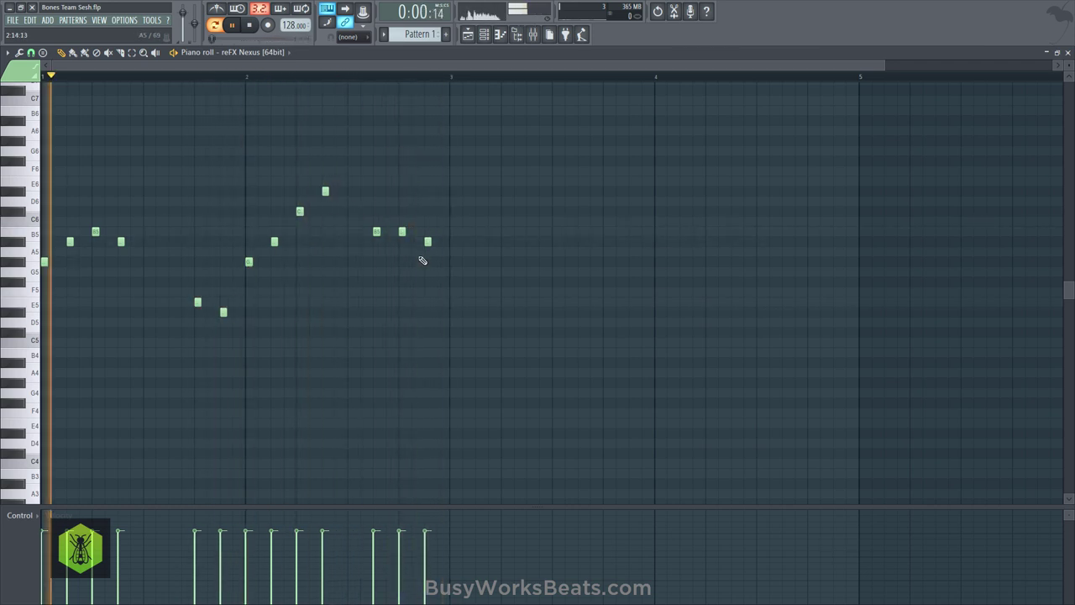
- Open the Nexus instrument and adjust its delay, setting the delay mix to 3 while the pattern plays
key("space")
left_click(1069, 53)
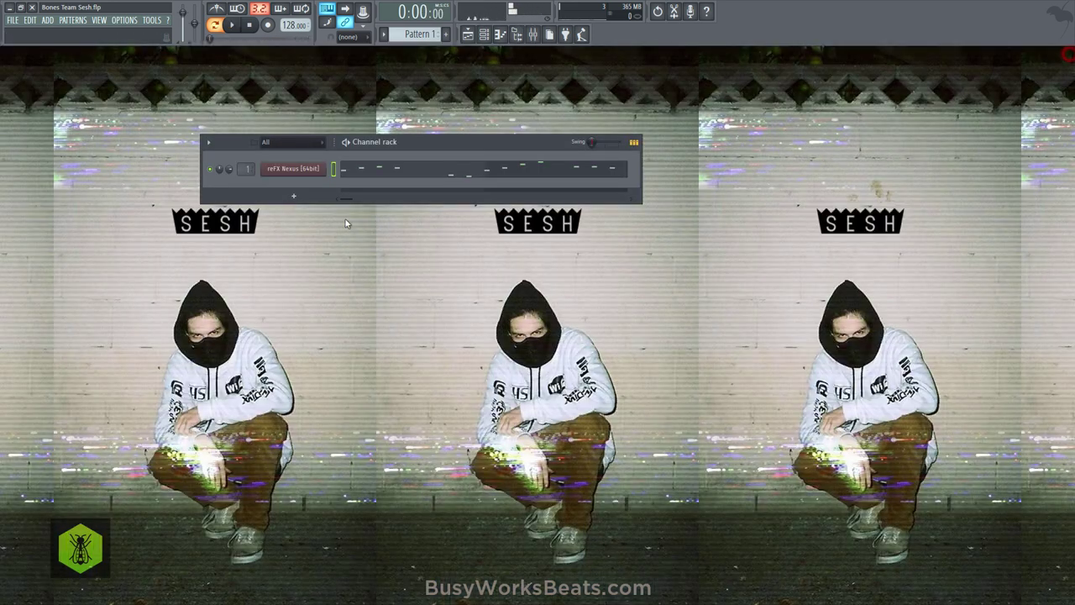
left_click(289, 170)
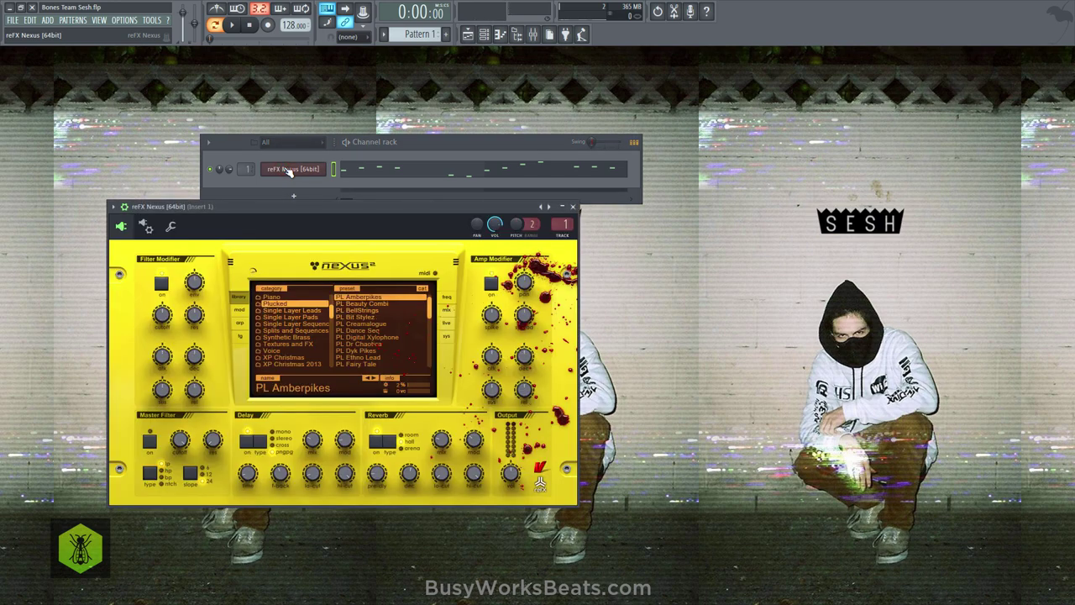
mouse_move(312, 452)
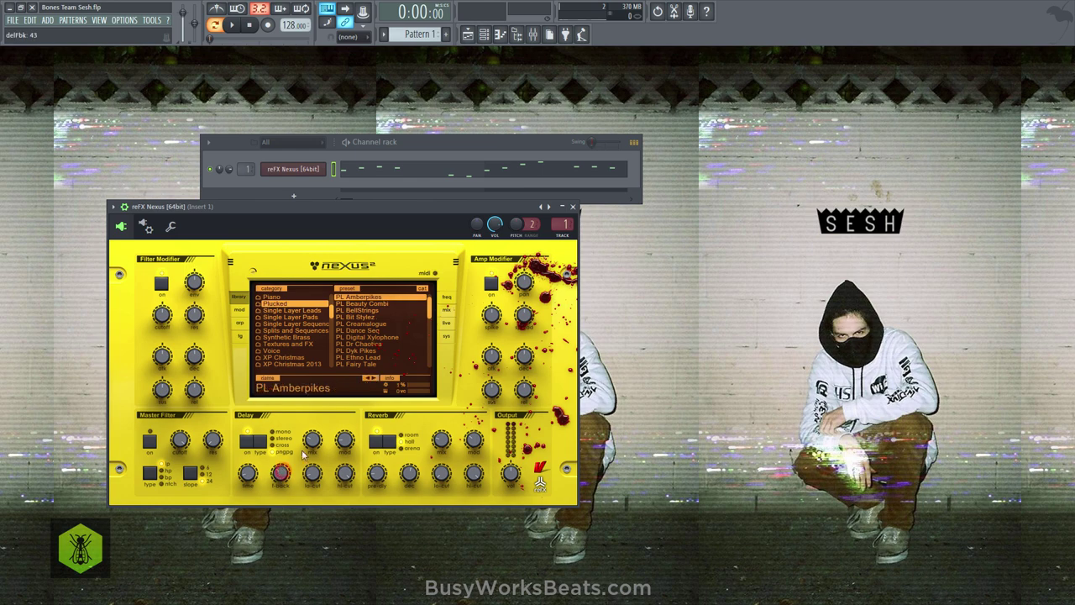
mouse_move(281, 478)
scroll(312, 443, "down", 3)
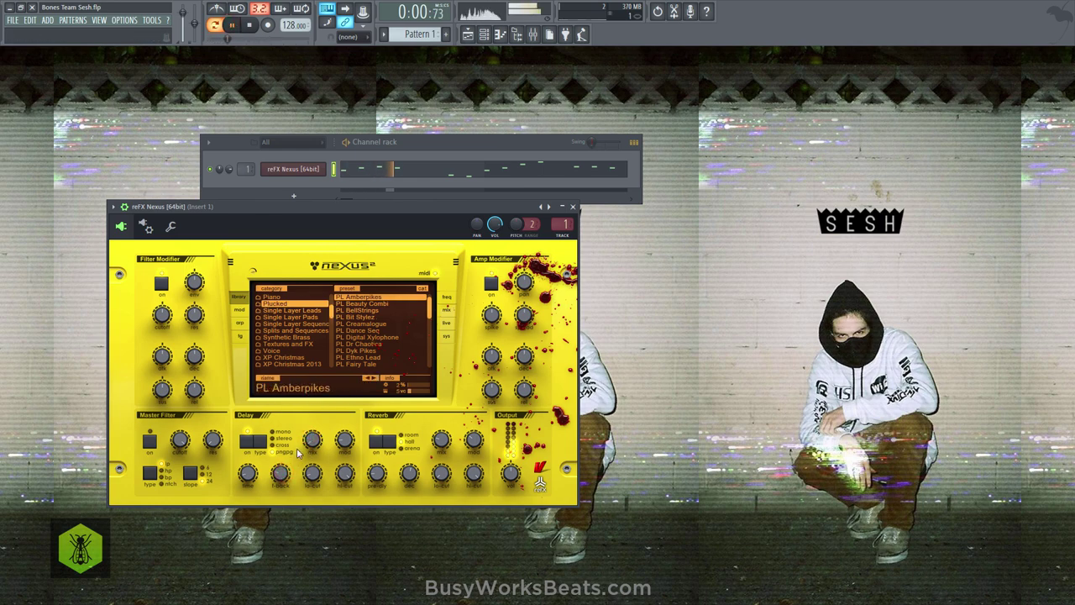
scroll(282, 478, "down", 3)
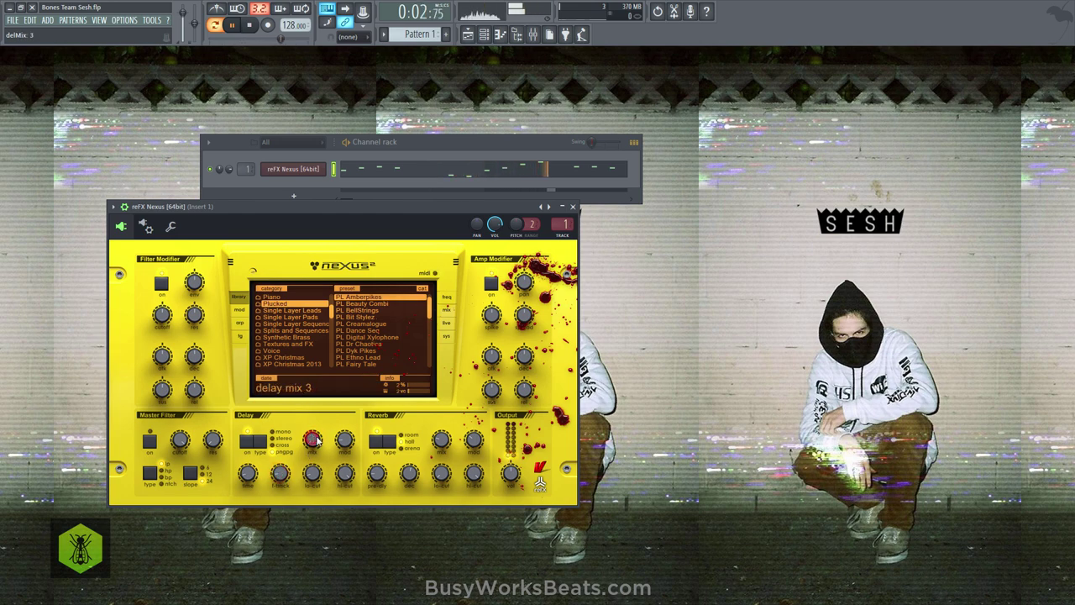
key("space")
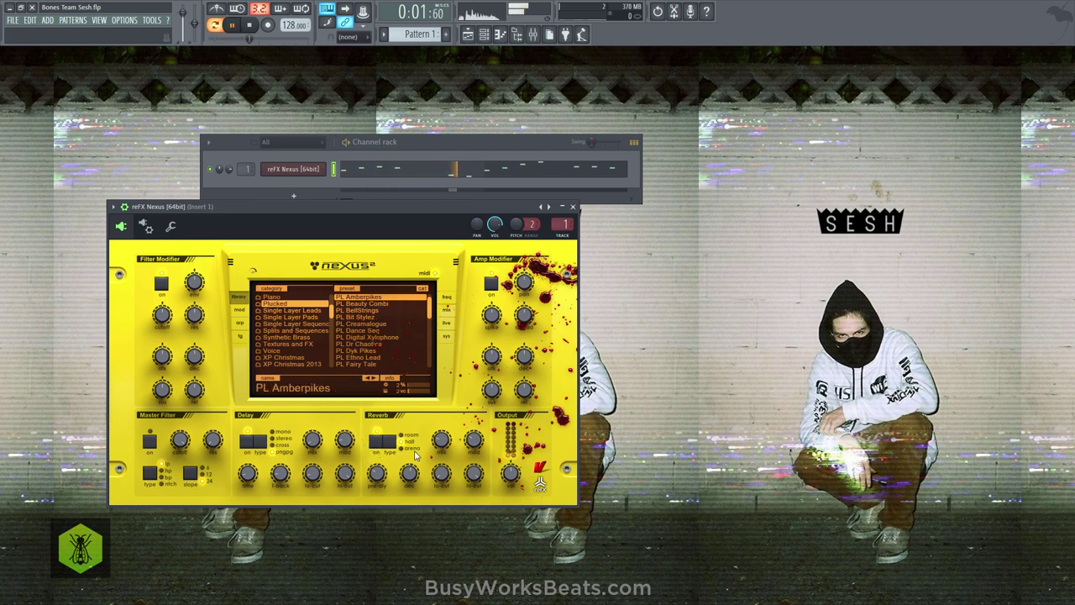
- Adjust the Nexus reverb decay while auditioning the pattern, and close the plugin window
key("space")
left_click_drag(410, 473, 404, 497)
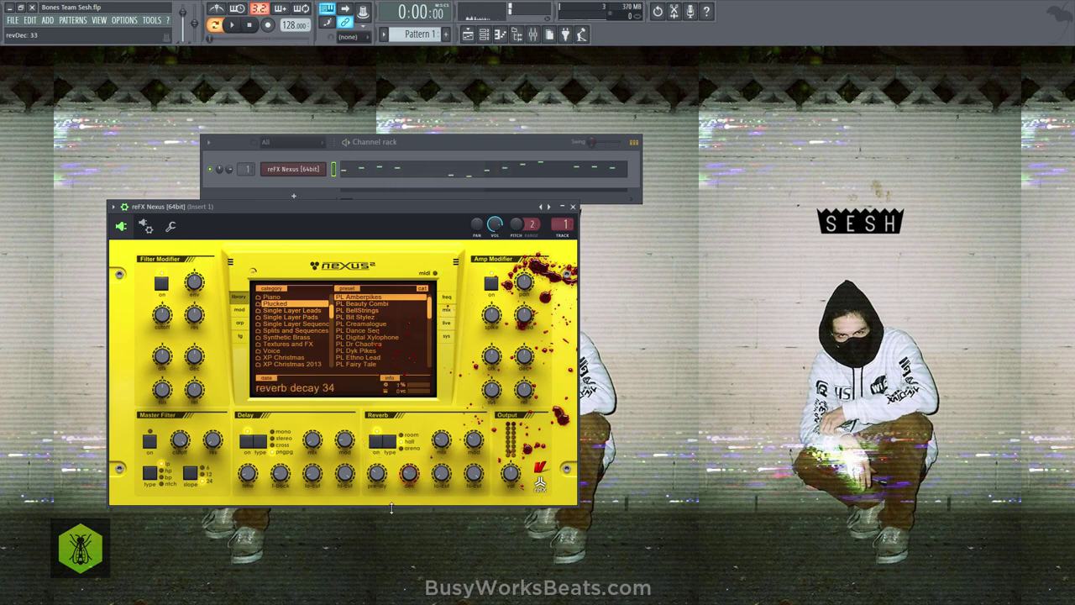
key("space")
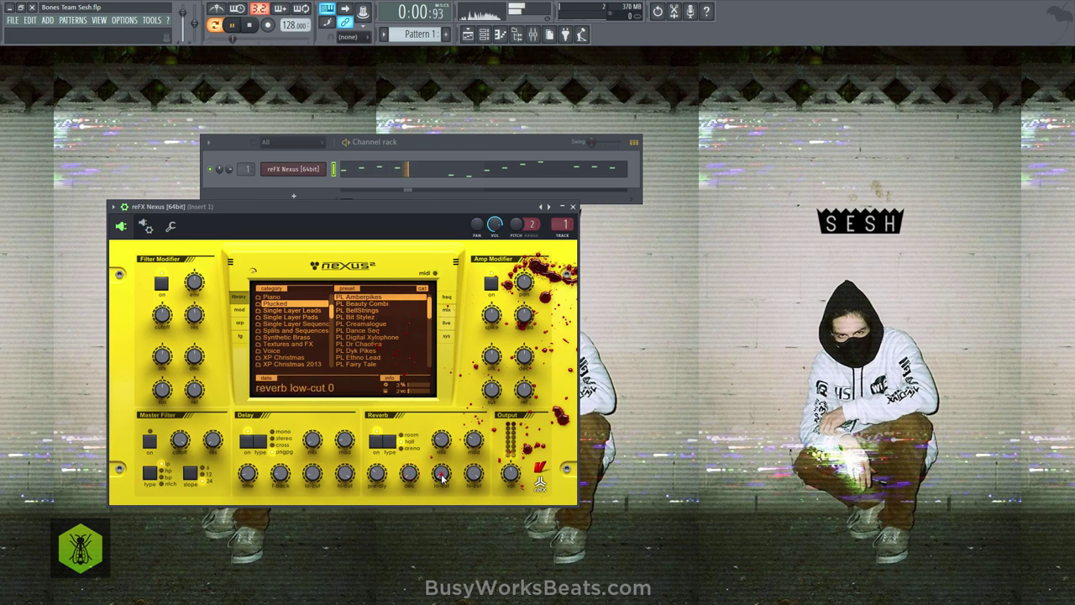
left_click_drag(415, 479, 410, 461)
left_click(573, 206)
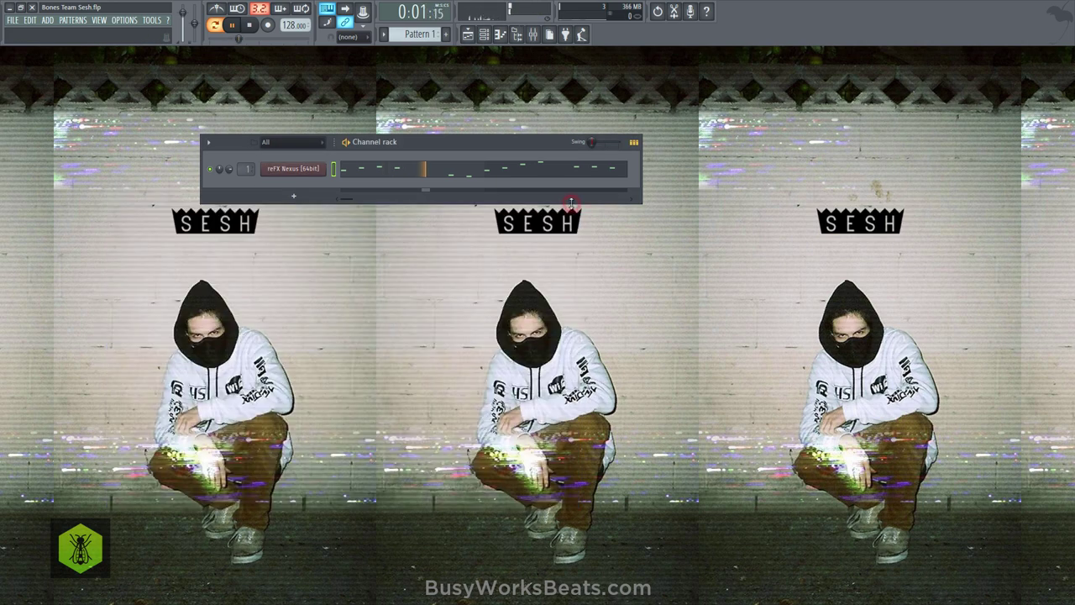
- Try the Nexus melody one octave lower in the piano roll, restore its original octave and audition it
left_click(410, 190)
key("space")
left_click(356, 171)
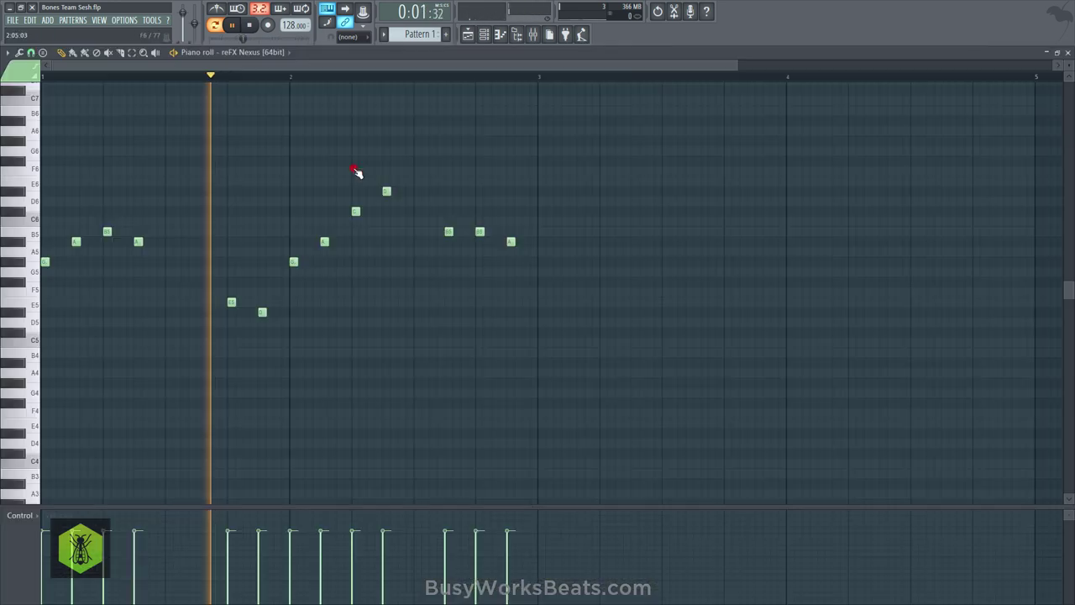
key("space")
key("ctrl+Down")
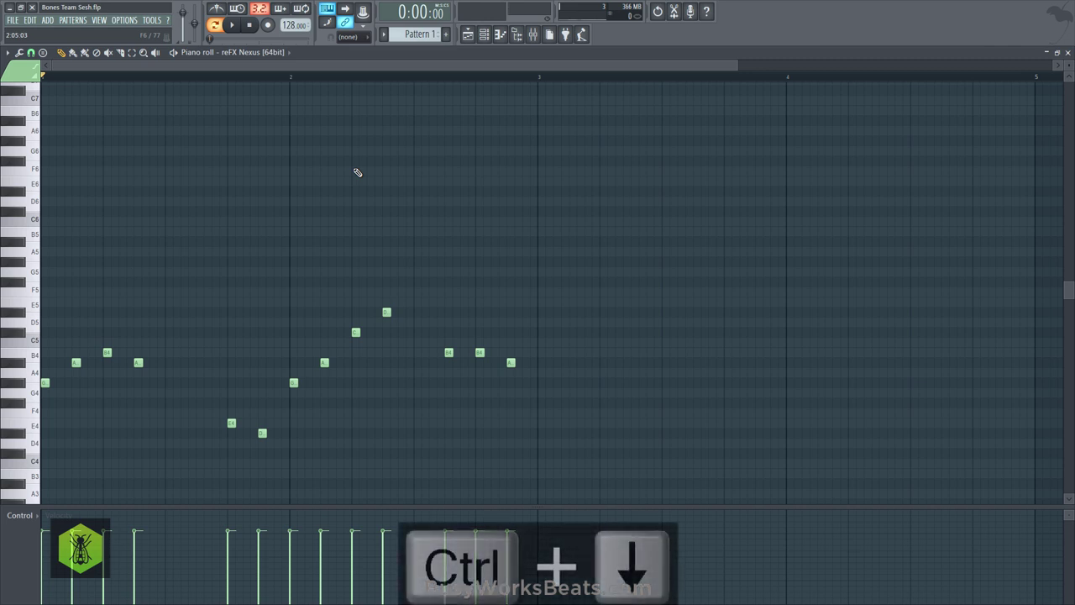
key("space")
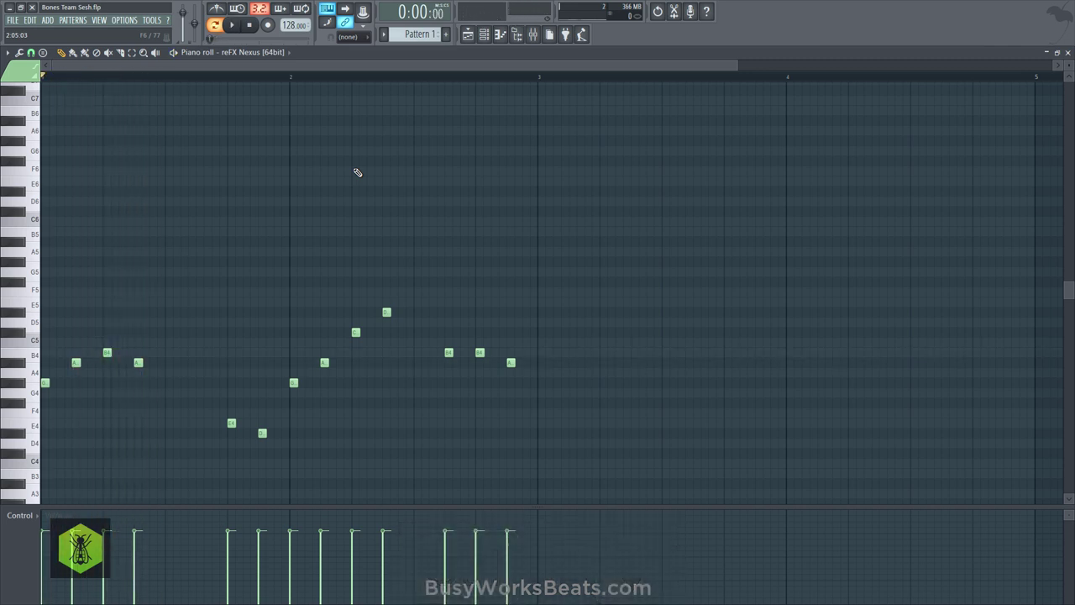
key("ctrl+Up")
key("space")
- Place two consecutive Pattern 1 clips on Track 1 of the playlist, starting at bars 1 and 3
left_click(1069, 53)
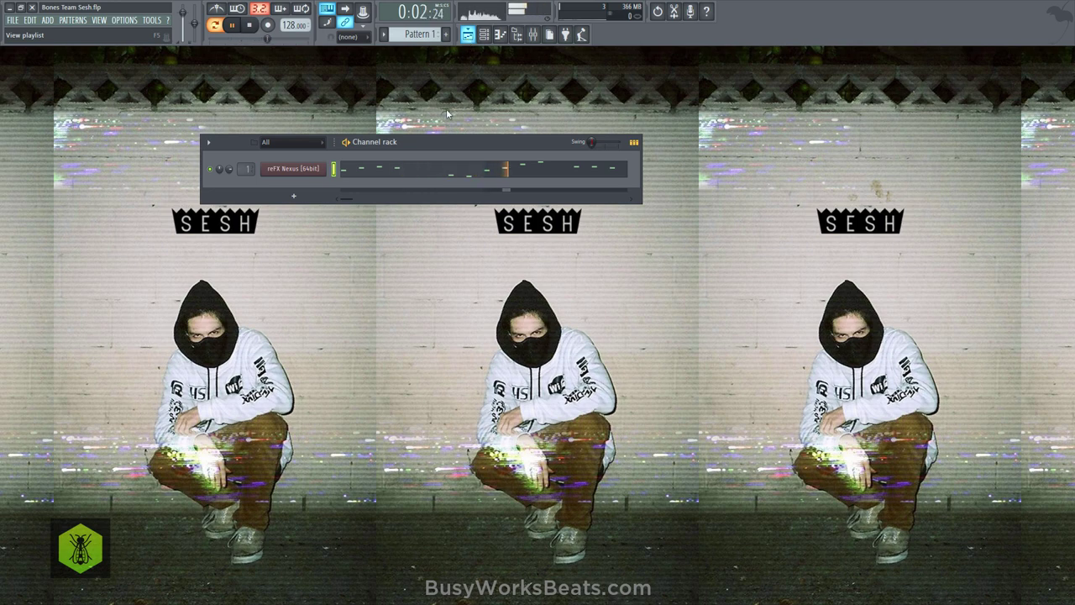
key("space")
left_click(469, 37)
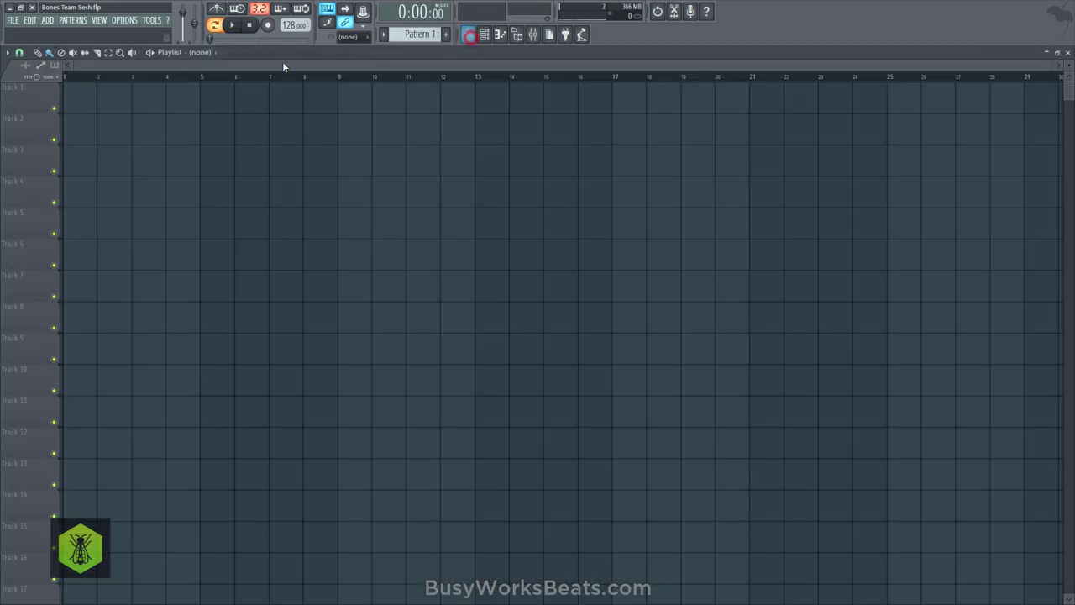
left_click(72, 96)
left_click(143, 91)
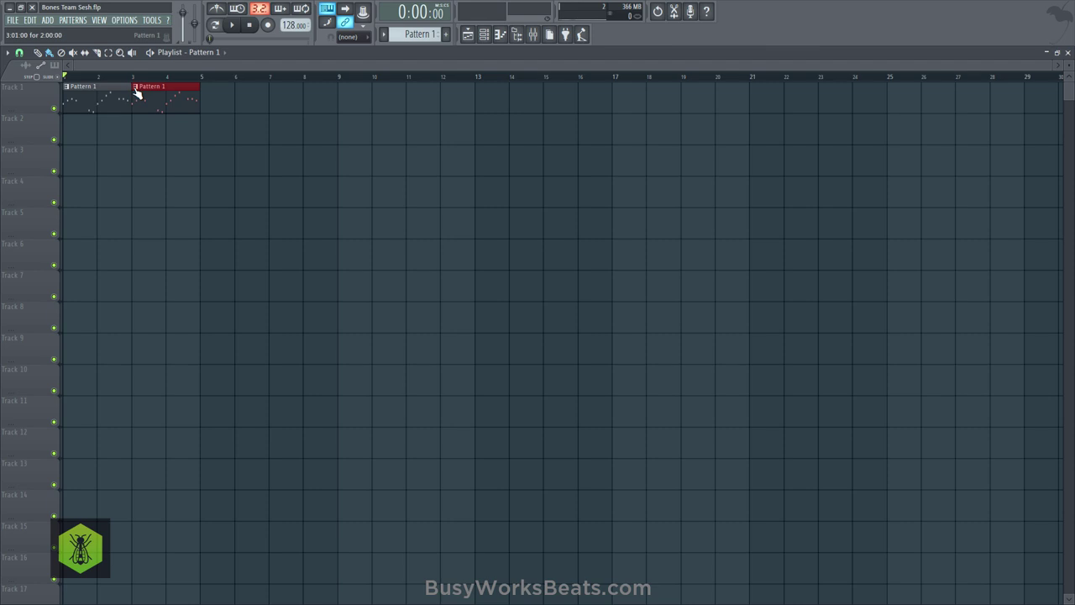
- Make the second Pattern 1 clip on Track 1 unique and open its Nexus melody in the piano roll
right_click(135, 91)
left_click(159, 160)
right_click(136, 91)
left_click(174, 128)
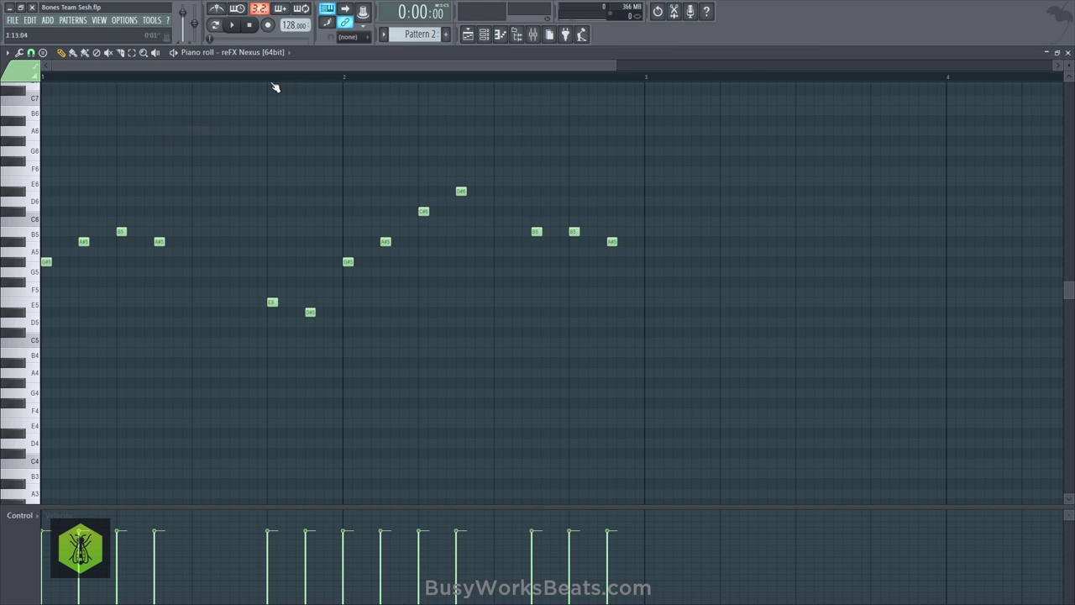
- Lower the second note of bar 2 to G#5, add a G#5 beneath the third note, and save the project
key("ctrl+s")
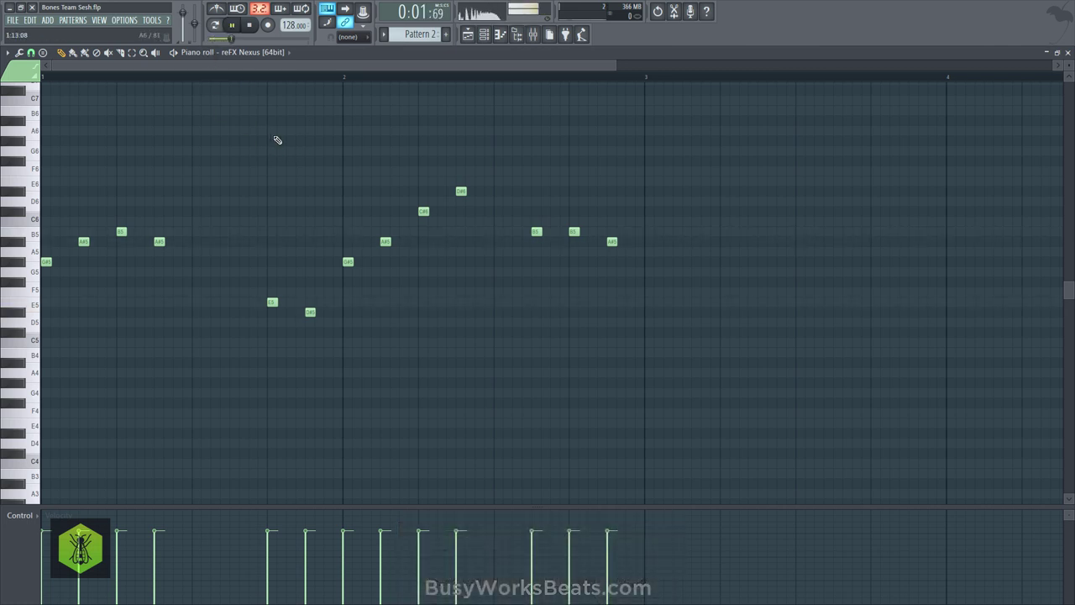
scroll(263, 84, "down", 2)
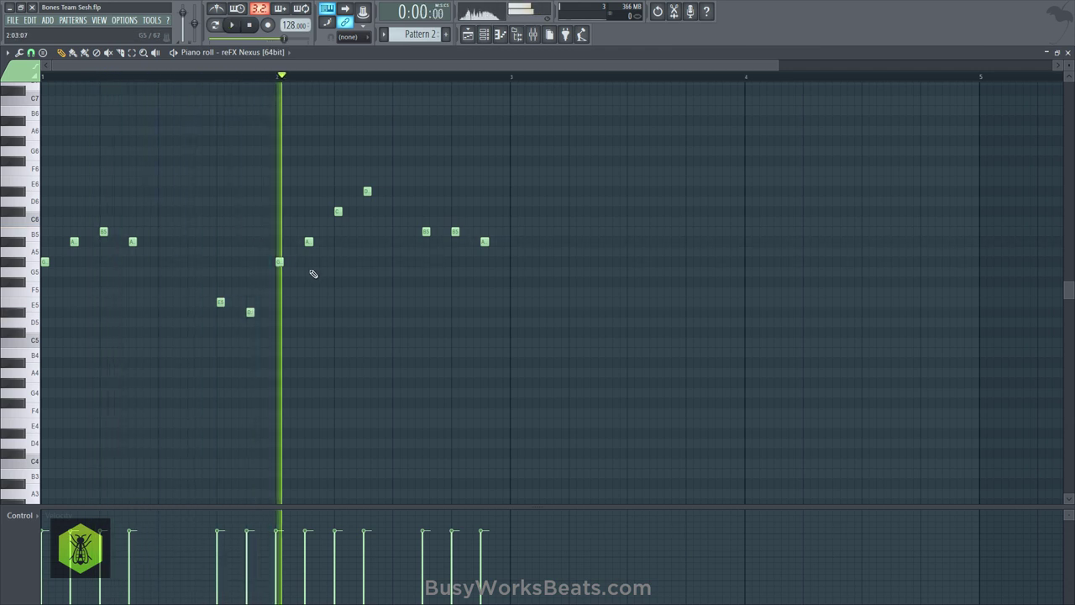
key("space")
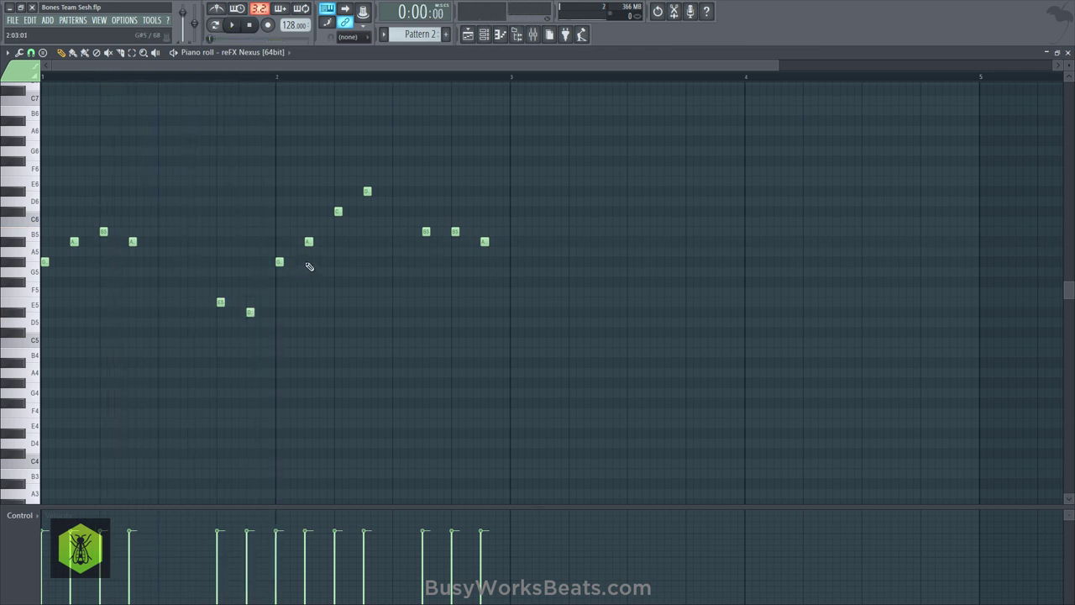
left_click(309, 263)
key("ctrl+s")
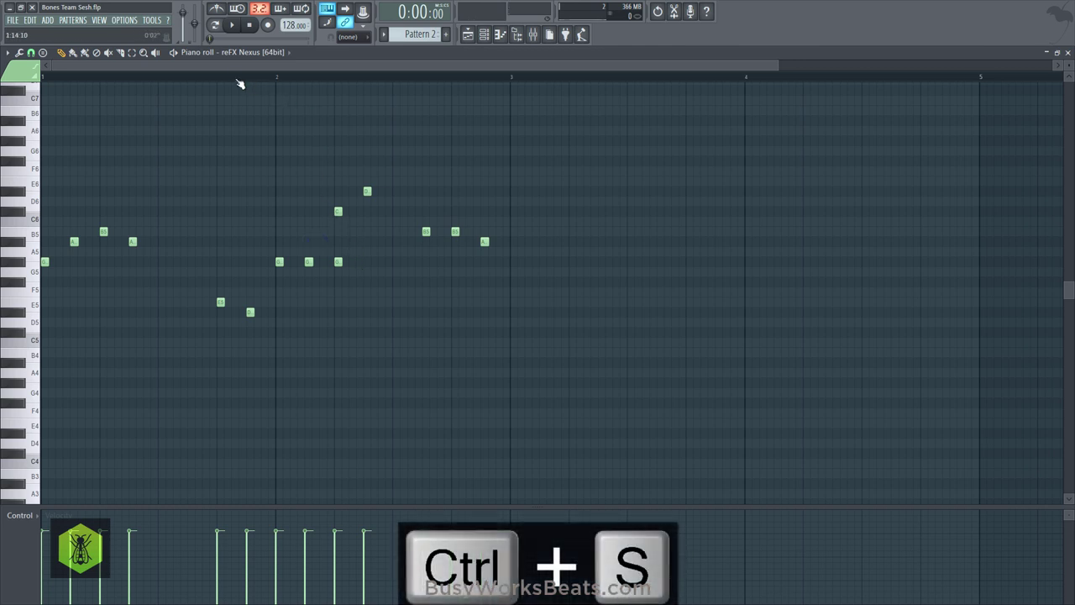
key("space")
key("space")
right_click(338, 211)
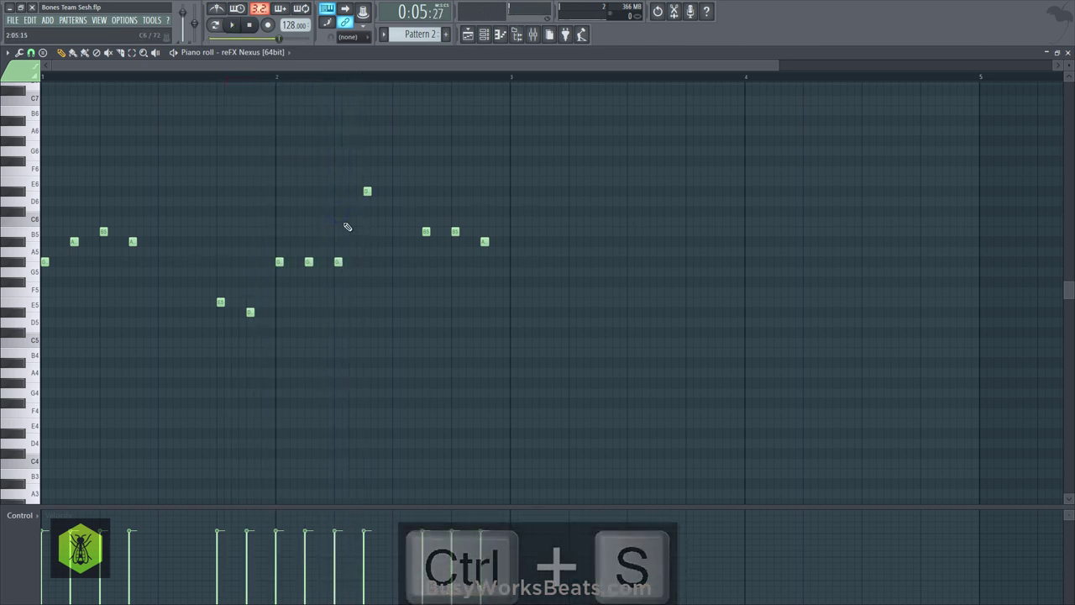
key("ctrl+z")
key("ctrl+z")
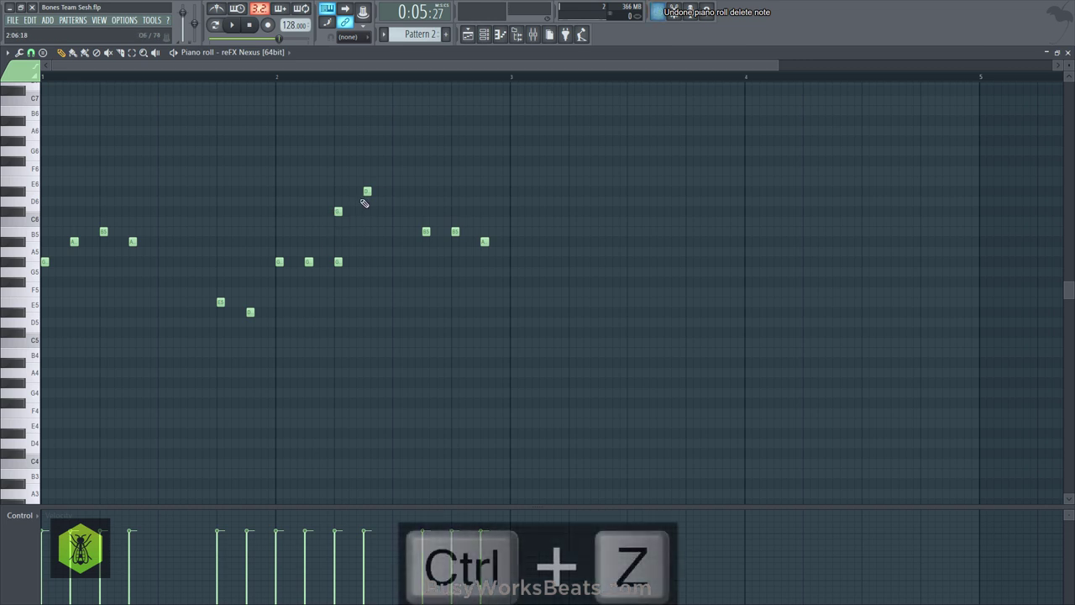
- Add G#5 notes beneath the last four melody notes of bar 2 and audition the harmony
left_click(367, 262)
key("space")
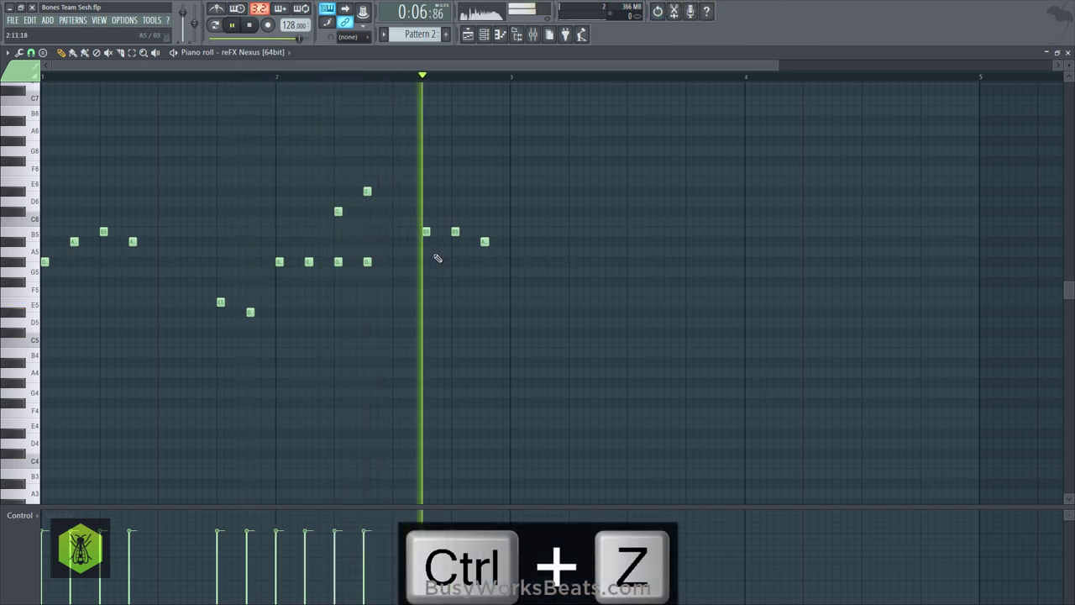
left_click(426, 261)
left_click(455, 262)
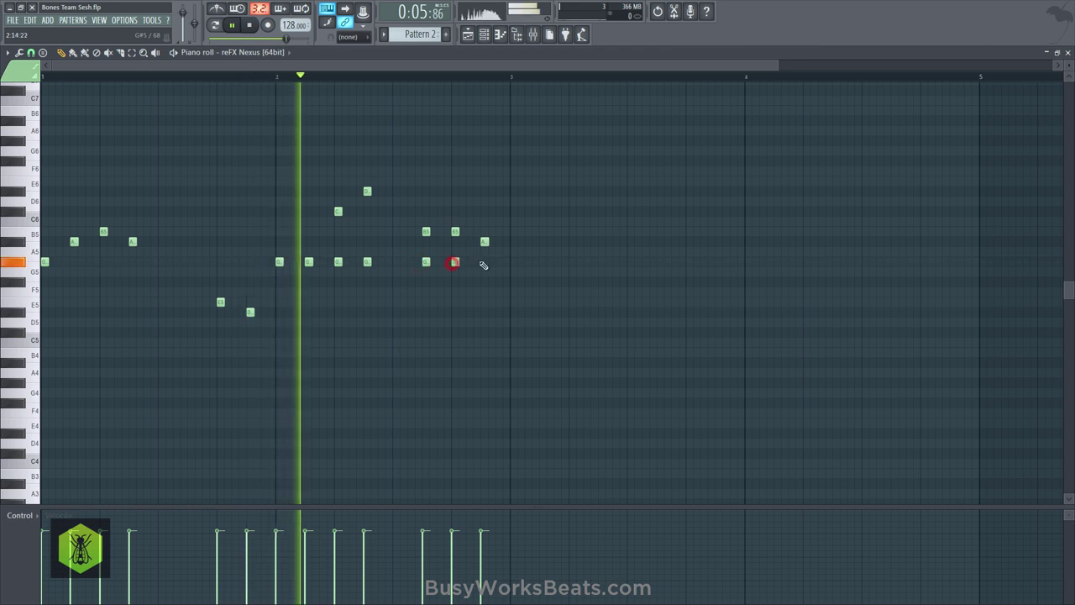
left_click(484, 262)
key("space")
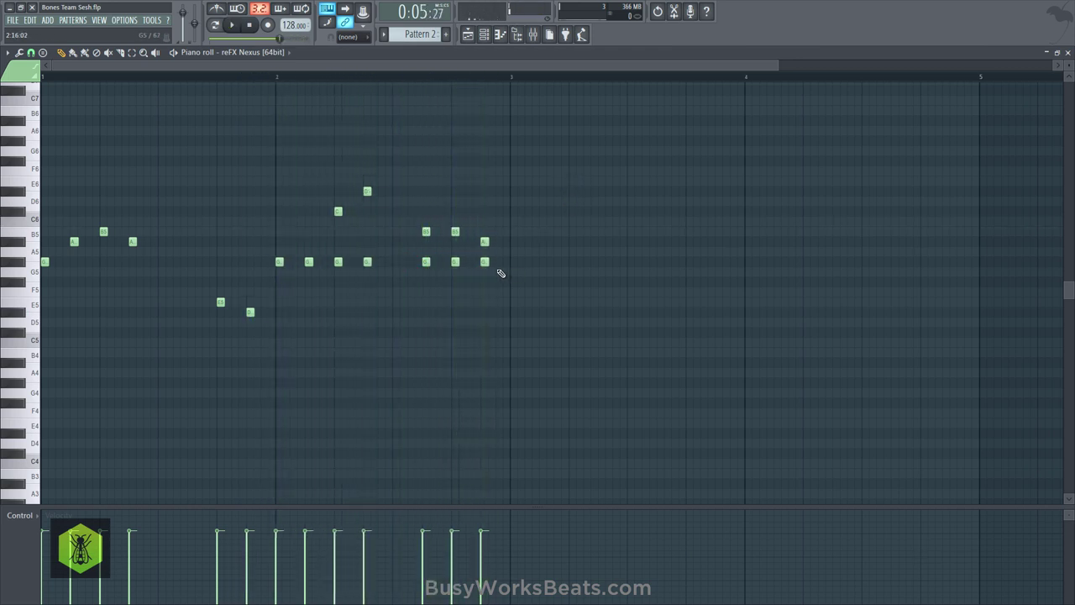
- Save the project and play back the harmonized second bar
left_click_drag(281, 261, 579, 287)
key("ctrl+s")
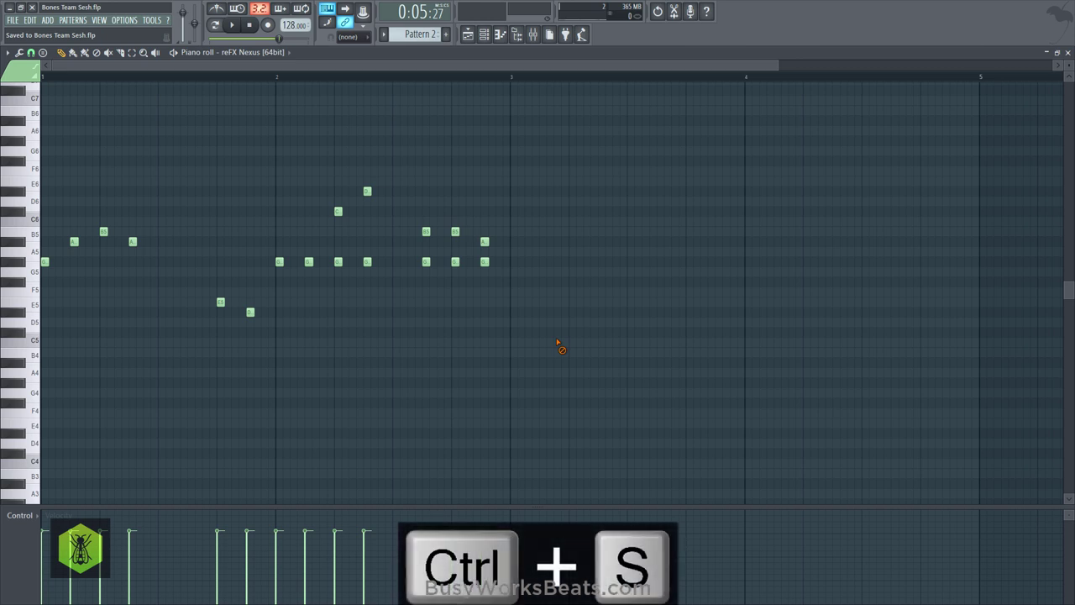
key("space")
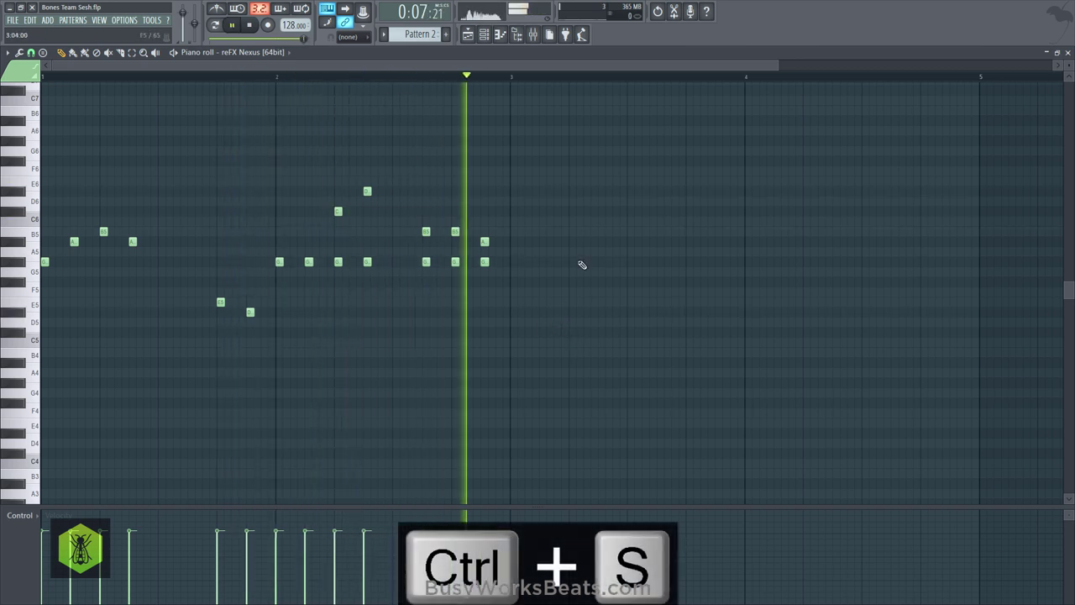
key("space")
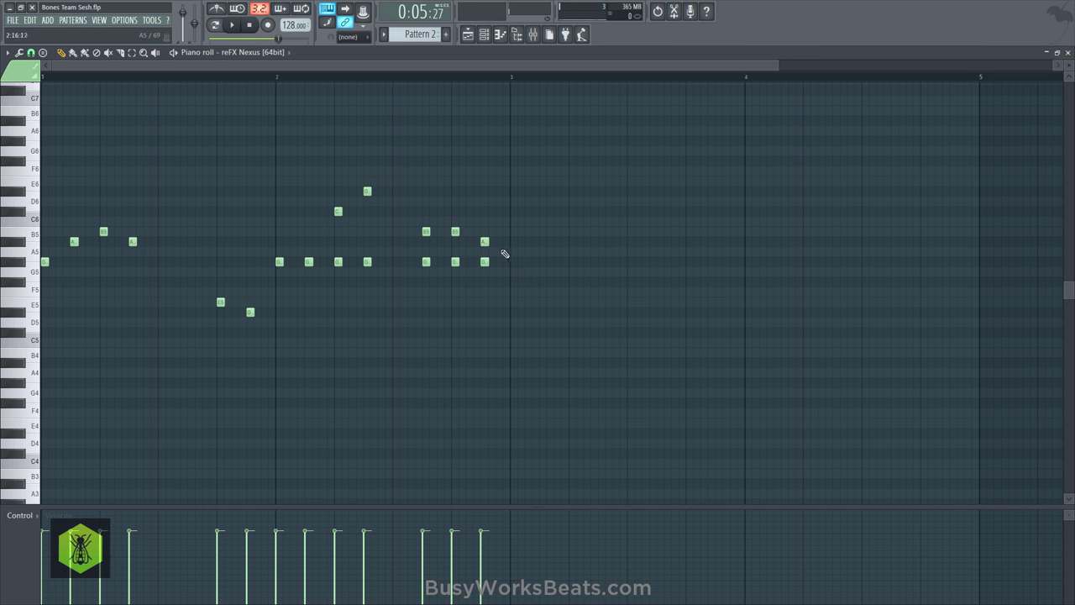
- Select the five notes above the G#5 row in bar 2, disable snapping, shift them slightly right, and audition the result
left_click_drag(504, 254, 312, 199)
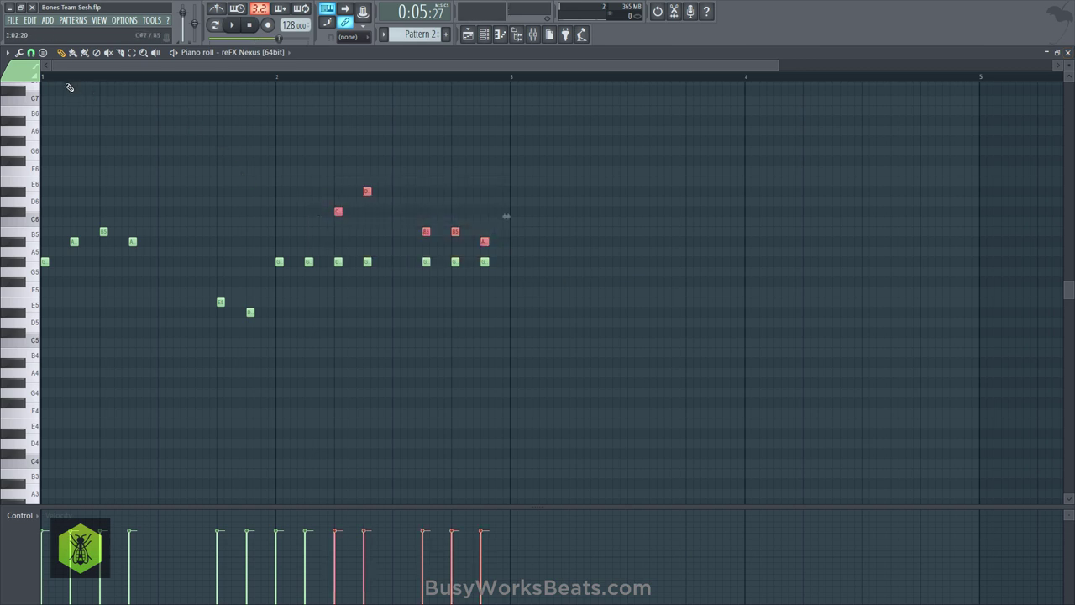
left_click(31, 53)
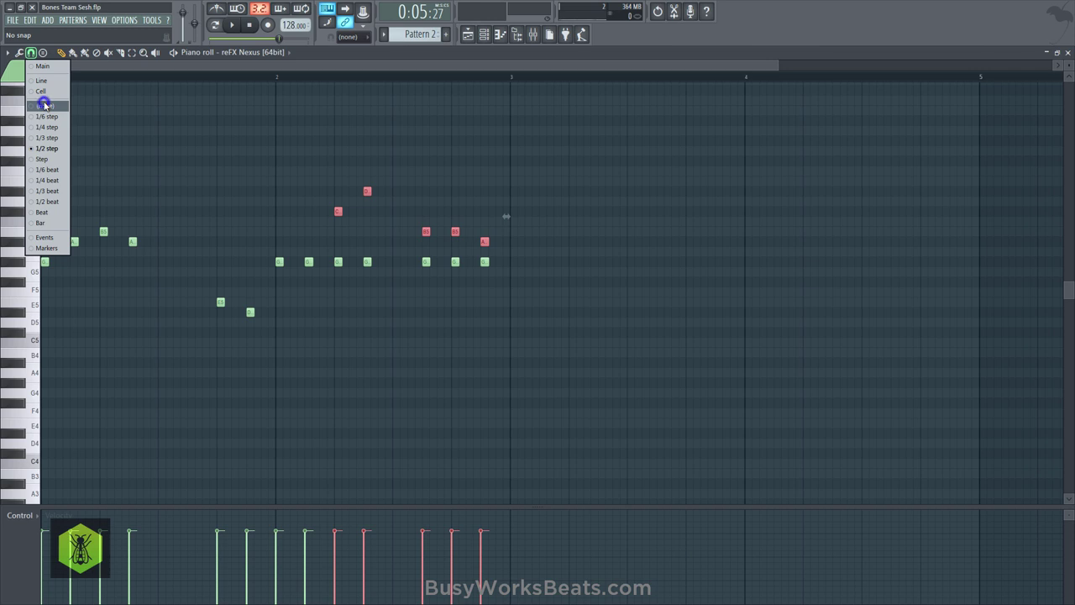
left_click(45, 106)
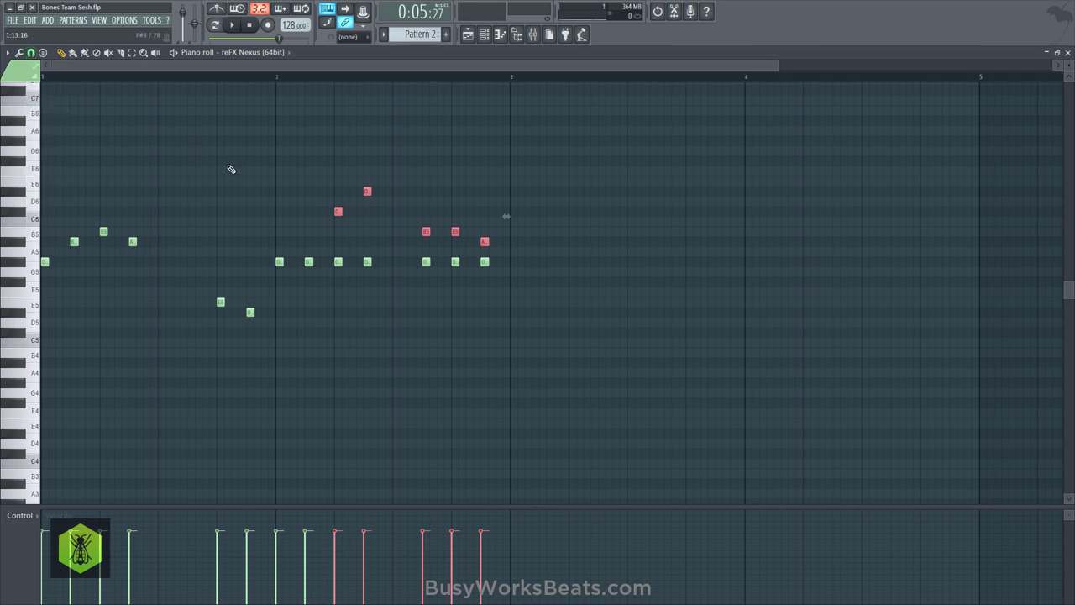
key("shift+Right")
key("shift+Right")
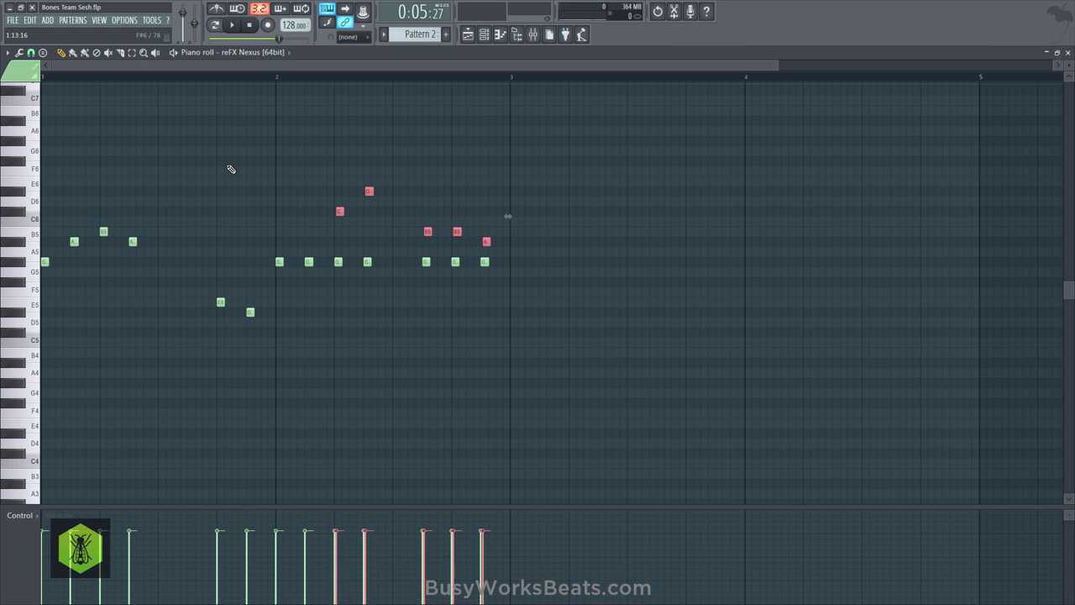
key("space")
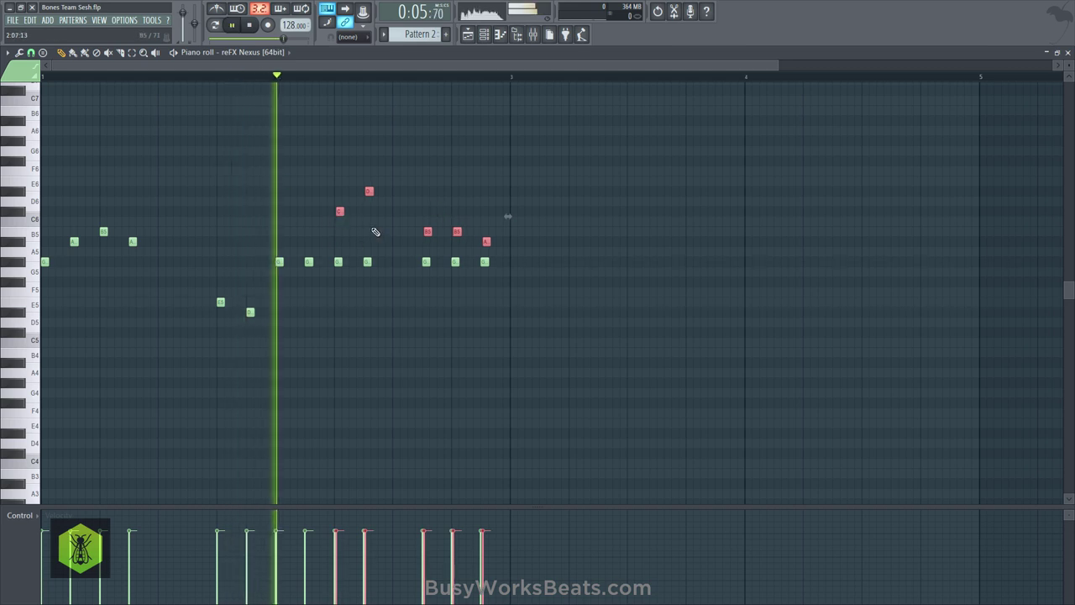
key("space")
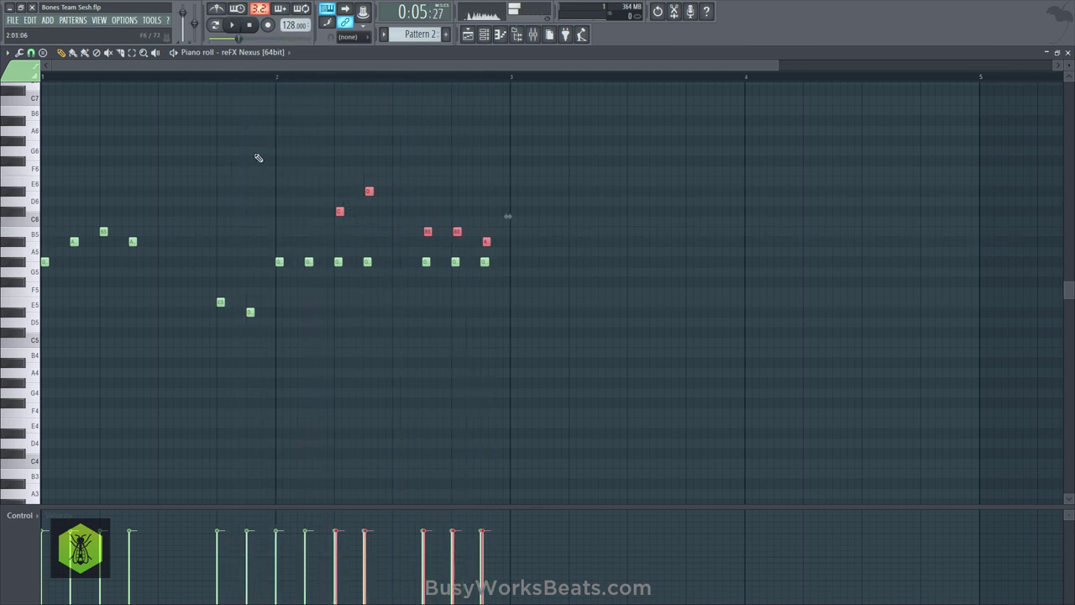
- Set the piano roll snap to 1/3 step, close the piano roll, and save the project
left_click(42, 53)
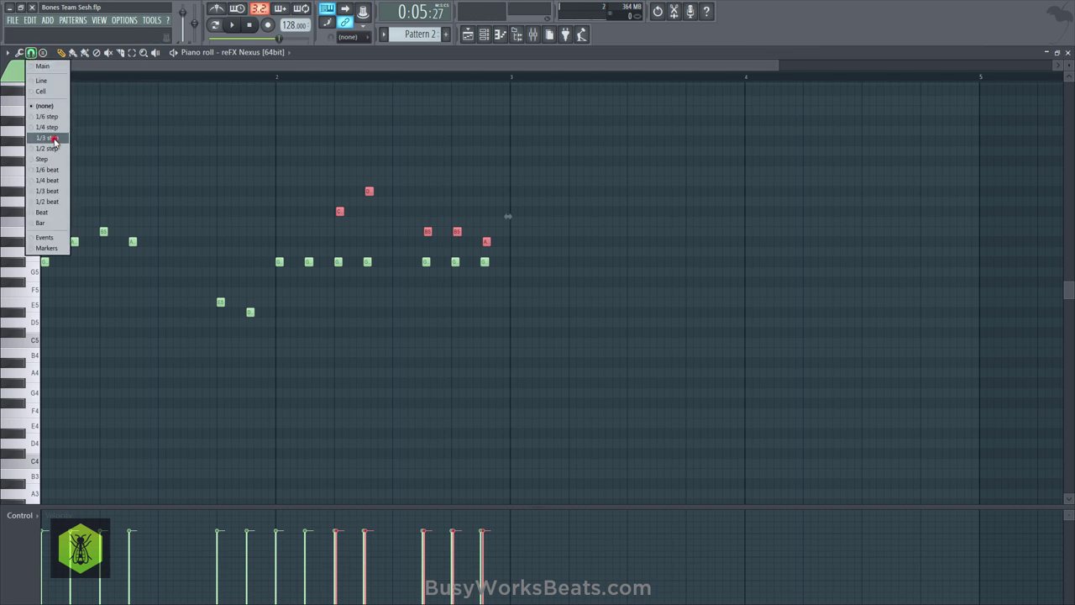
left_click(51, 141)
left_click(951, 129)
left_click(1069, 52)
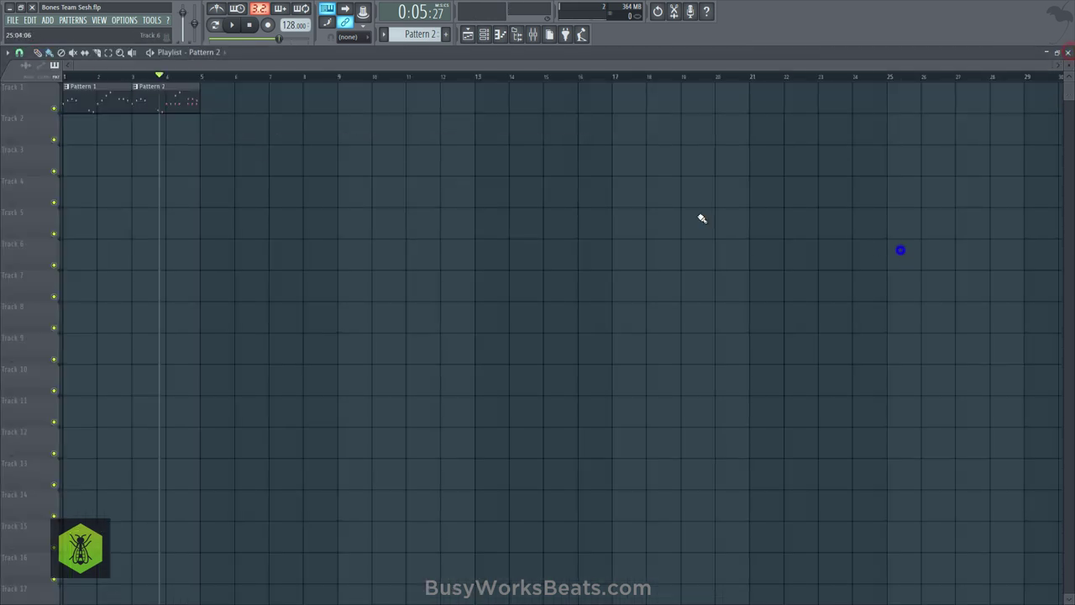
key("ctrl+s")
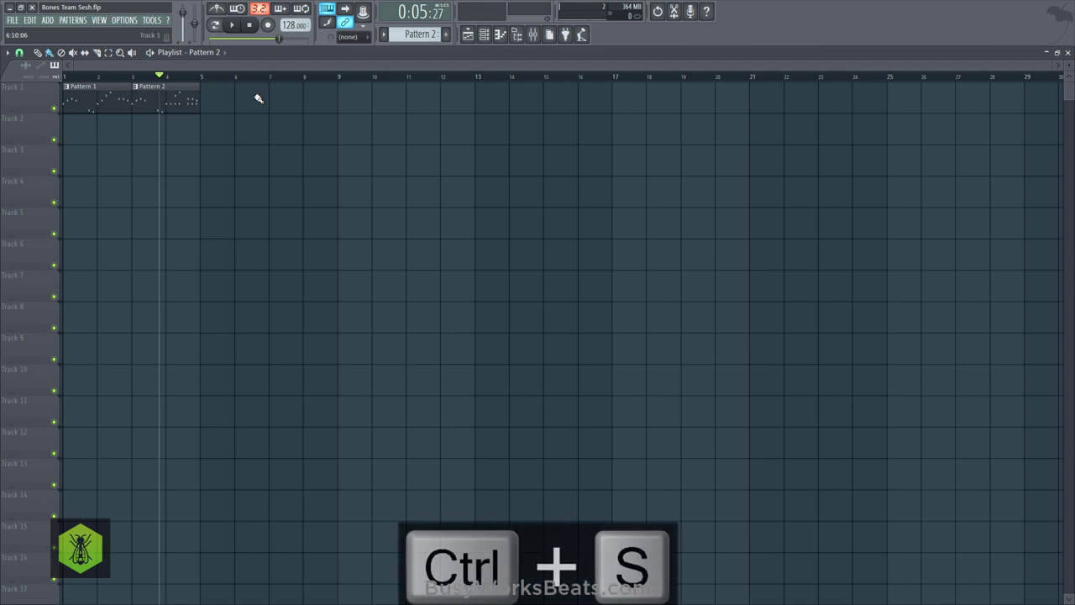
- Play the playlist from the start and raise Nexus's reverb modulation to 113 while listening
left_click(252, 26)
key("space")
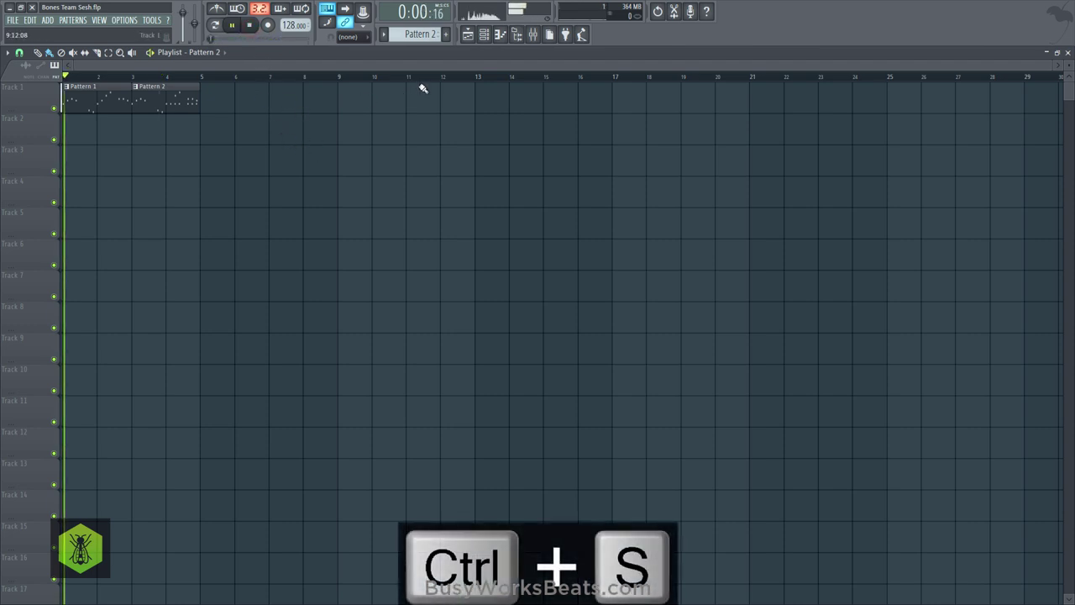
left_click(484, 39)
left_click(293, 169)
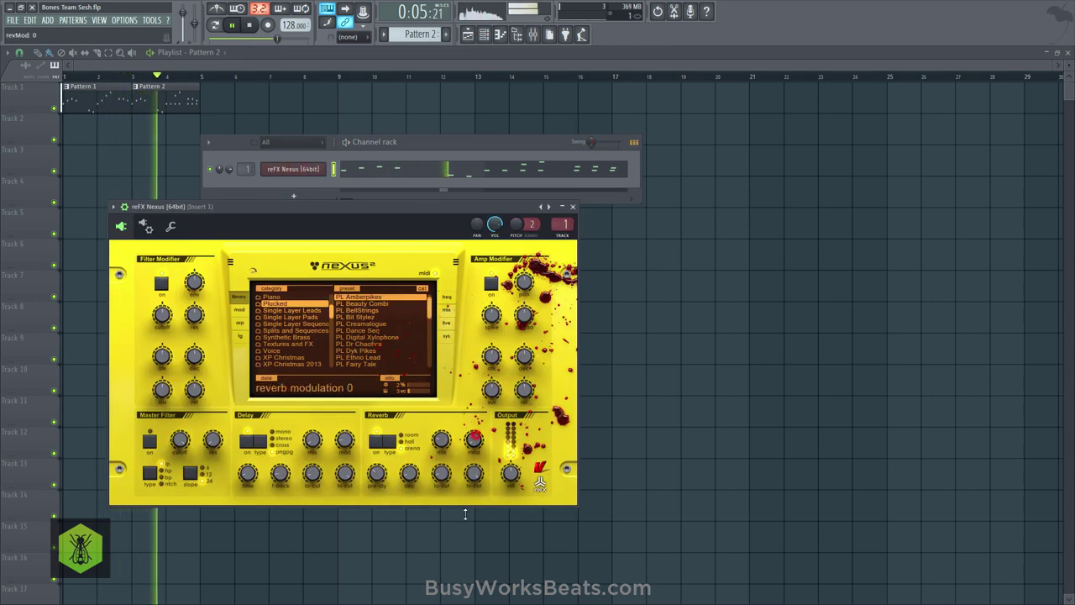
left_click_drag(465, 514, 466, 352)
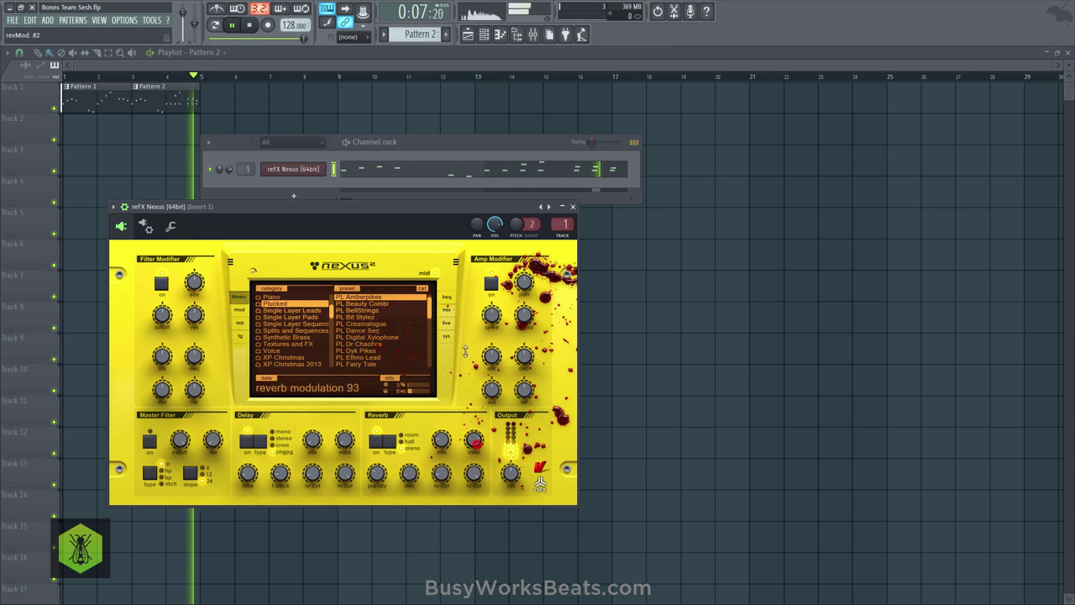
key("space")
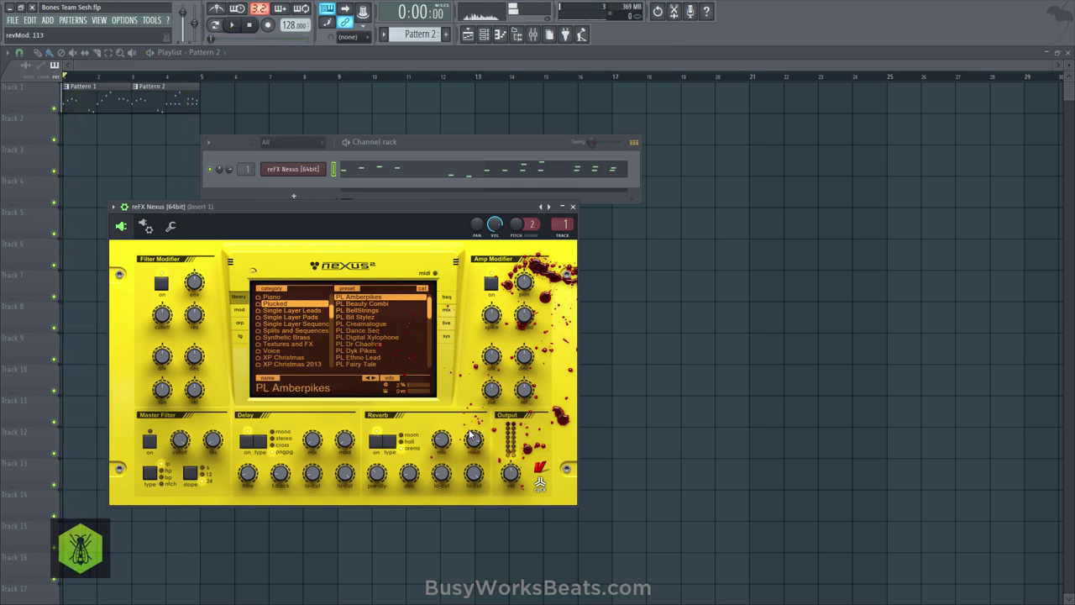
- Set Nexus's reverb low-cut to 31 and delay mix to 36 during playback, then close the plugin and channel rack
mouse_move(476, 443)
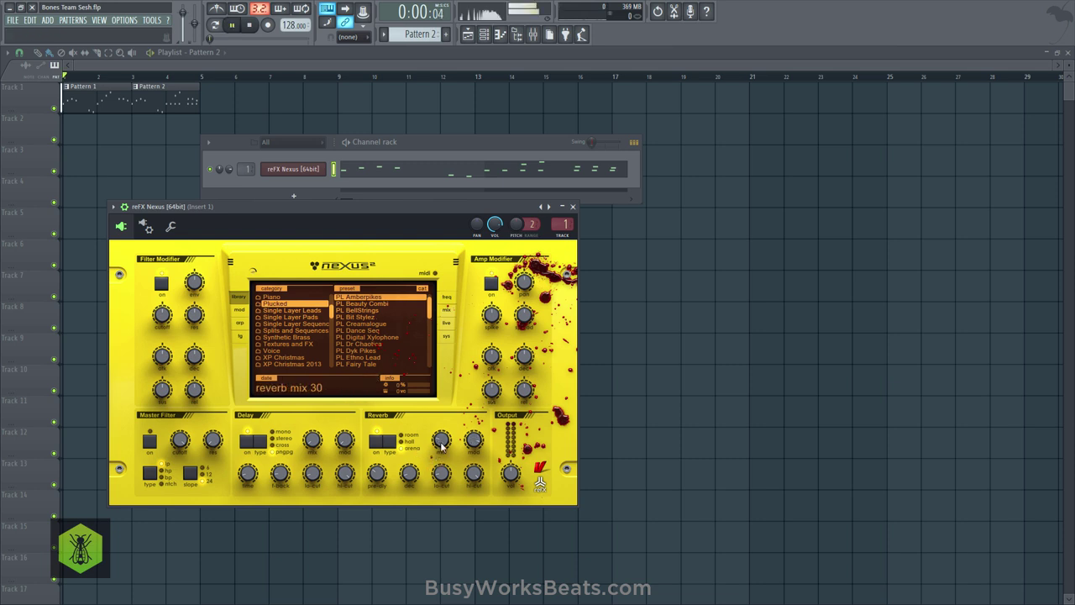
mouse_move(442, 447)
left_mouse_down()
mouse_move(443, 418)
mouse_move(443, 454)
left_mouse_up()
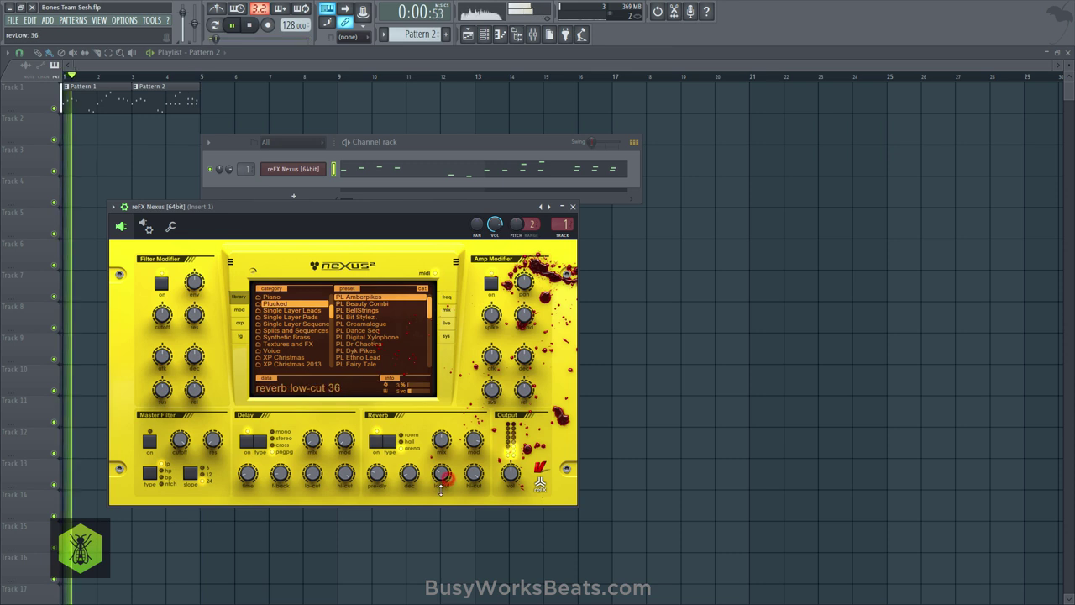
scroll(442, 476, "down", 3)
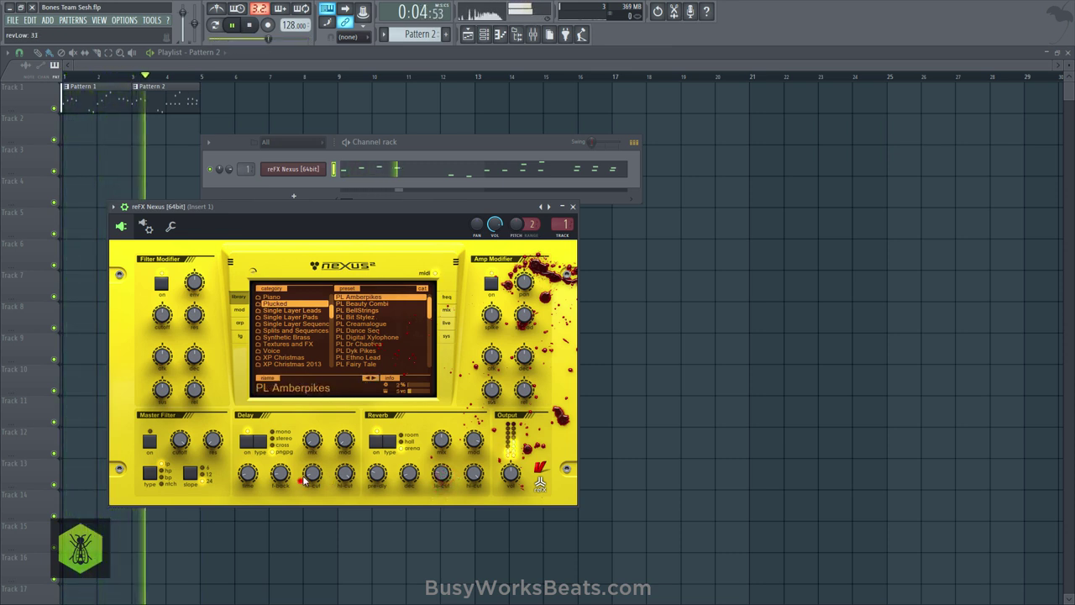
left_click_drag(312, 440, 313, 403)
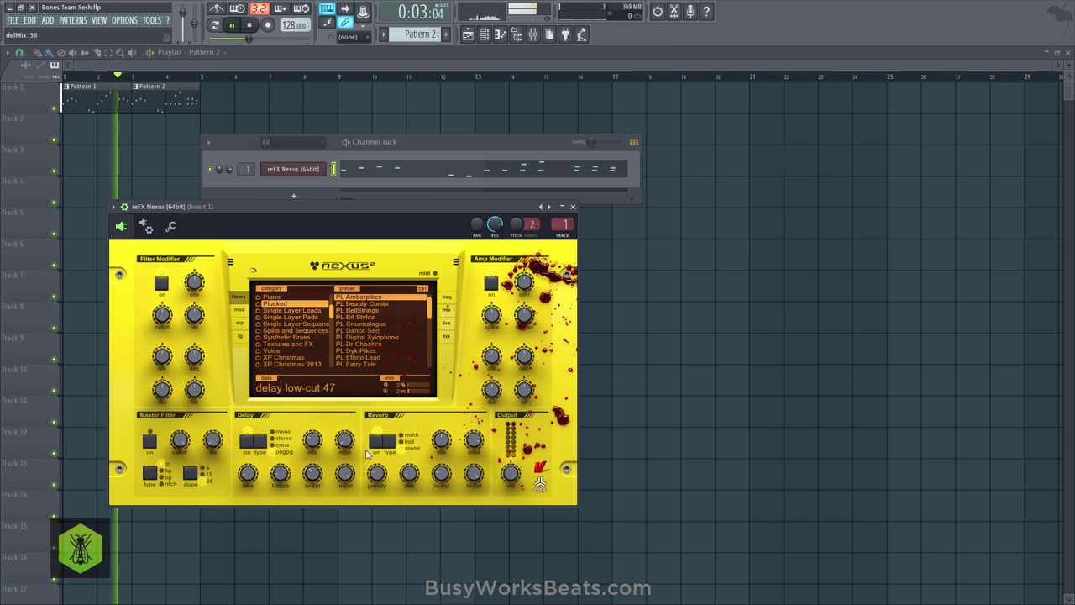
left_click(572, 207)
key("F6")
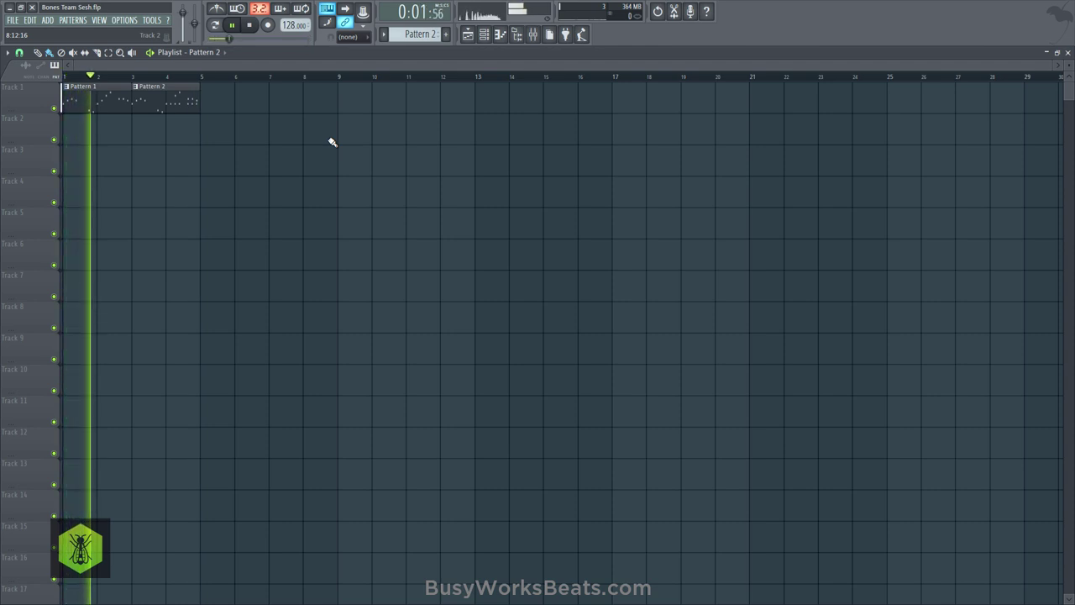
- Save the project and play back both patterns in the playlist
key("space")
key("ctrl+s")
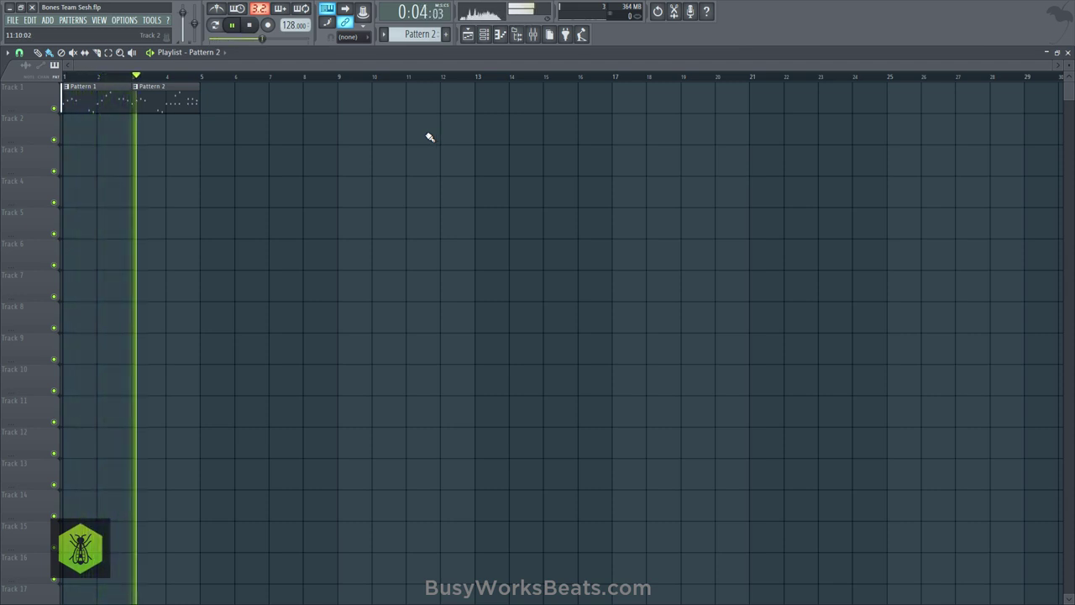
left_click(484, 36)
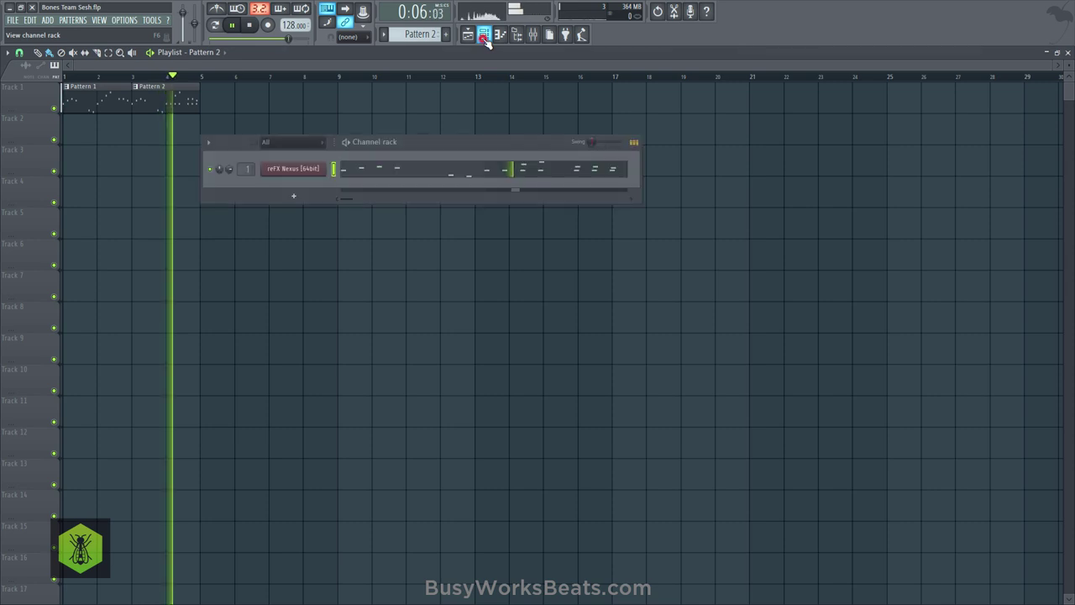
left_click(298, 261)
key("space")
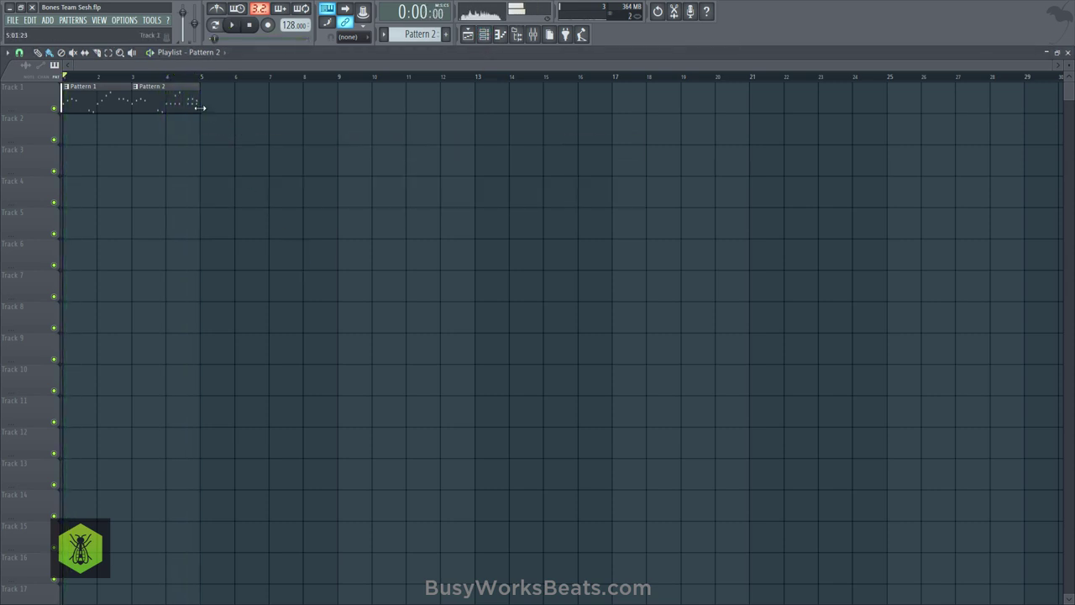
- Select the Pattern 1 and Pattern 2 clips on Track 1, merge them into one pattern clip, and save
left_click_drag(210, 107, 96, 100)
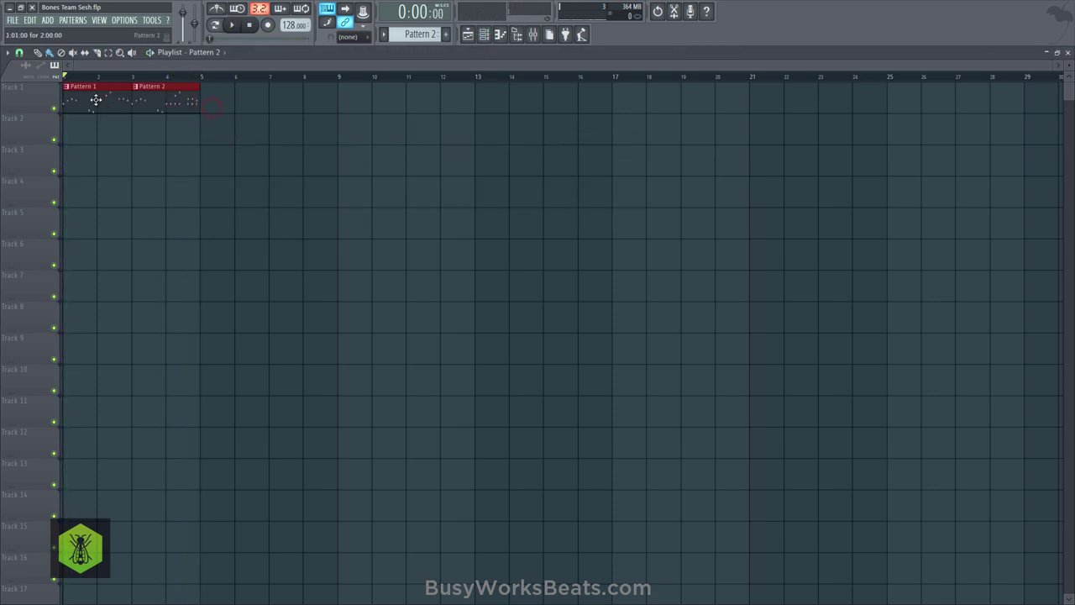
left_click(16, 54)
mouse_move(19, 66)
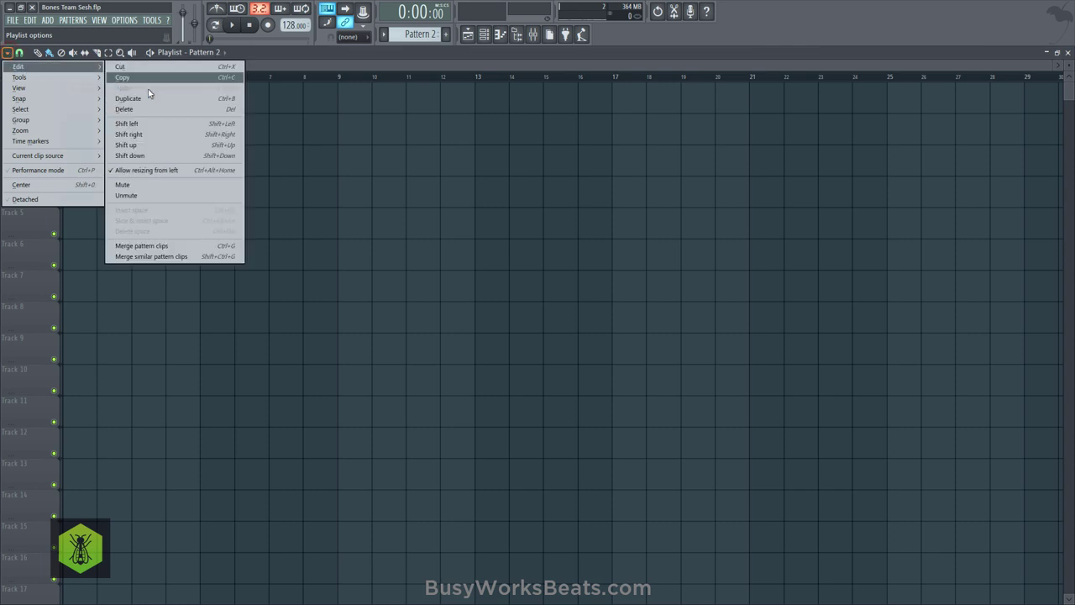
left_click(162, 246)
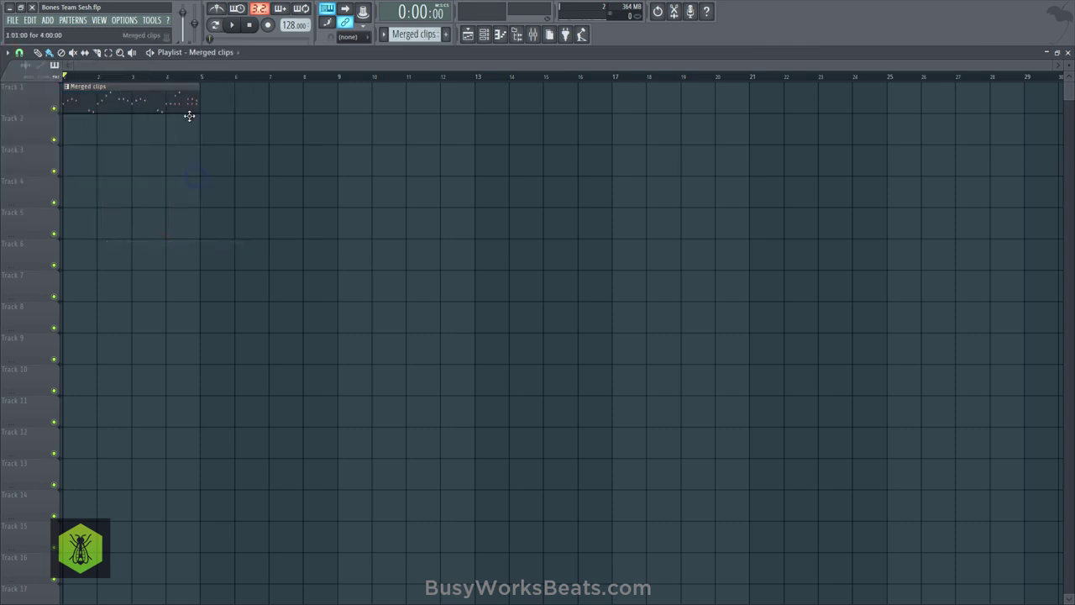
key("ctrl+s")
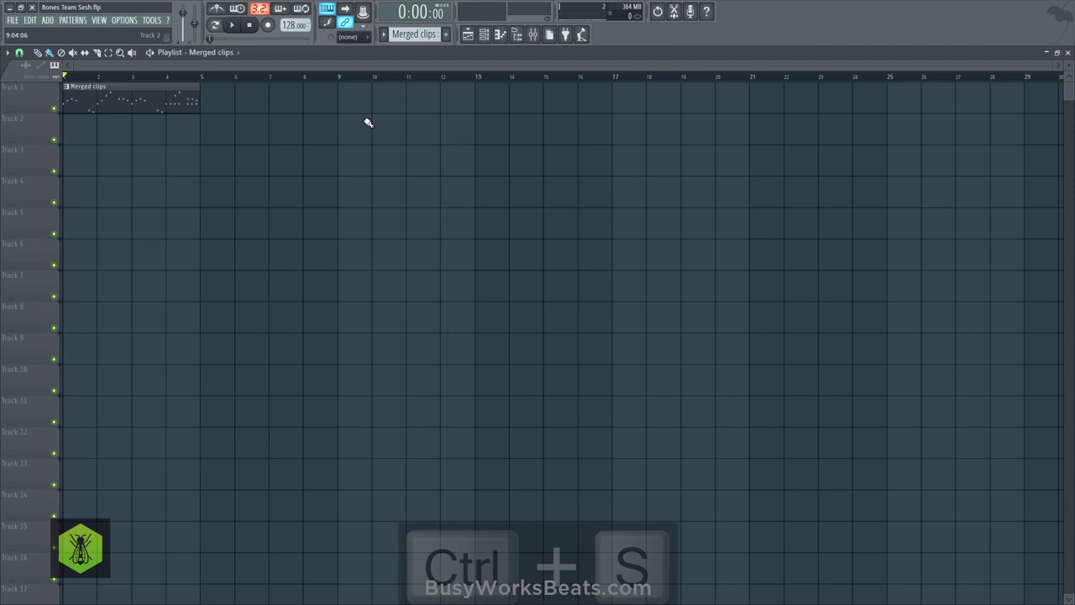
- Open the merged pattern's Nexus notes in the piano roll and save the project
left_click(484, 35)
left_click(383, 168)
scroll(228, 79, "down", 3)
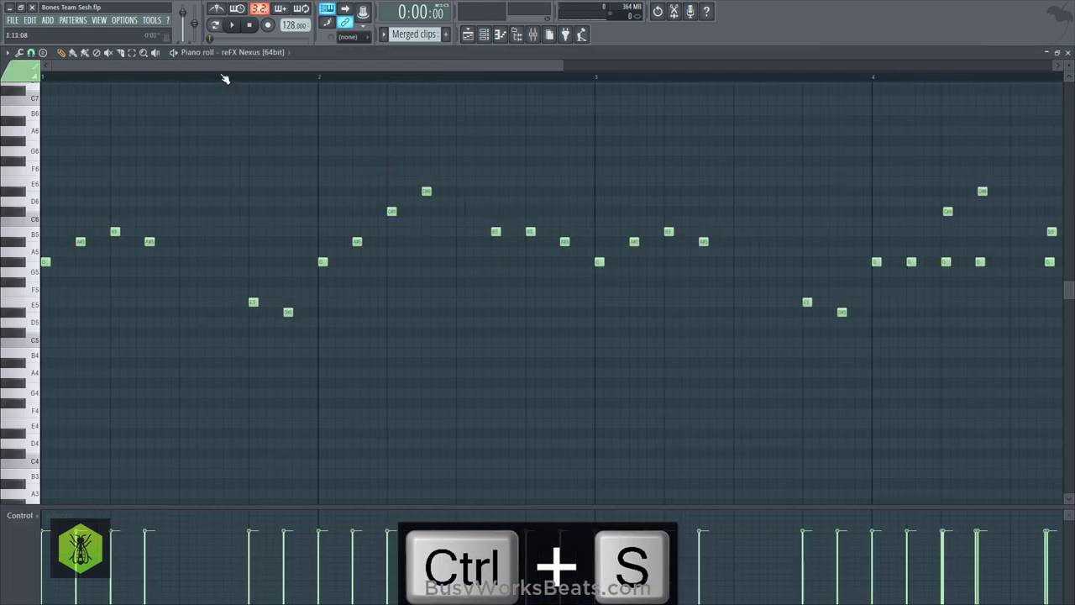
key("ctrl+s")
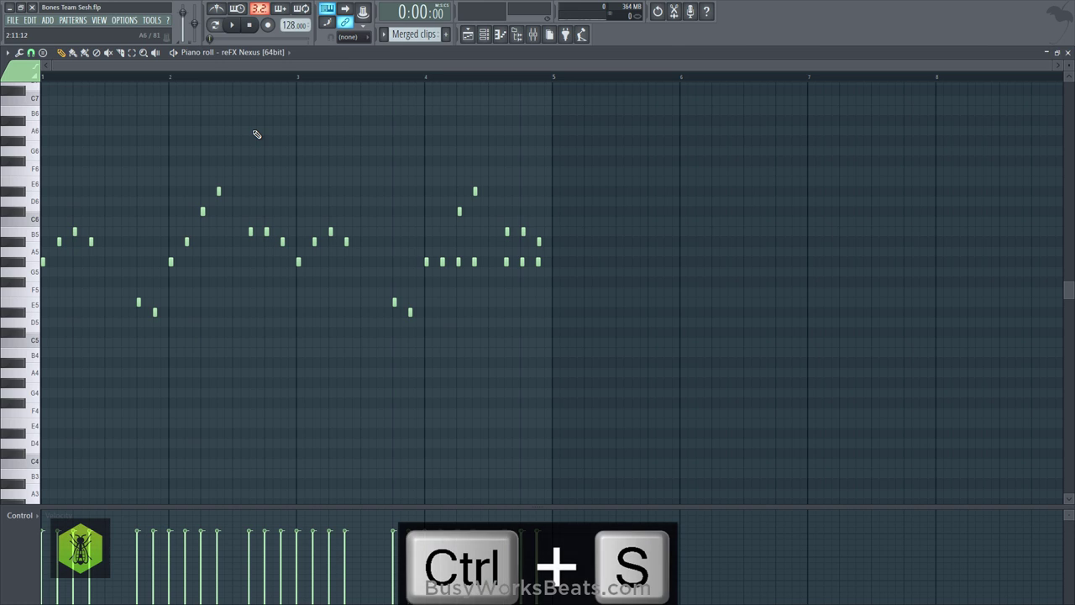
- Transpose the whole merged melody up two semitones, one at a time, auditioning it after each shift
key("shift+Up")
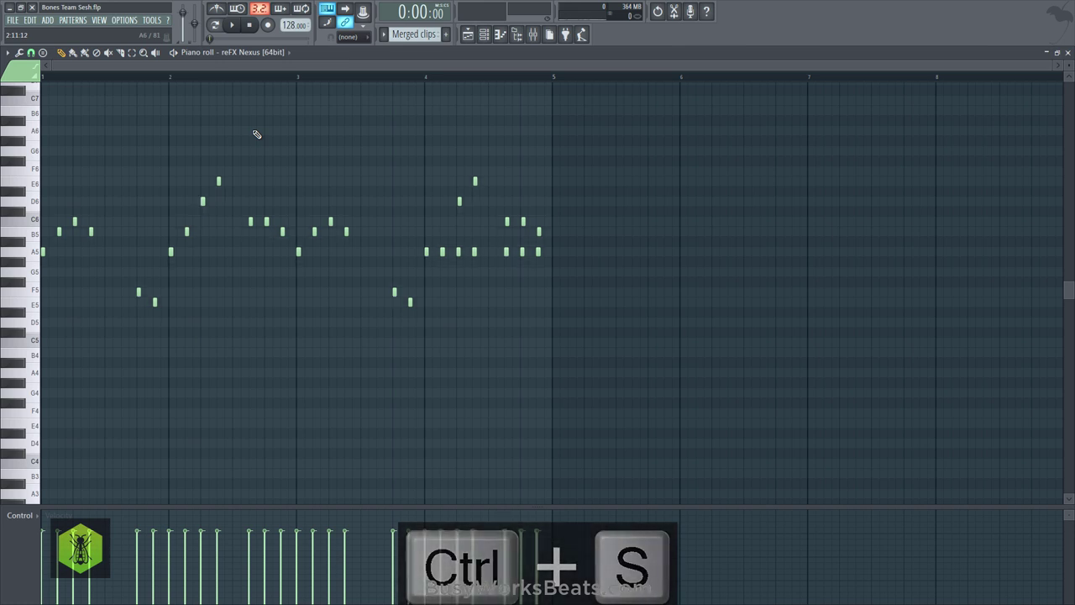
key("space")
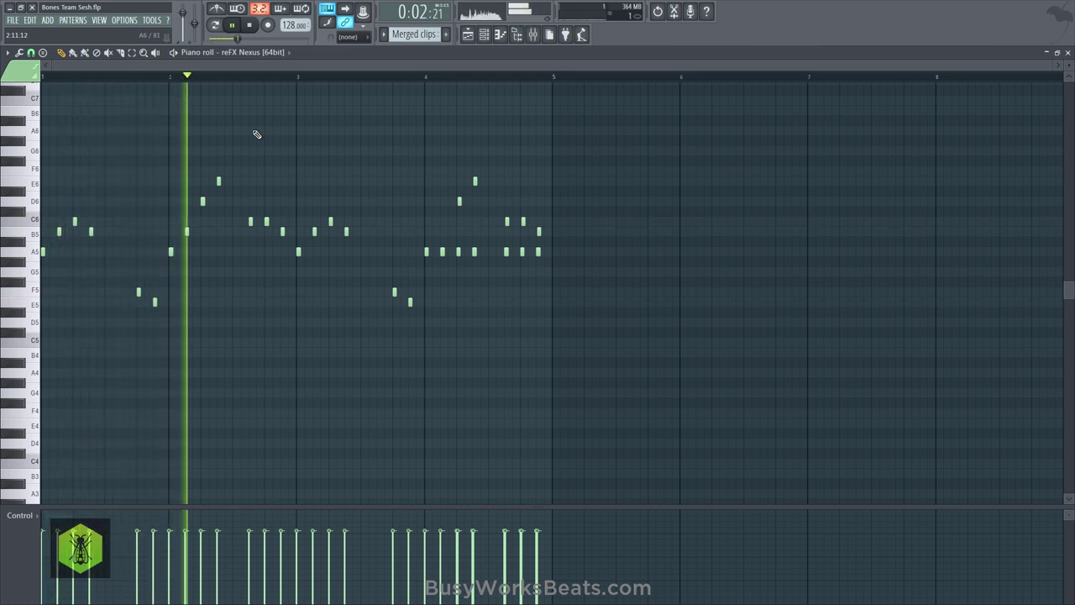
key("space")
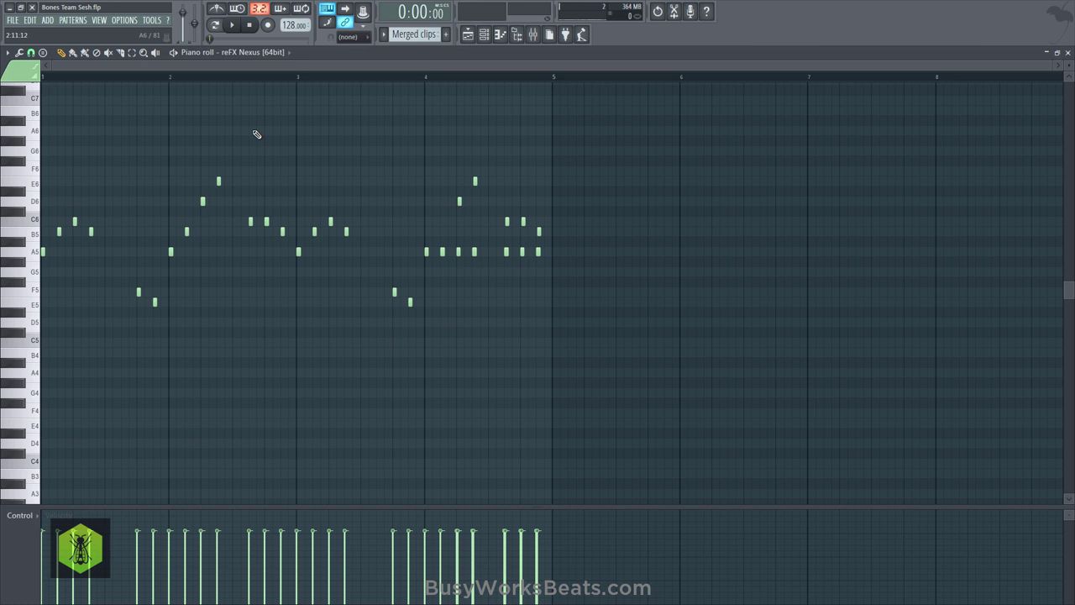
key("Up")
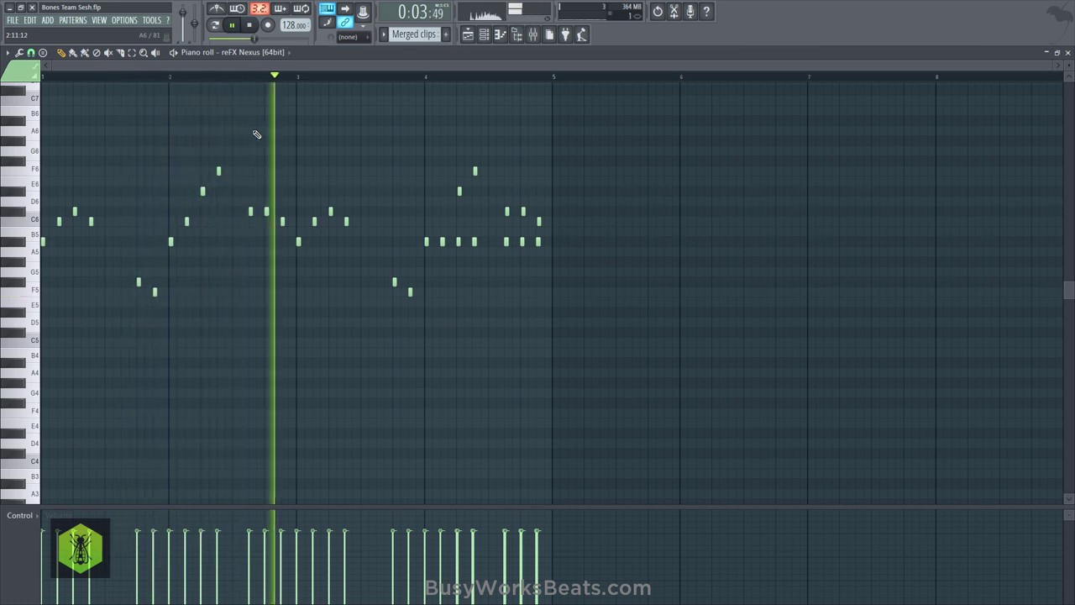
key("space")
- Open Nexus, enable its master filter, and lower the filter cutoff to 48 while auditioning the melody
left_click(484, 38)
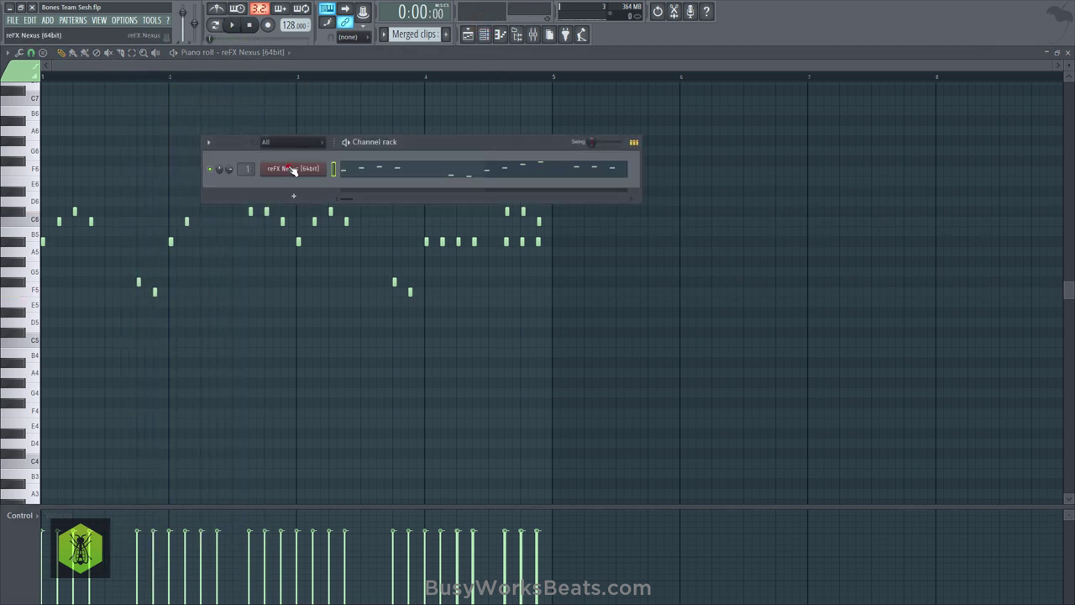
left_click(292, 170)
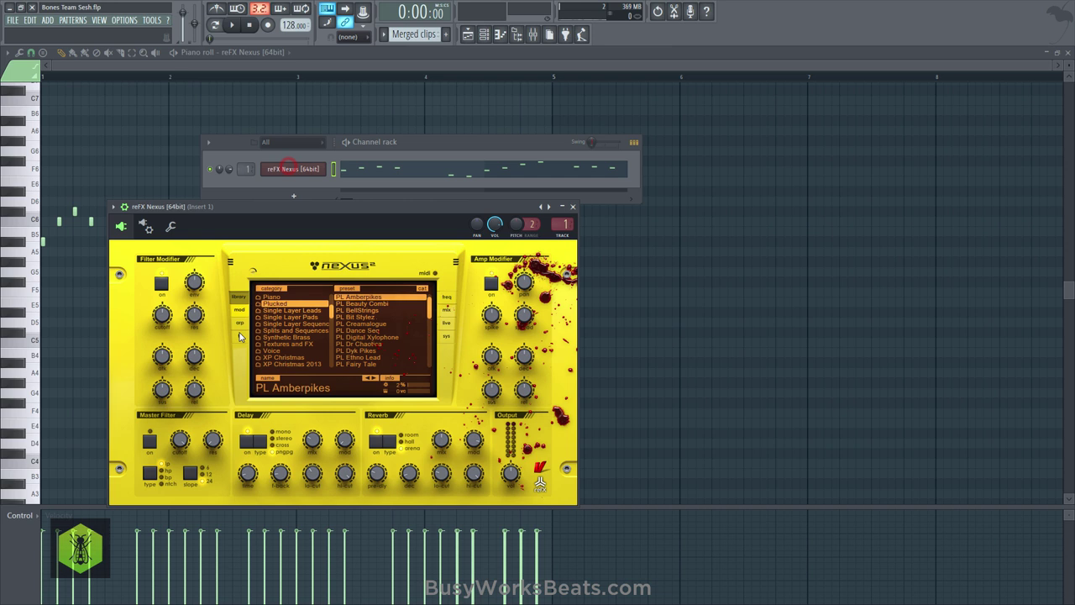
left_click(149, 438)
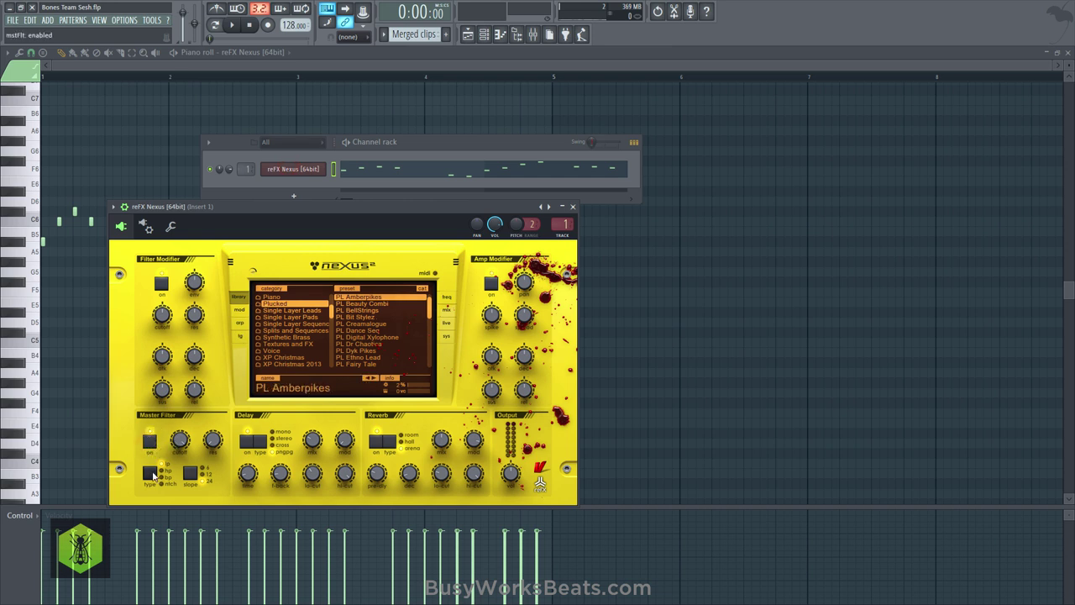
left_click(181, 443)
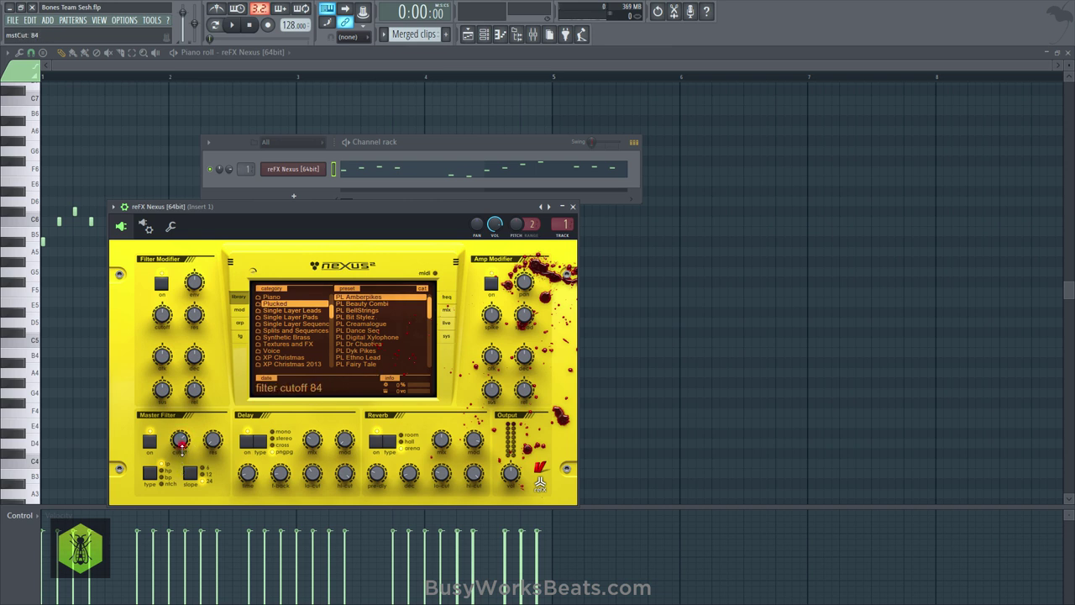
left_click(234, 26)
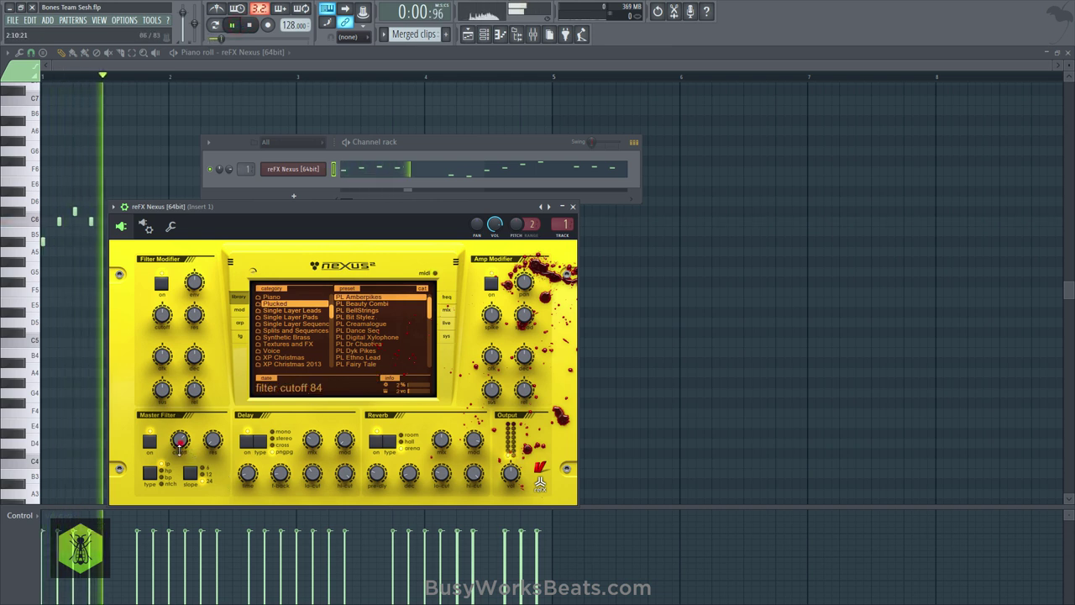
left_click_drag(181, 443, 185, 445)
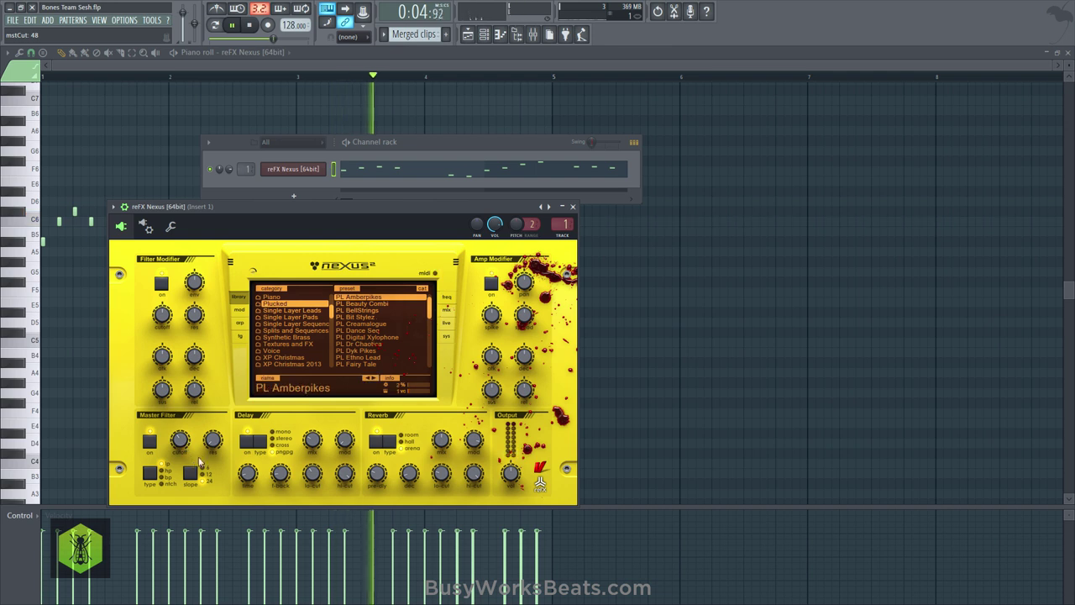
mouse_move(210, 443)
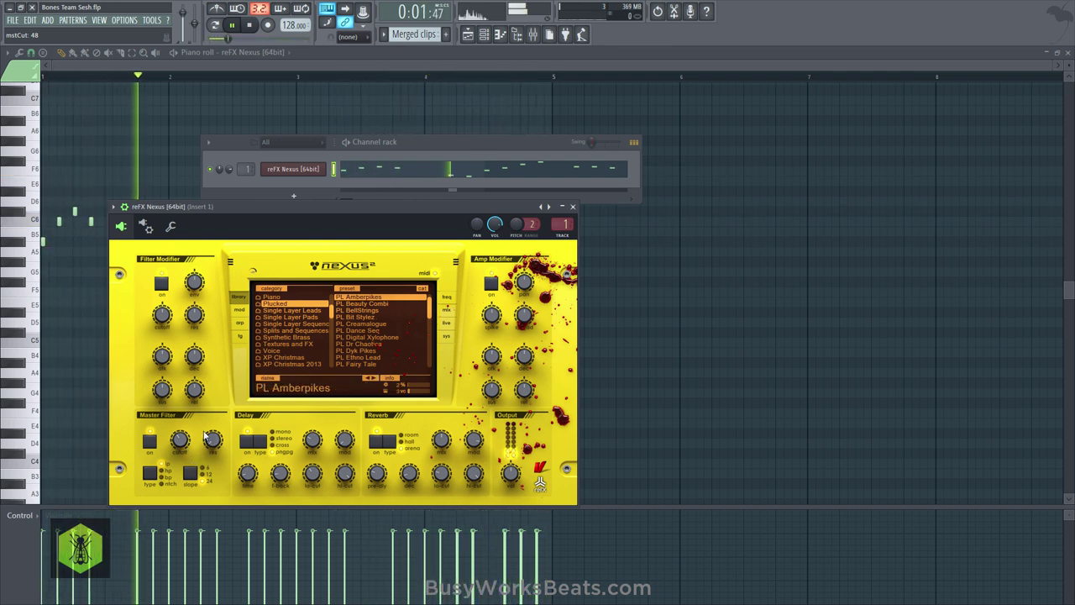
key("space")
- Set the Nexus filter modifier's envelope to 127, attack to 31 and cutoff to -61, and audition the melody
mouse_move(167, 327)
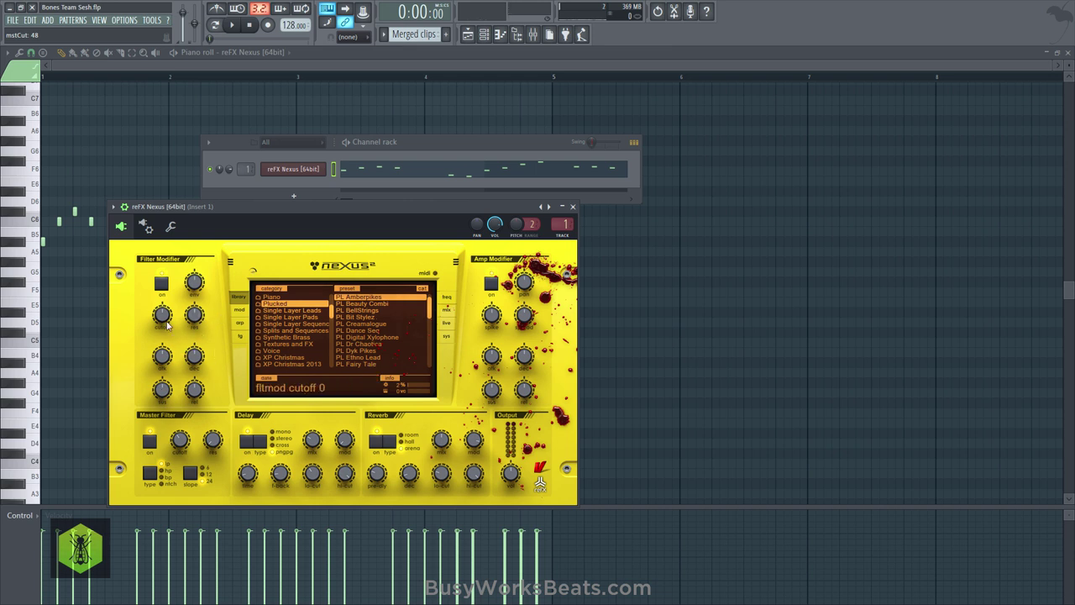
left_click_drag(197, 235, 197, 198)
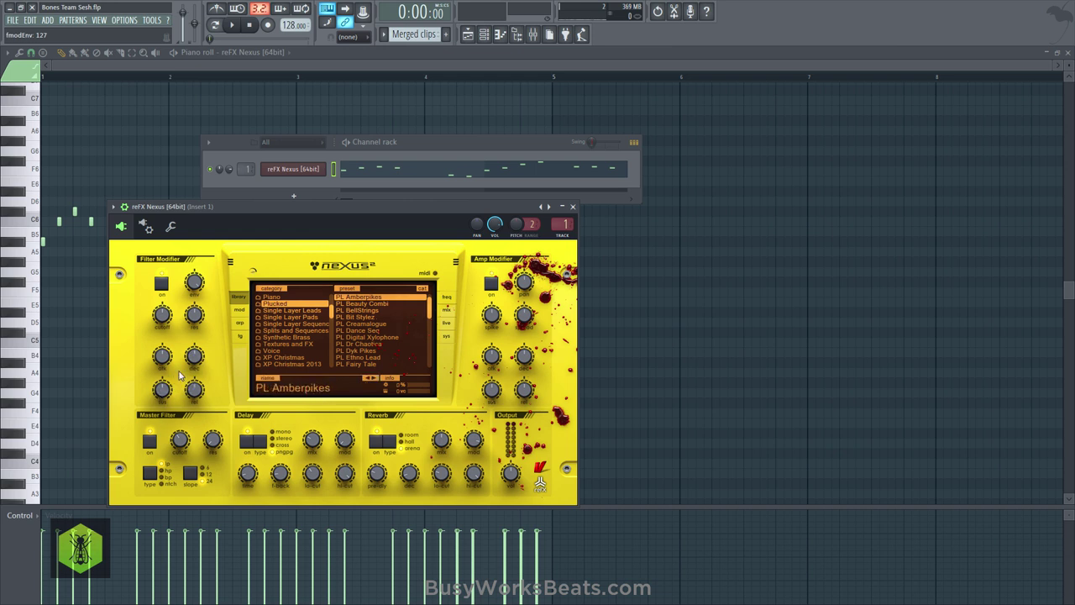
mouse_move(164, 324)
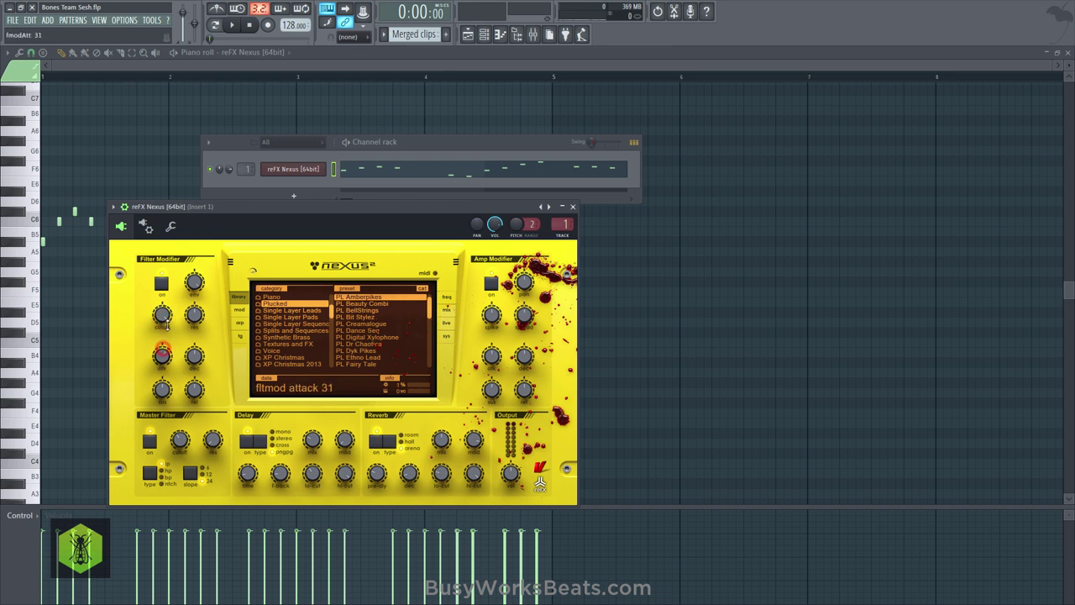
left_click_drag(166, 318, 143, 418)
key("space")
key("space")
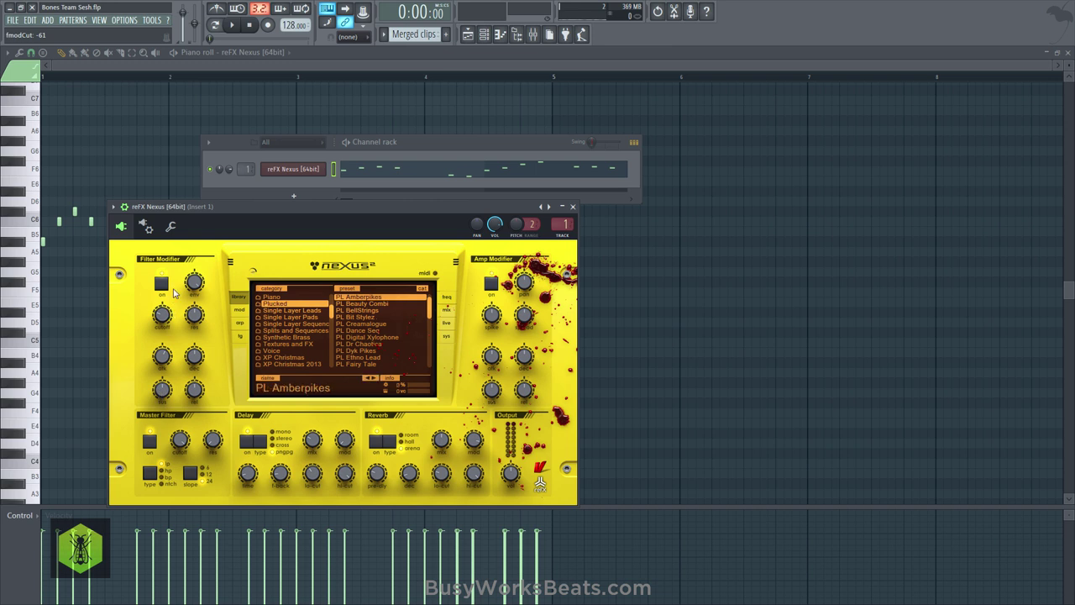
- Try a filter modifier attack of 23 and cutoff of -107 while the melody plays, and stop playback
left_click_drag(162, 316, 162, 327)
key("space")
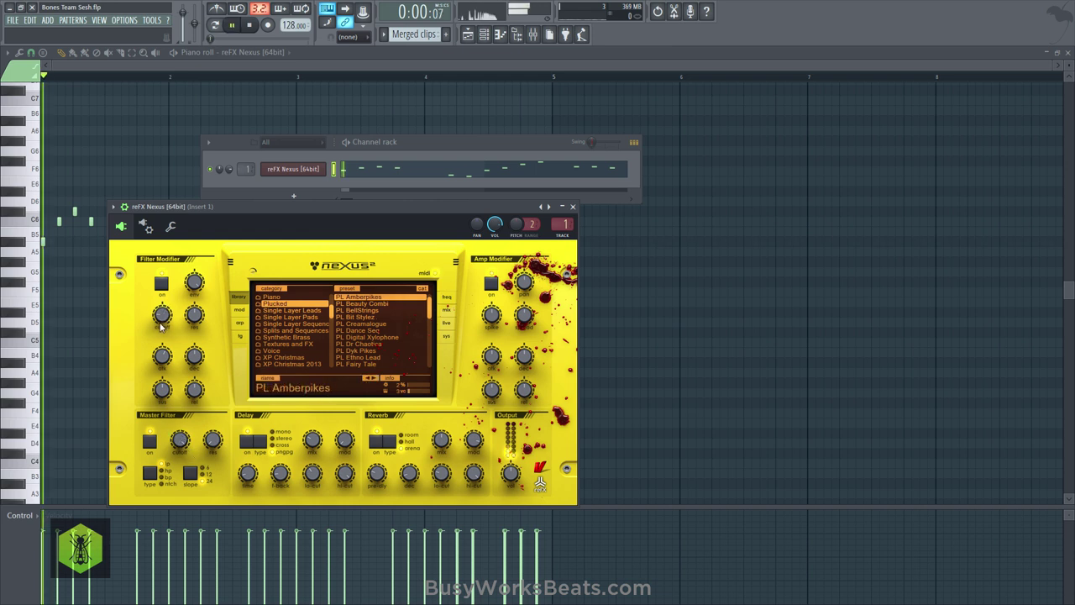
mouse_move(161, 362)
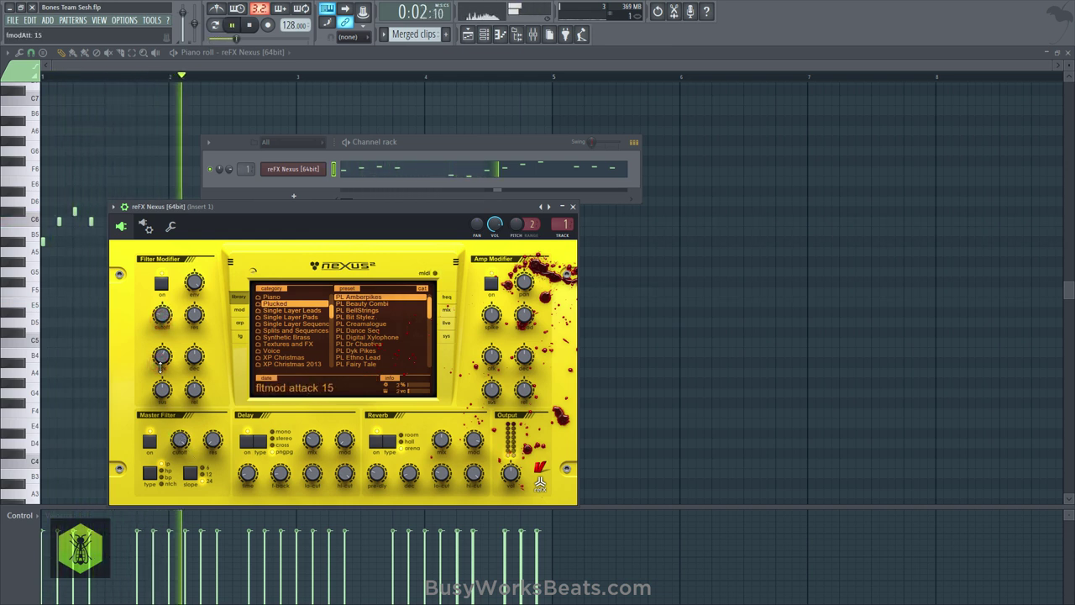
scroll(160, 359, "down", 1)
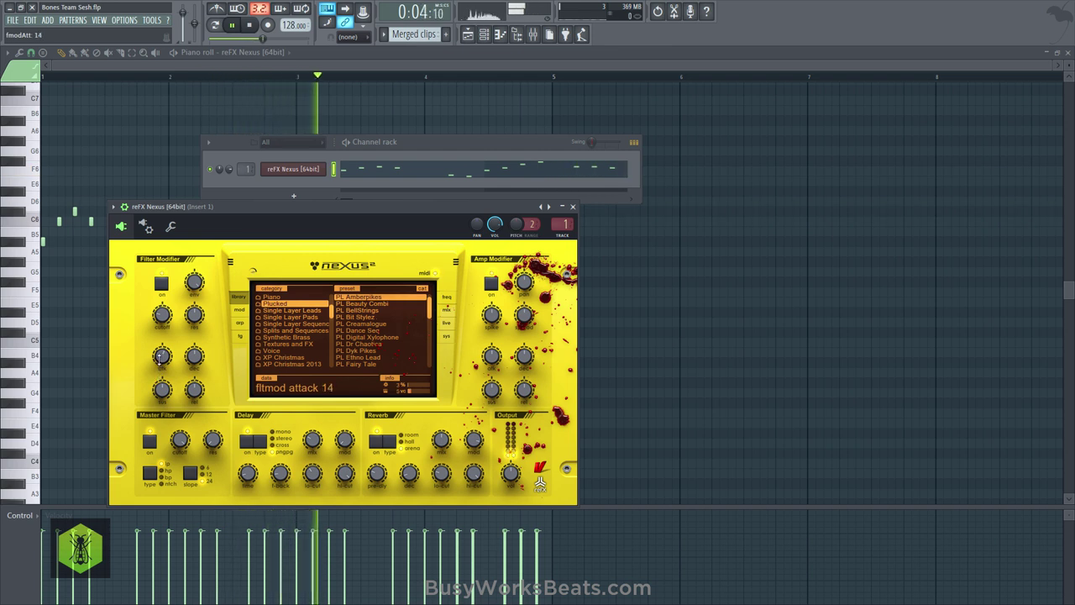
scroll(161, 357, "up", 9)
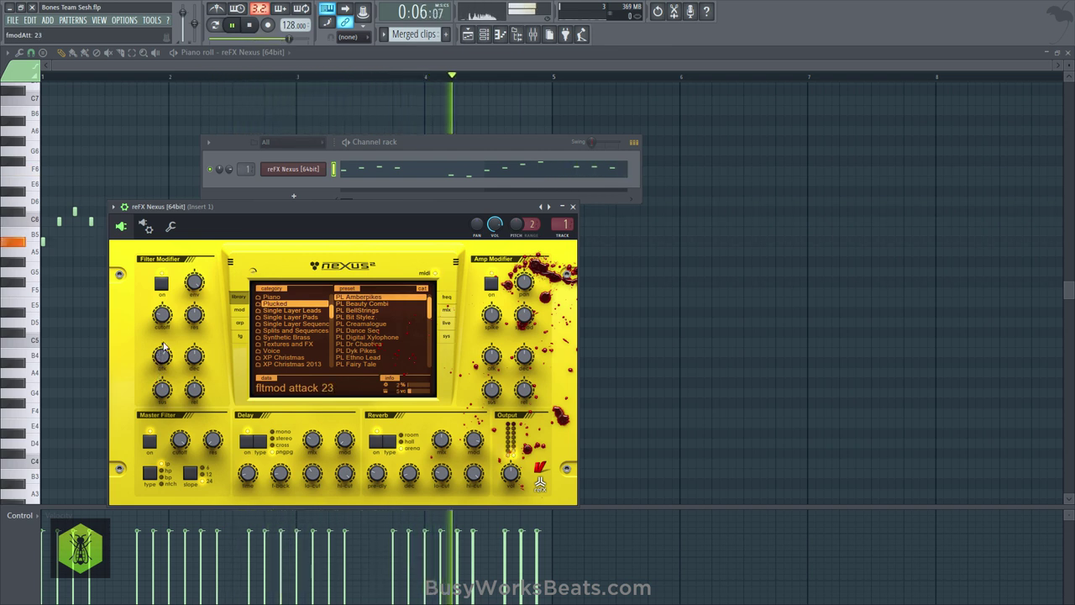
mouse_move(166, 327)
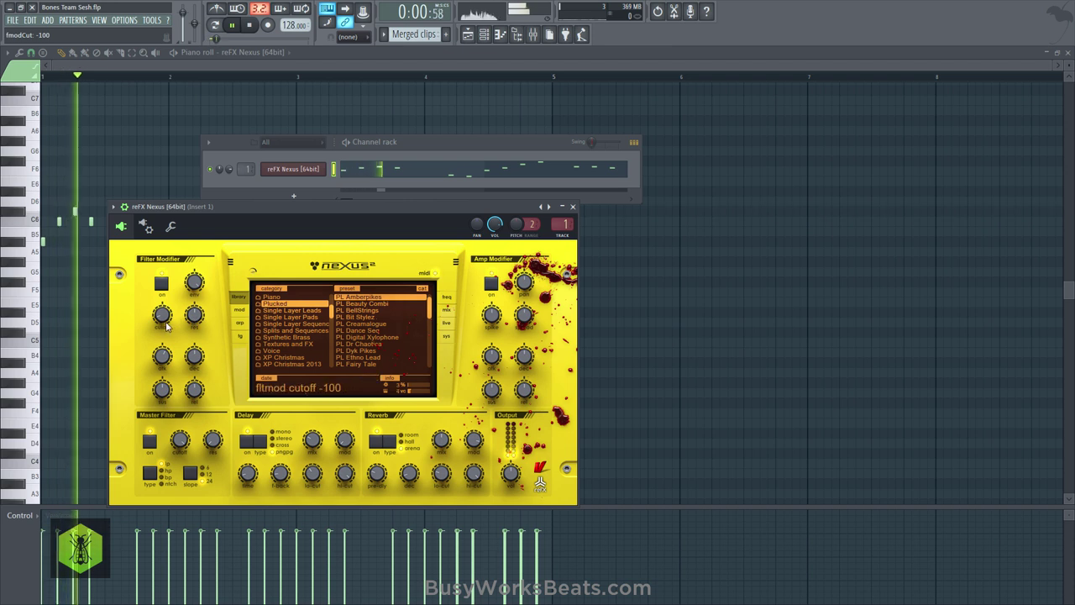
scroll(166, 328, "down", 7)
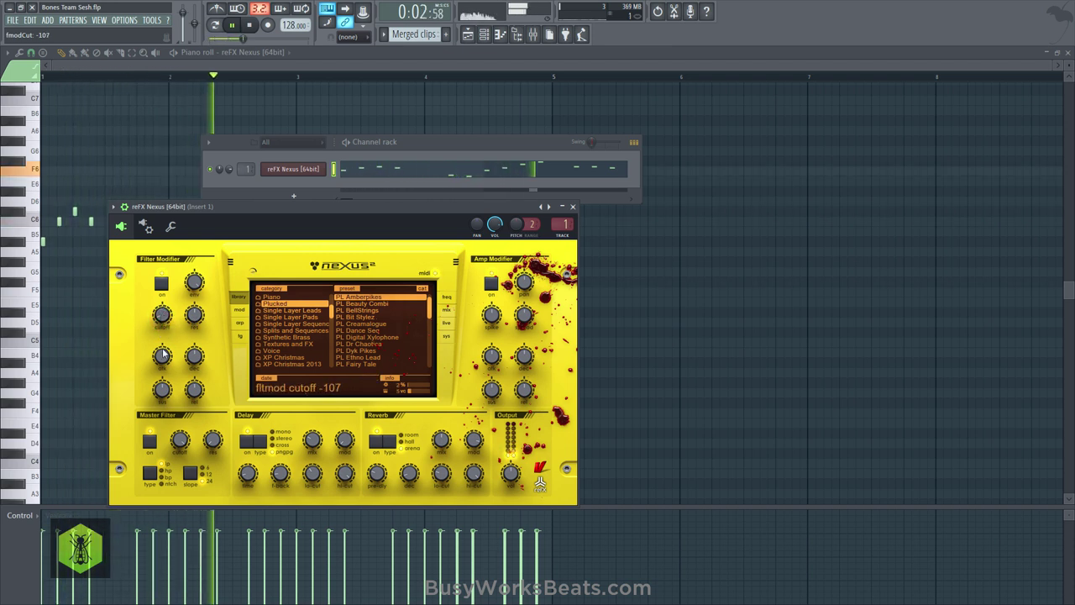
key("space")
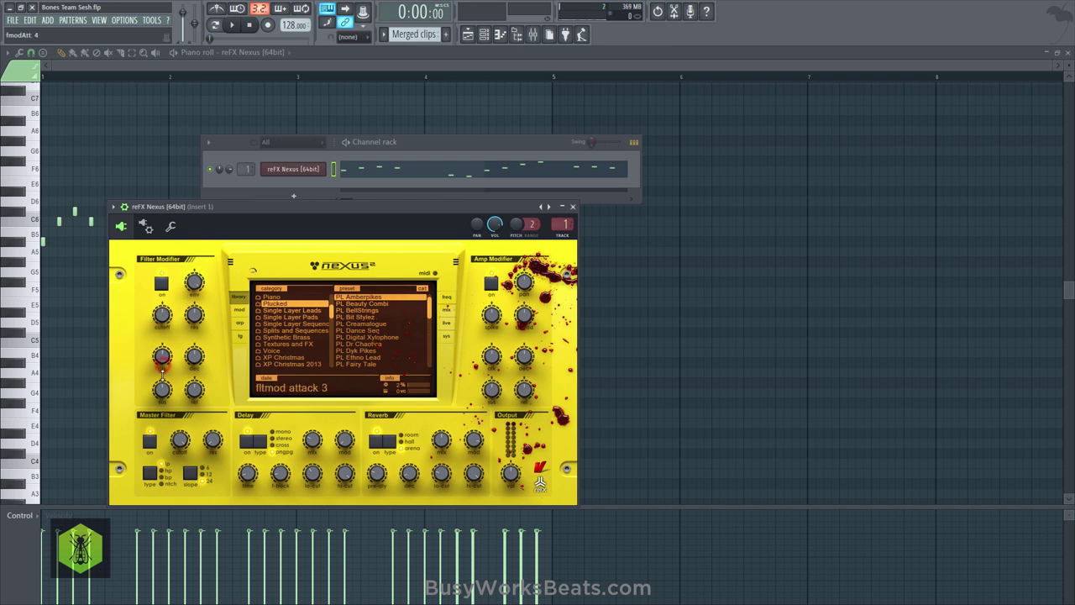
- Set the filter modifier's envelope back to 0 and play the melody
mouse_move(195, 280)
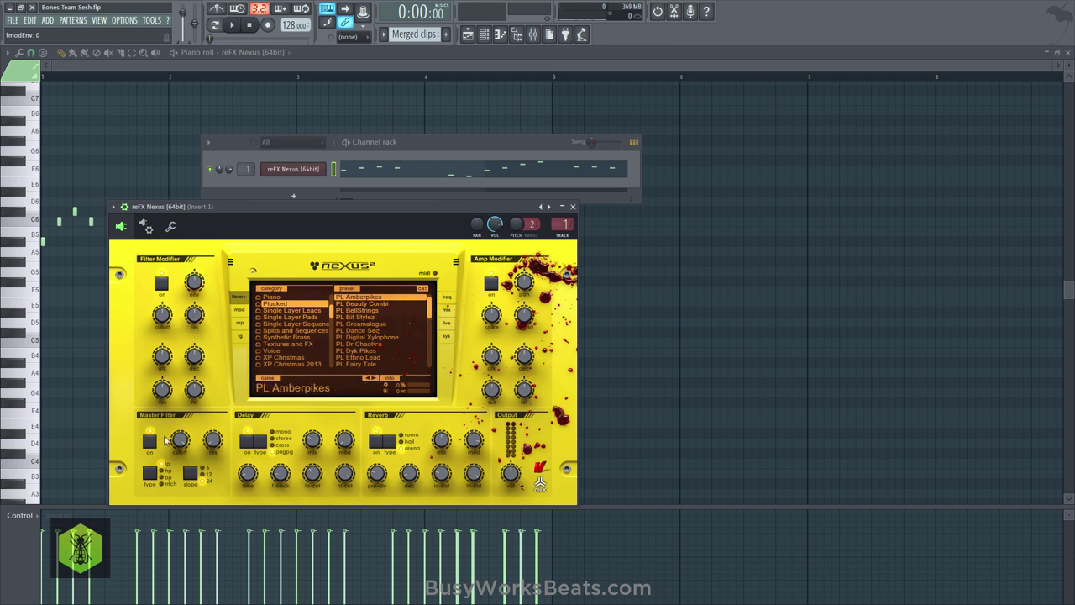
key("space")
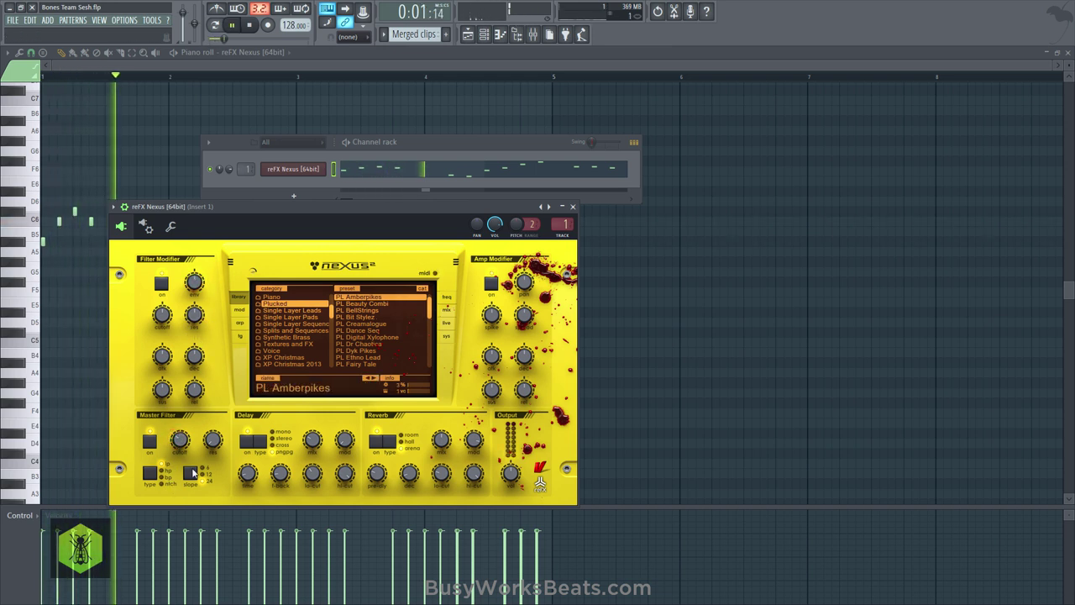
mouse_move(209, 452)
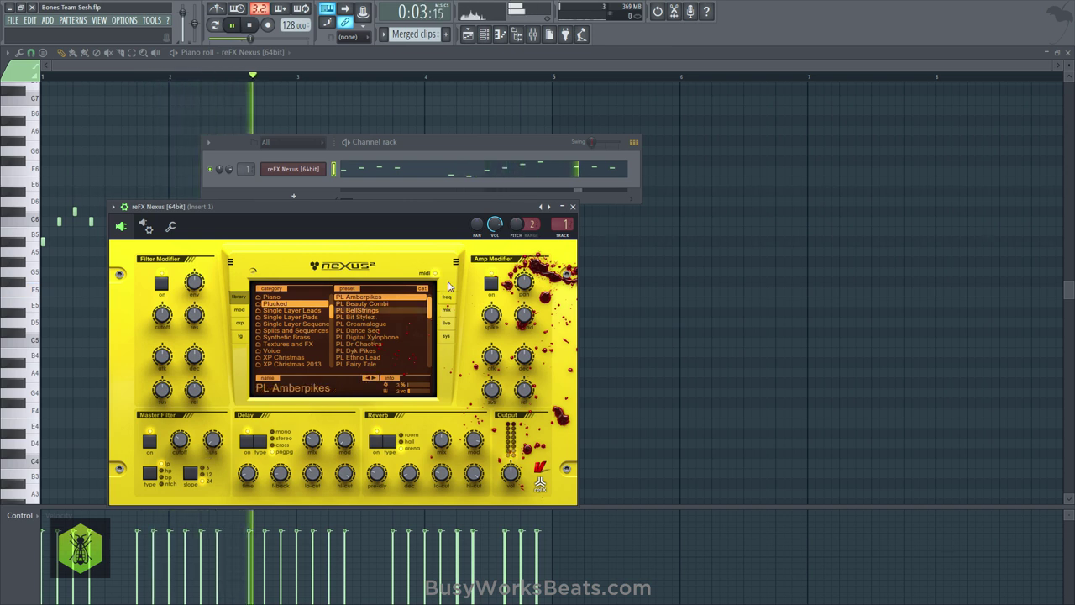
- Close Nexus and the piano roll to return to the playlist, reopen Nexus, and stop playback
left_click(573, 207)
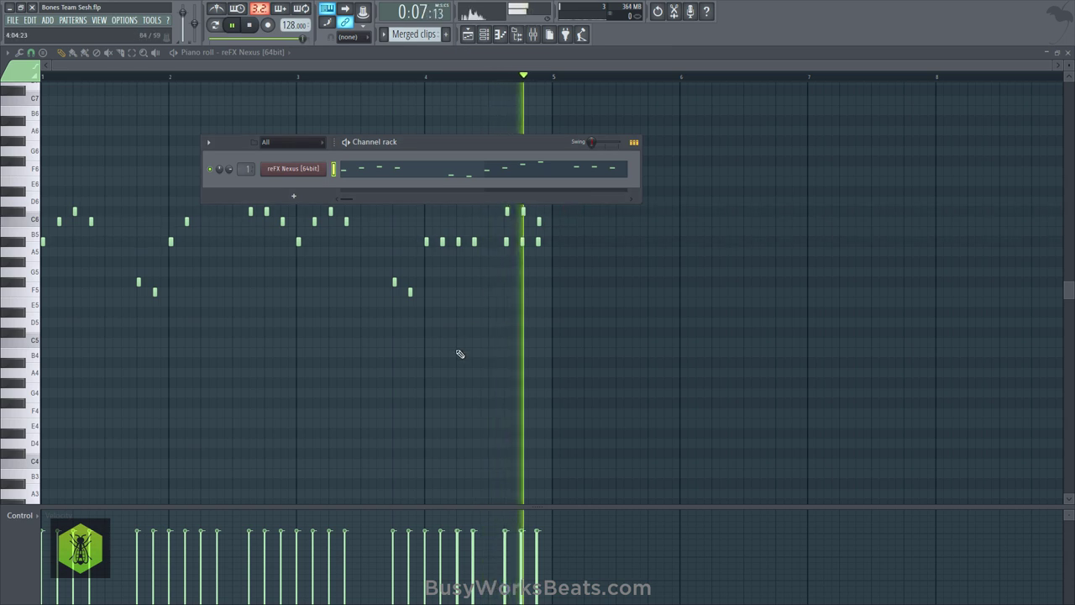
left_click(708, 253)
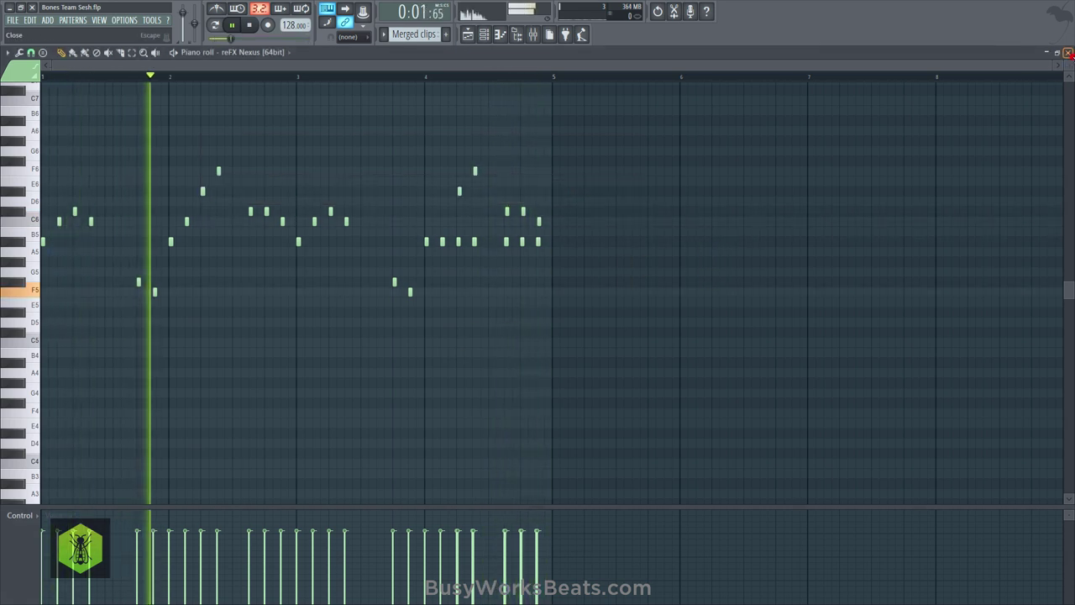
key("F7")
left_click(293, 168)
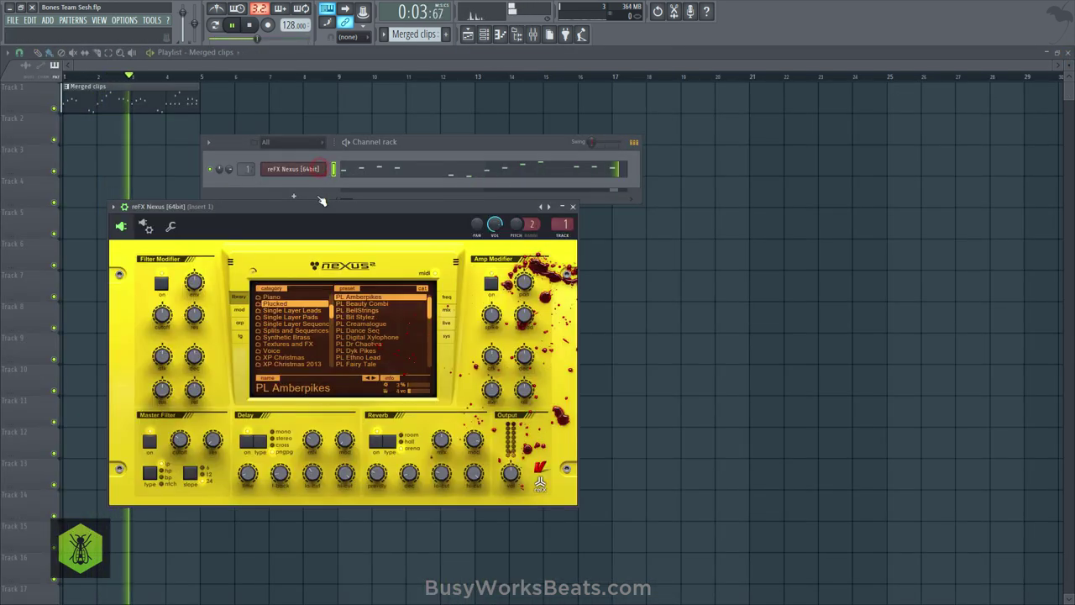
key("space")
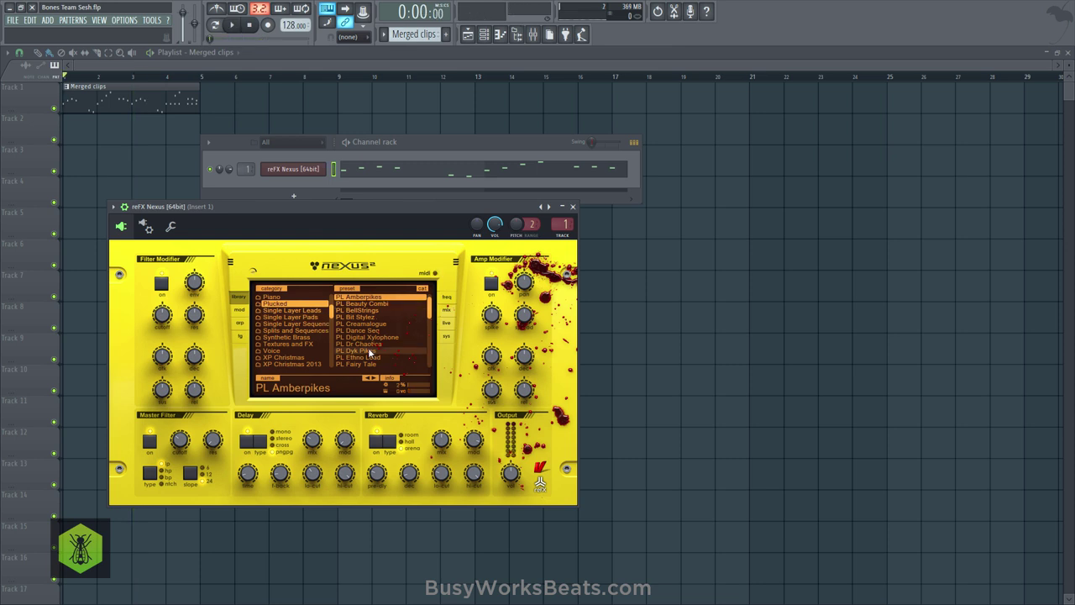
- Load the PL Beauty Combi preset from the Plucked category and audition the melody with it
scroll(372, 339, "up", 1)
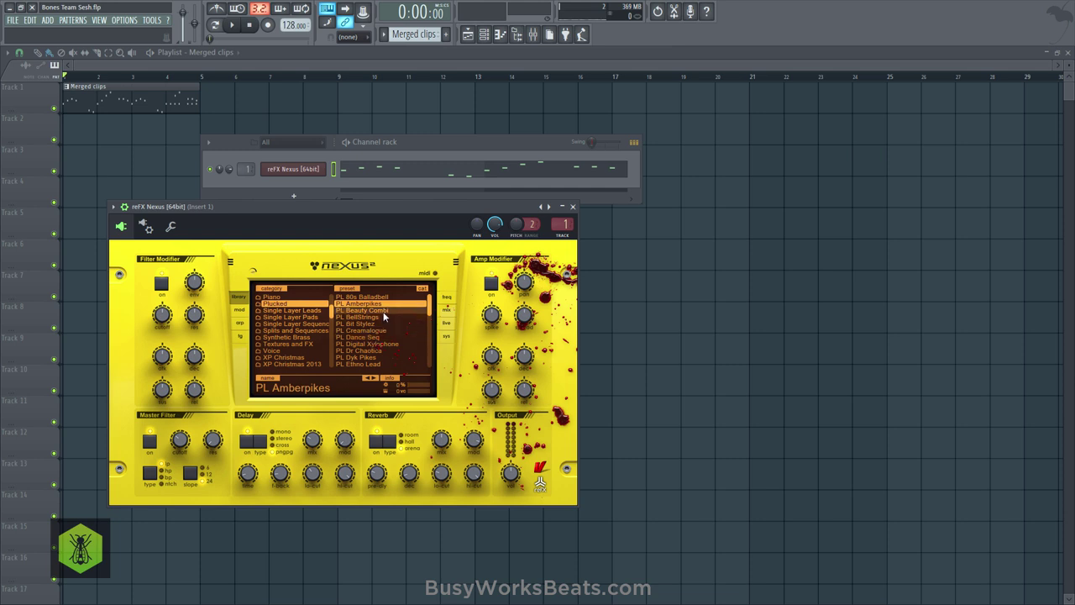
left_click(384, 311)
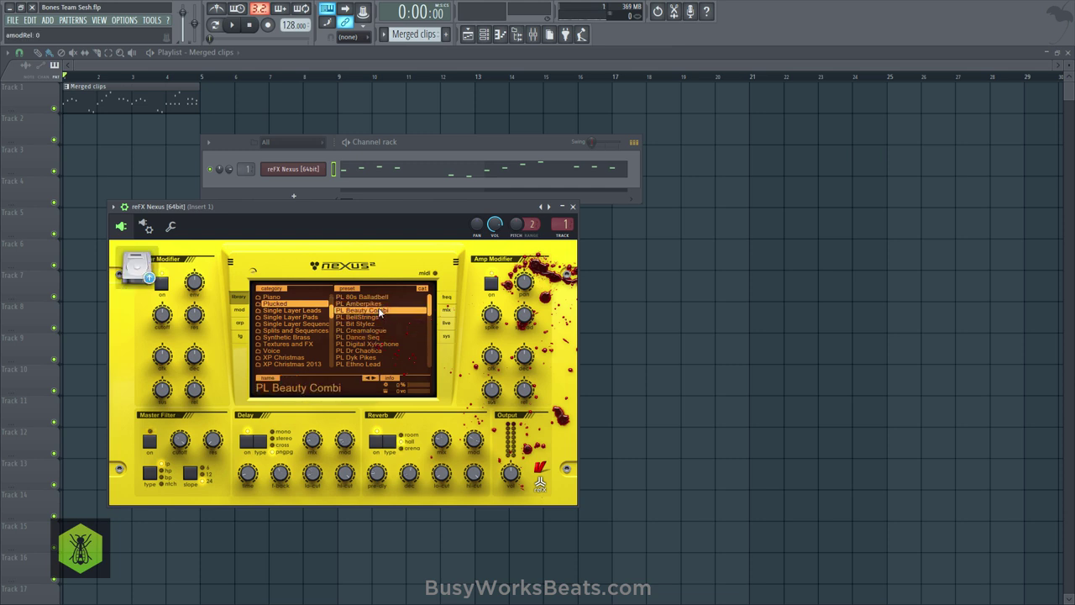
key("space")
key("space")
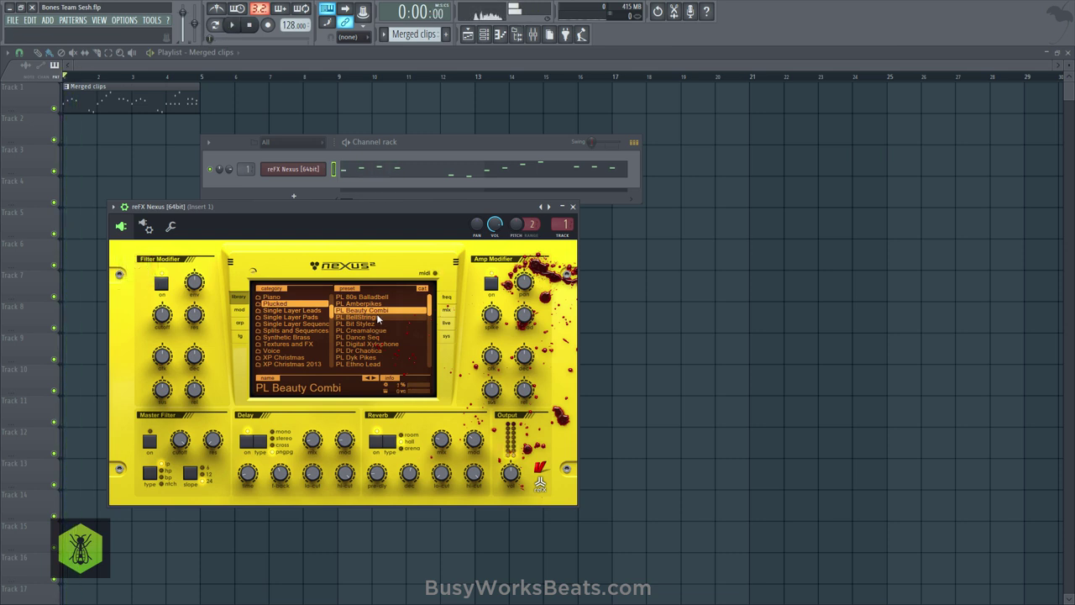
key("space")
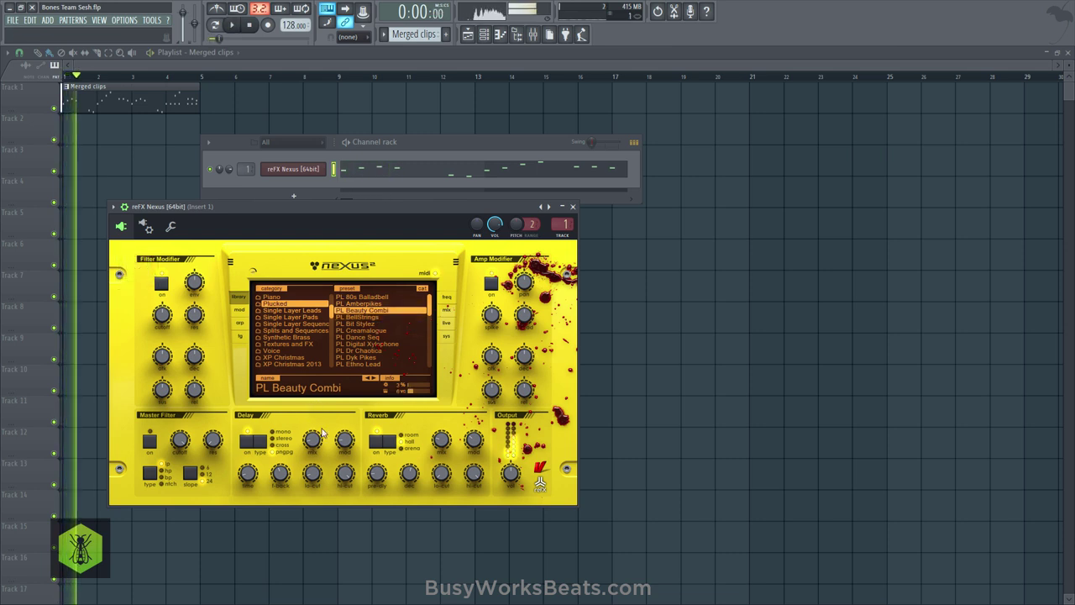
key("space")
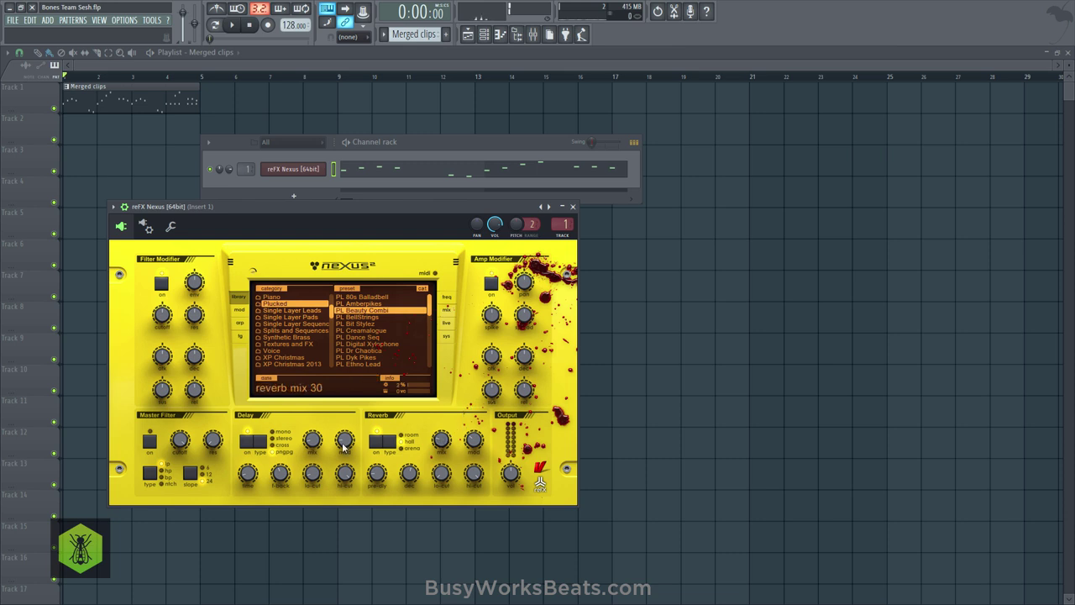
- Enable the master filter on the PL Beauty Combi sound, lower its cutoff to 48, and audition the melody
left_click_drag(180, 442, 192, 510)
key("space")
key("space")
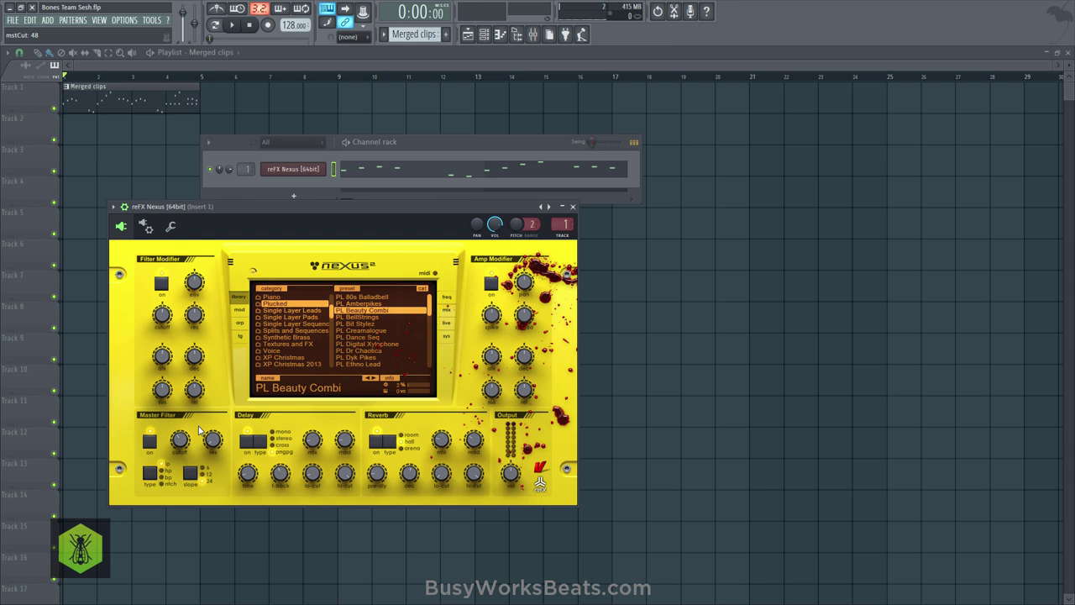
key("space")
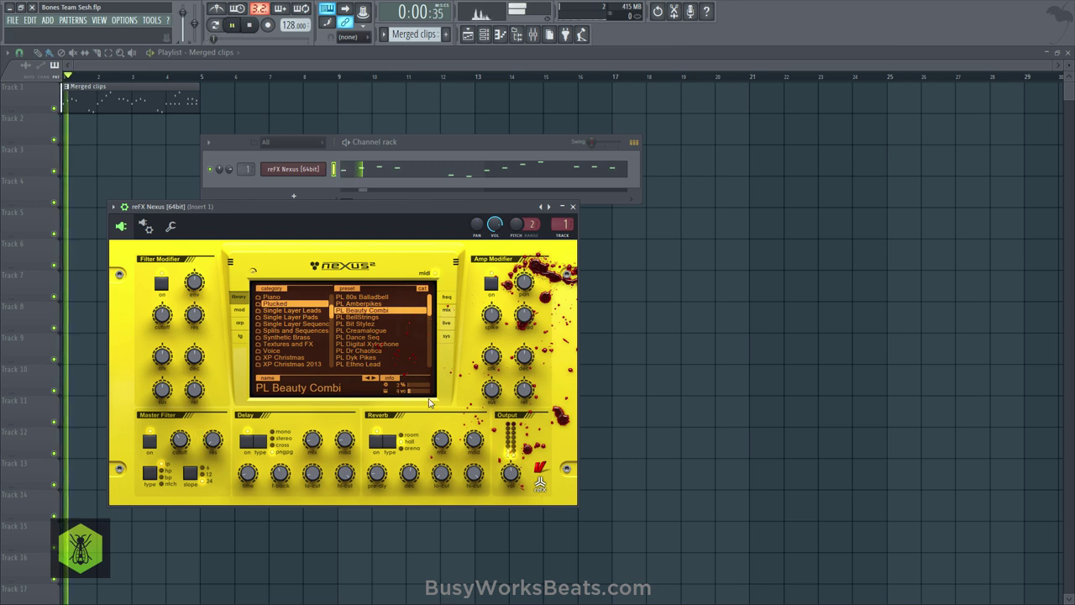
- Close Nexus, save the project, and clear the channel rack from the playlist view
left_click(573, 207)
key("ctrl+s")
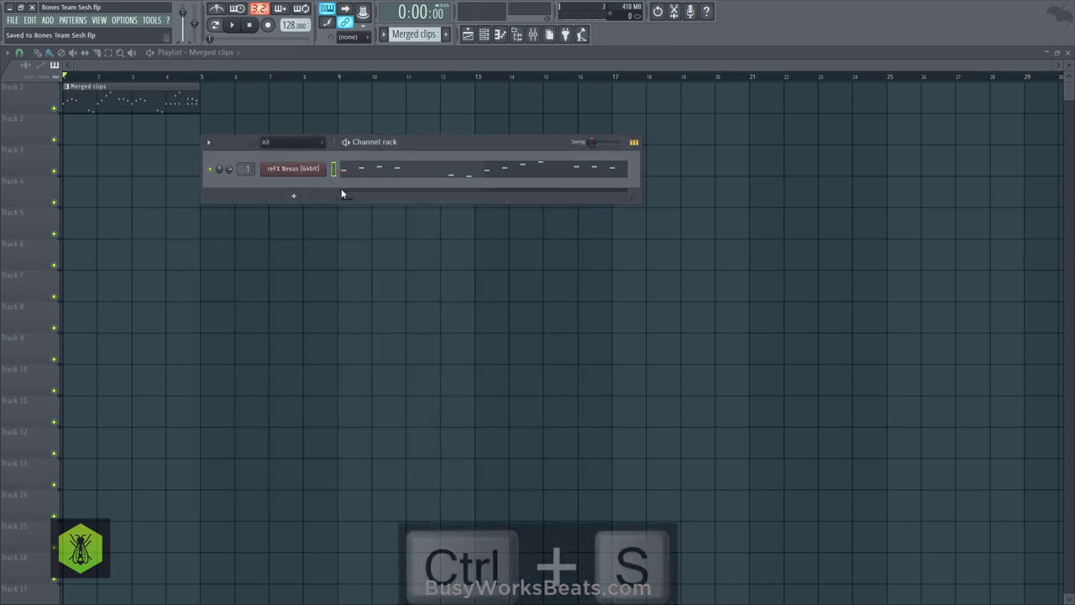
left_click(332, 243)
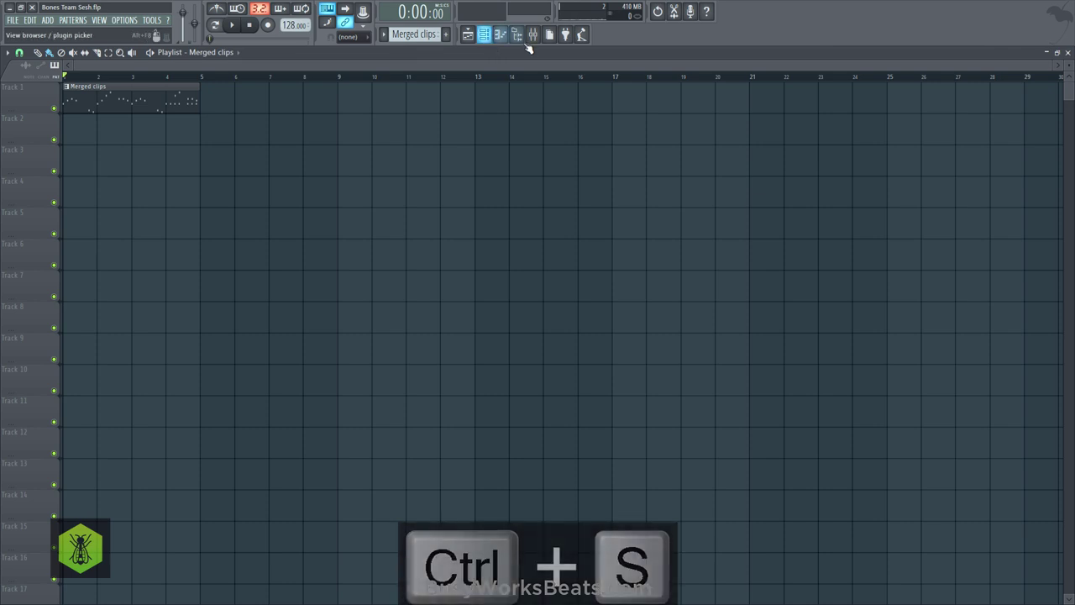
- Show the browser and open the 808 Science Drums folder inside the BusyWorksBeats.com folder
left_click(517, 36)
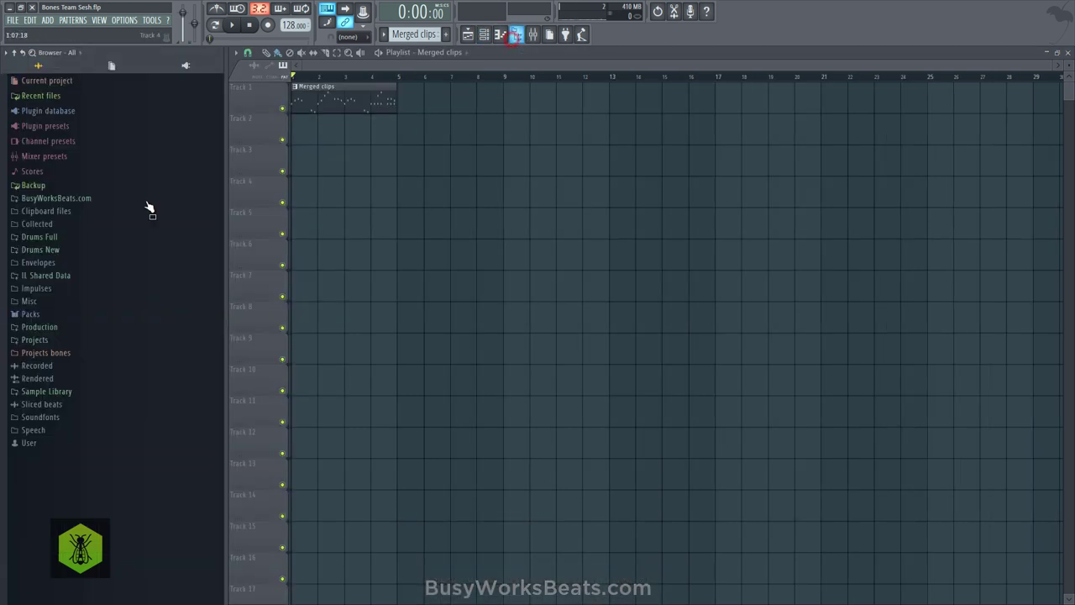
left_click(68, 200)
left_click(82, 214)
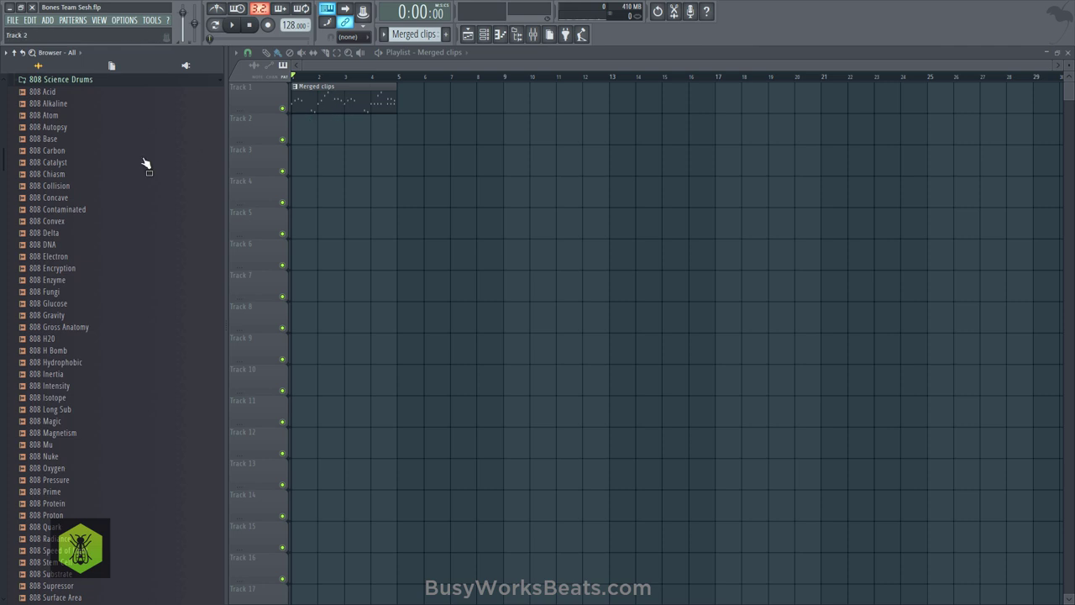
- Audition the 808 Acid sample over the melody and open it in a new channel
key("space")
left_click(62, 95)
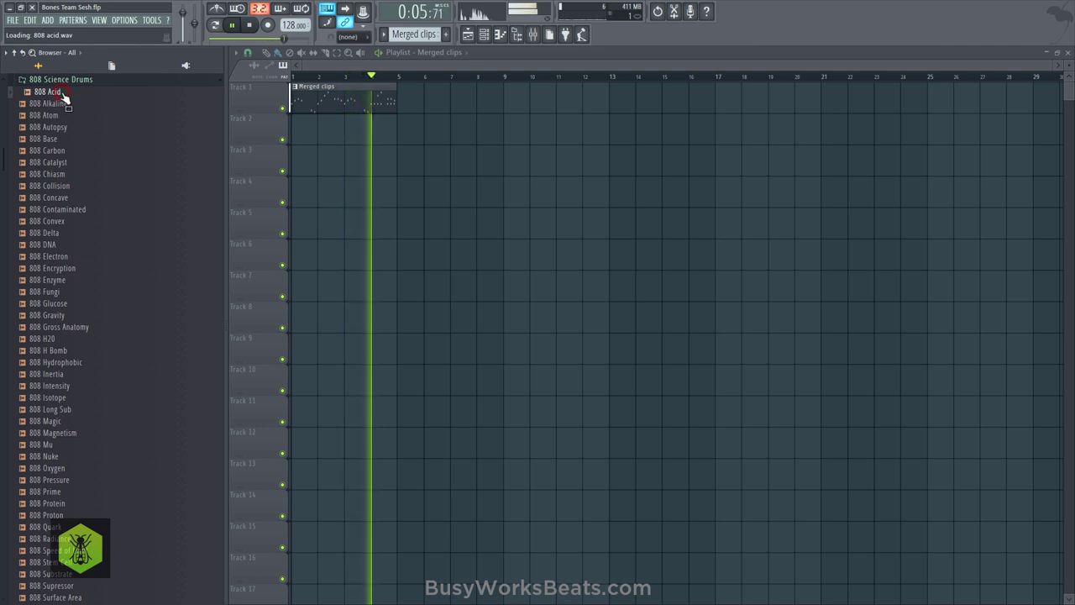
key("space")
right_click(62, 94)
left_click(72, 99)
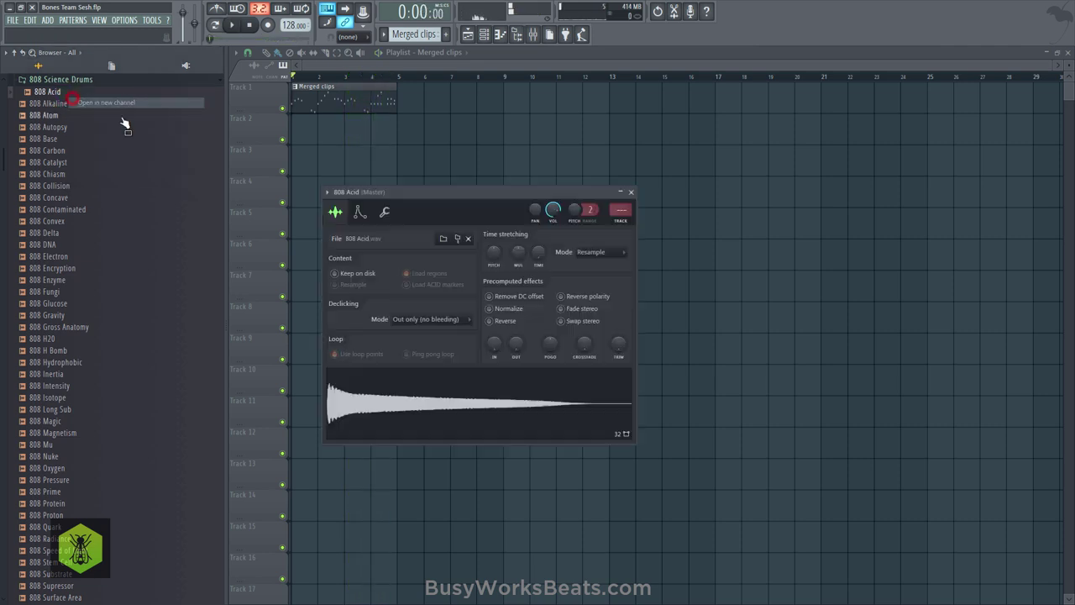
- Open the 808 Acid sample in Edison and detect its pitch regions
right_click(486, 402)
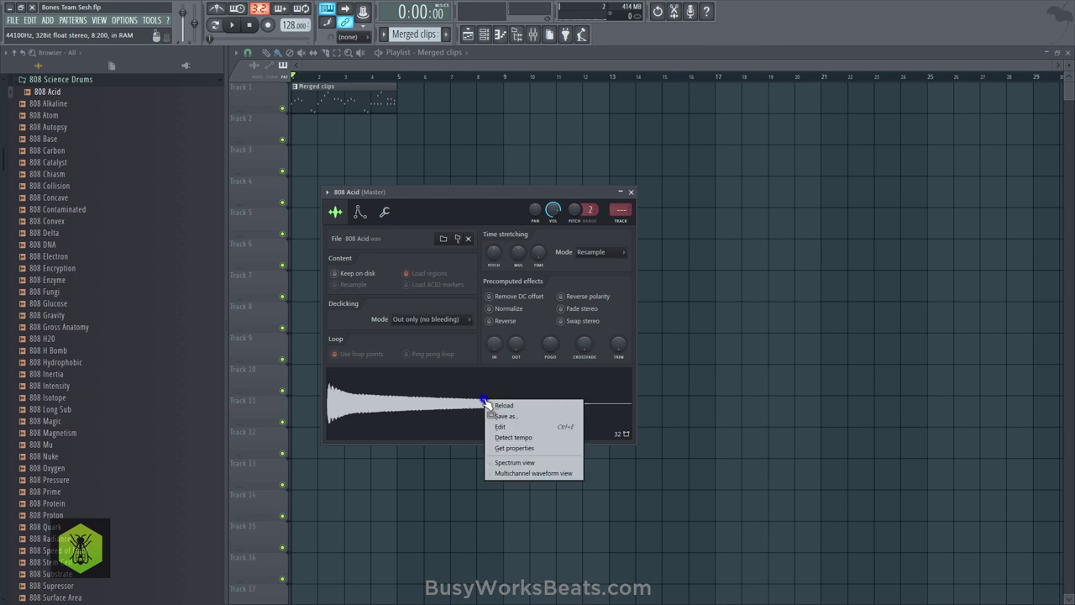
left_click(502, 427)
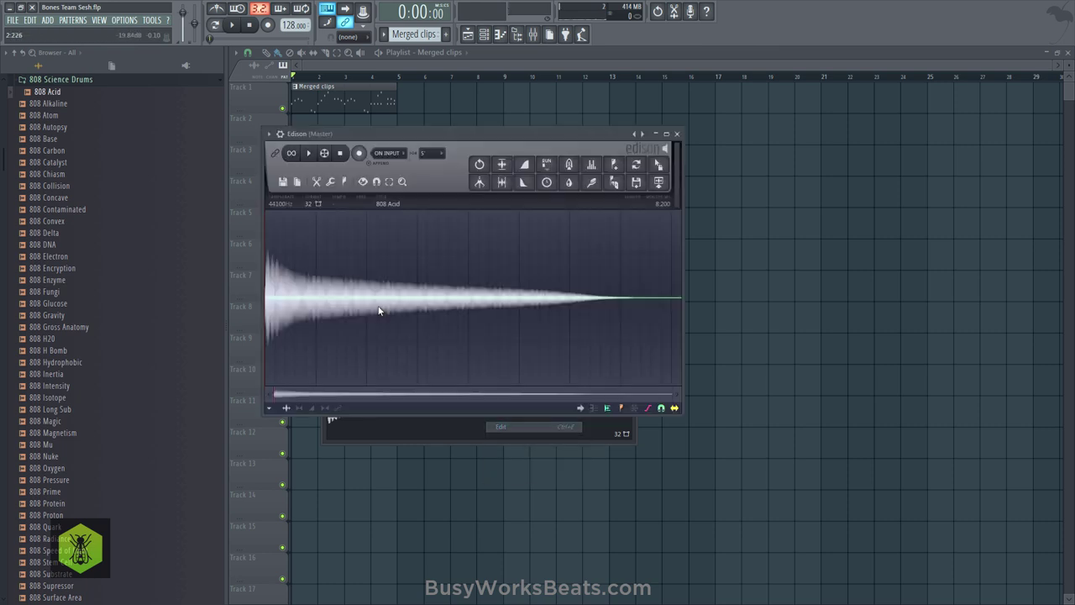
left_click(345, 182)
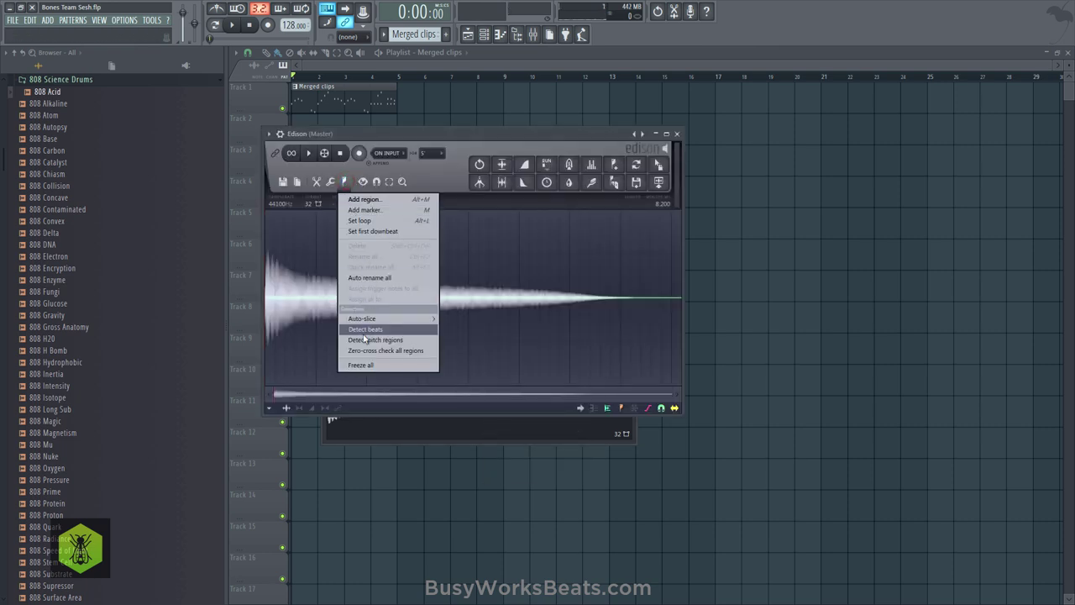
left_click(361, 331)
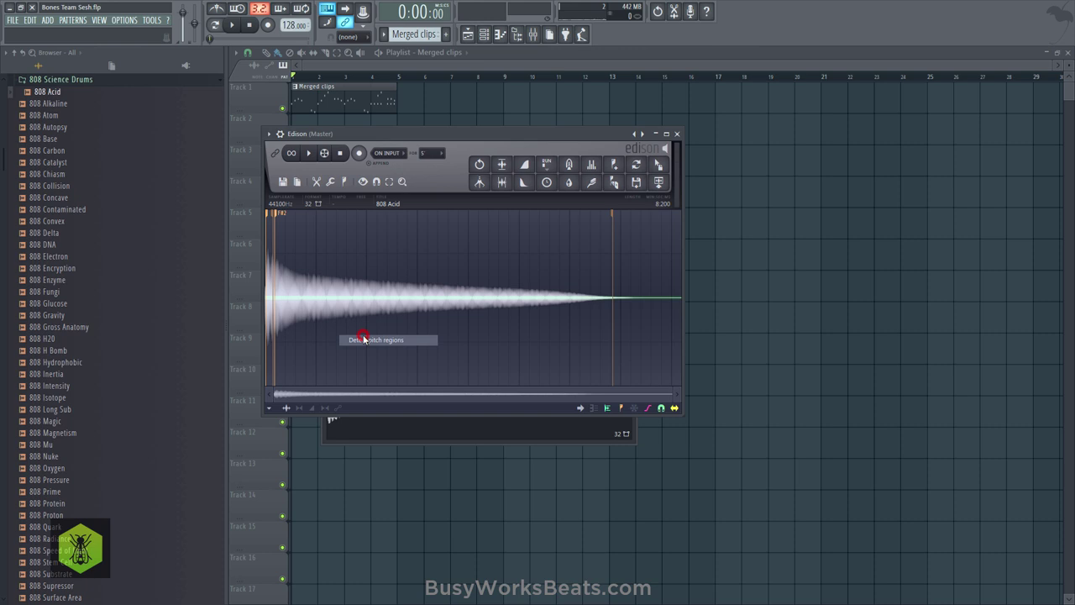
- Close Edison, view the 808 Acid channel's envelope and root note settings, and close the channel window
left_click(677, 134)
left_click(359, 213)
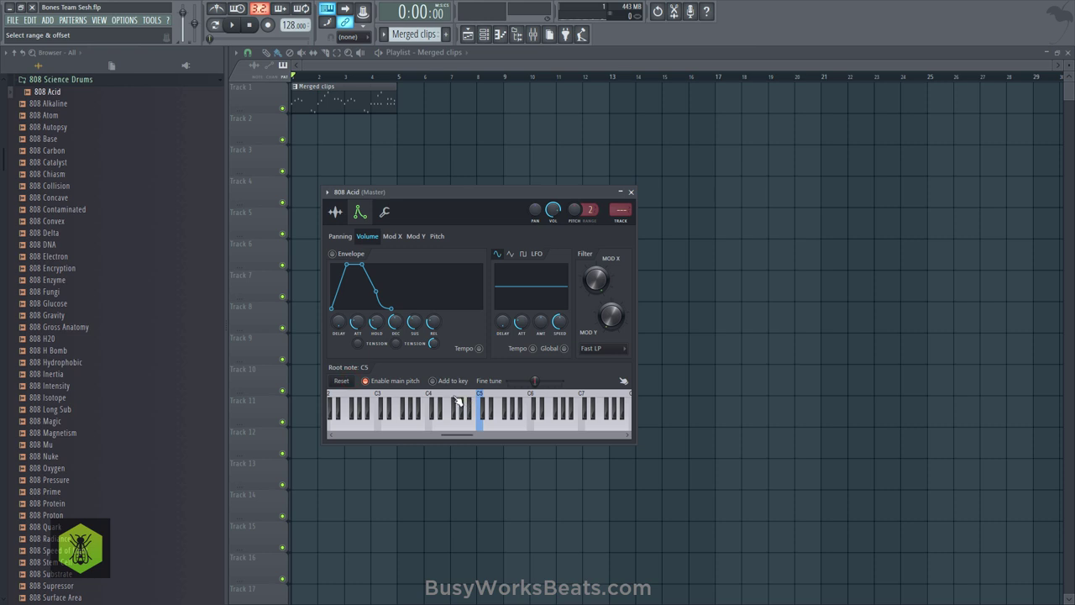
left_click(631, 192)
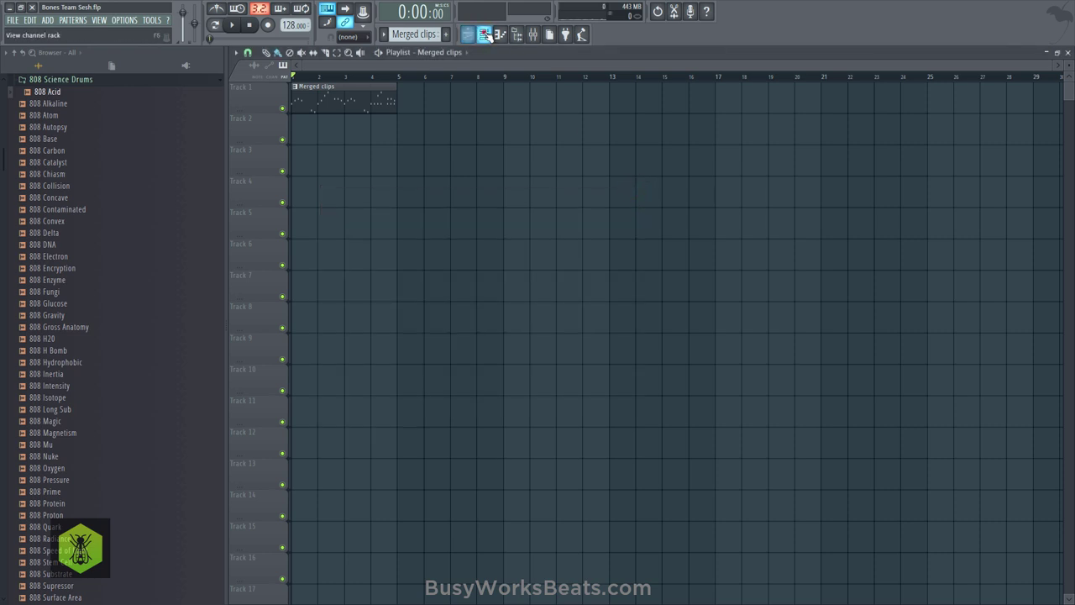
- Show the channel rack and switch to the empty Pattern 4
left_click(484, 35)
left_click(474, 185)
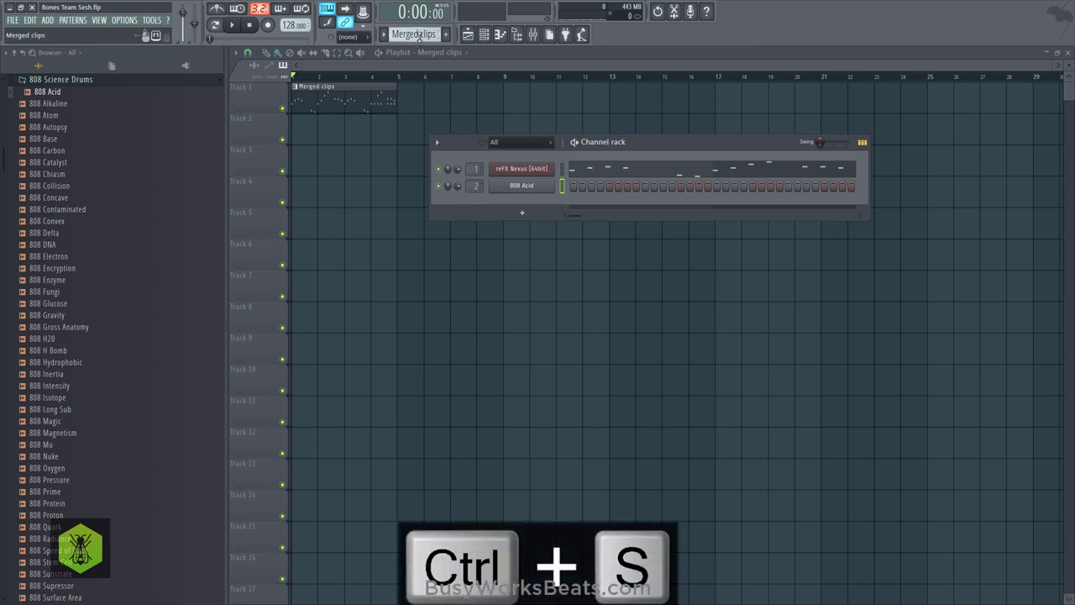
left_click_drag(415, 34, 415, 21)
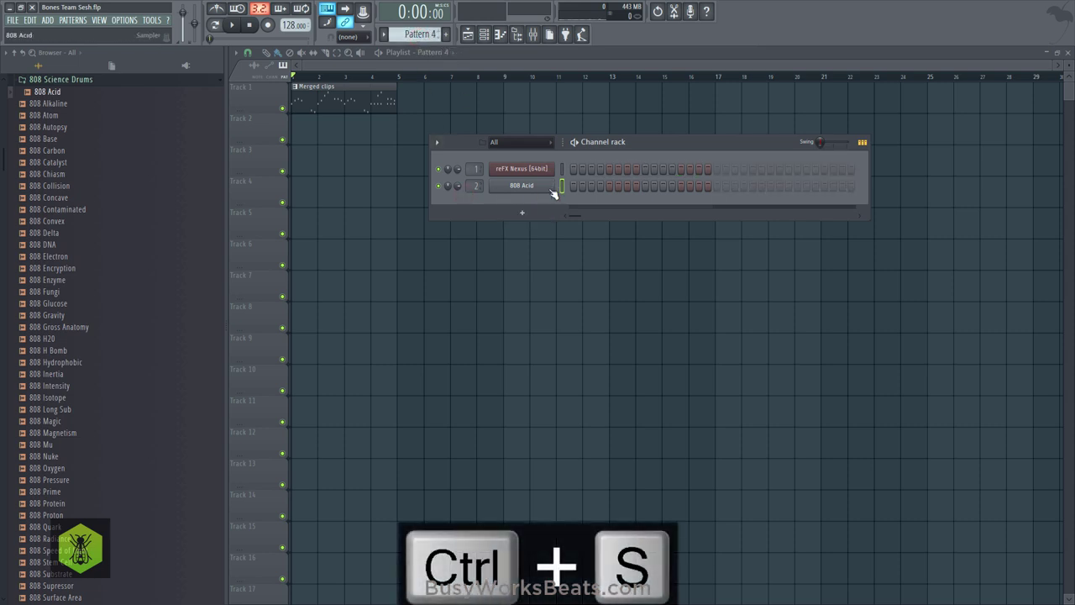
left_click(456, 184)
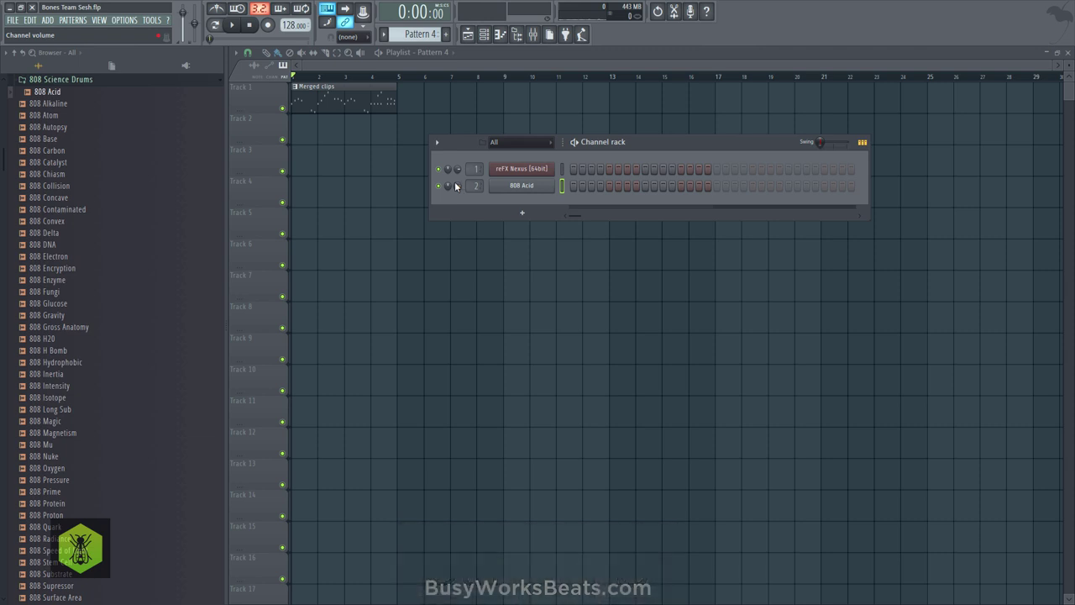
- Hide the browser and load the 64-bit Decapitator into the first effect slot of mixer Insert 2
left_click(516, 35)
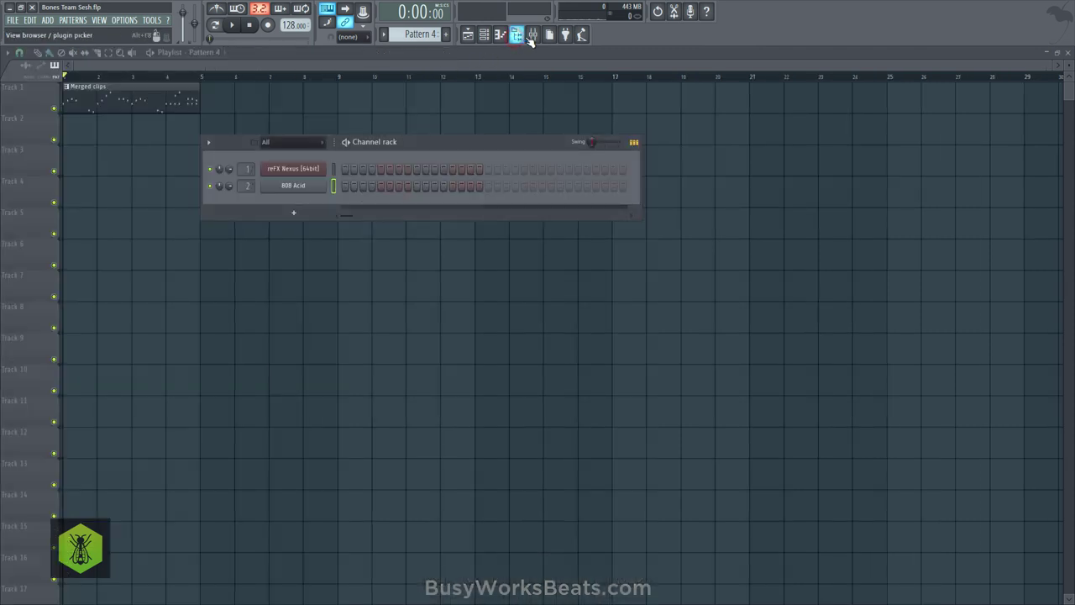
left_click(532, 36)
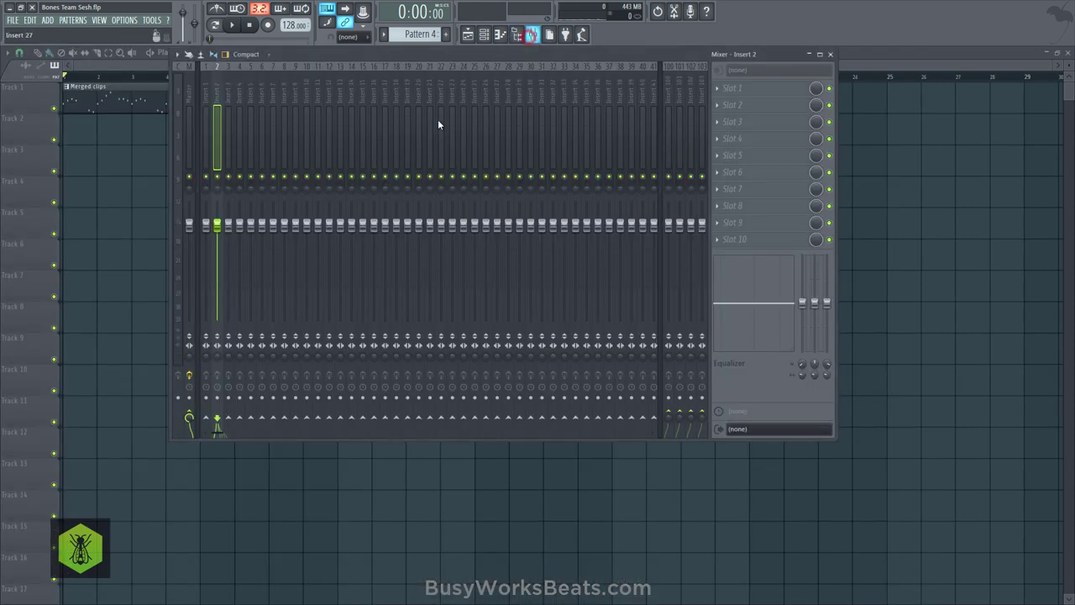
left_click(727, 89)
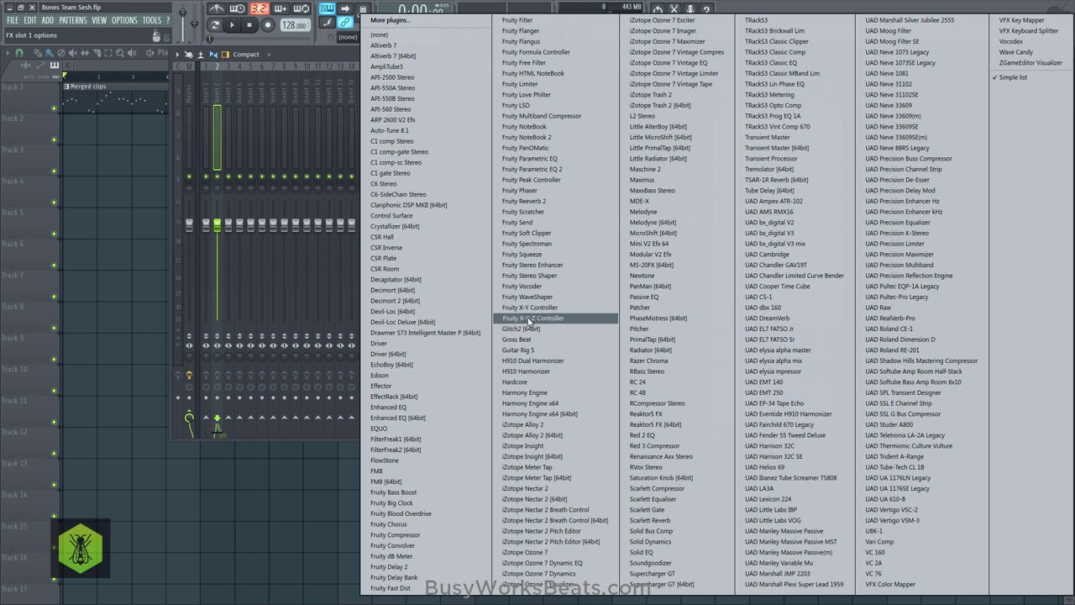
left_click(404, 282)
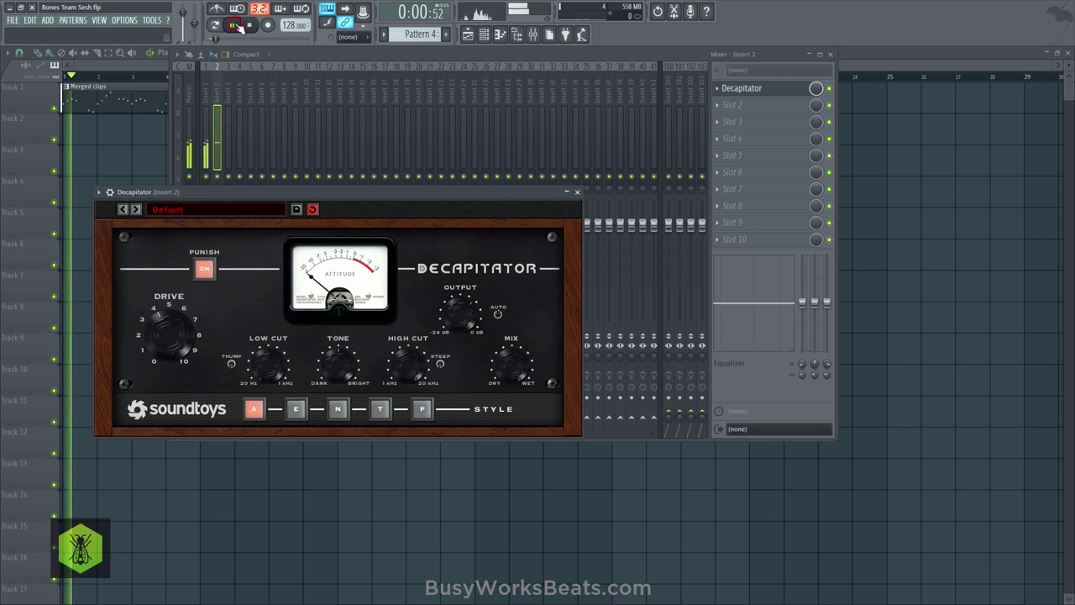
- Stop playback, look into the 808 Acid piano roll, and place Pattern 4 at bar 1 of Track 2 in the playlist
left_click(501, 35)
key("space")
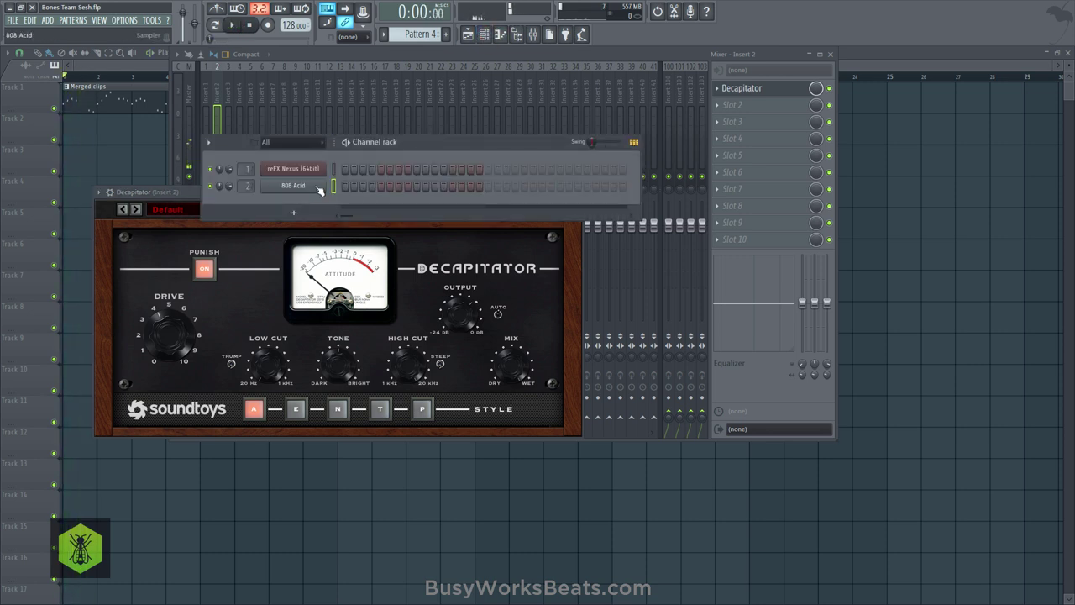
right_click(319, 190)
left_click(331, 186)
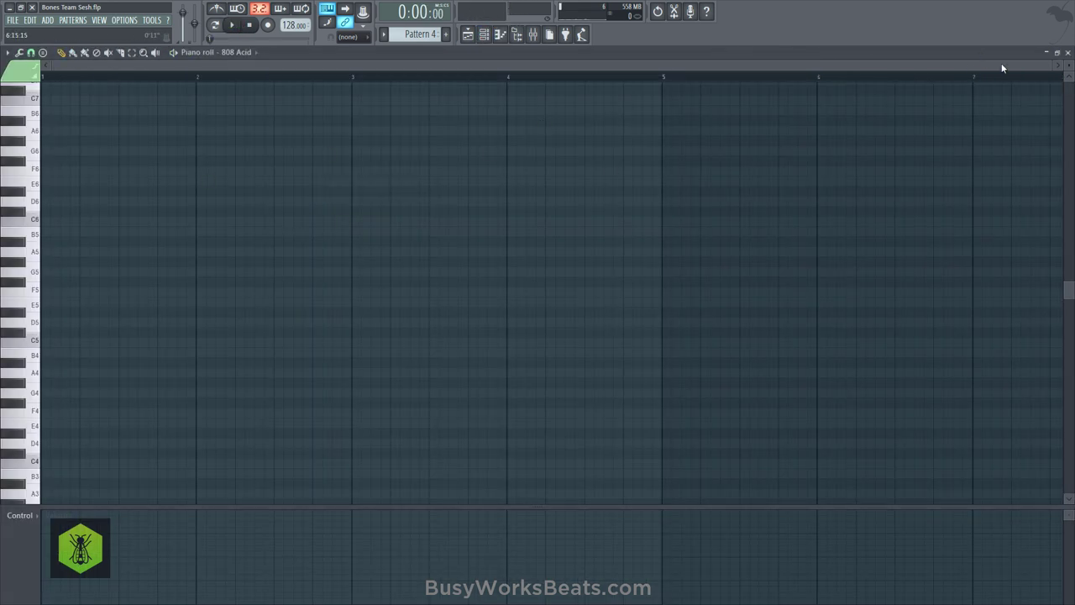
left_click(1067, 53)
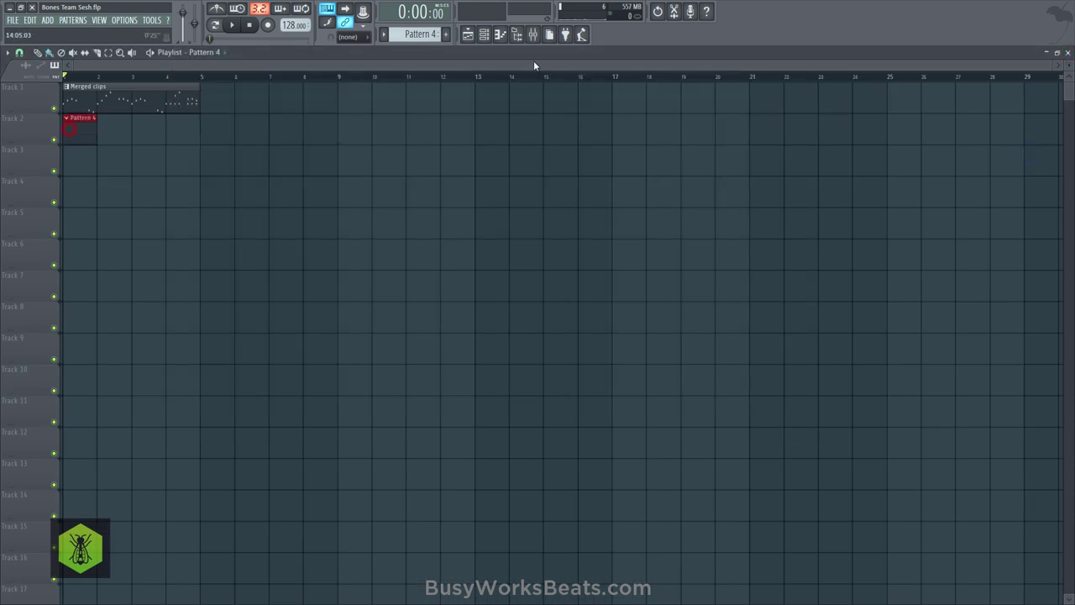
- Open the 808 Acid piano roll and audition keys down to A#4 over the playing melody
left_click(497, 34)
right_click(326, 179)
left_click(336, 185)
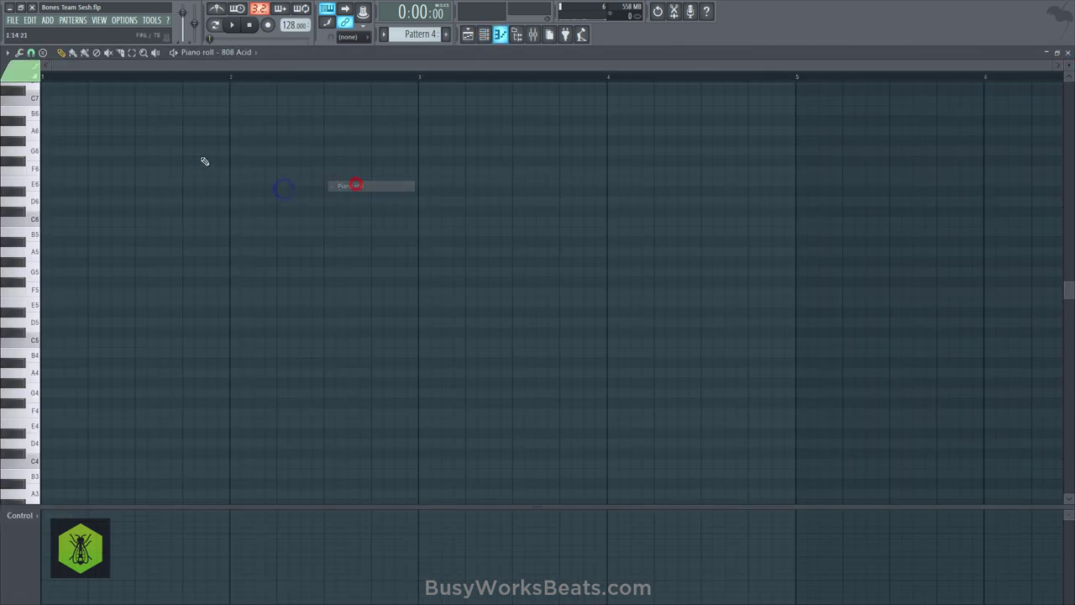
key("space")
scroll(31, 219, "down", 3)
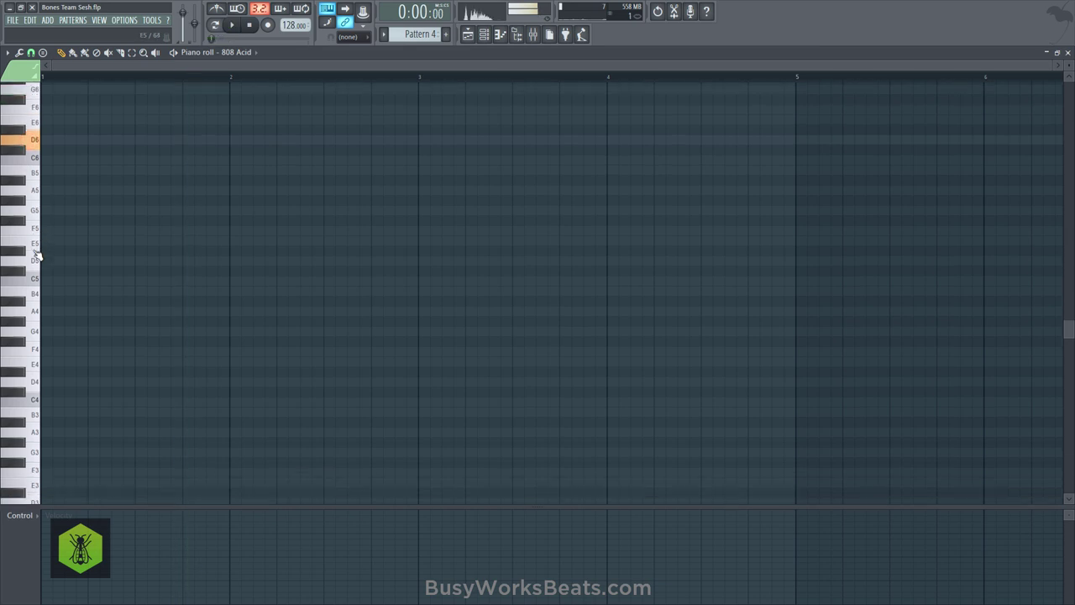
left_click_drag(31, 249, 37, 283)
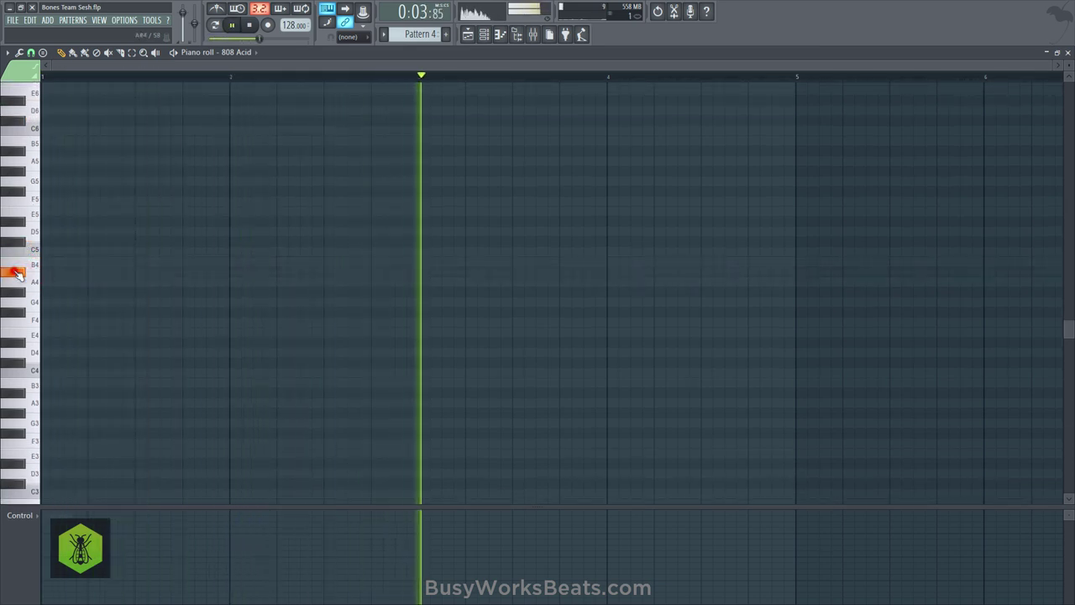
- Stop playback, add a short A#4 note at bar 1, check the mixer levels, and play it back
left_click(252, 25)
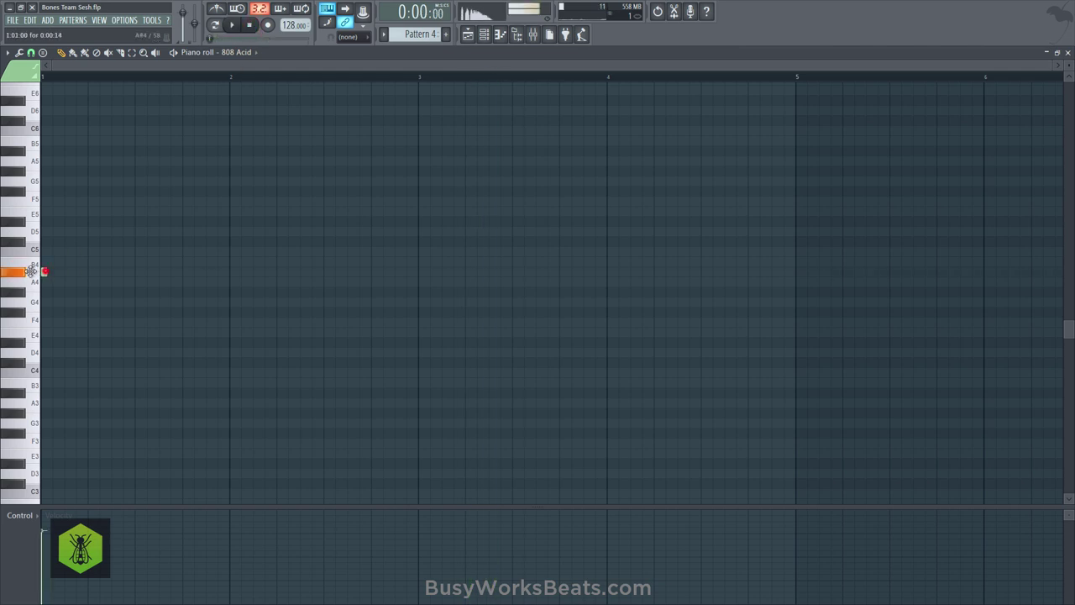
left_click(534, 35)
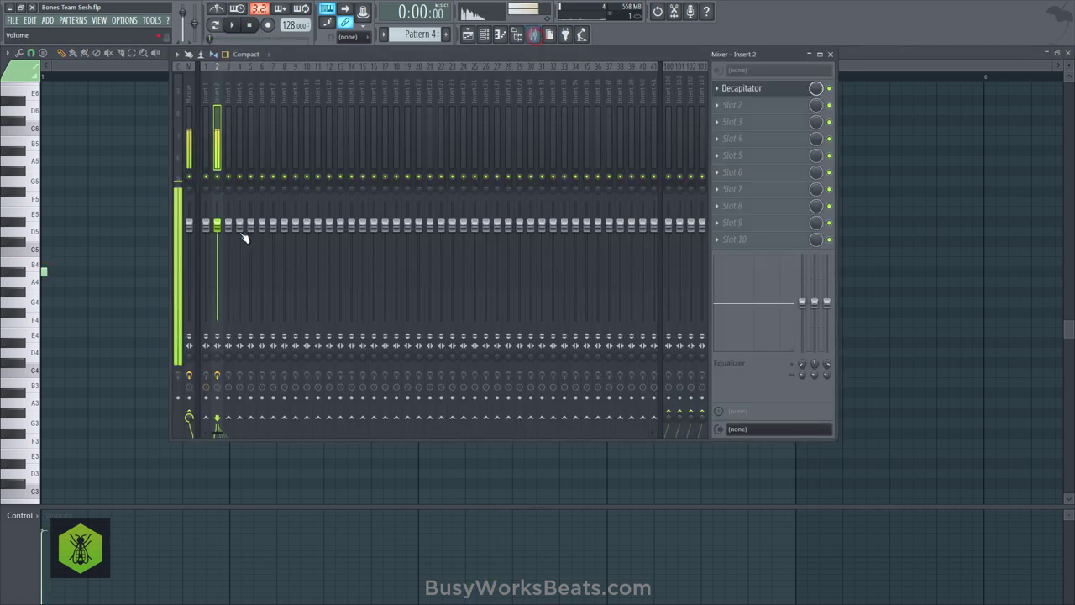
right_click(126, 184)
key("space")
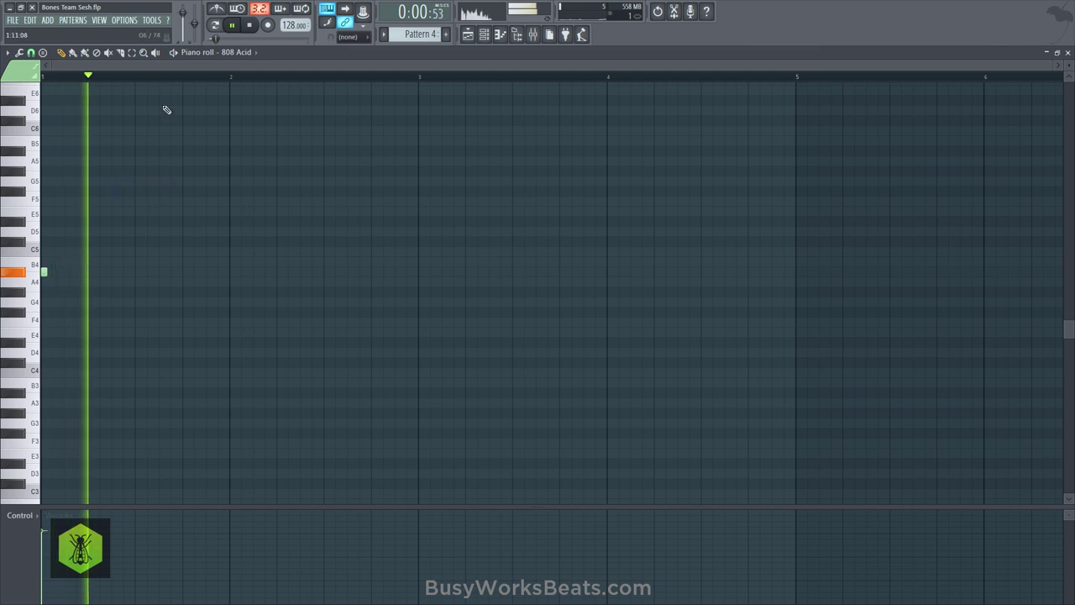
- Add a second A#4 note at bar 3, play the bass with the melody, and save the project
left_click(451, 270)
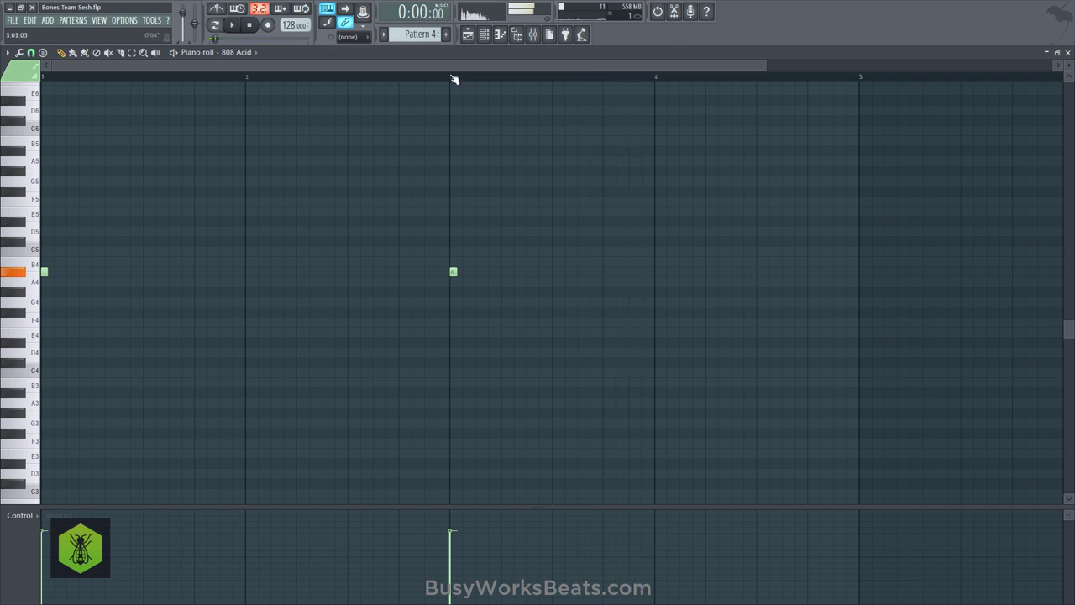
scroll(454, 79, "down", 2)
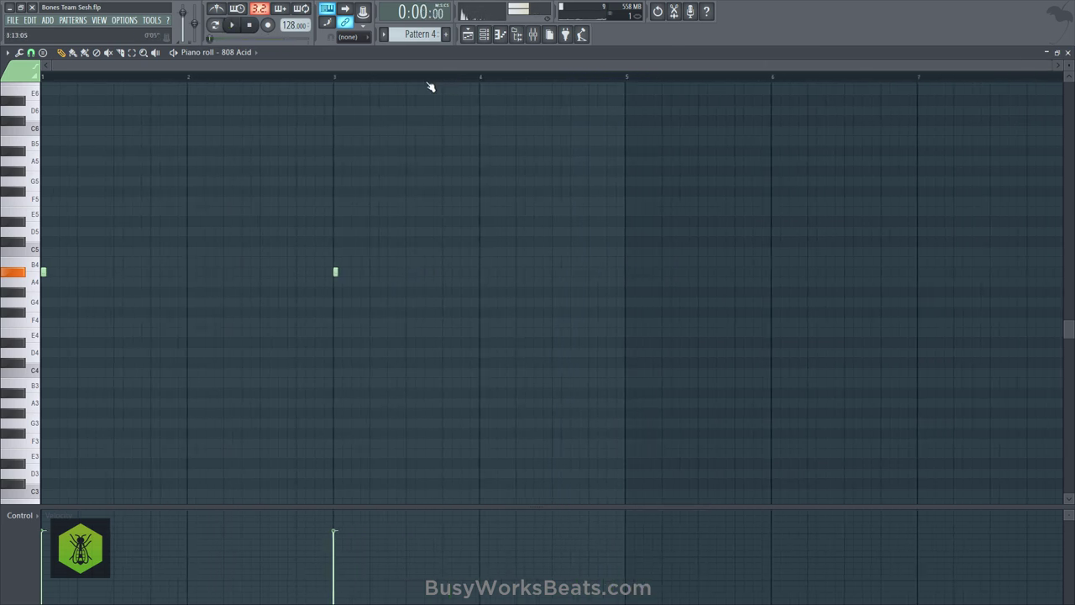
left_click(232, 25)
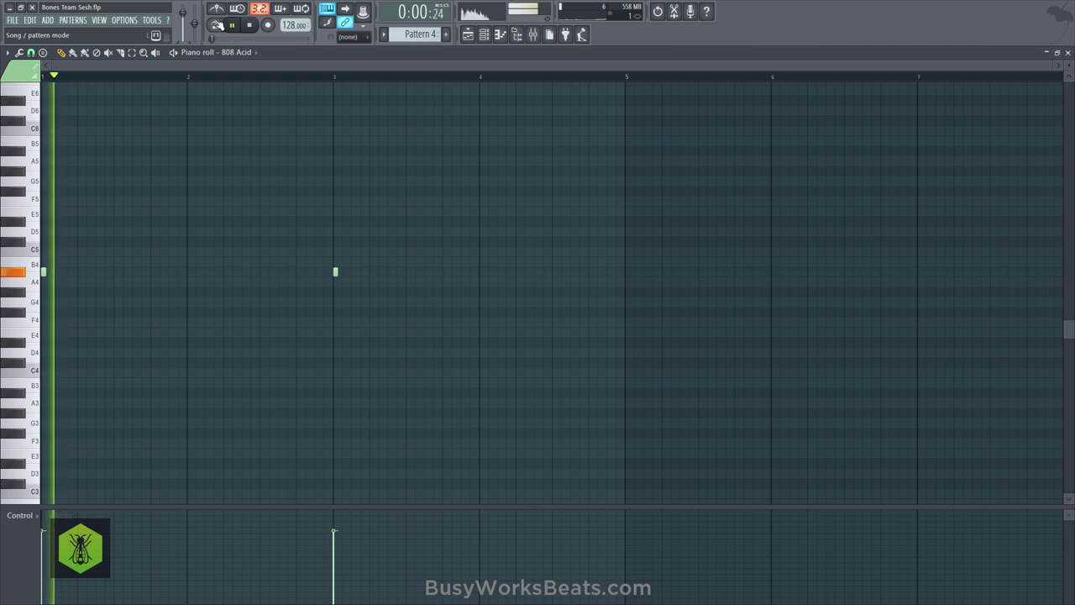
key("ctrl+s")
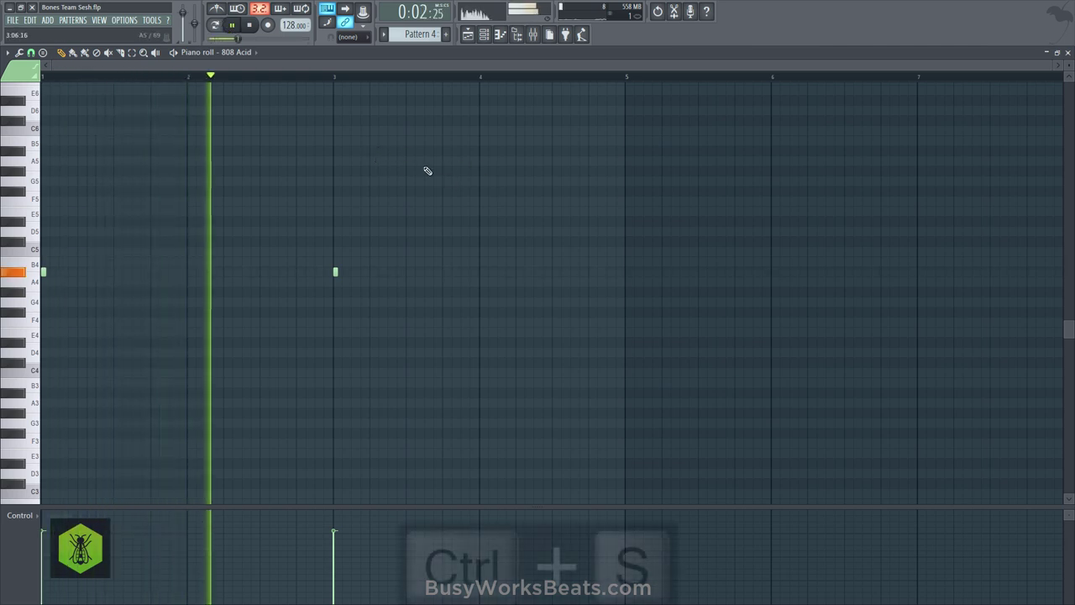
- Add a short F6 note at the third step of bar 4 and play it back
right_click(452, 225)
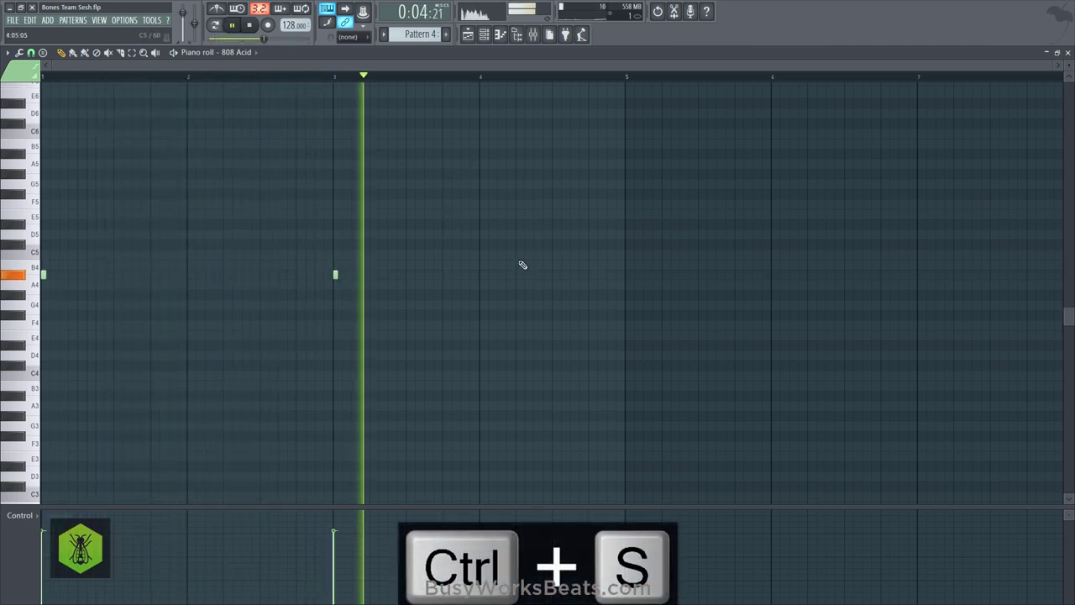
scroll(525, 266, "up", 1)
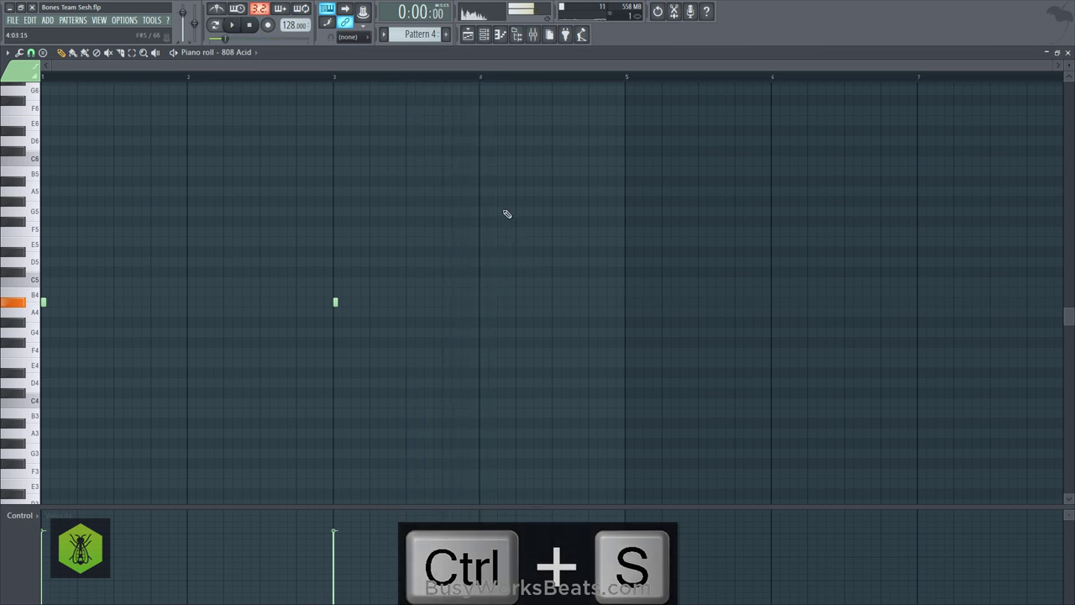
key("space")
left_click(500, 182)
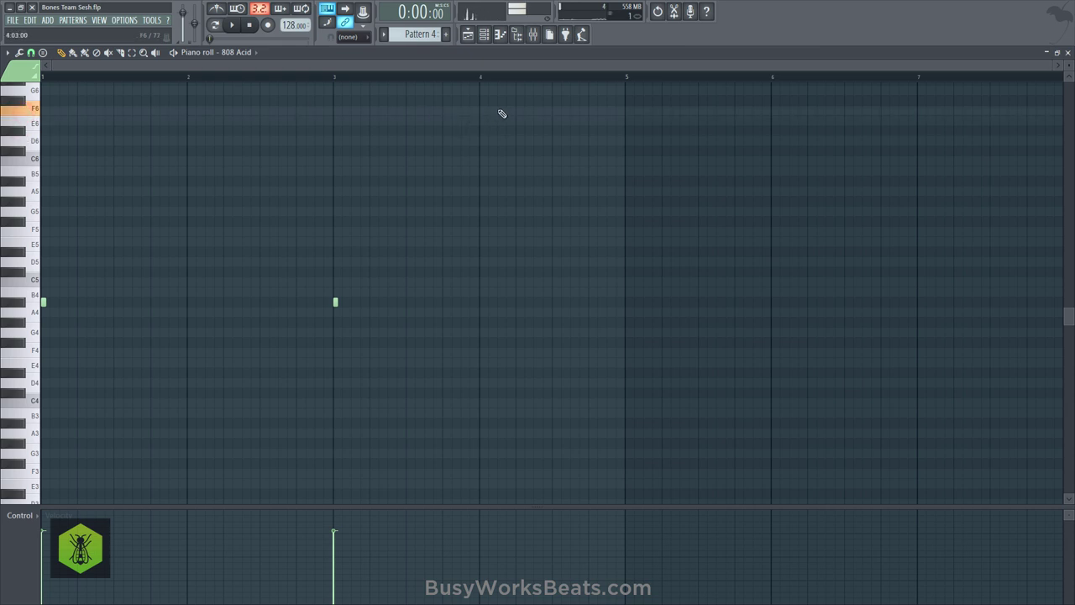
left_click(457, 75)
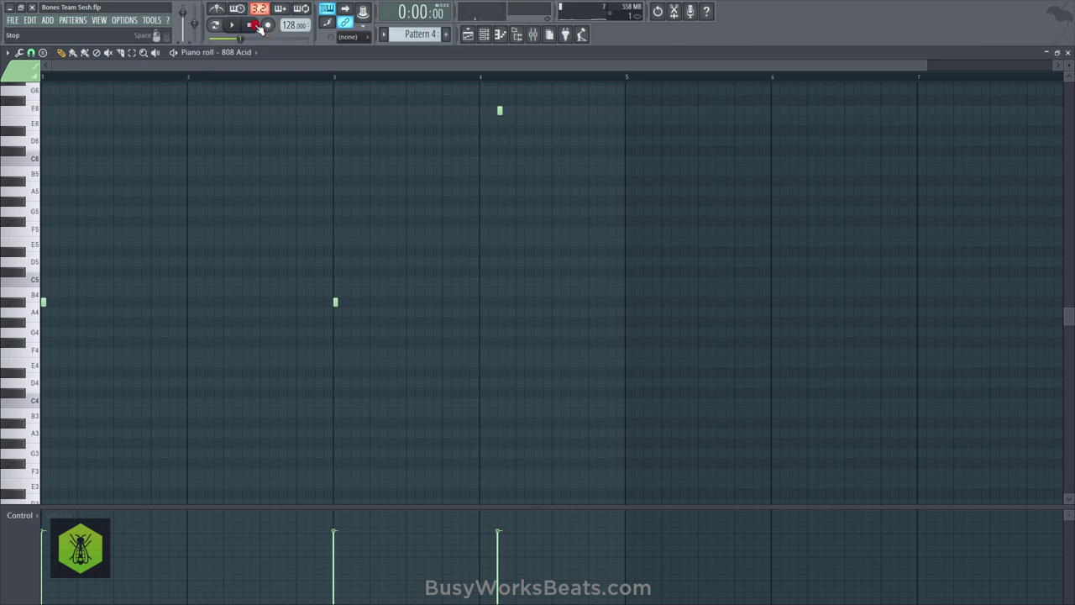
- Turn on the metronome, select bars 3 and 4 as the loop range, save the project, and start playback
key("ctrl+s")
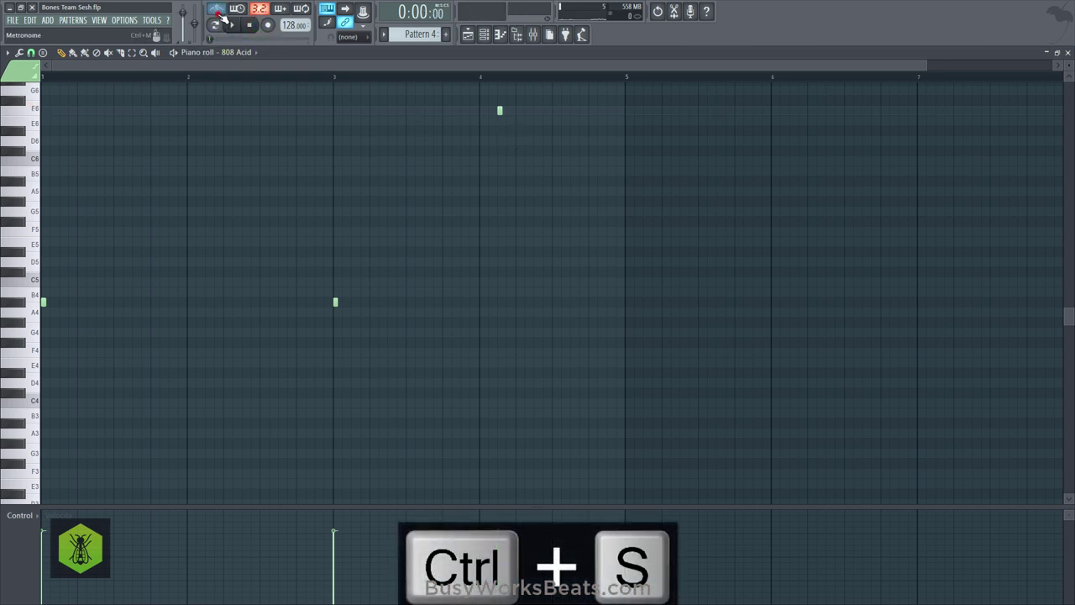
mouse_move(336, 78)
left_mouse_down()
mouse_move(583, 111)
mouse_move(627, 101)
left_mouse_up()
key("ctrl+s")
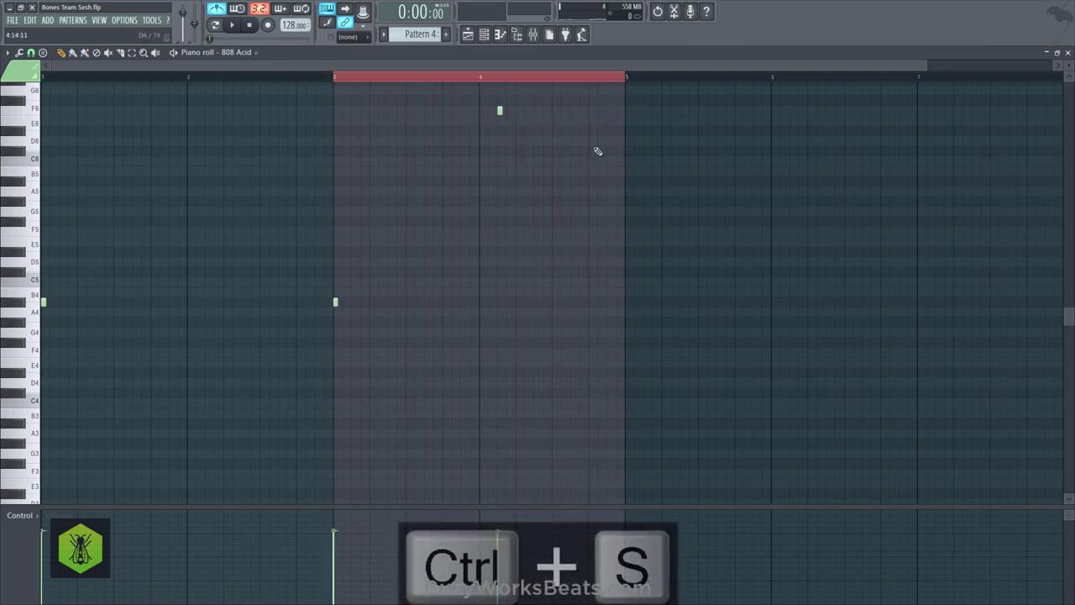
key("space")
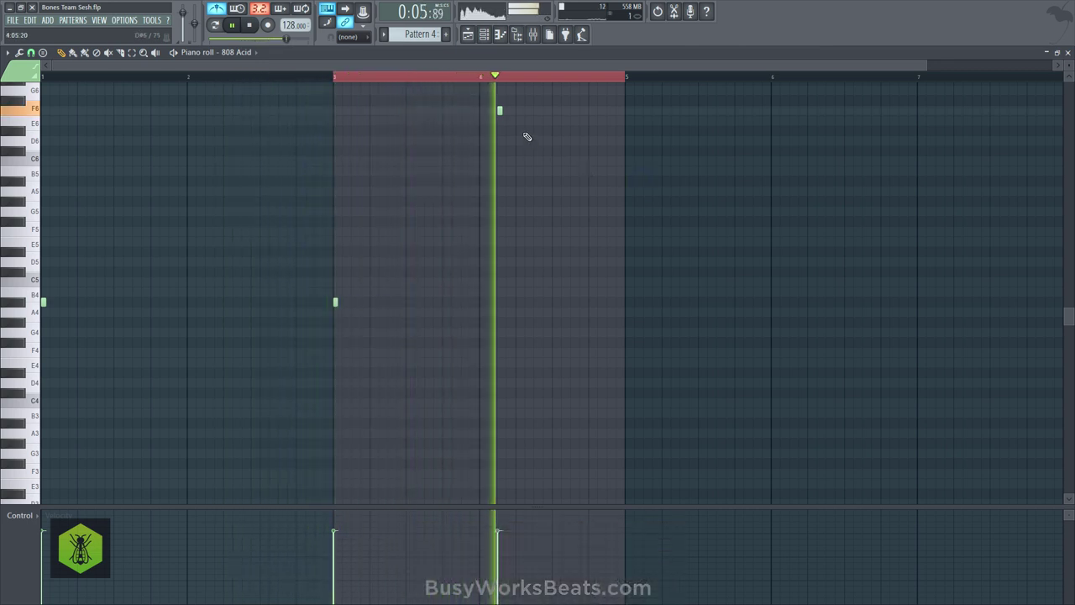
- Add descending F5 and C#5 notes right after the F6 note in bar 4 and play the line
key("space")
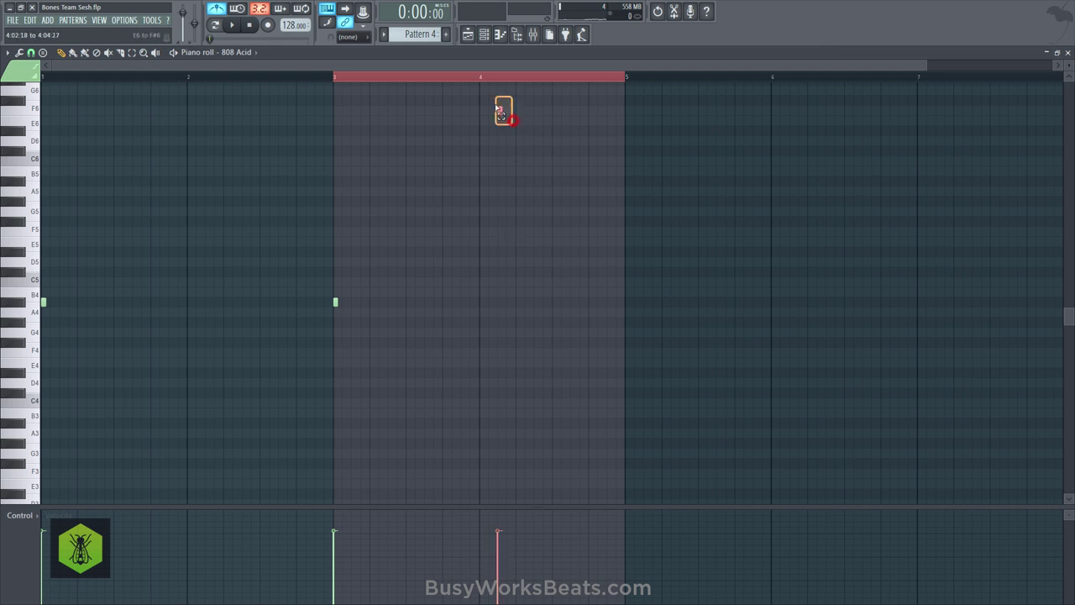
key("space")
left_click(461, 78)
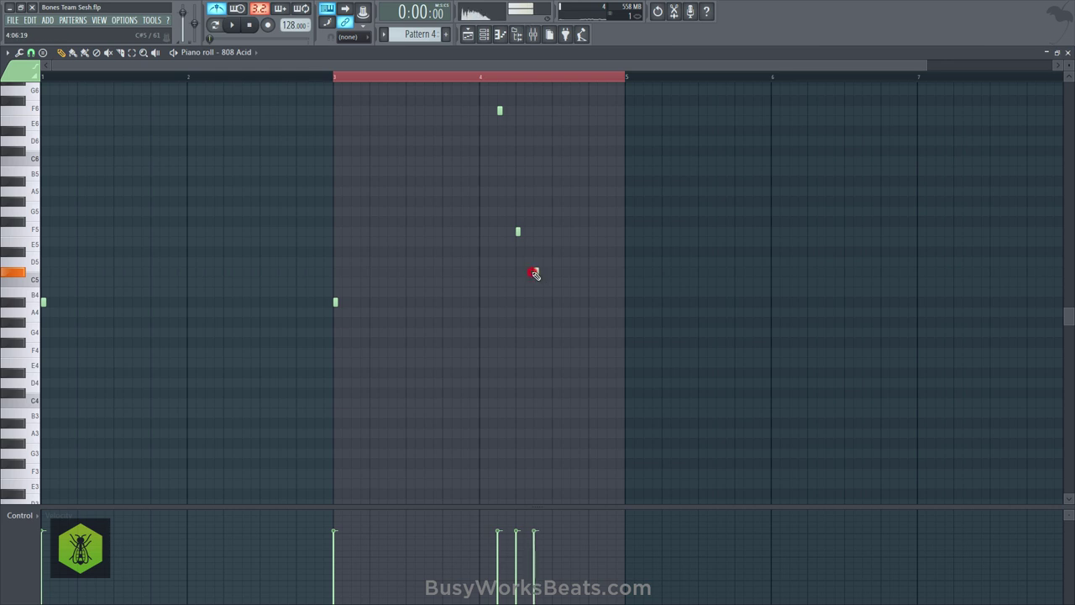
key("space")
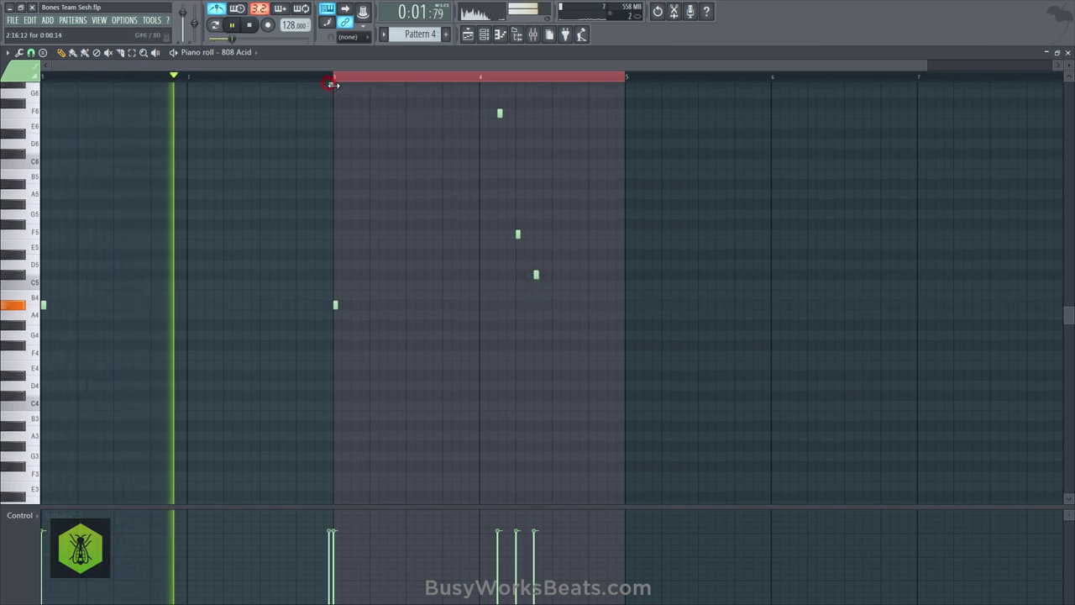
- Remove the stray note before bar 3, lower the last note in bar 4 to C5, and replay the line
left_click_drag(333, 84, 331, 84)
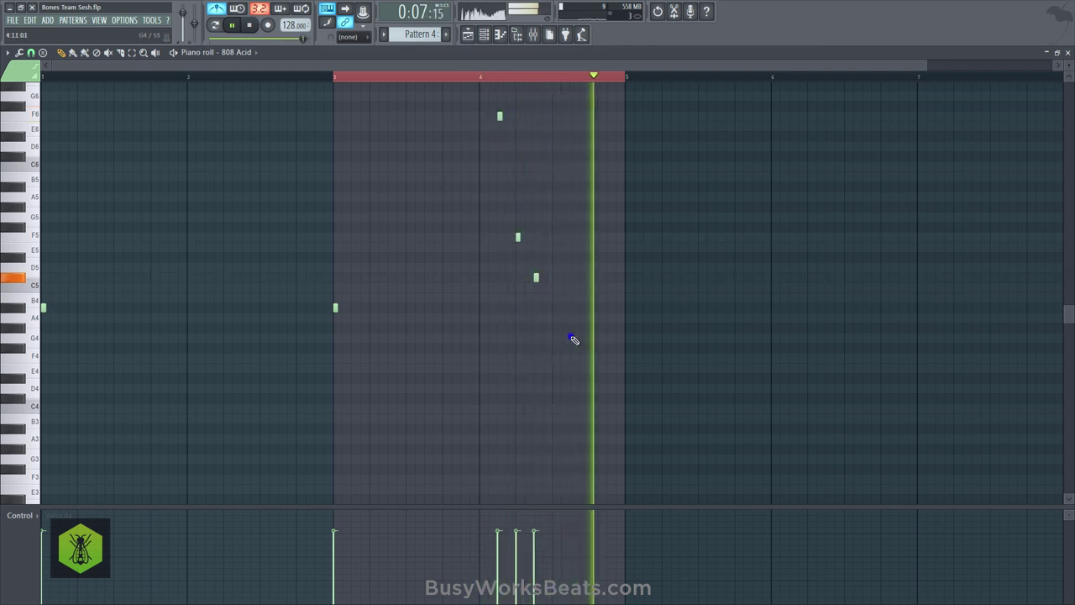
key("space")
left_click(536, 279)
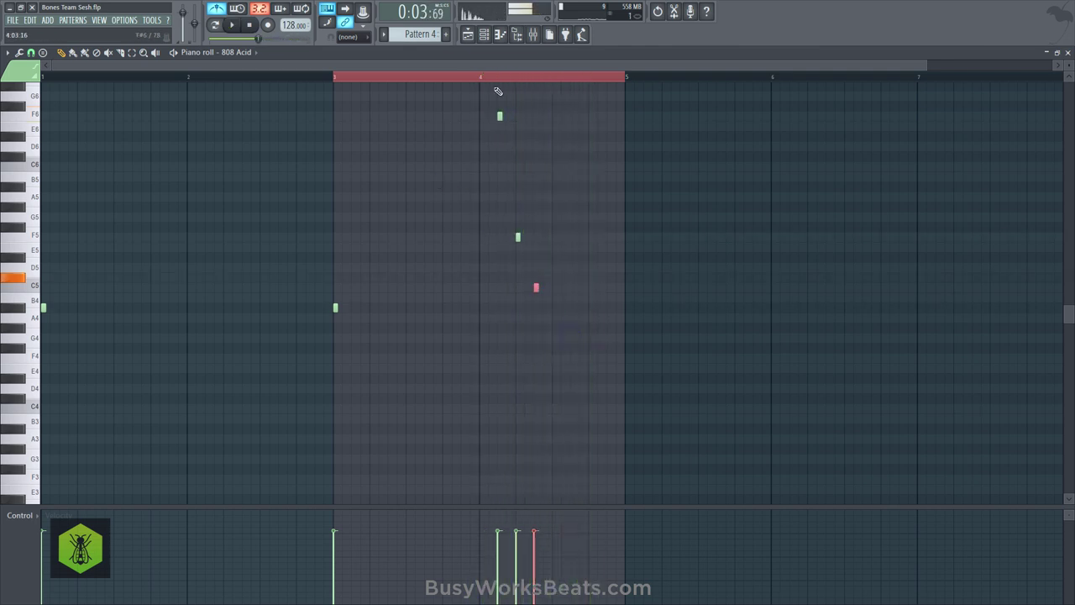
key("space")
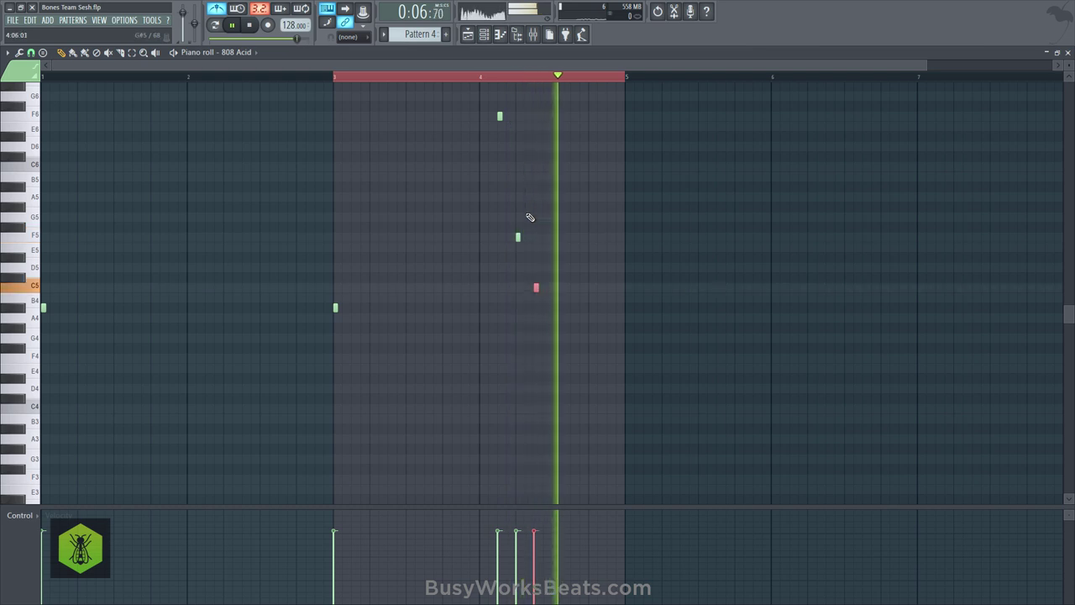
- Close the piano roll, turn off the metronome, save the project, and play the arrangement in the playlist
key("space")
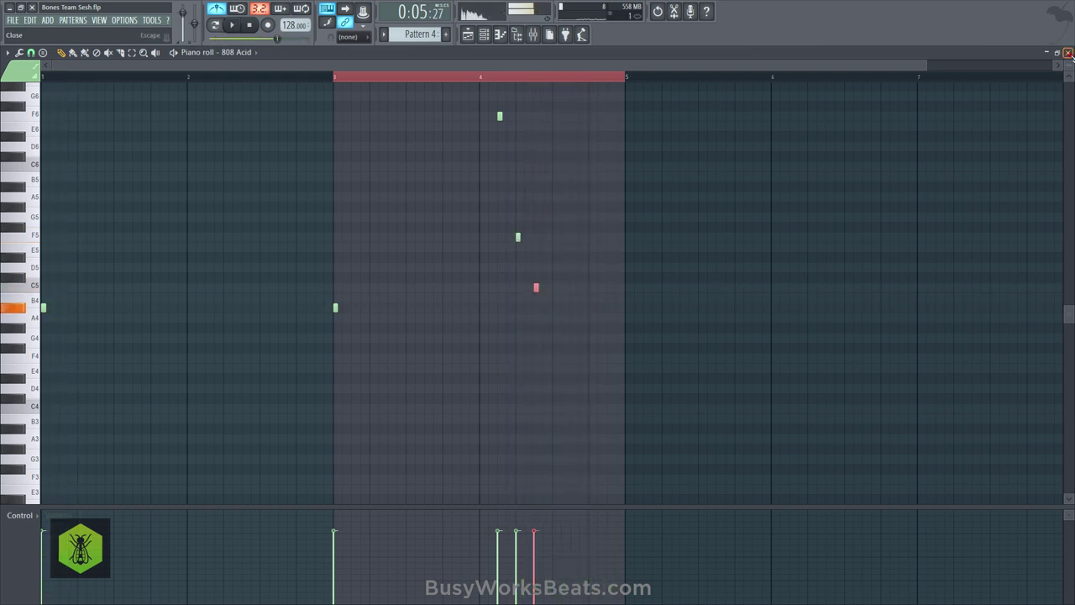
left_click(1067, 52)
right_click(950, 225)
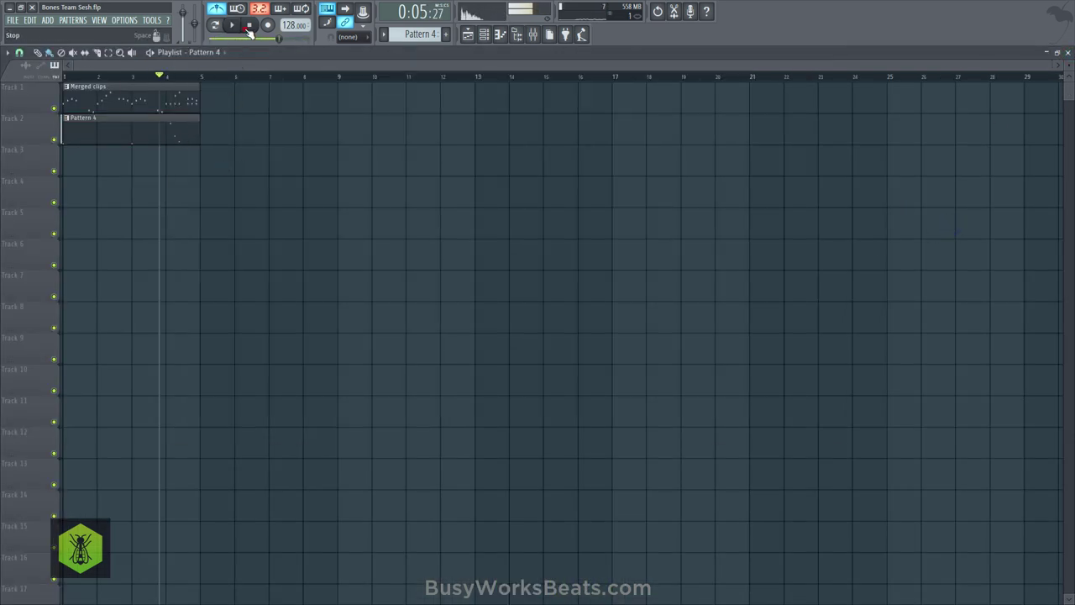
right_click(302, 242)
key("ctrl+s")
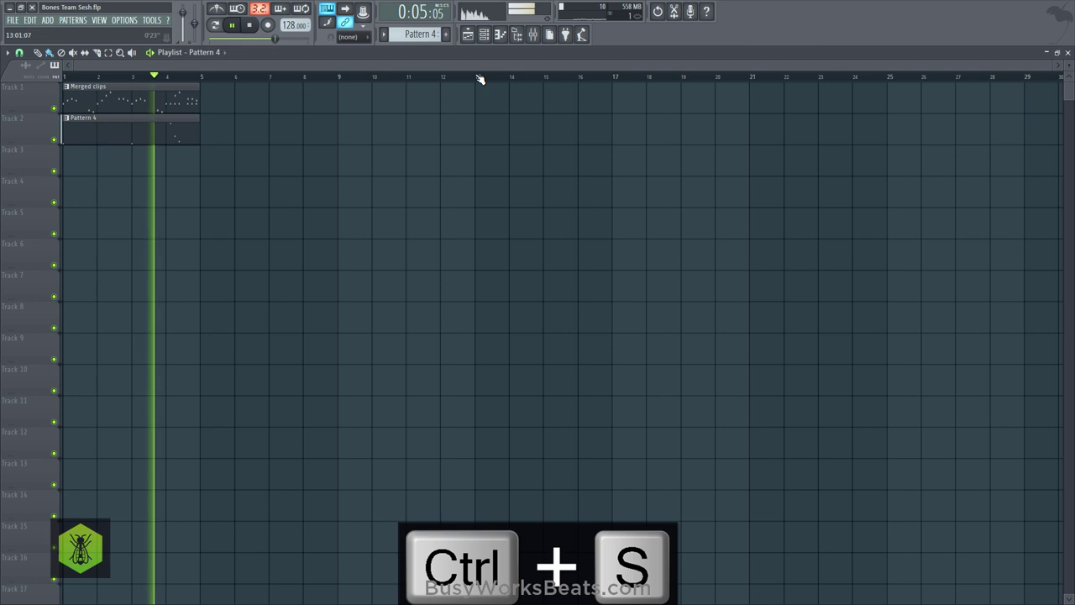
right_click(449, 165)
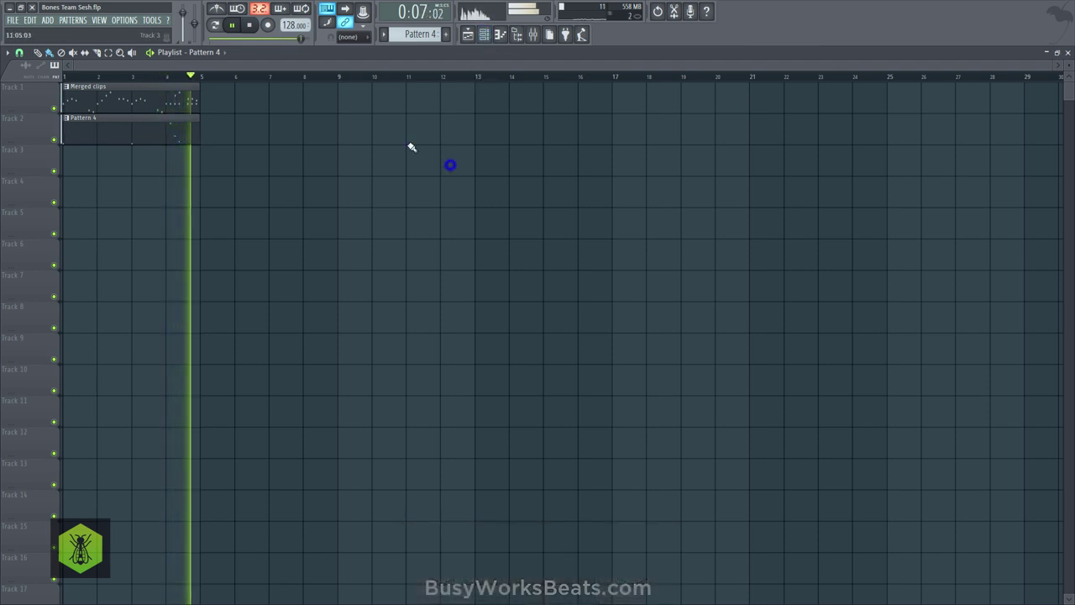
- Lower the last note in bar 4 of the 808 Acid line to B4, stop playback, and save the project
left_click(499, 34)
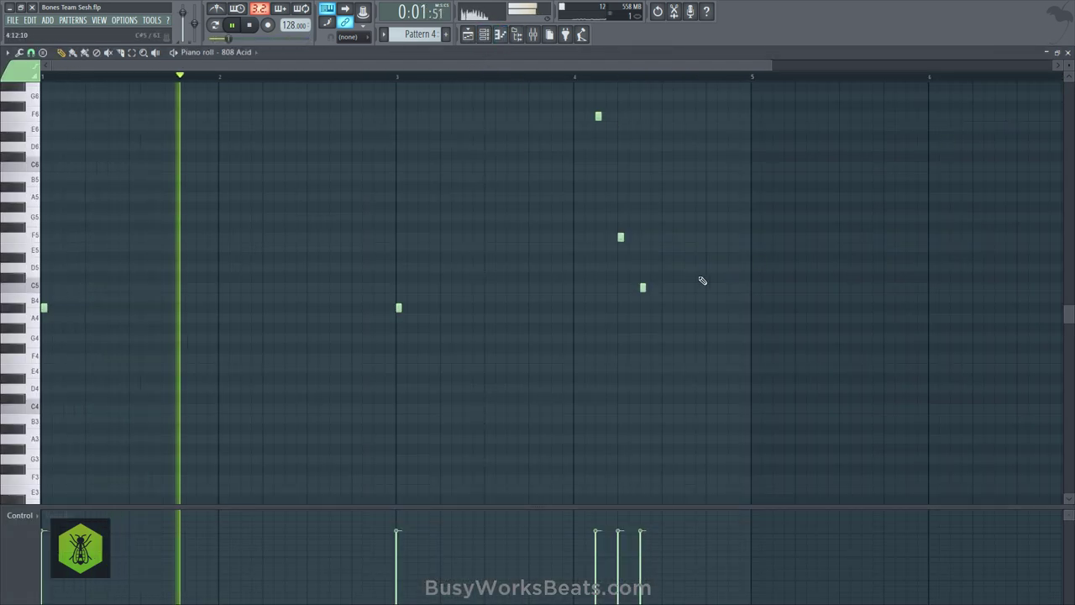
left_click_drag(665, 275, 620, 296)
key("shift+Down")
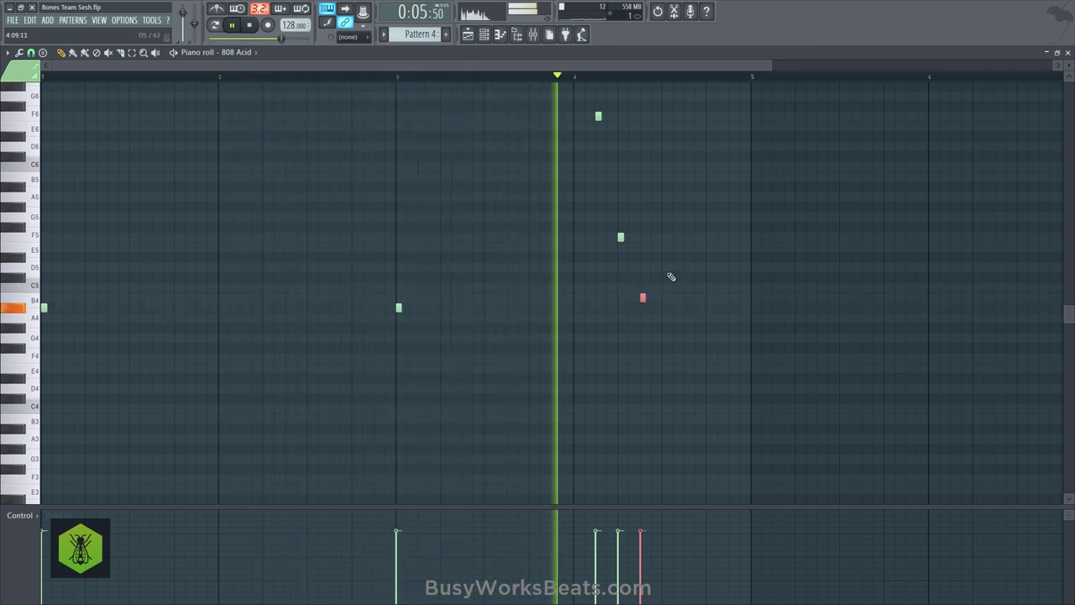
key("shift+Down")
key("shift+Up")
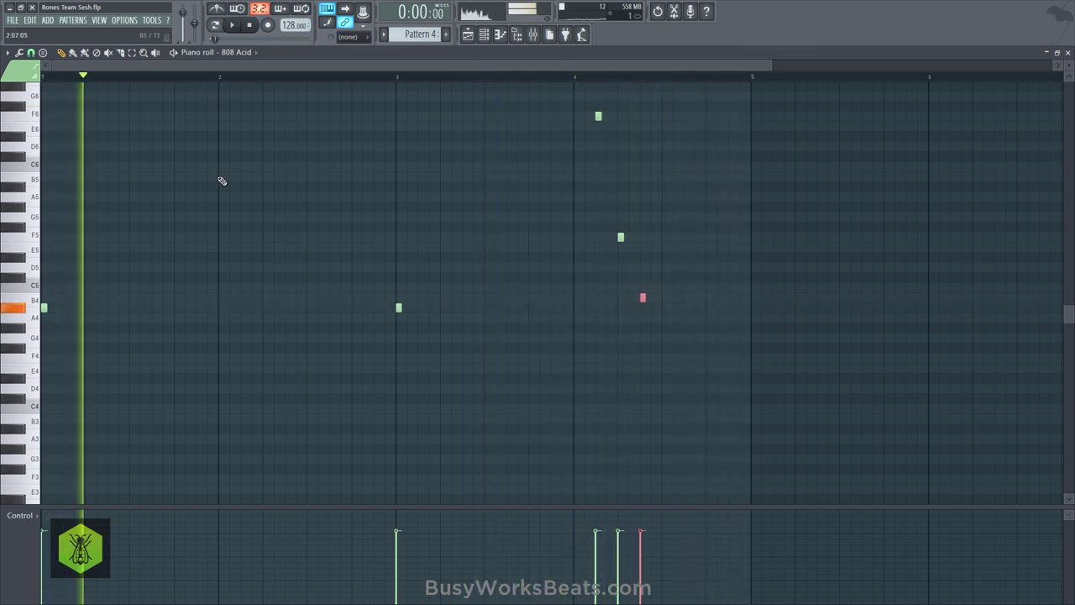
left_click(249, 26)
key("ctrl+s")
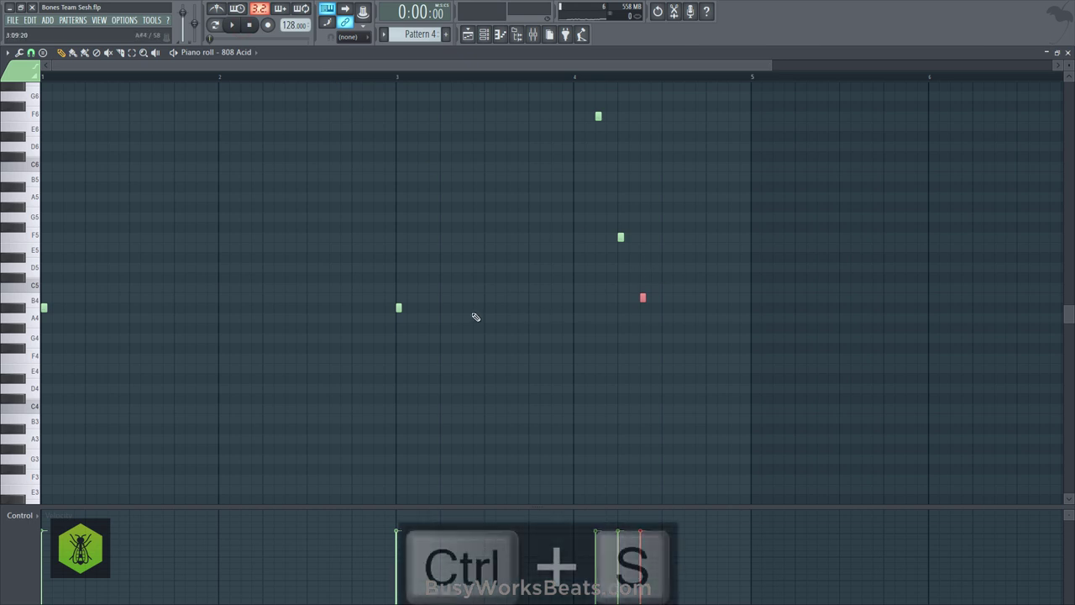
left_click_drag(388, 306, 680, 309)
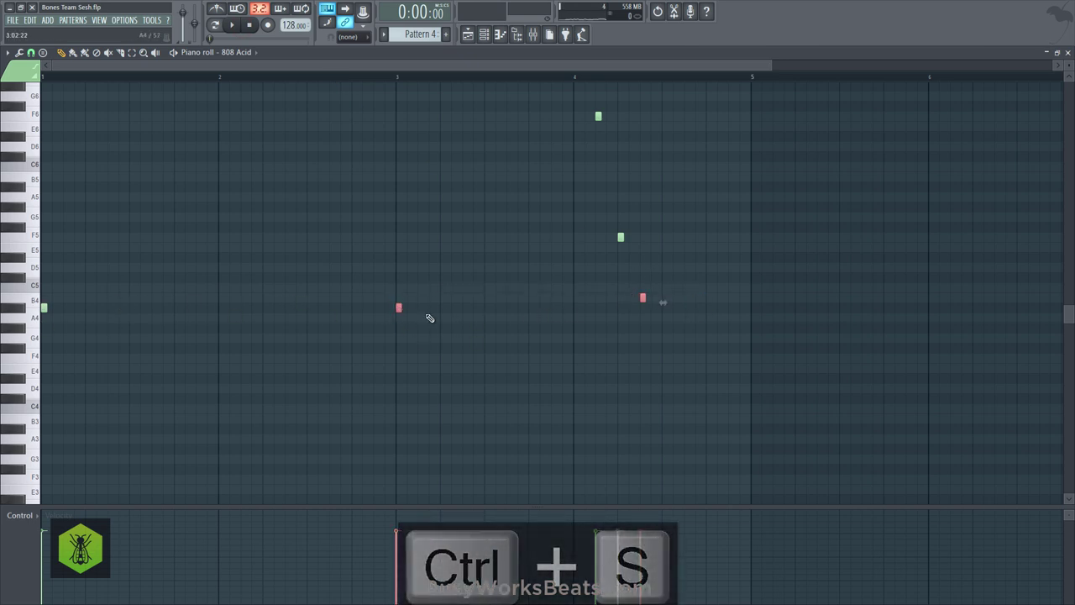
left_click_drag(427, 324, 649, 306)
key("ctrl+s")
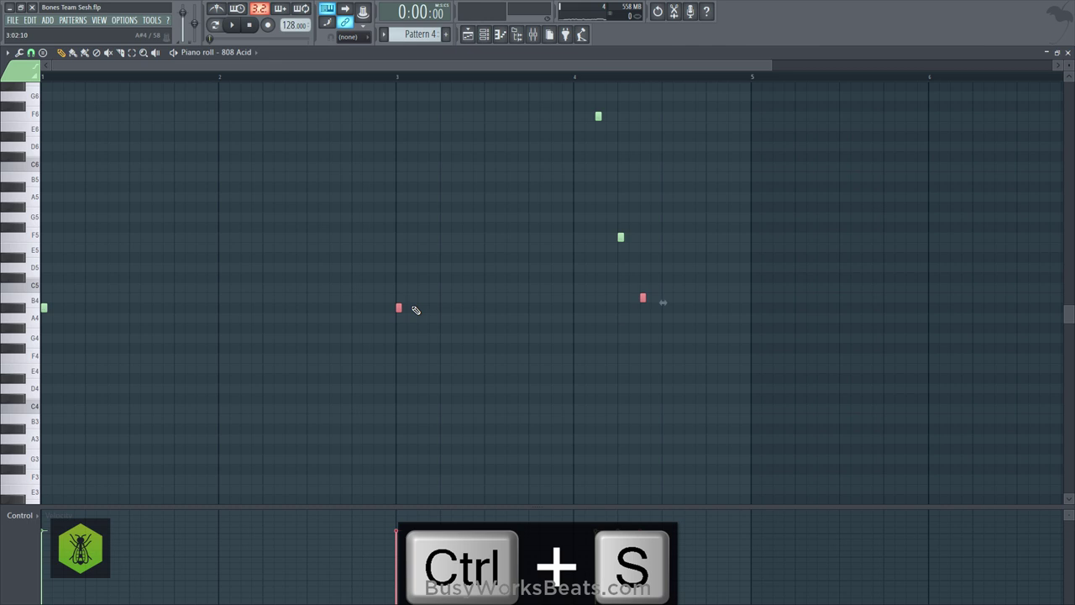
left_click_drag(400, 316, 712, 300)
- Duplicate the Merged clips and Pattern 4 clips to bar 5 of the playlist during playback and save the project
key("ctrl+s")
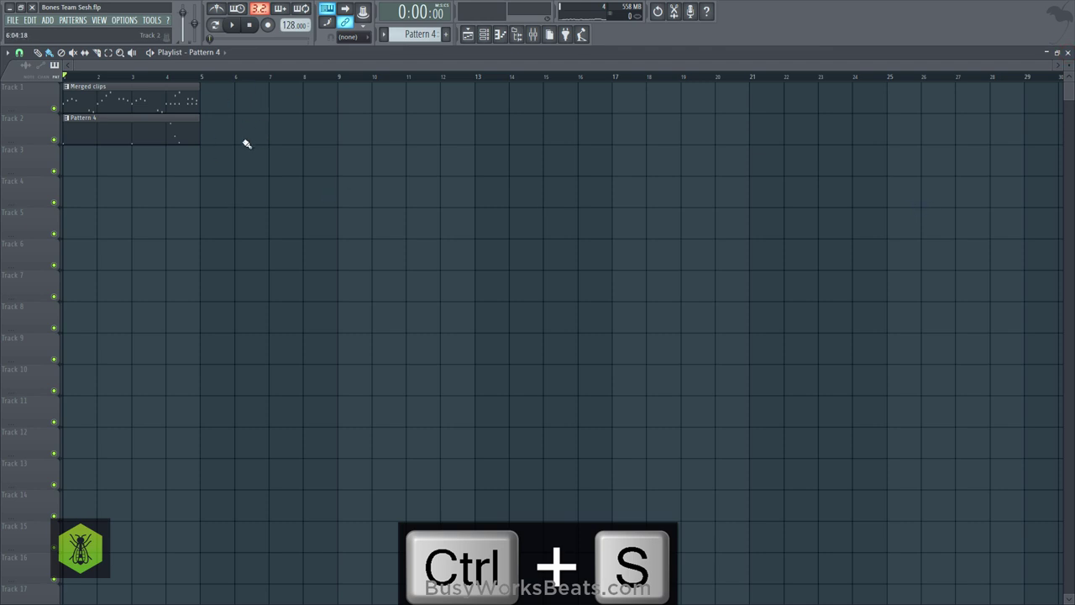
key("space")
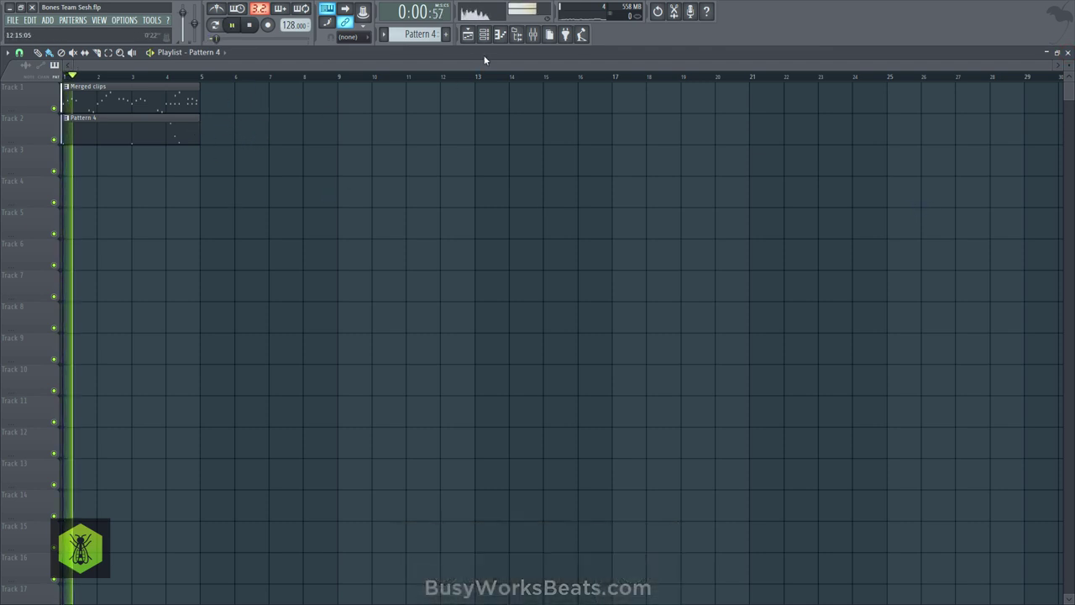
left_click_drag(128, 132, 231, 119)
left_click_drag(119, 101, 257, 101)
right_click(327, 231)
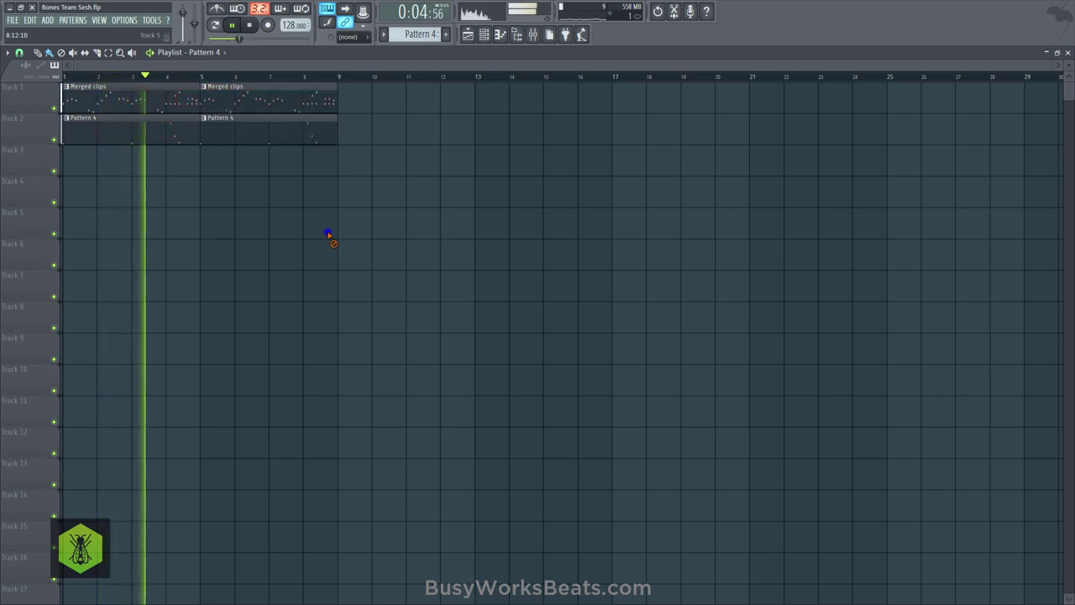
key("ctrl+s")
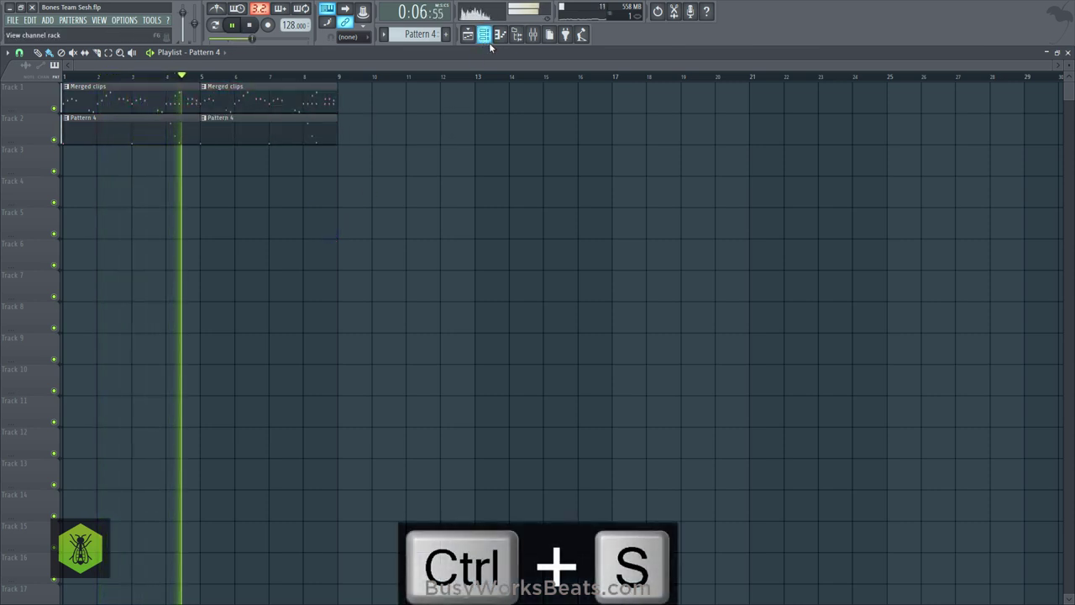
- Show the browser, stop playback, and expand the Cymbals folder inside BusyWorksBeats.com's X Drums folder
left_click(531, 36)
left_click(862, 243)
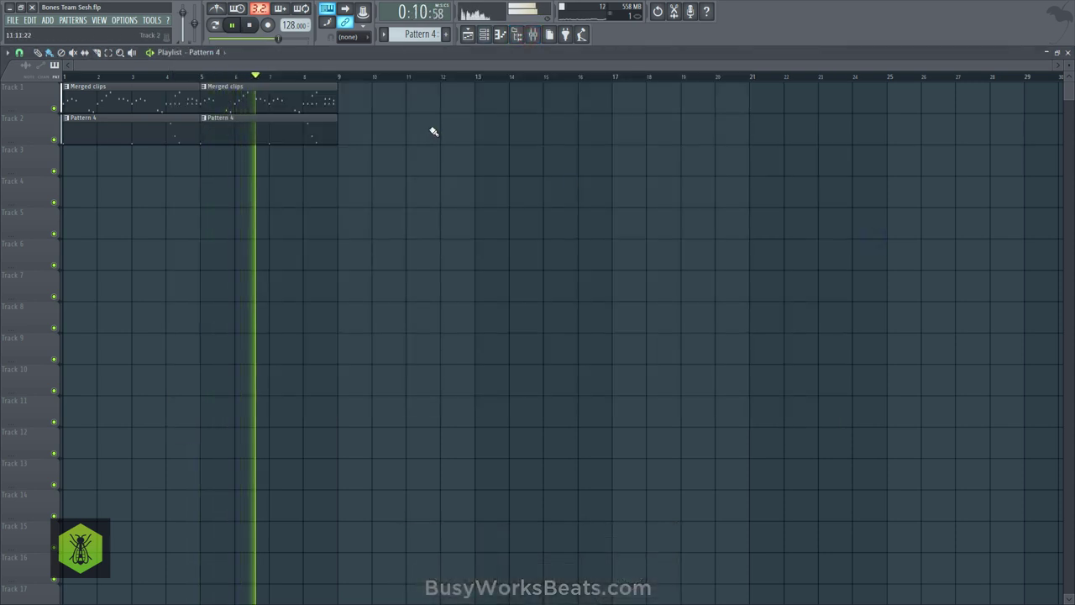
left_click(517, 34)
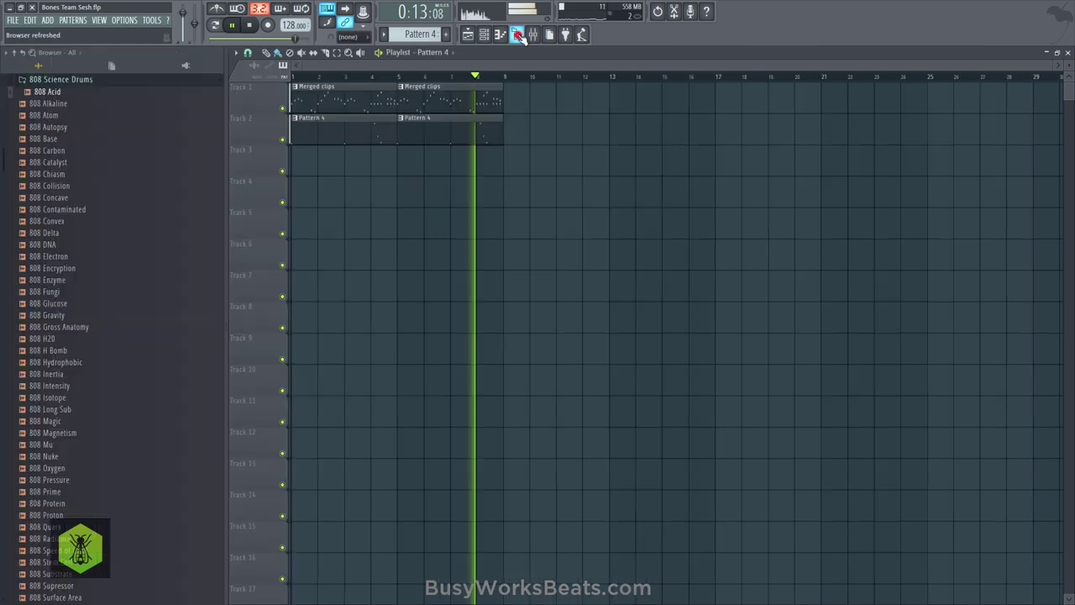
left_click(16, 66)
key("space")
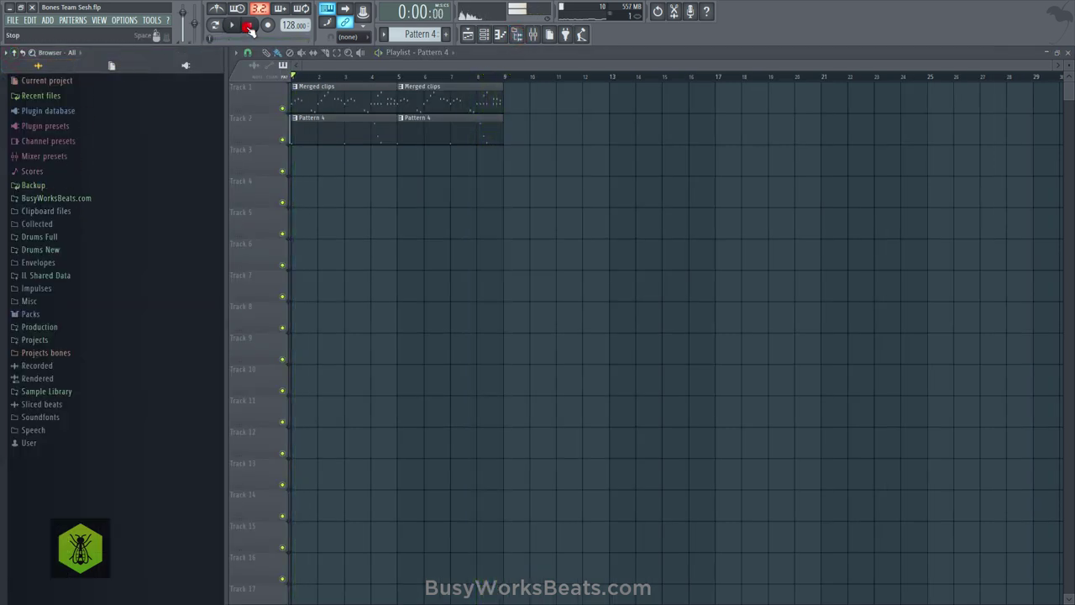
left_click(80, 204)
scroll(94, 312, "down", 10)
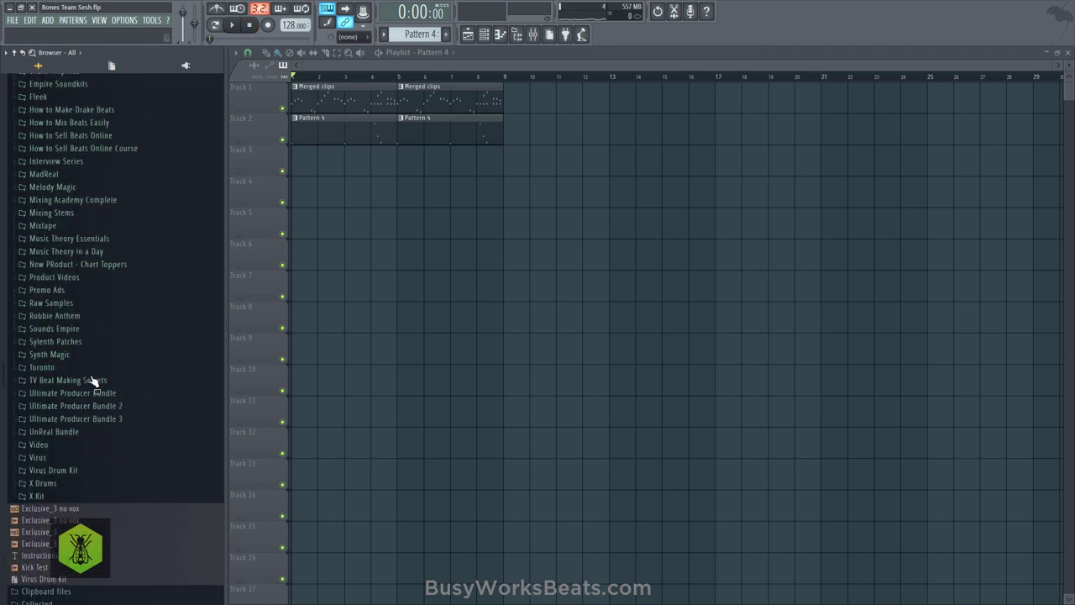
left_click(75, 471)
left_click(71, 496)
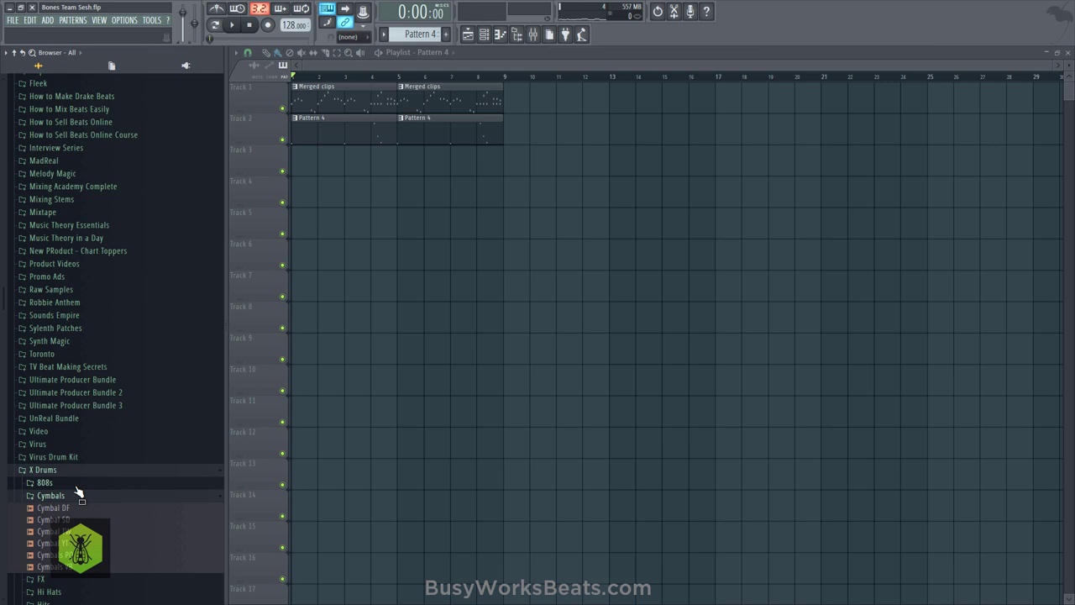
- Load Cymbal DF into a new channel, switch to Pattern 5, and route the cymbal to mixer track 3
key("ctrl+s")
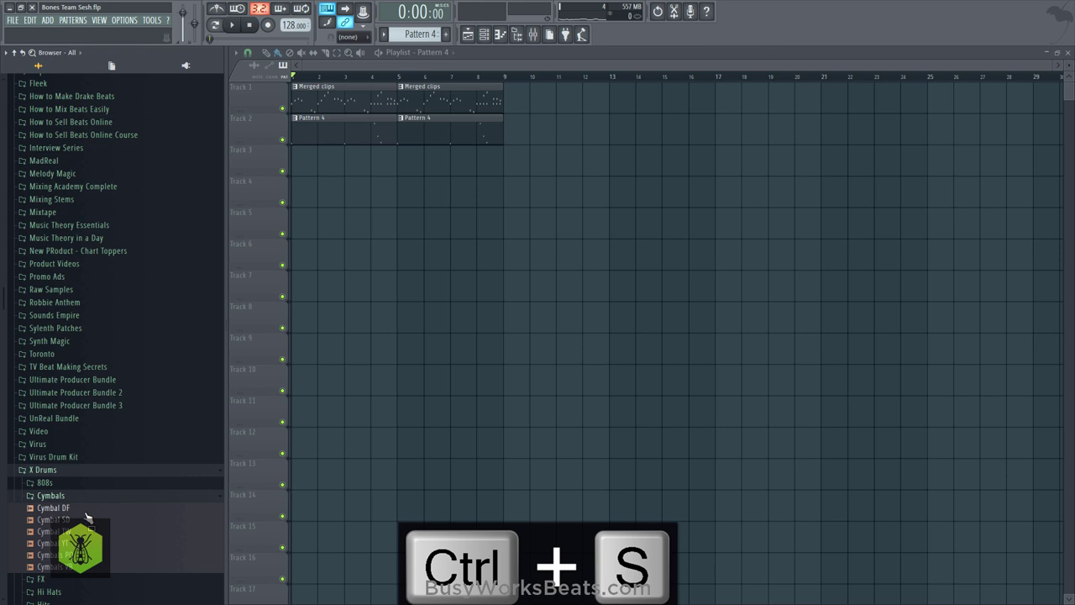
key("space")
right_click(74, 509)
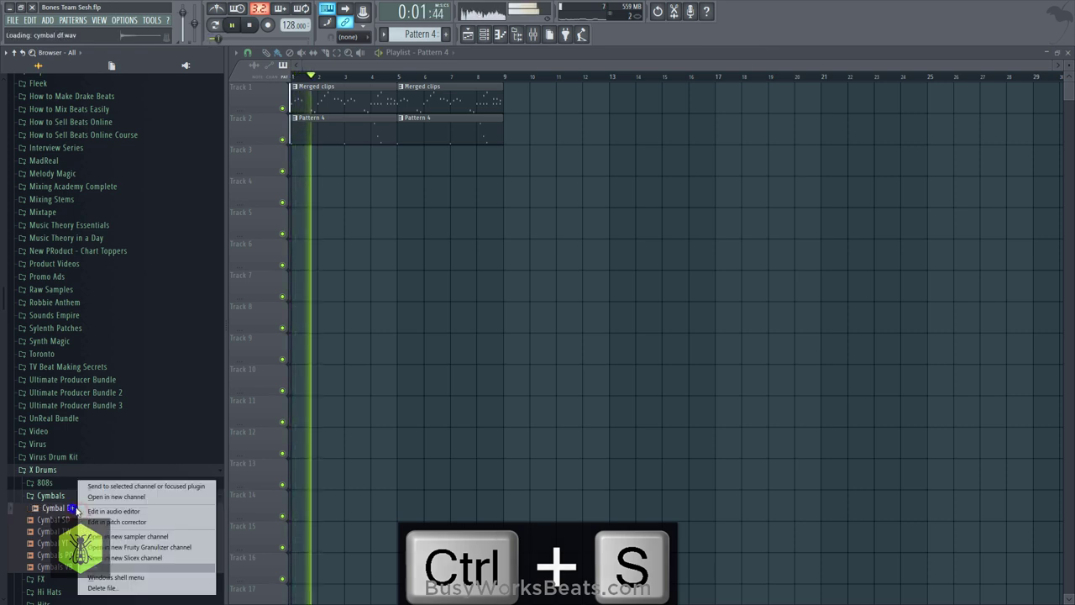
left_click(97, 497)
left_click(484, 34)
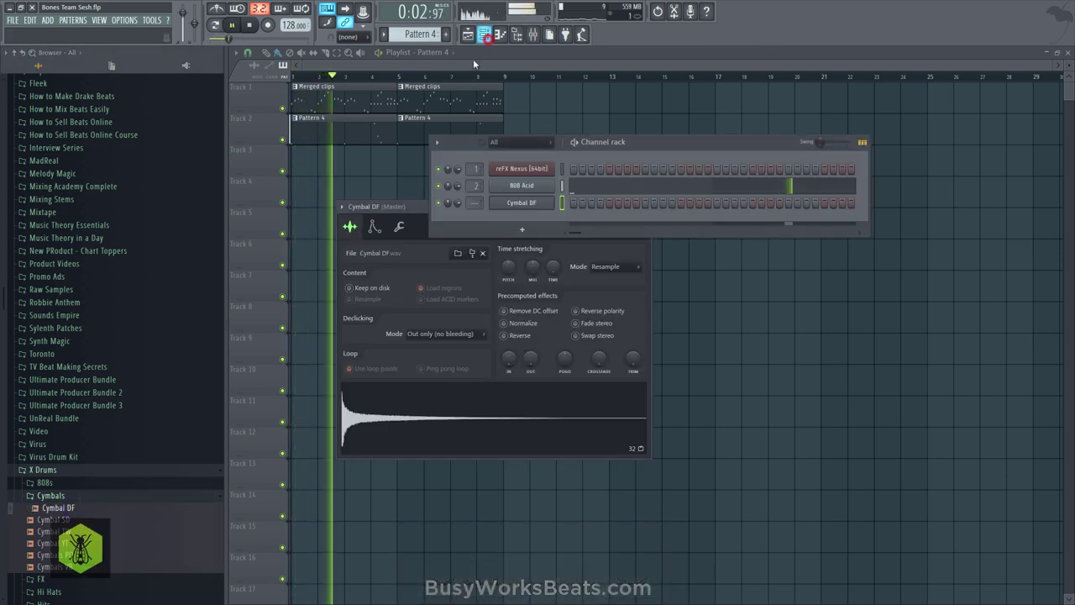
left_click(429, 34)
key("space")
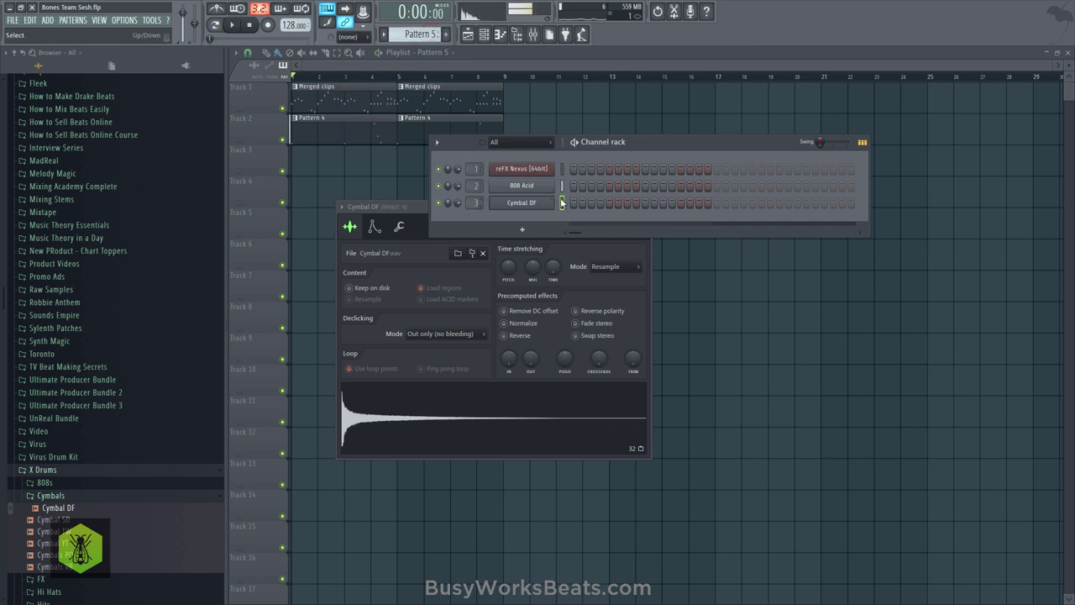
- Place a Pattern 5 clip on Track 3 of the playlist, audition it from bar 1, and move it to bar 5
right_click(711, 303)
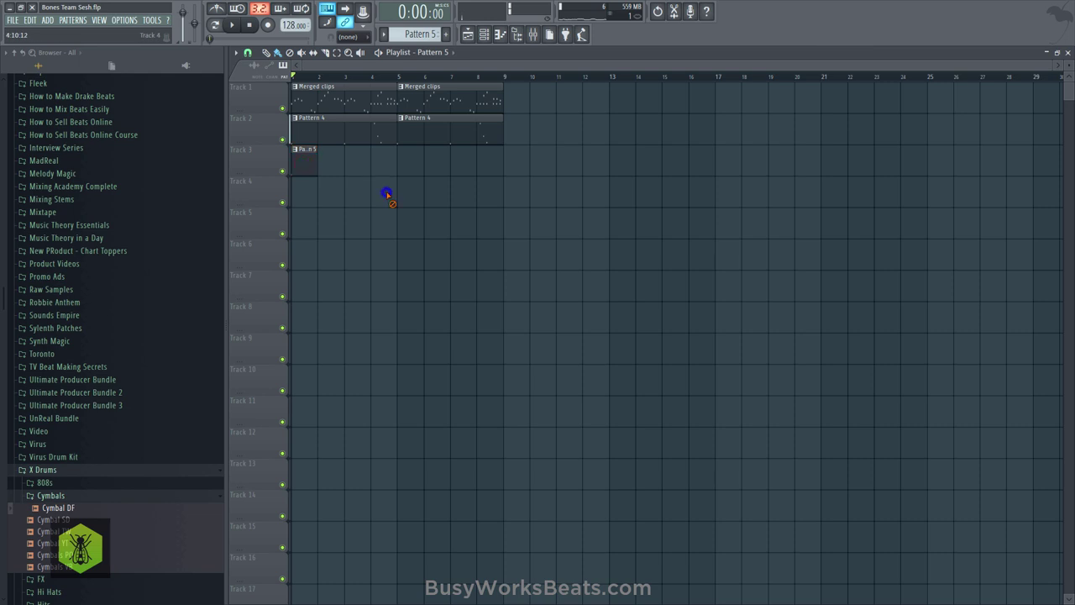
left_click(485, 35)
right_click(383, 253)
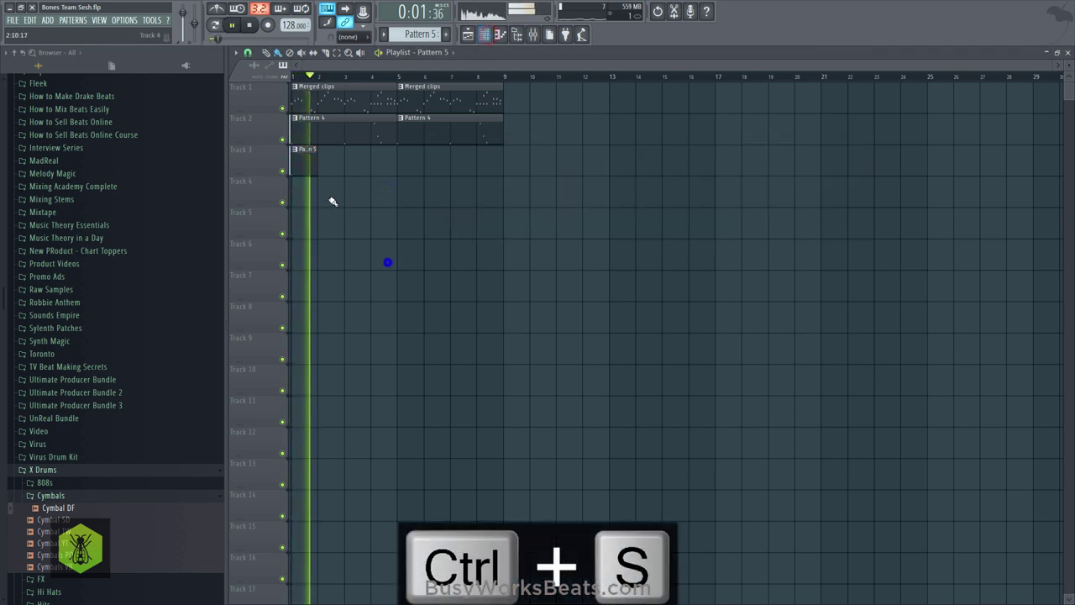
right_click(312, 176)
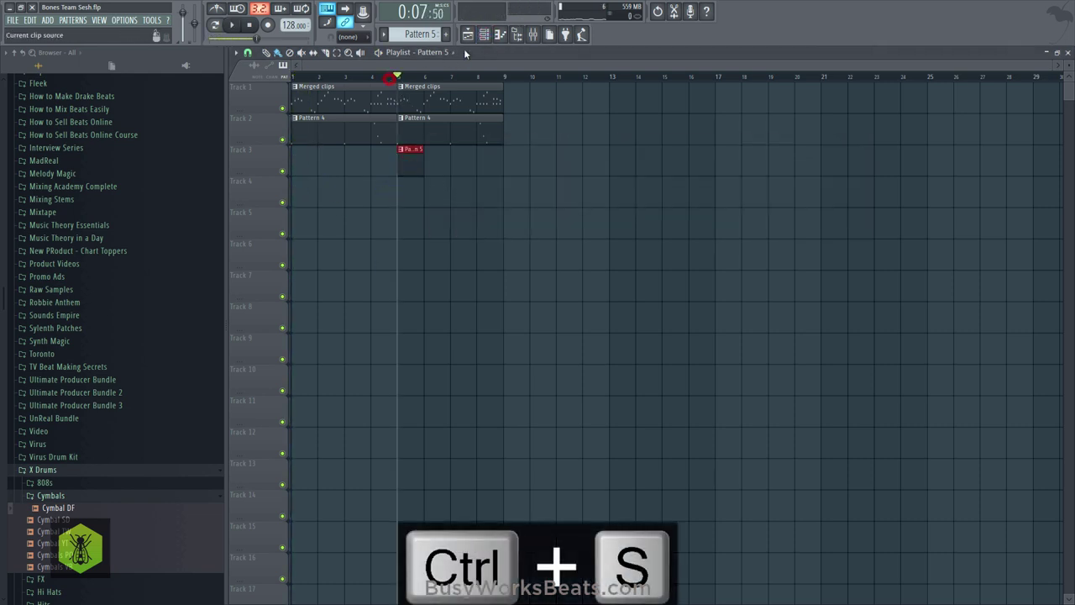
- Add a Cymbal DF hit on step 5 of Pattern 5, place a second Pattern 5 clip at bar 7 on Track 3, and save
left_click(484, 35)
left_click(614, 202)
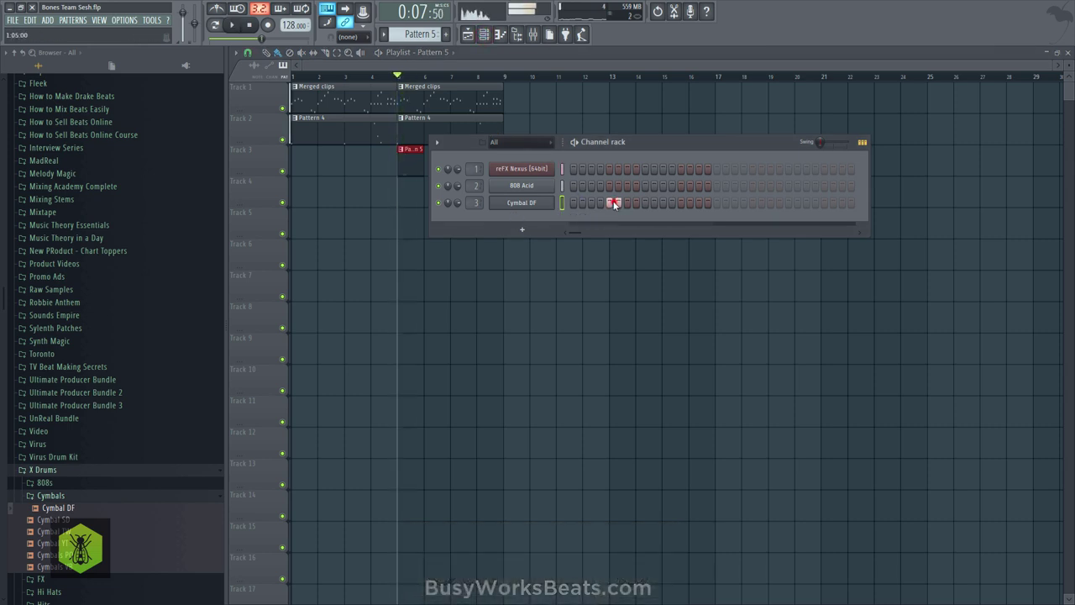
key("space")
right_click(632, 268)
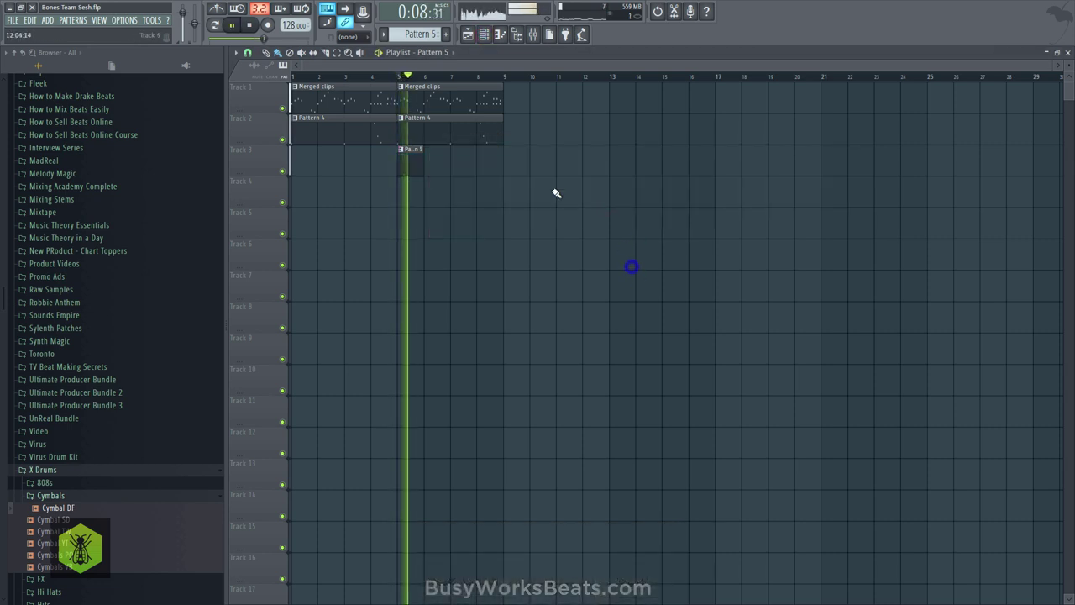
left_click(464, 162)
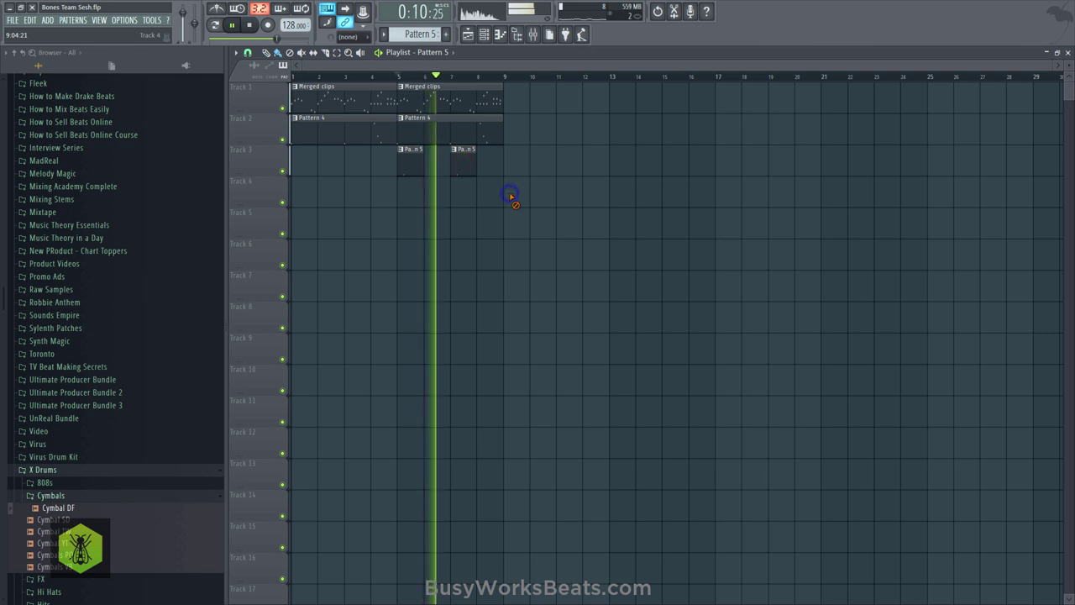
key("ctrl+s")
- Switch to Pattern 6 and load Closed Hi Hat X from the X Drums Hi Hats folder into a new channel
left_click(484, 35)
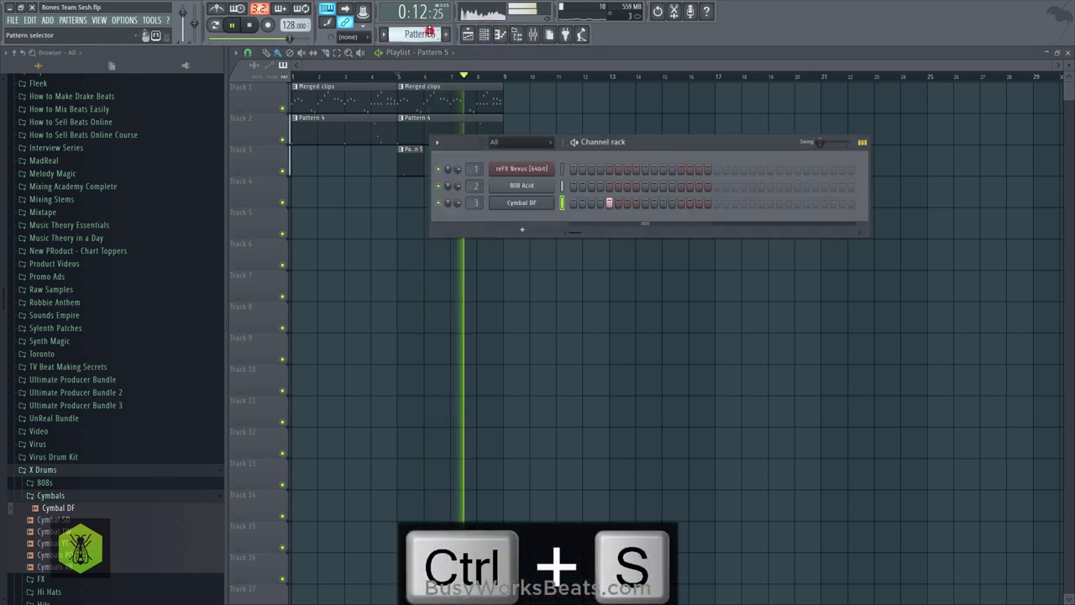
scroll(429, 33, "down", 1)
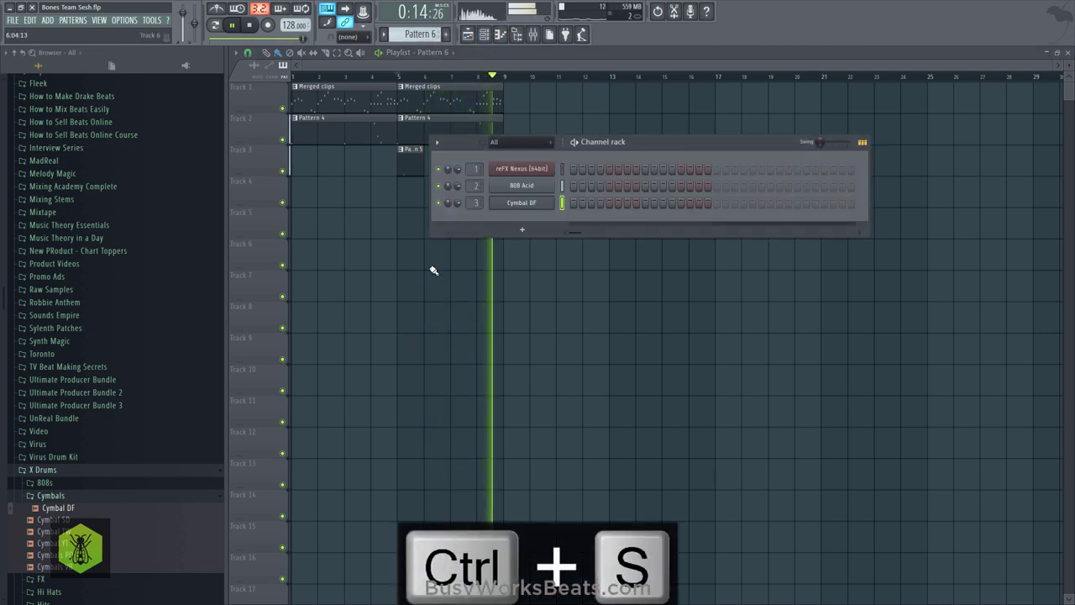
left_click(50, 495)
left_click(61, 454)
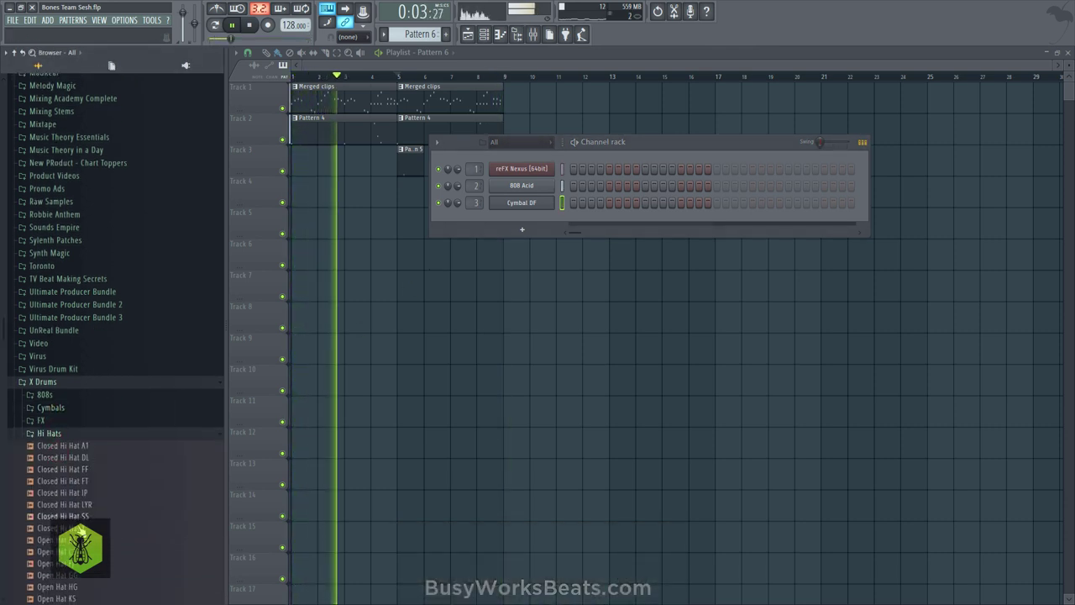
right_click(66, 528)
left_click(118, 498)
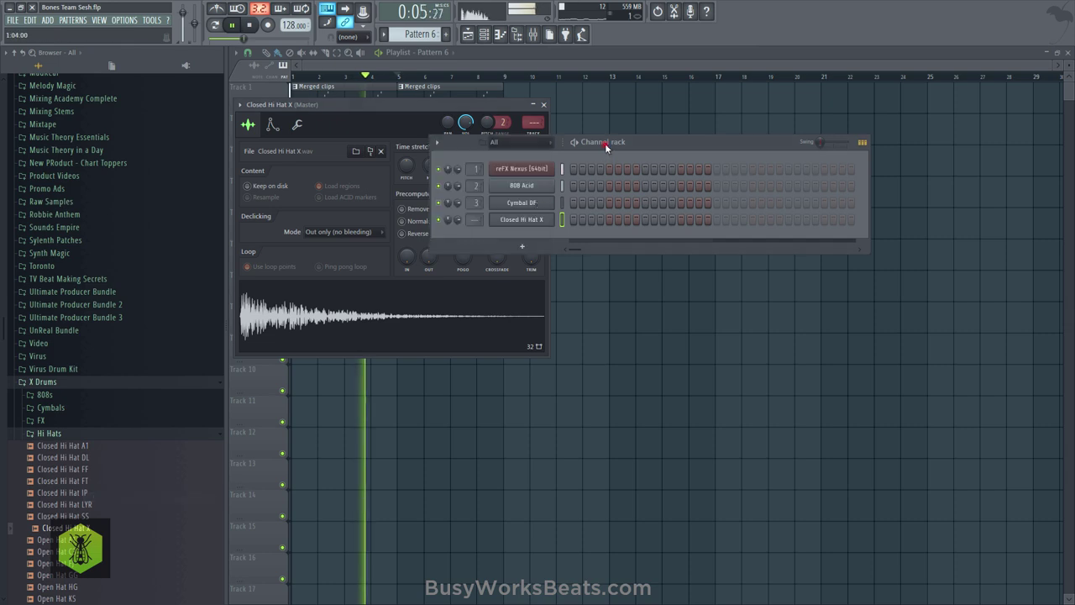
- Route Closed Hi Hat X to mixer track 4, save the project, and place a Pattern 6 clip at bar 5 on Track 4
left_click(476, 219)
key("ctrl+s")
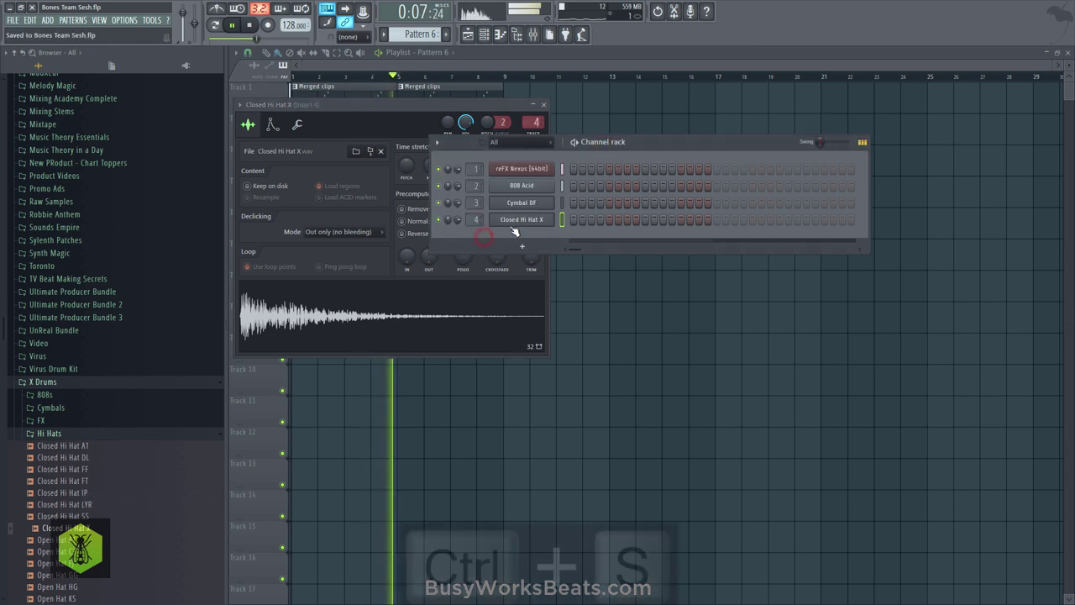
right_click(630, 308)
left_click(401, 190)
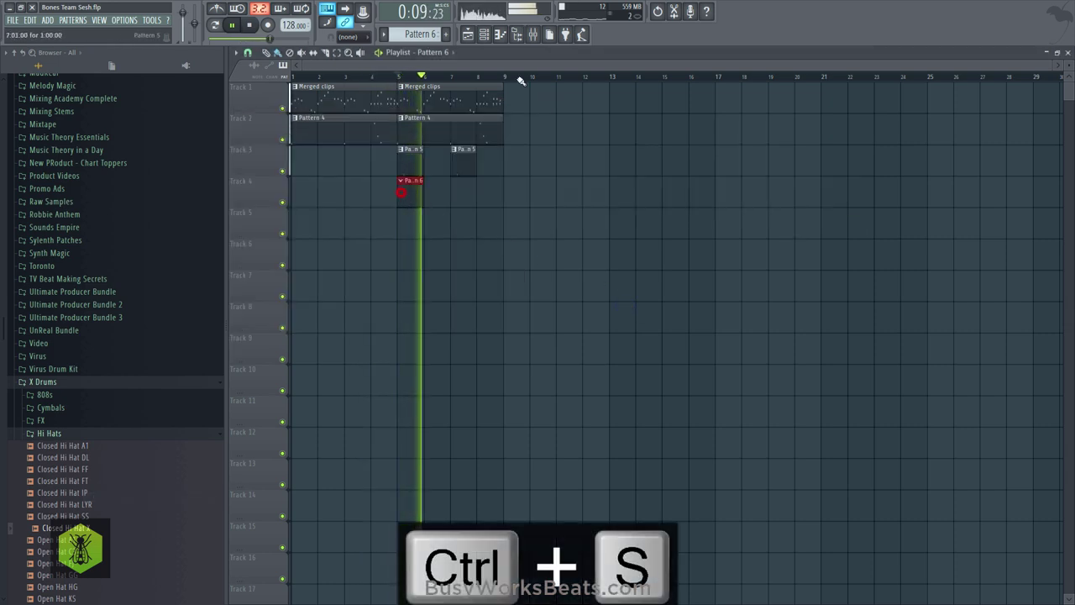
- Fill every second step of Closed Hi Hat X in Pattern 6, repeat the Pattern 6 clip through bar 8 on Track 4, and save
key("space")
left_click(484, 35)
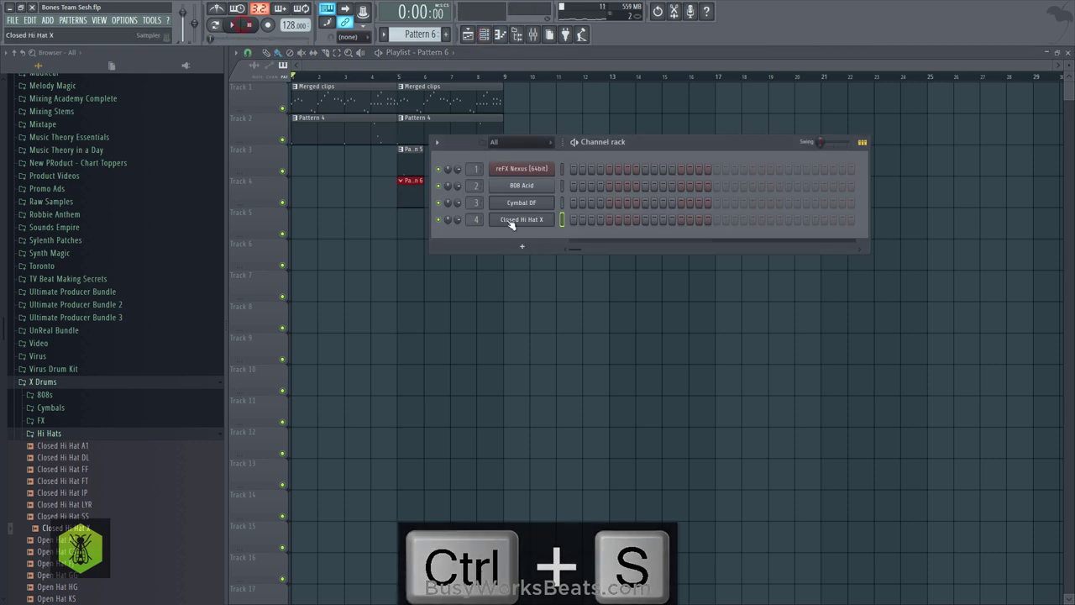
right_click(513, 220)
left_click(672, 254)
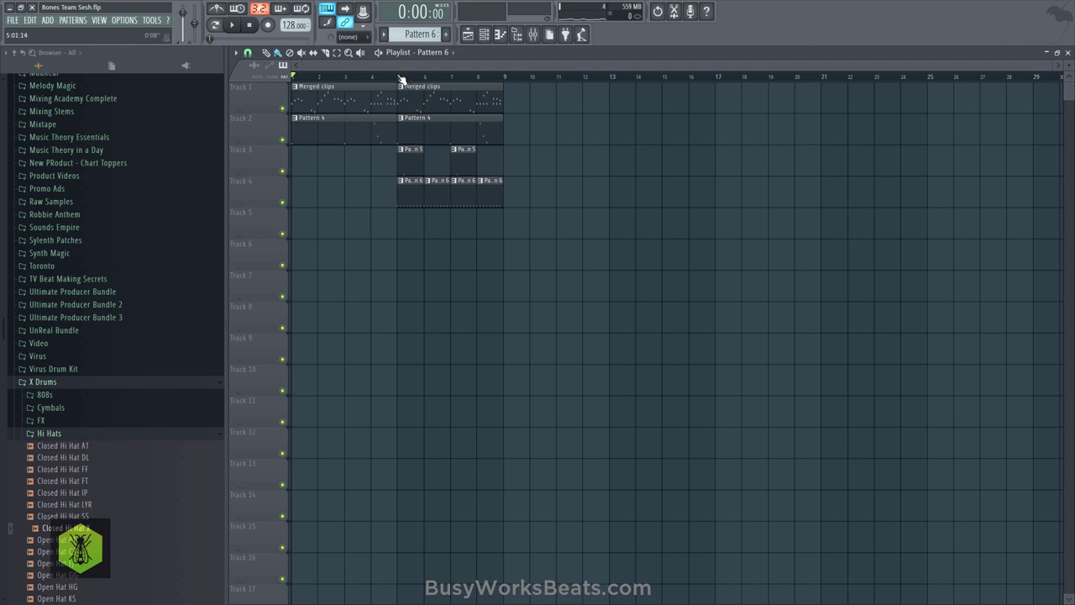
key("ctrl+s")
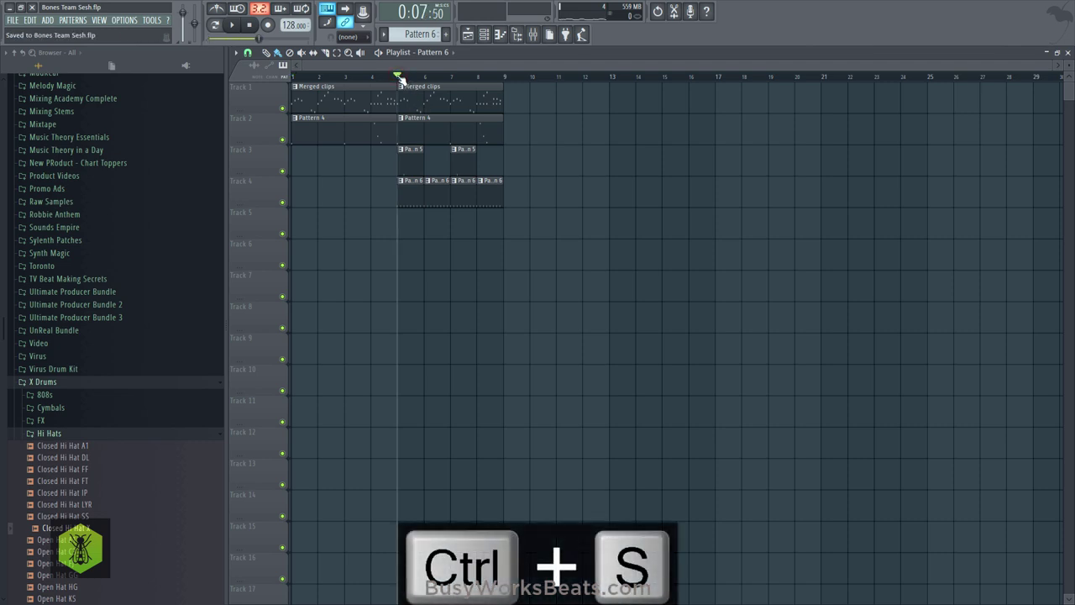
- Play from bar 5, duplicate the bar 5–8 clips on Tracks 1–4 repeatedly through bar 20, and save the project
key("space")
key("F6")
key("F6")
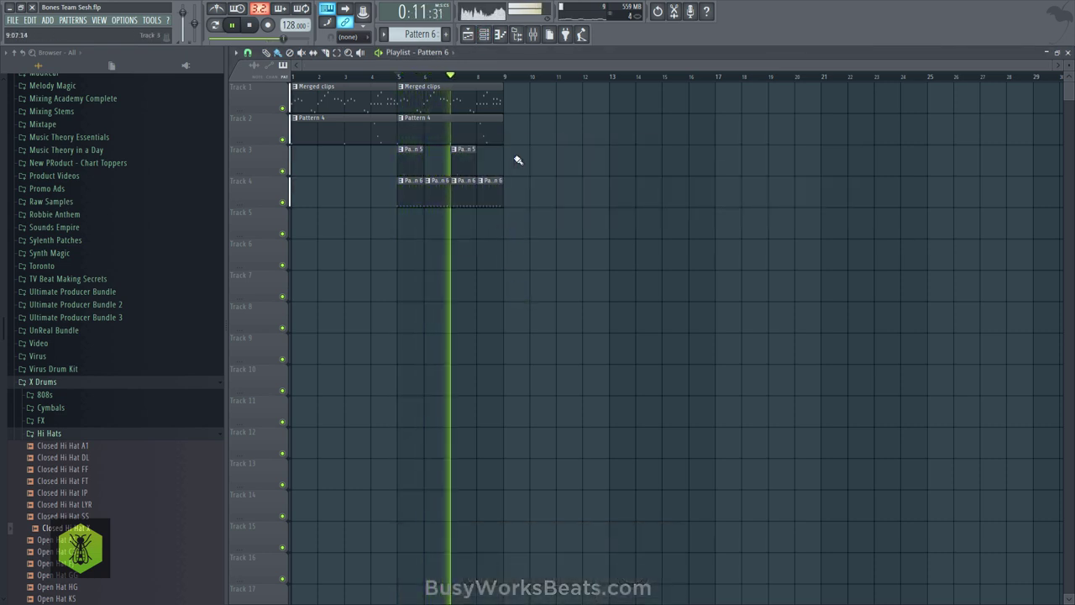
left_click_drag(530, 206, 412, 88)
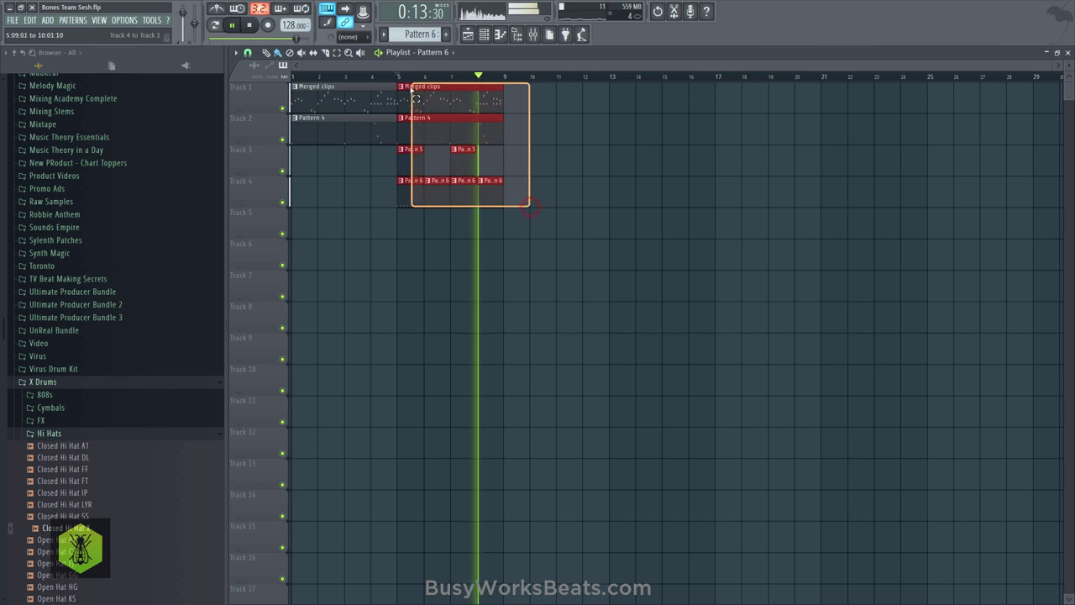
key("ctrl+b")
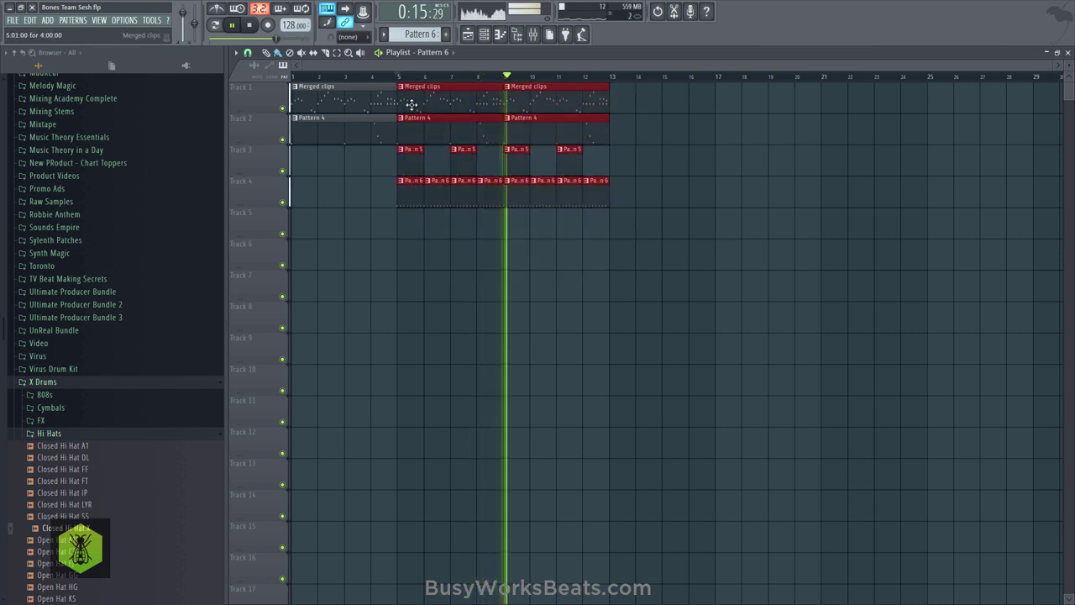
key("ctrl+b")
left_click(596, 273)
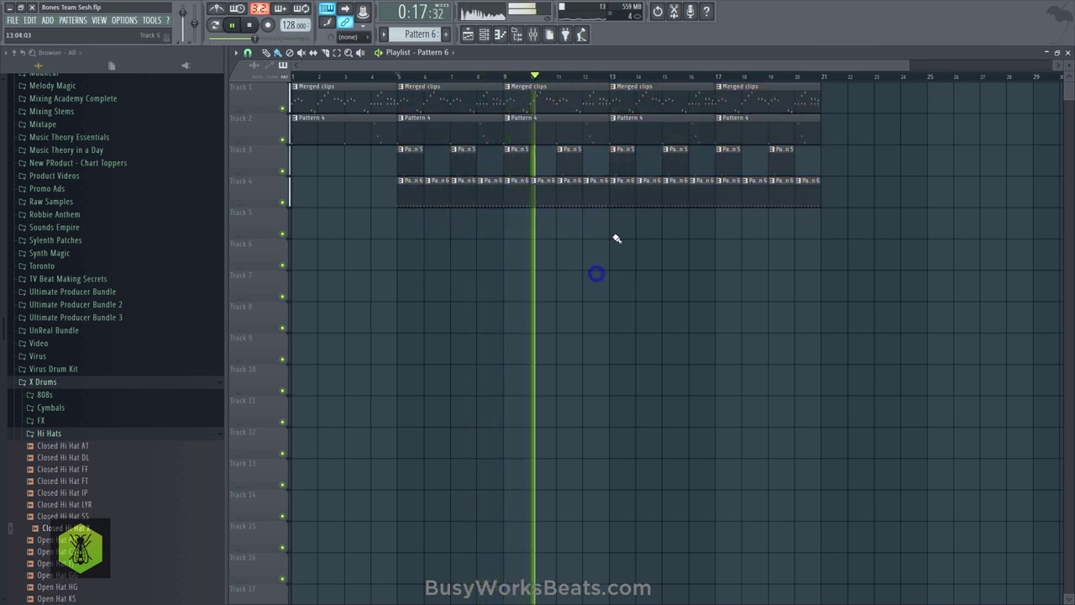
key("ctrl+s")
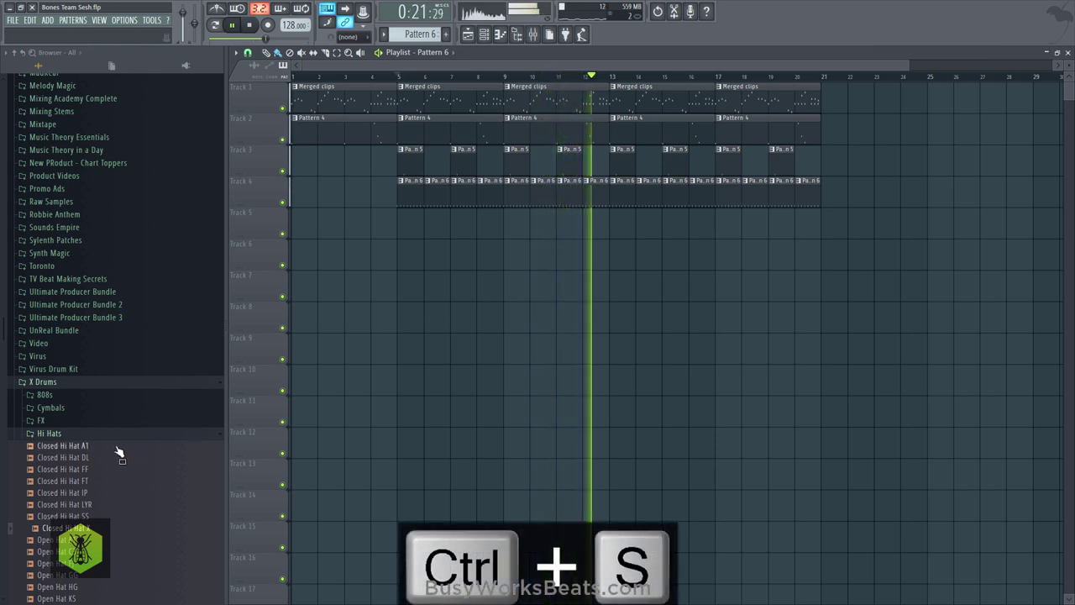
- Load Kick IH from the X Drums Kicks folder into a new channel, route it to mixer track 5, and save
key("space")
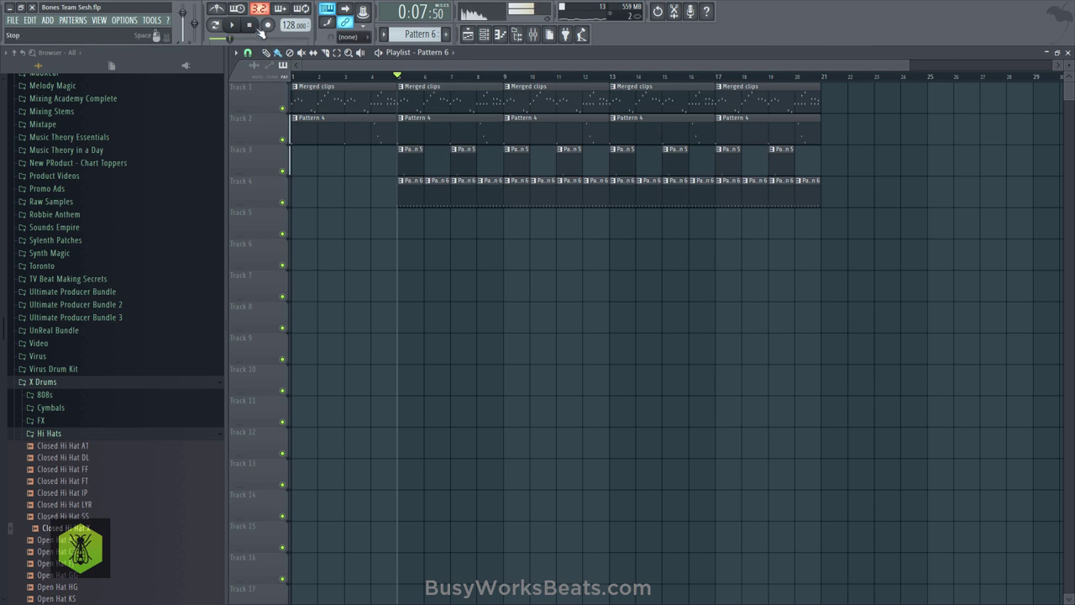
left_click(67, 432)
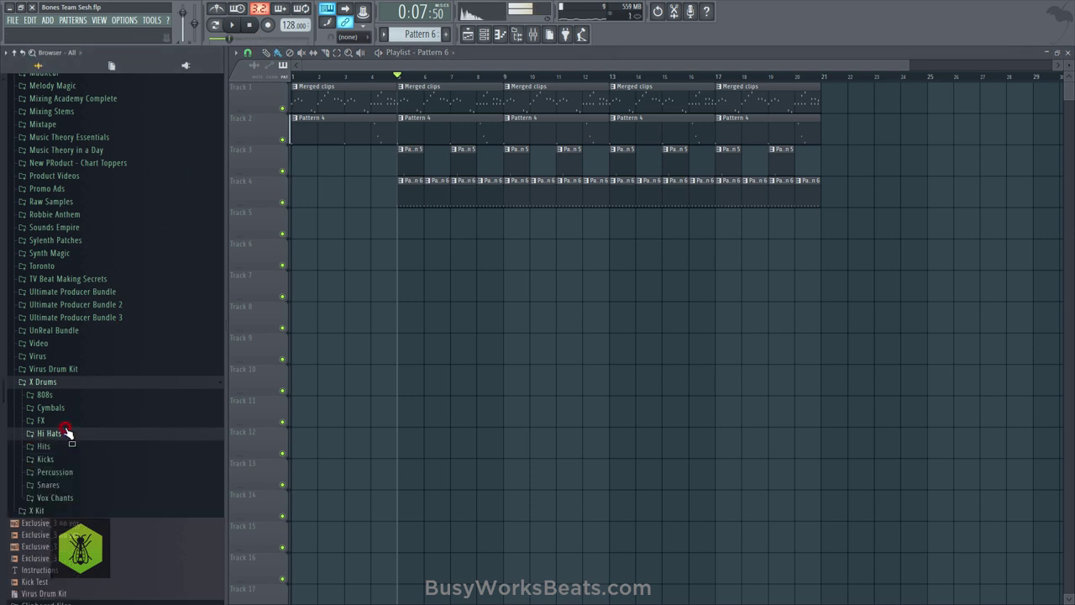
left_click(57, 460)
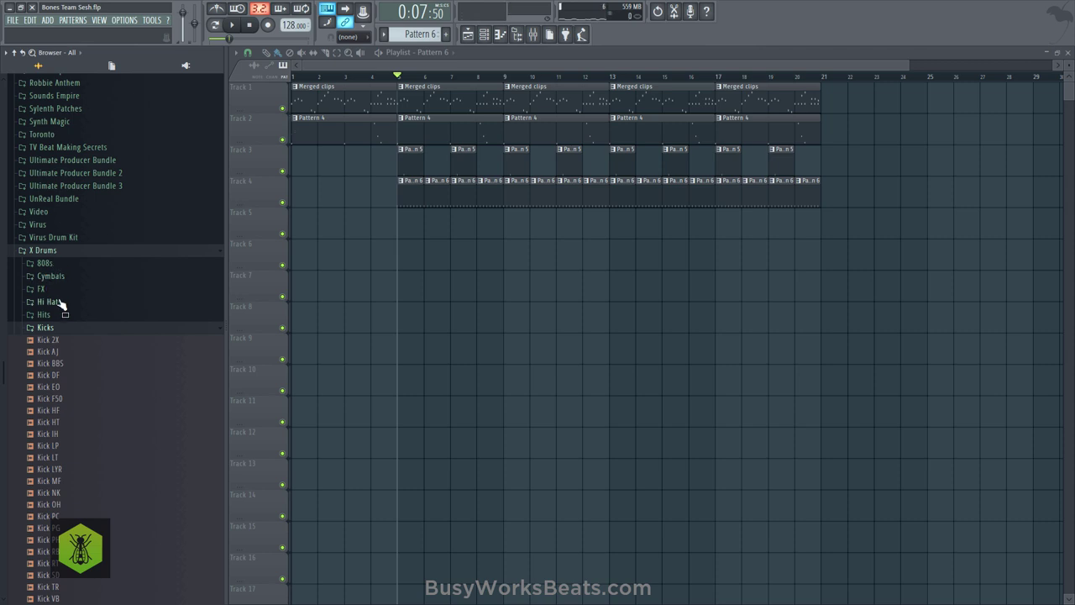
right_click(72, 438)
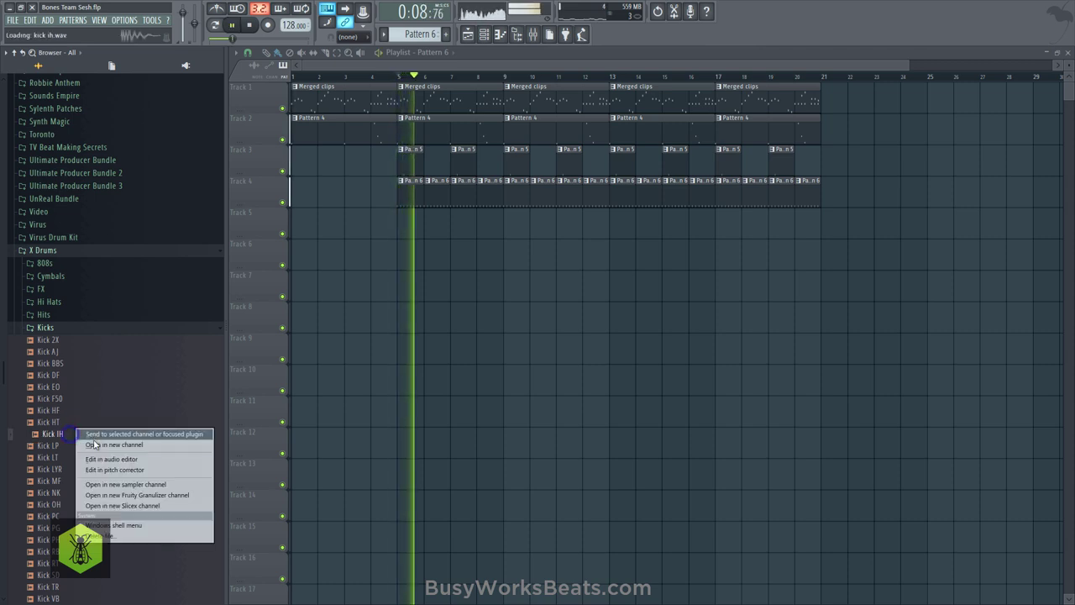
left_click(94, 444)
left_click(560, 121)
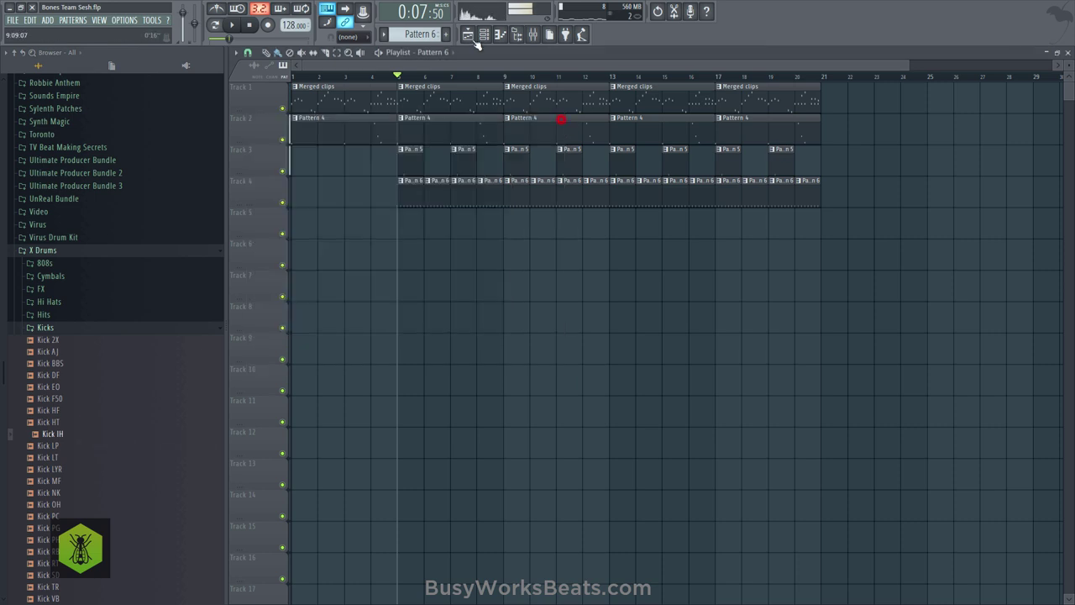
left_click(484, 32)
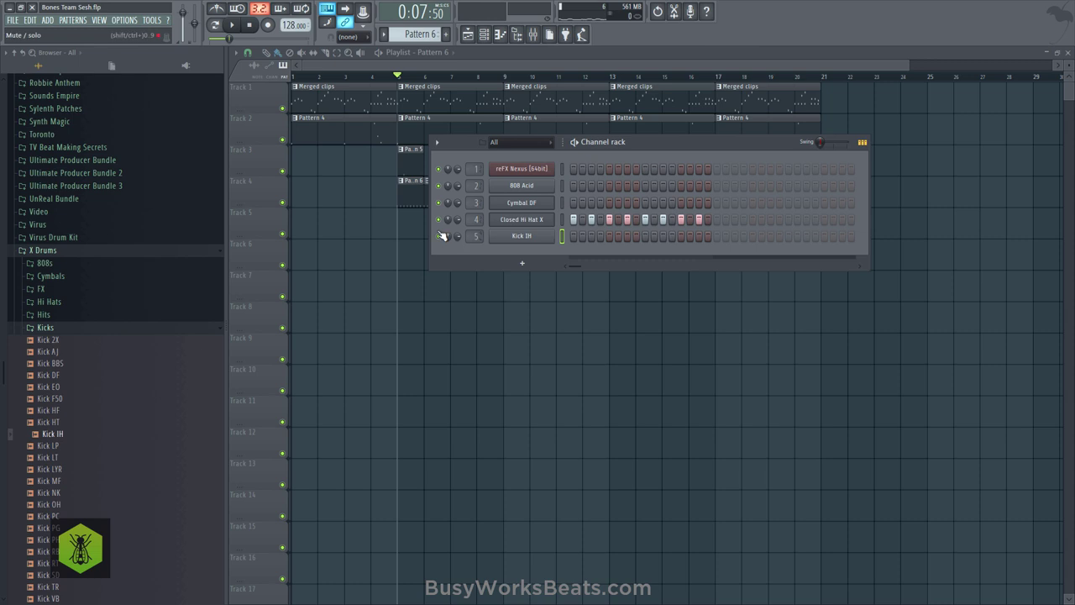
key("ctrl+s")
- Switch to Pattern 7, load Snare CF from the Snares folder into a new channel routed to mixer track 6, and save
left_click(420, 34)
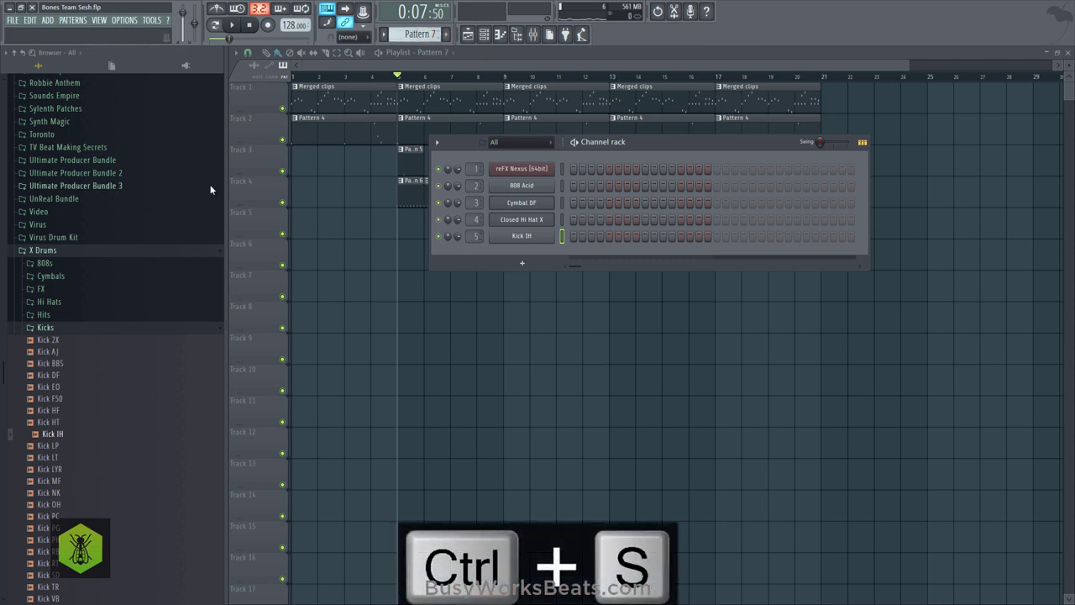
key("space")
left_click(74, 327)
left_click(76, 353)
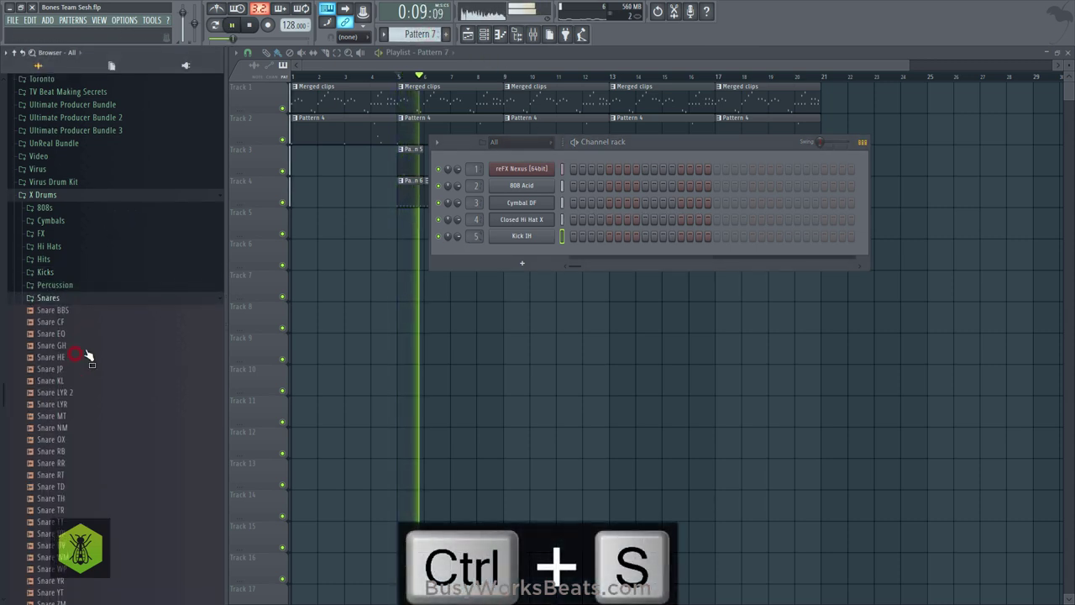
left_click(80, 319)
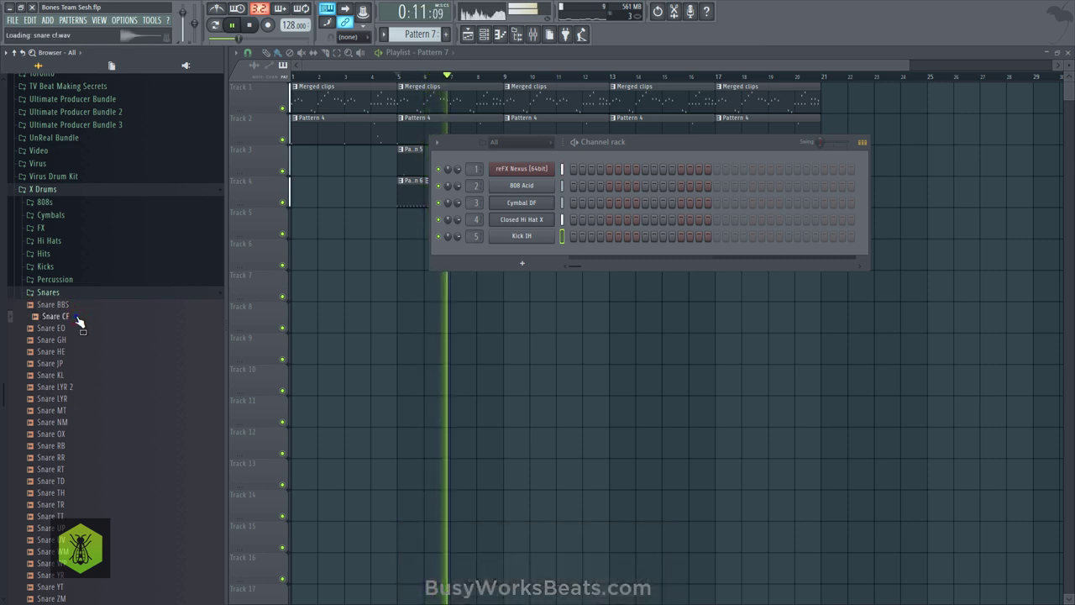
right_click(80, 322)
left_click(118, 314)
left_click(601, 266)
key("space")
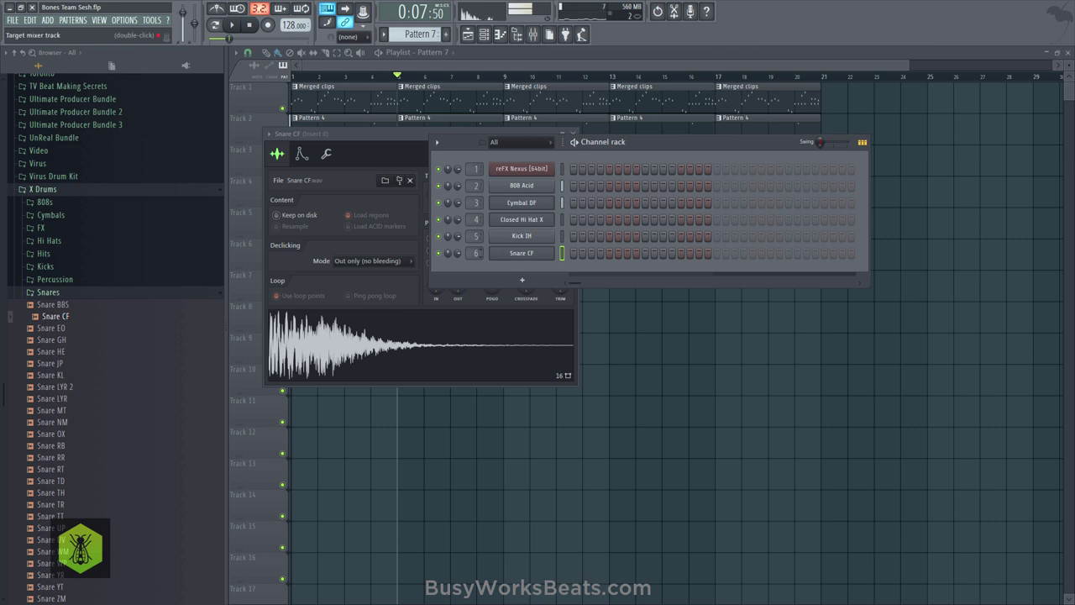
key("ctrl+s")
- Place a Pattern 7 clip at bar 5 on Track 5 and add Kick IH on step 1 and Snare CF on steps 9 and 25
left_click(641, 337)
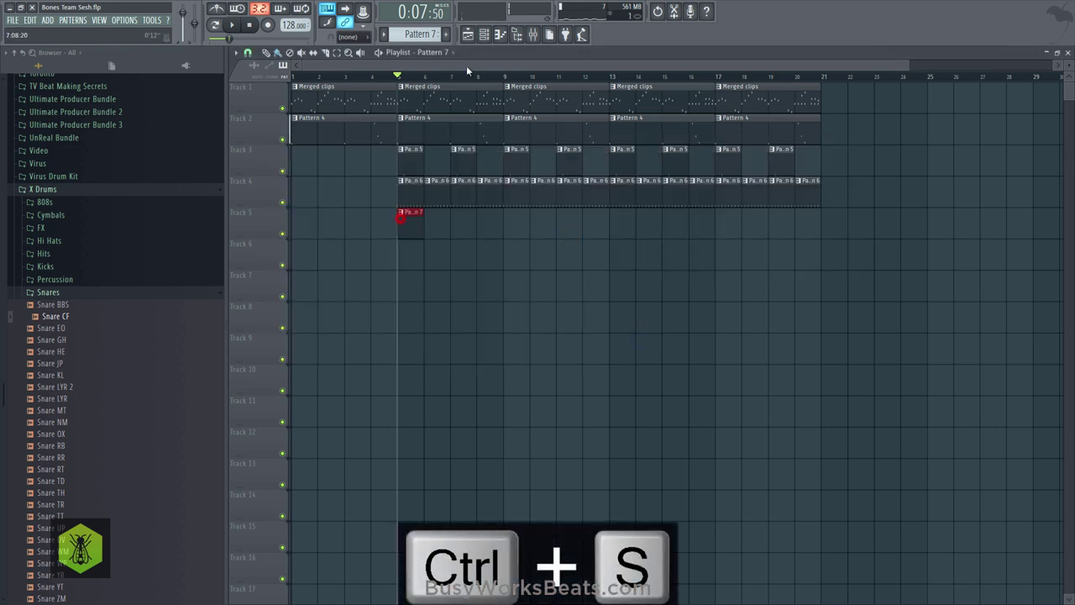
left_click(489, 36)
key("space")
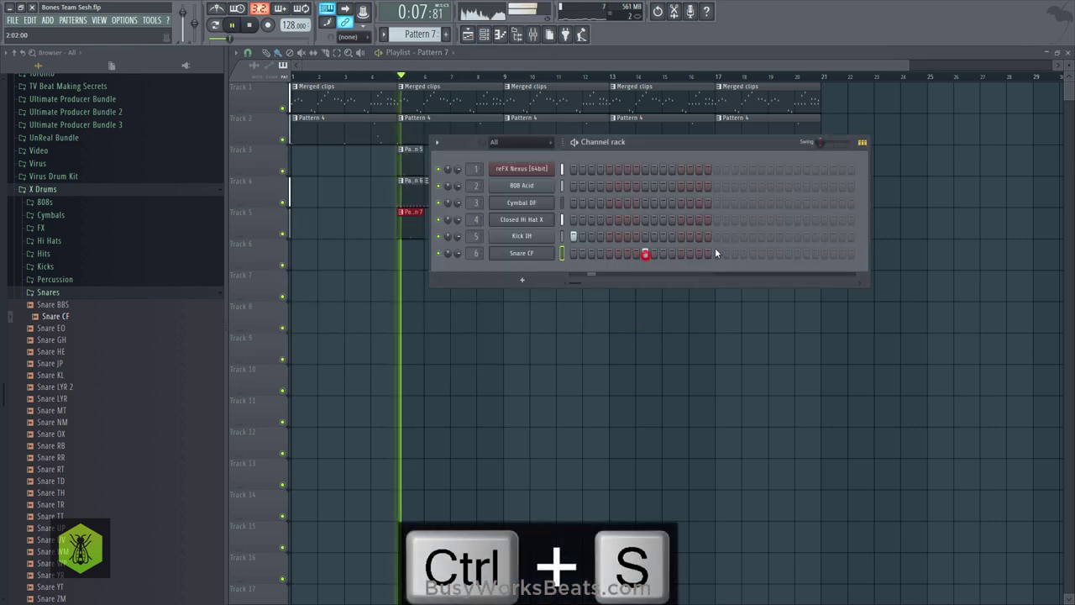
left_click(644, 252)
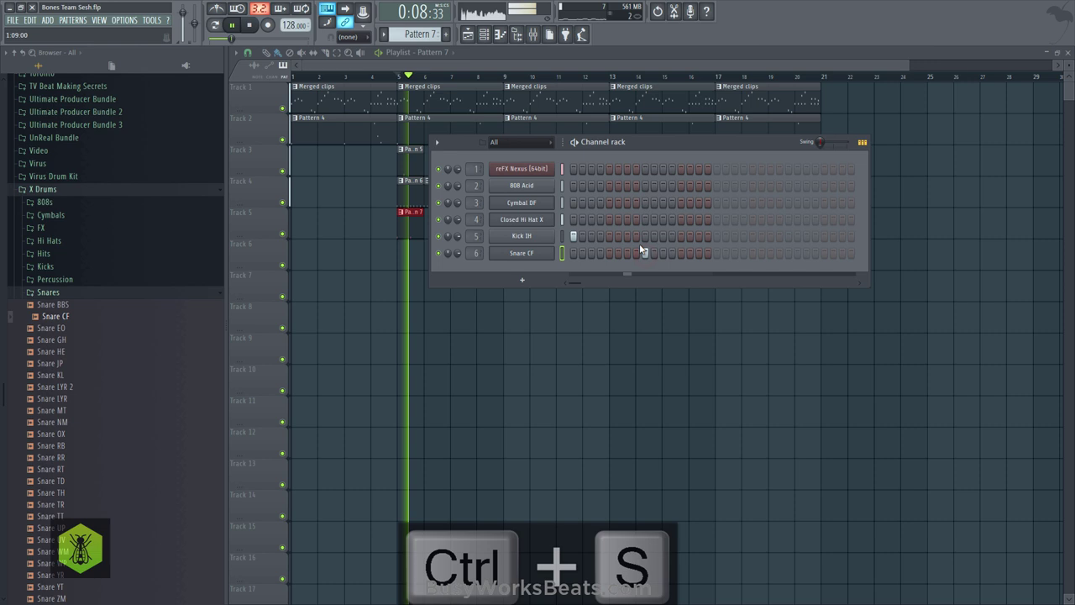
left_click(787, 253)
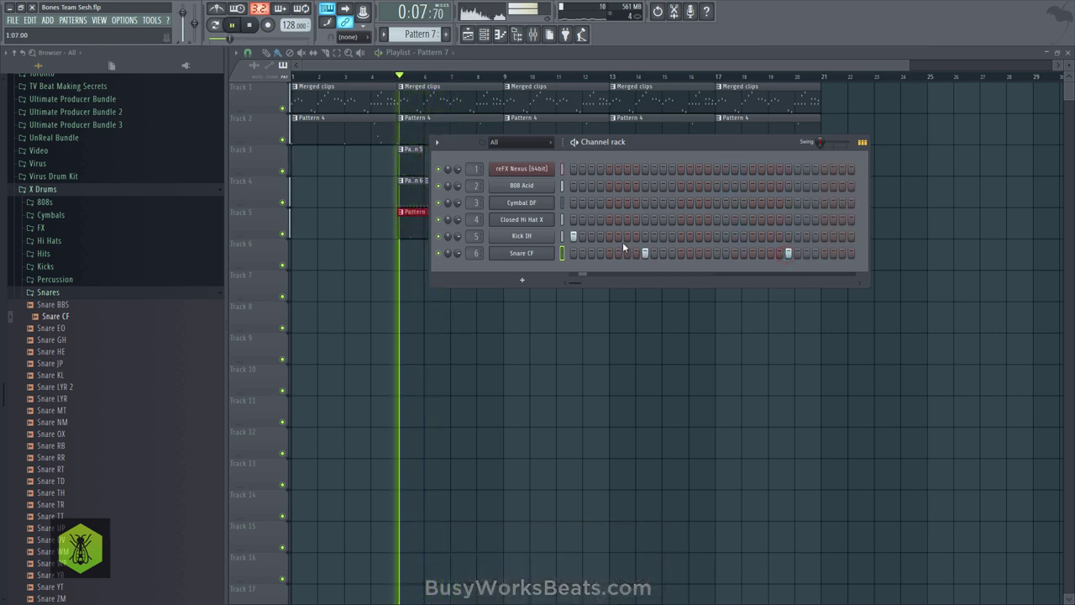
- Add Kick IH hits on steps 19, 21 and 31 of Pattern 7, stop playback, and save the project
left_click(737, 237)
left_click(753, 237)
left_click(842, 236)
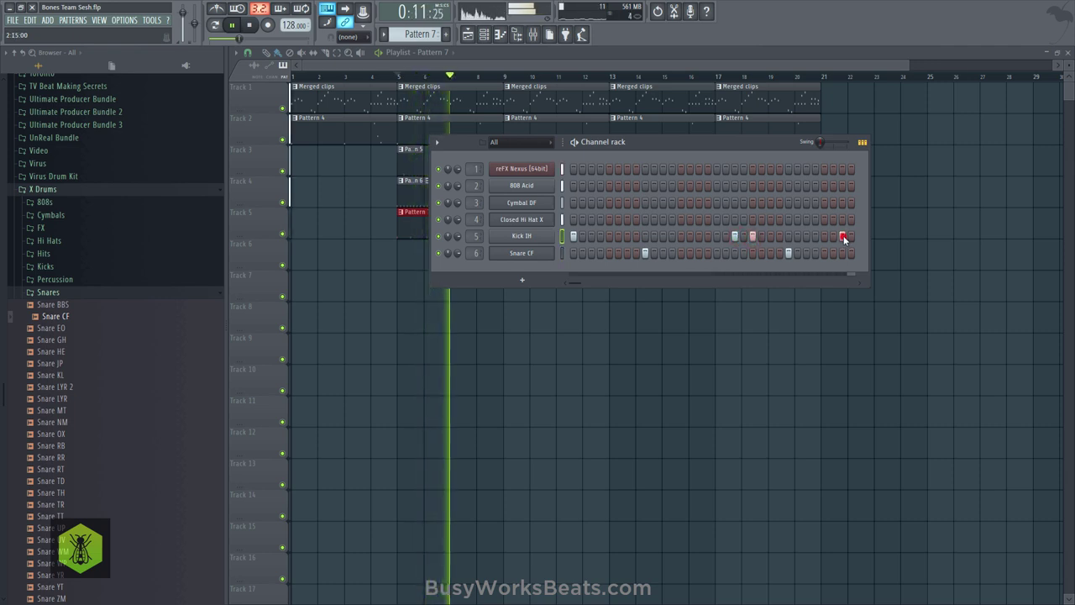
key("space")
key("ctrl+s")
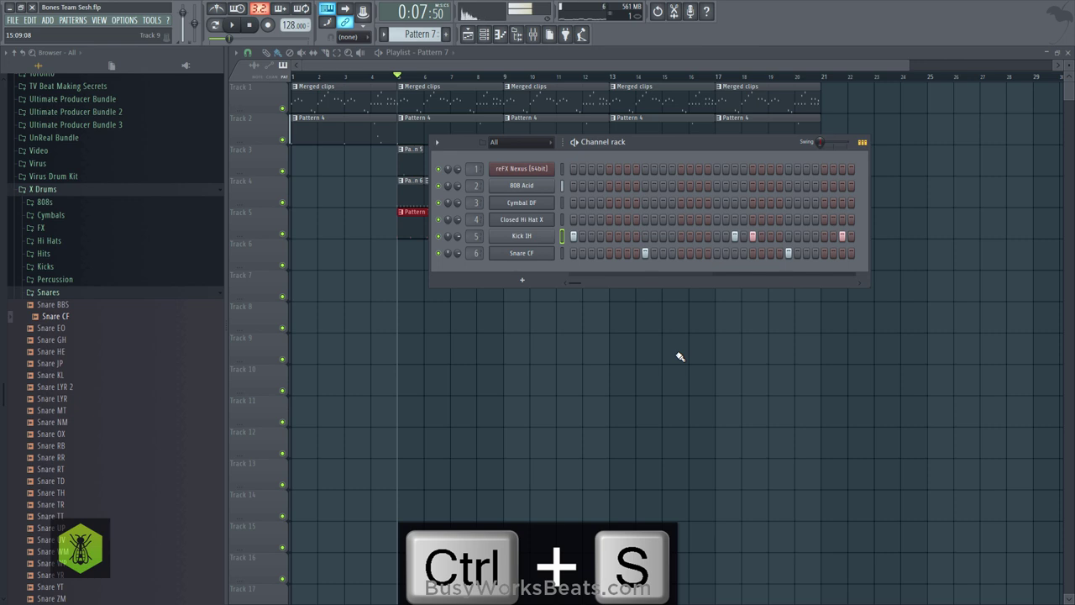
- Paint Pattern 7 clips from bar 7 through bar 20 on Track 5, audition the drums from bar 5, and save
key("F6")
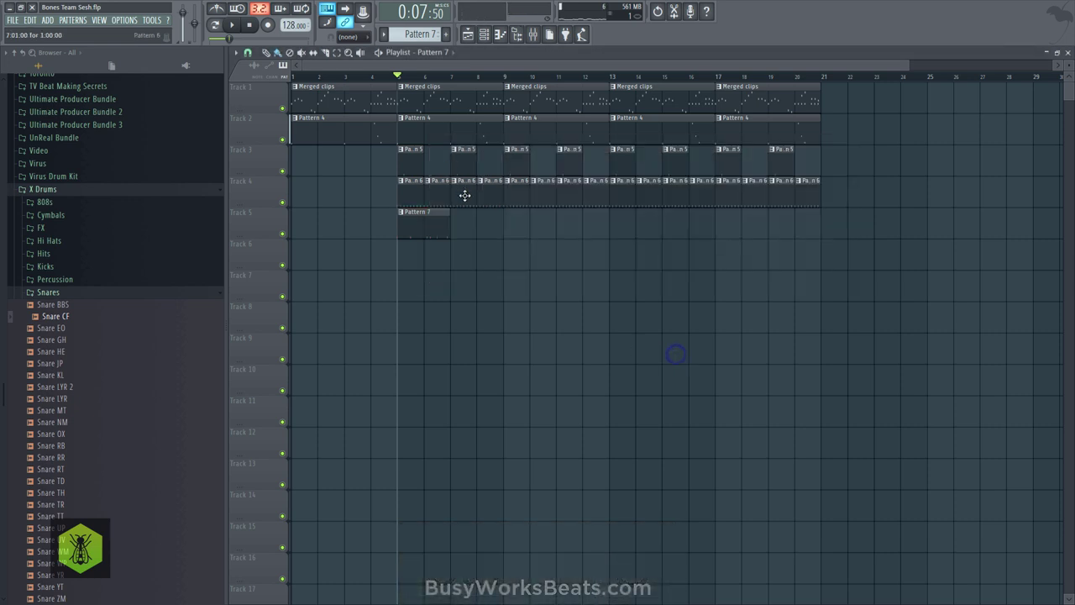
mouse_move(457, 229)
left_mouse_down()
mouse_move(760, 220)
mouse_move(782, 240)
left_mouse_up()
key("space")
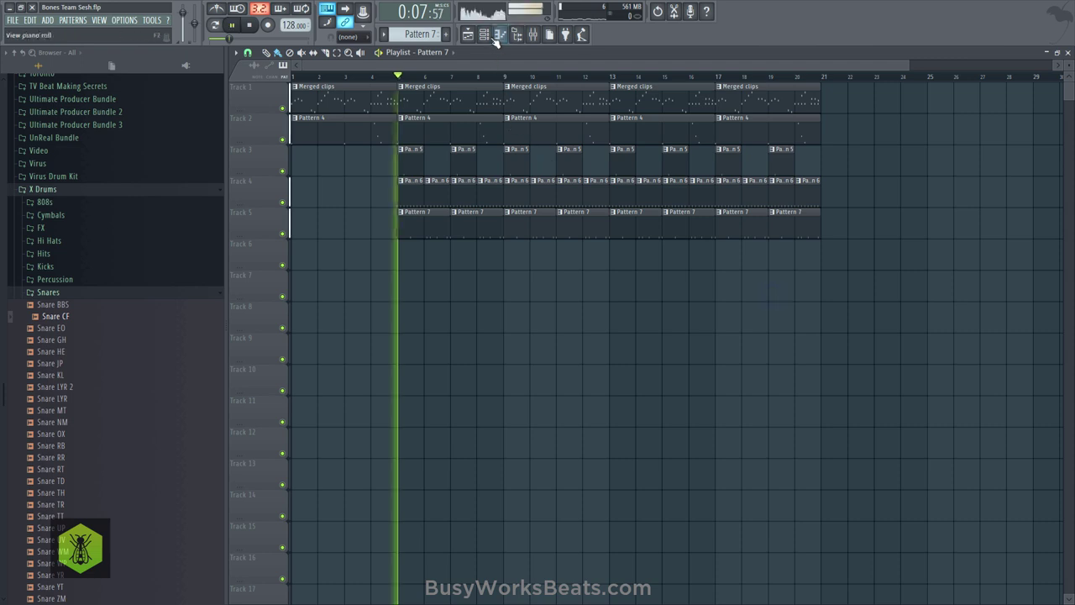
left_click(486, 34)
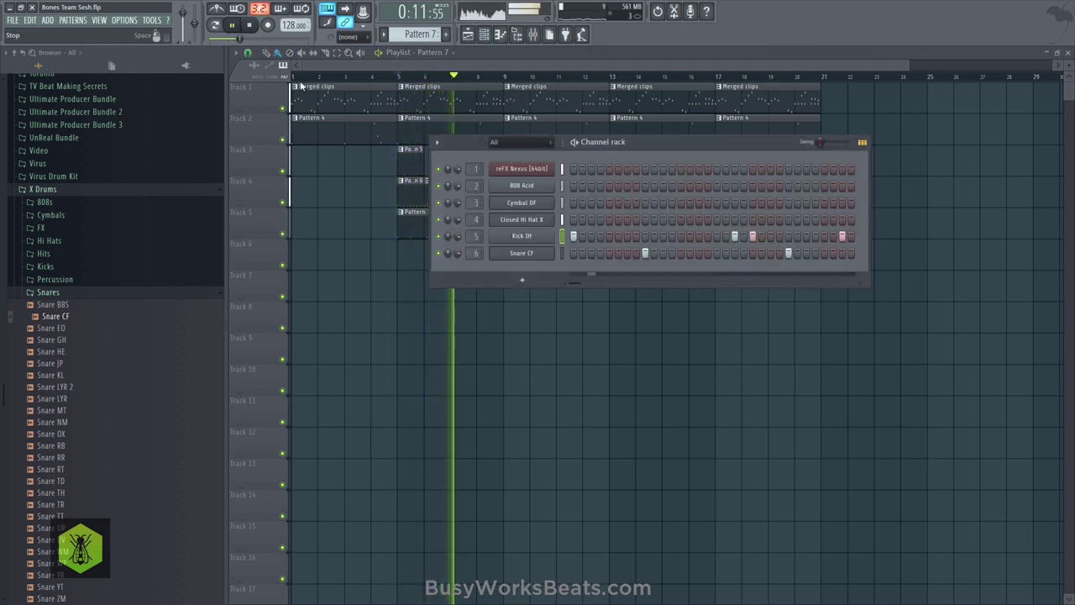
key("F6")
key("ctrl+s")
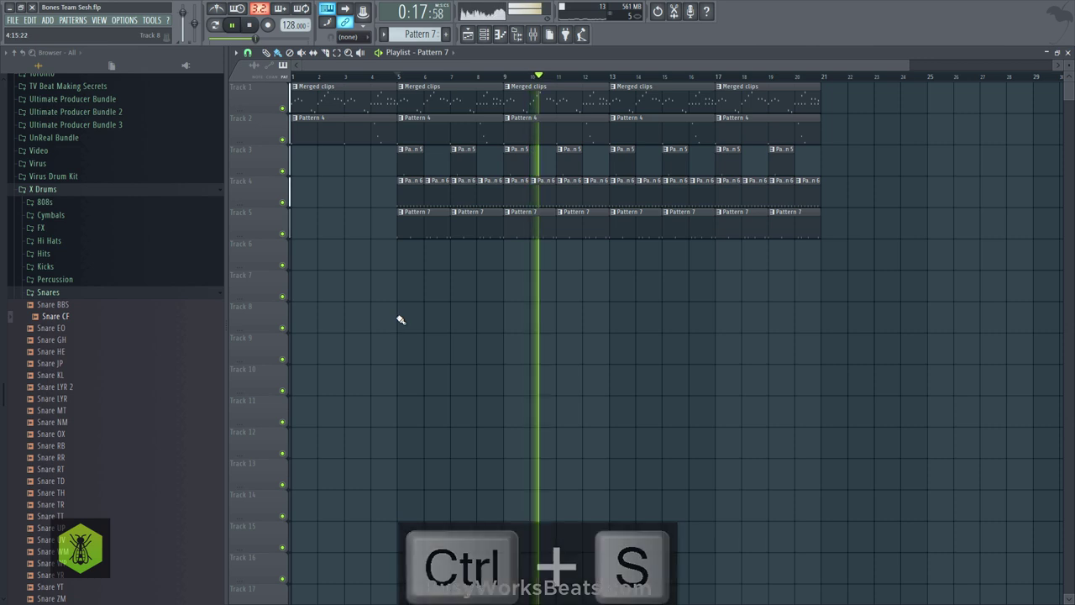
- Lower the hi-hat's fader on mixer track 4 to about 74% (-6.1 dB) during playback and save the project
left_click(533, 34)
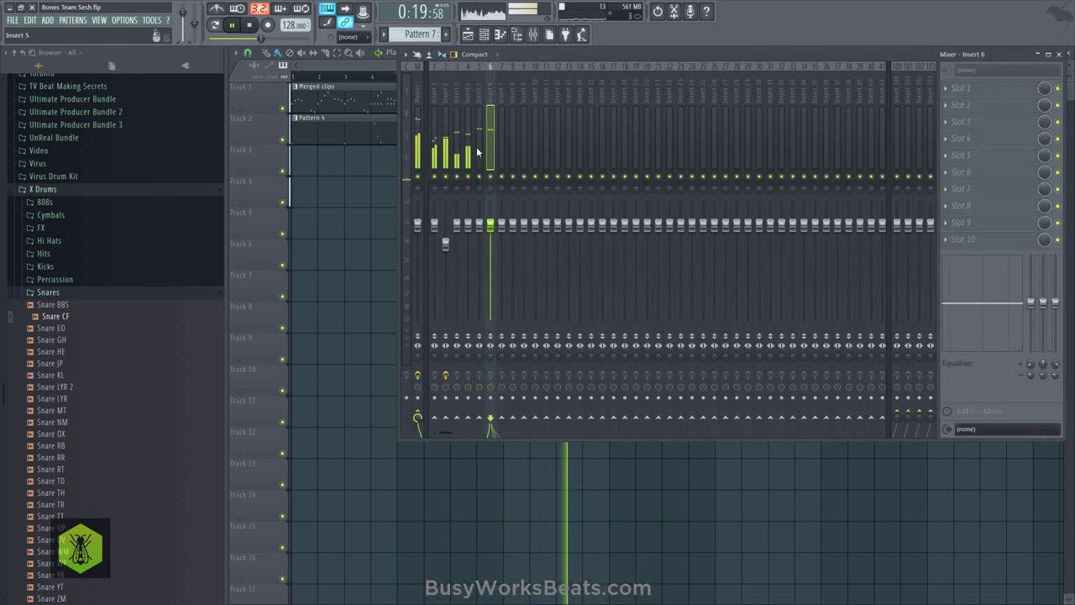
key("F9")
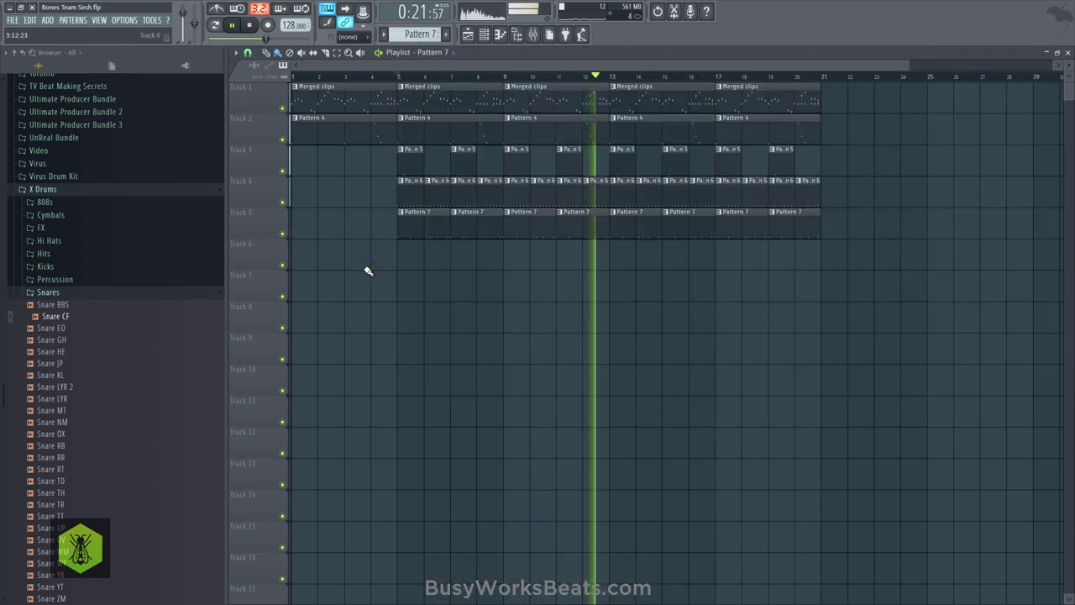
key("F9")
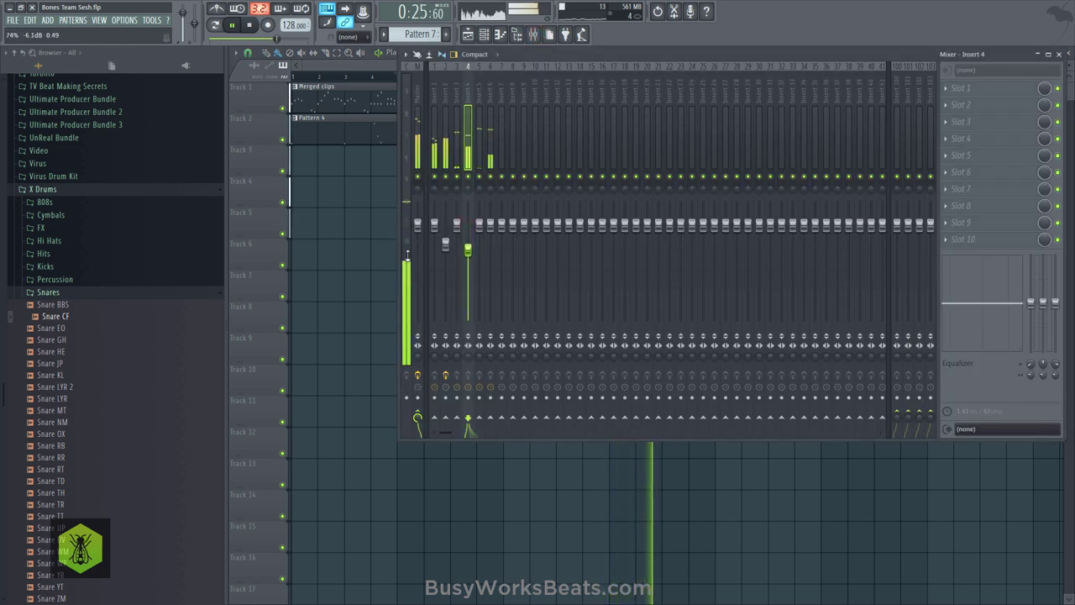
key("F9")
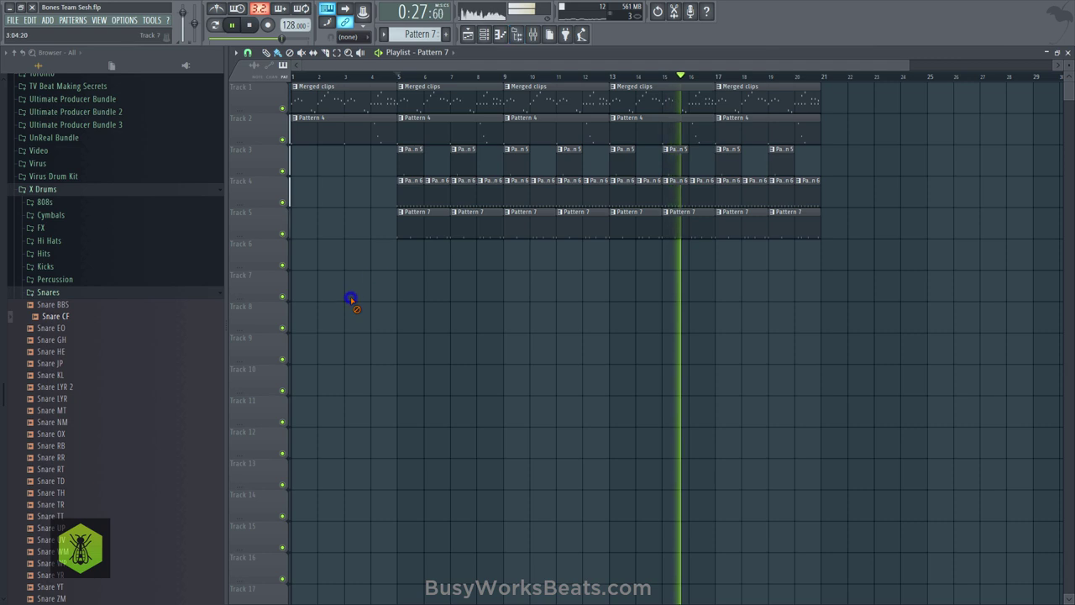
key("ctrl+s")
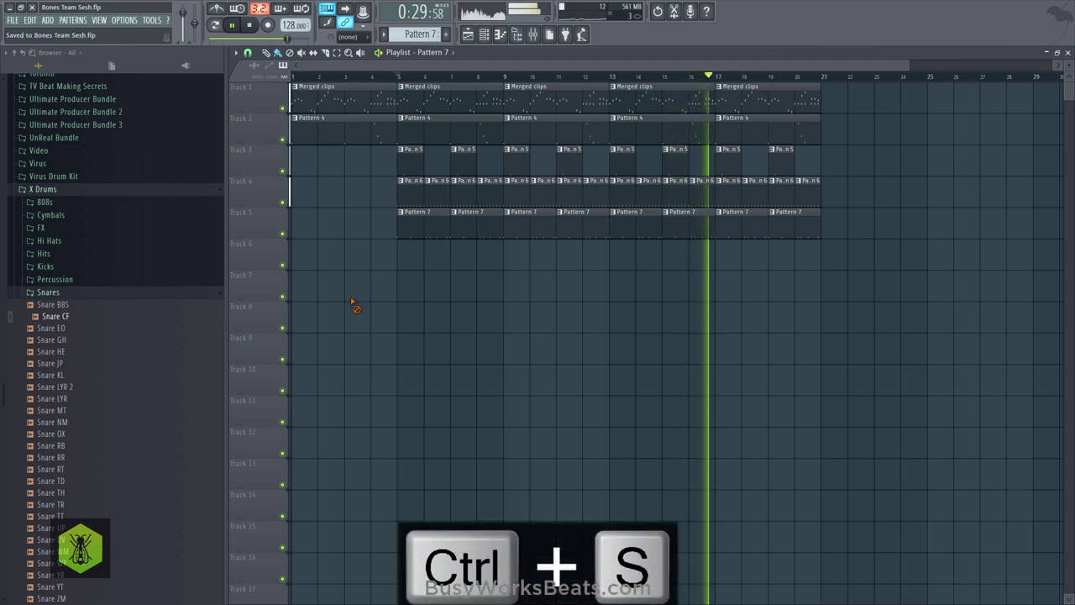
- Extend the Track 1, 2 and 4 clips through bar 28, keeping Tracks 3 and 5 empty from bar 21, and save
scroll(597, 78, "right", 8)
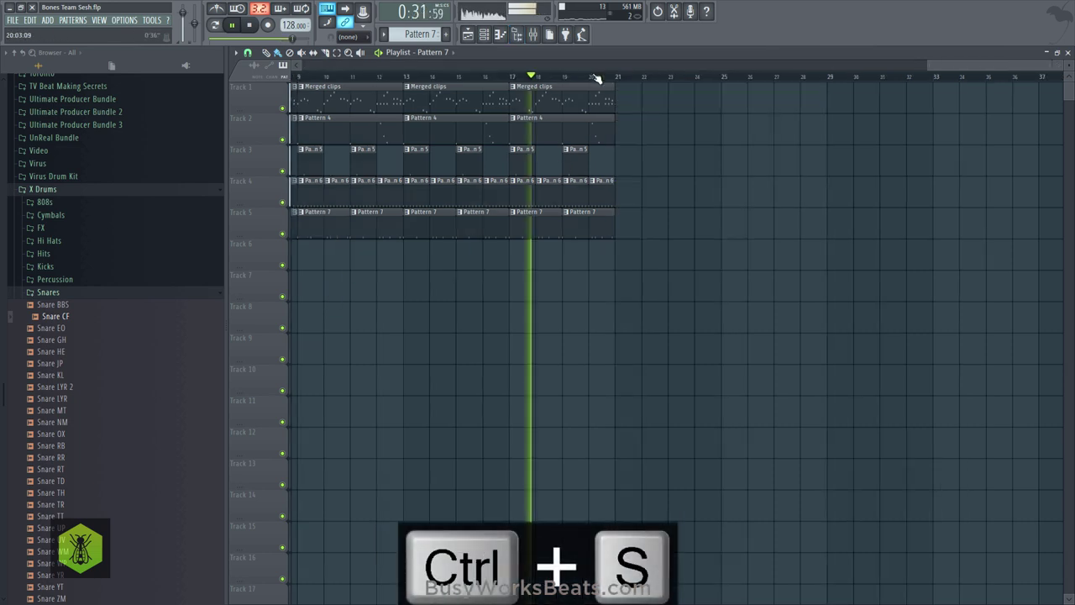
scroll(596, 78, "left", 8)
left_click_drag(360, 173, 706, 84)
mouse_move(744, 176)
left_mouse_down()
mouse_move(741, 205)
mouse_move(645, 205)
mouse_move(733, 192)
left_mouse_up()
key("ctrl+s")
left_click_drag(857, 234, 816, 106)
key("space")
left_click(799, 262)
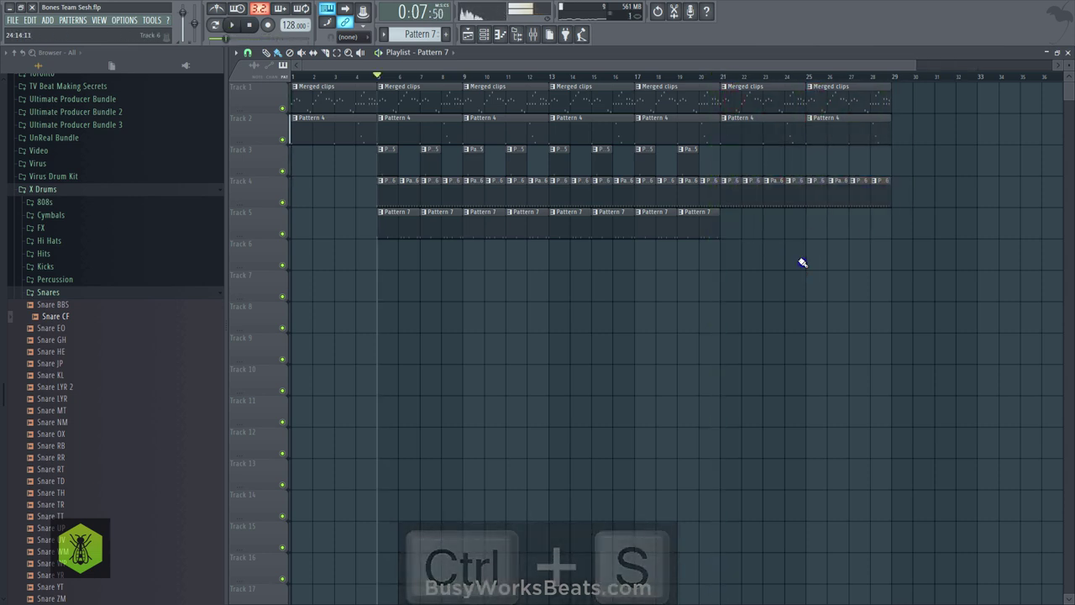
- Switch to the empty Pattern 8 and add an Omnisphere instrument channel, dismissing its splash screen
left_click(485, 34)
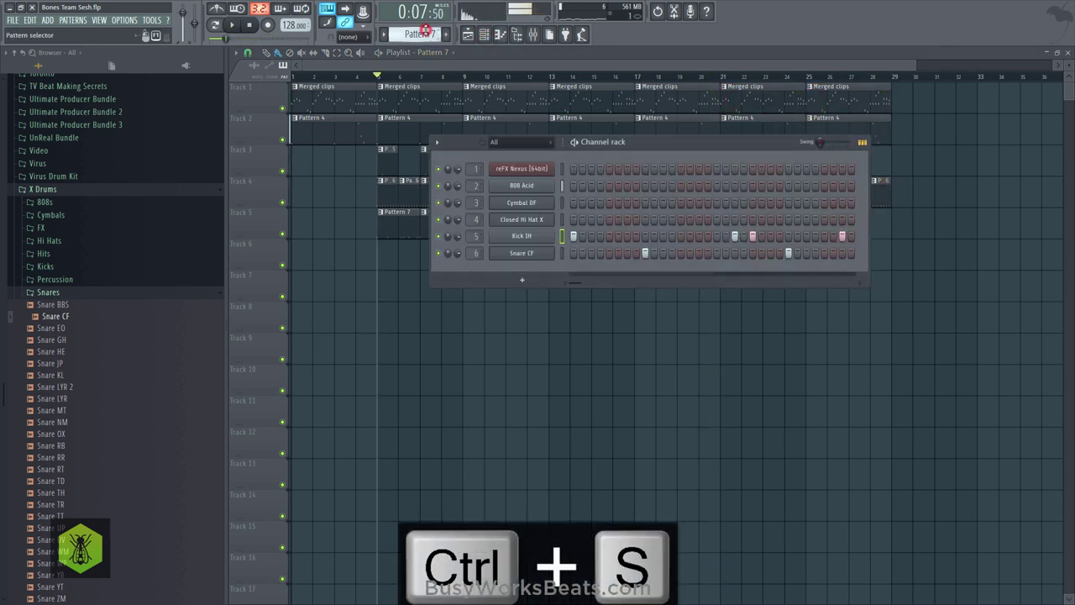
left_click_drag(426, 31, 426, 25)
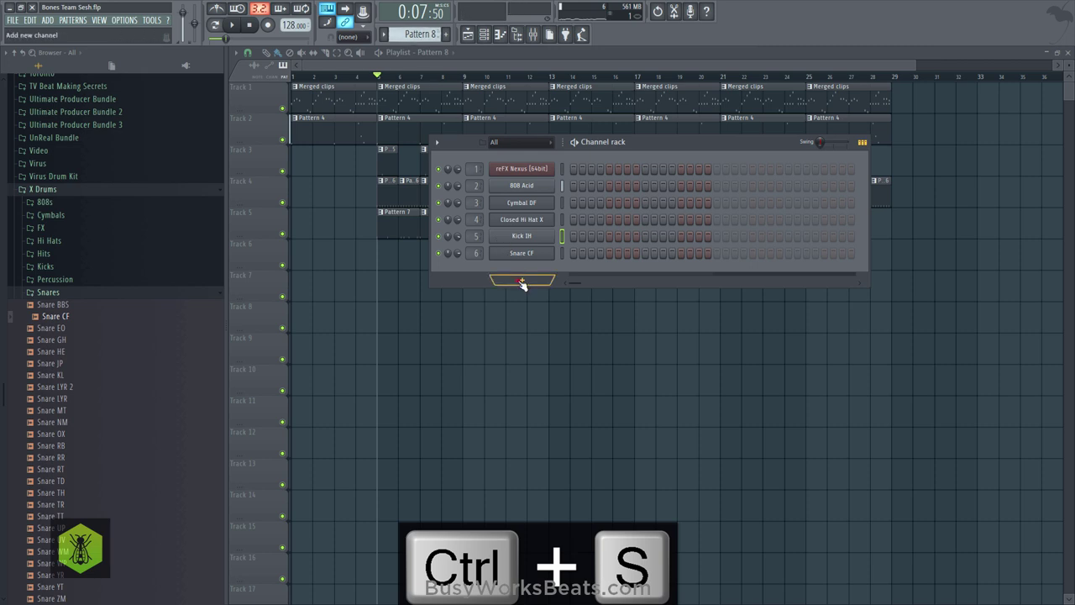
left_click(522, 283)
left_click(635, 162)
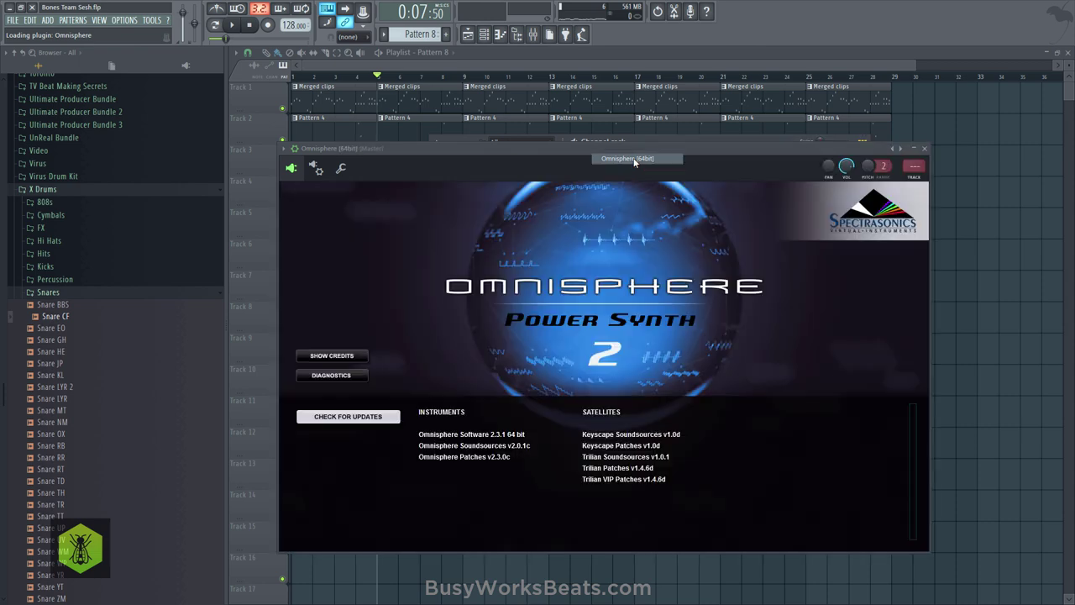
left_click(613, 218)
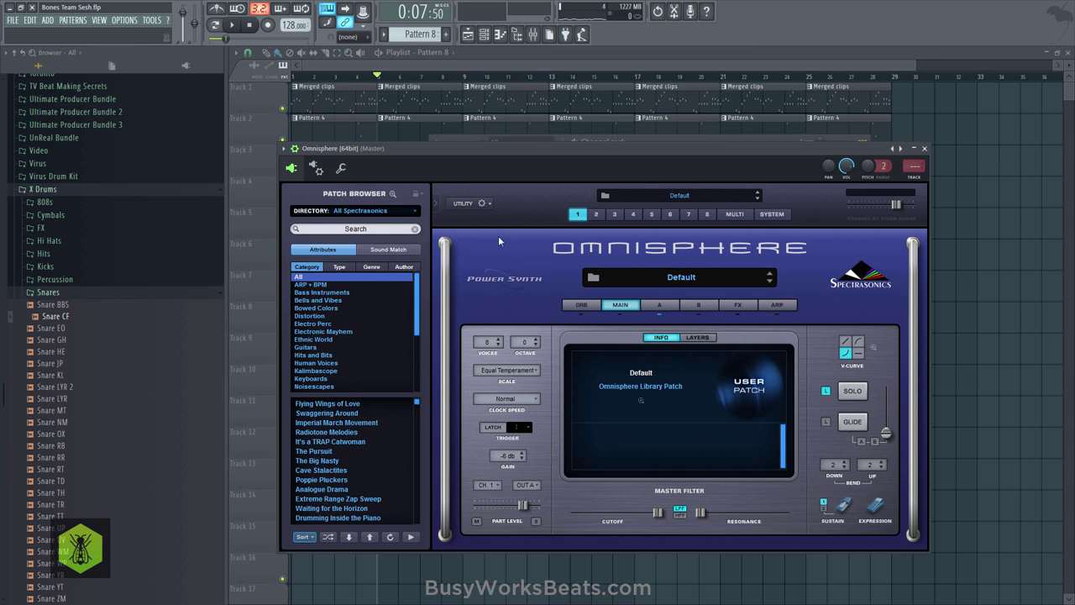
- Load the Classic Nylon Guitar patch from Omnisphere's Guitars category and route the channel to mixer track 7
left_click(299, 348)
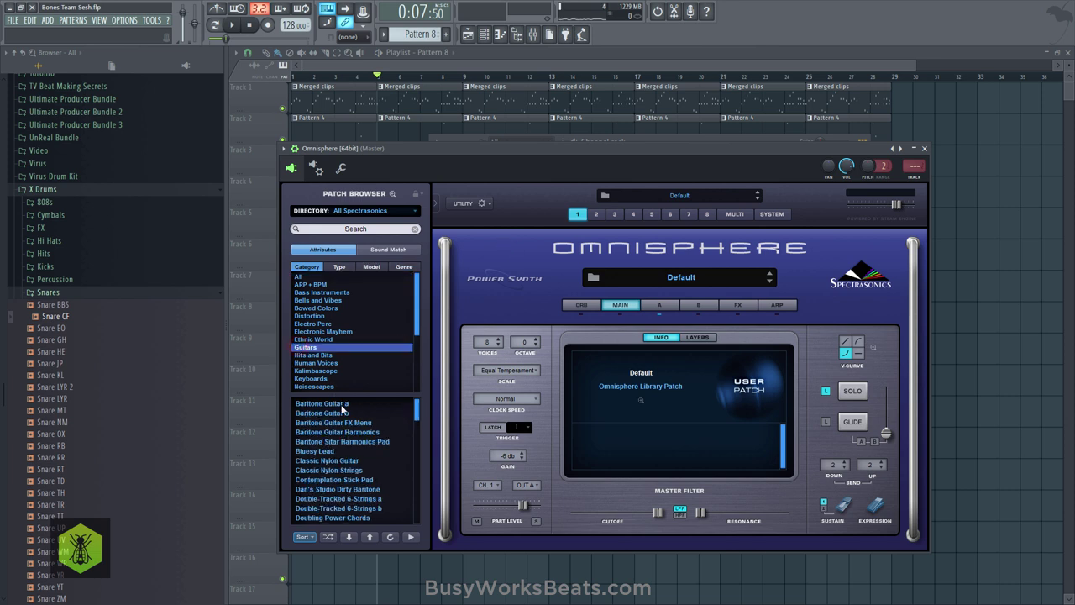
scroll(344, 412, "down", 10)
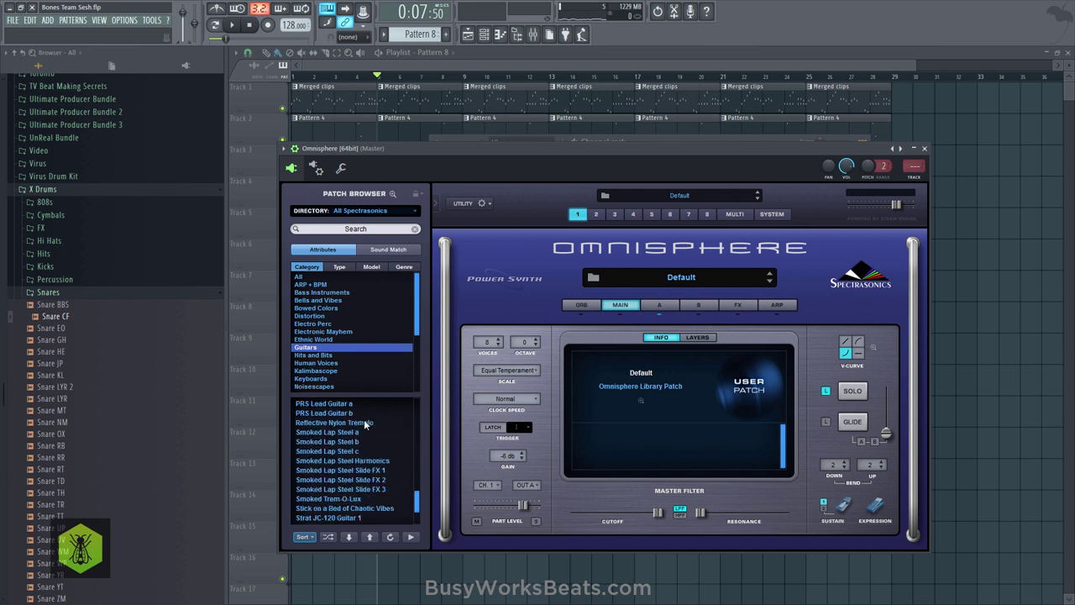
left_click(367, 425)
scroll(366, 429, "up", 10)
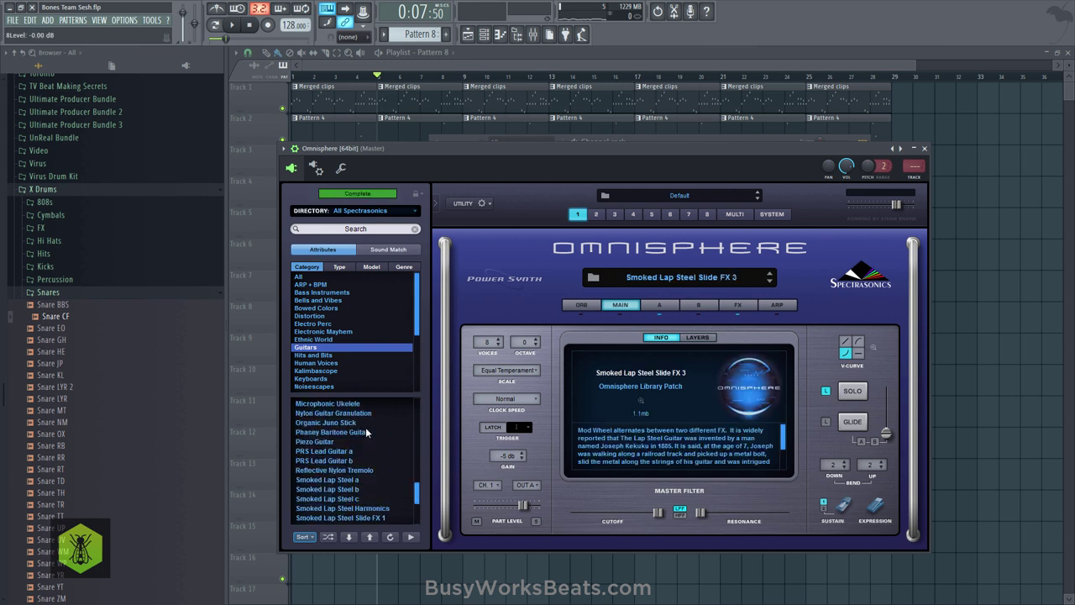
scroll(365, 427, "up", 5)
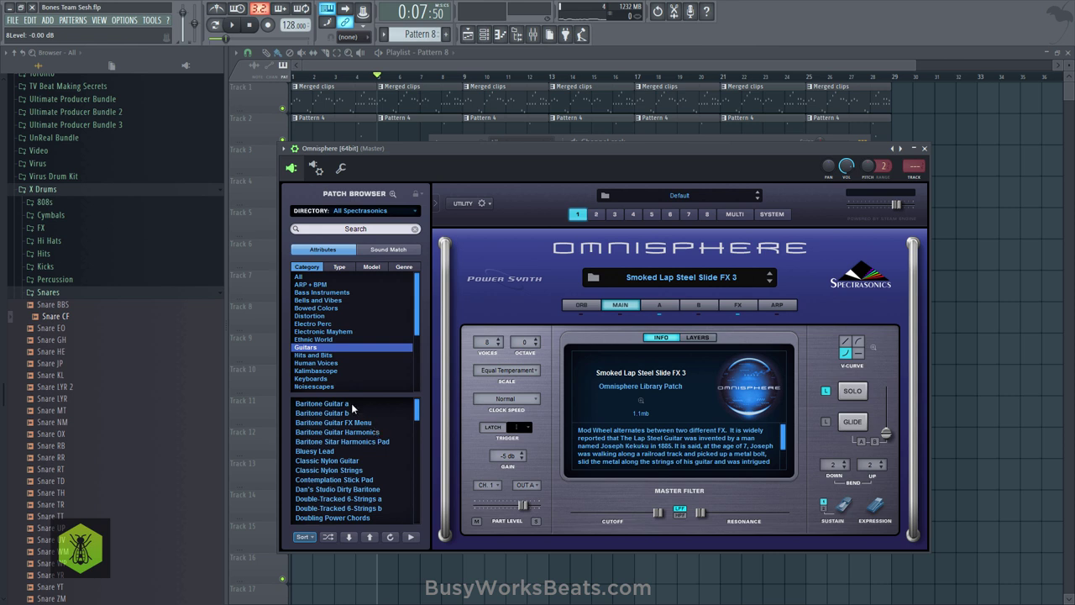
left_click(354, 463)
left_click(742, 137)
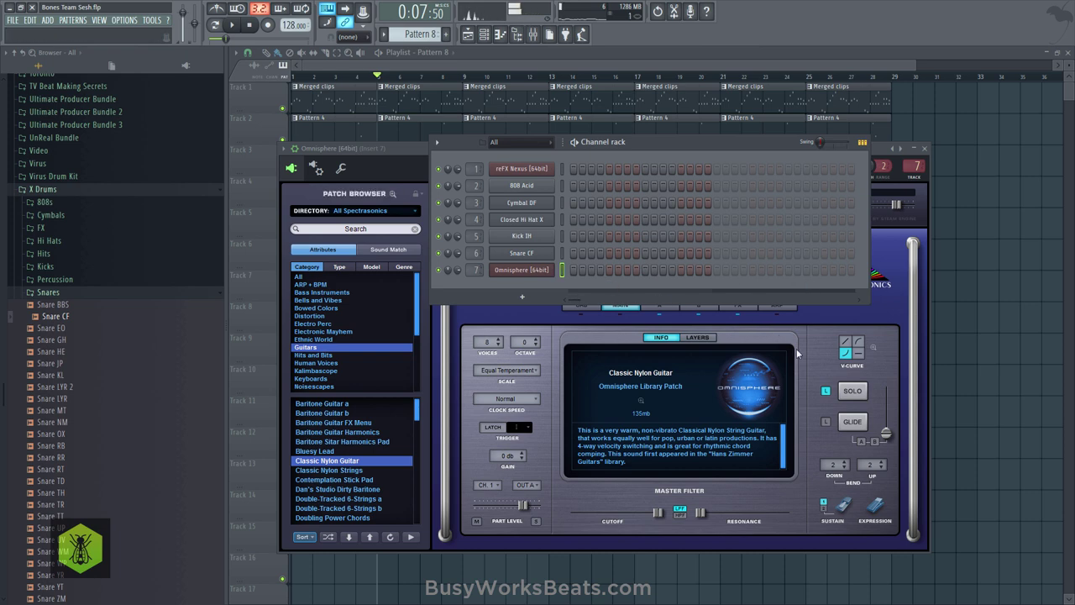
- Remove the Chorus Echo and Pro Verb effects from the patch's common FX rack and check the other layer racks
left_click(891, 326)
left_click(739, 306)
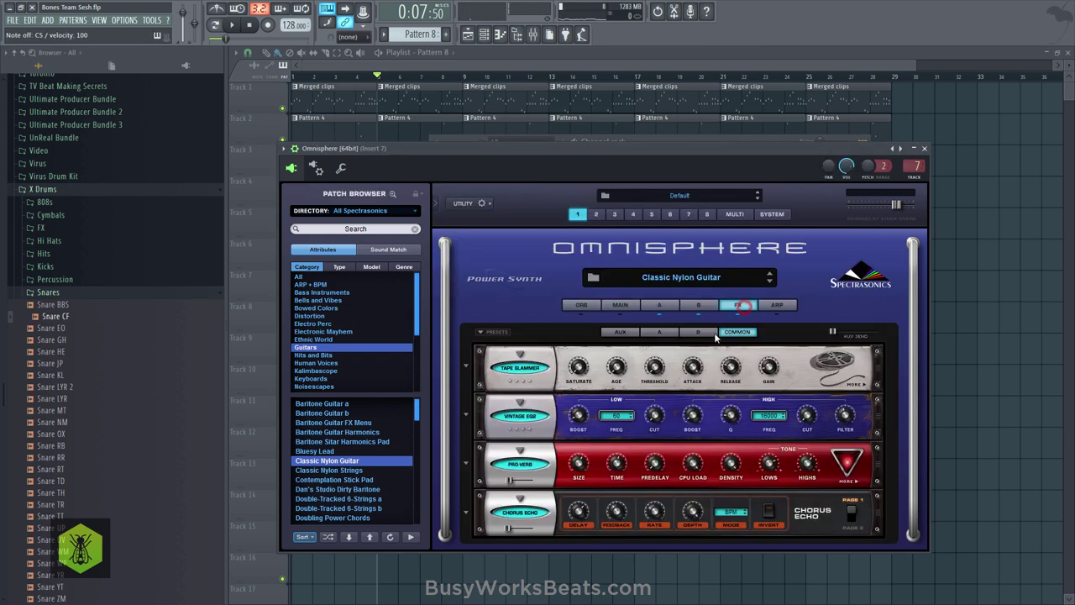
left_click(520, 497)
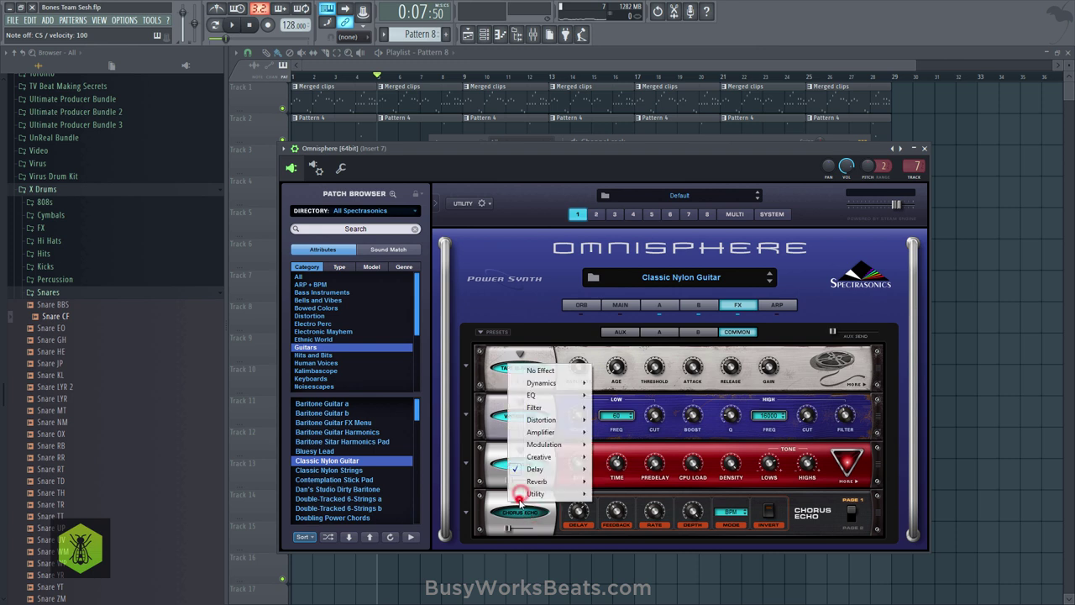
left_click(546, 370)
left_click(518, 450)
left_click(531, 461)
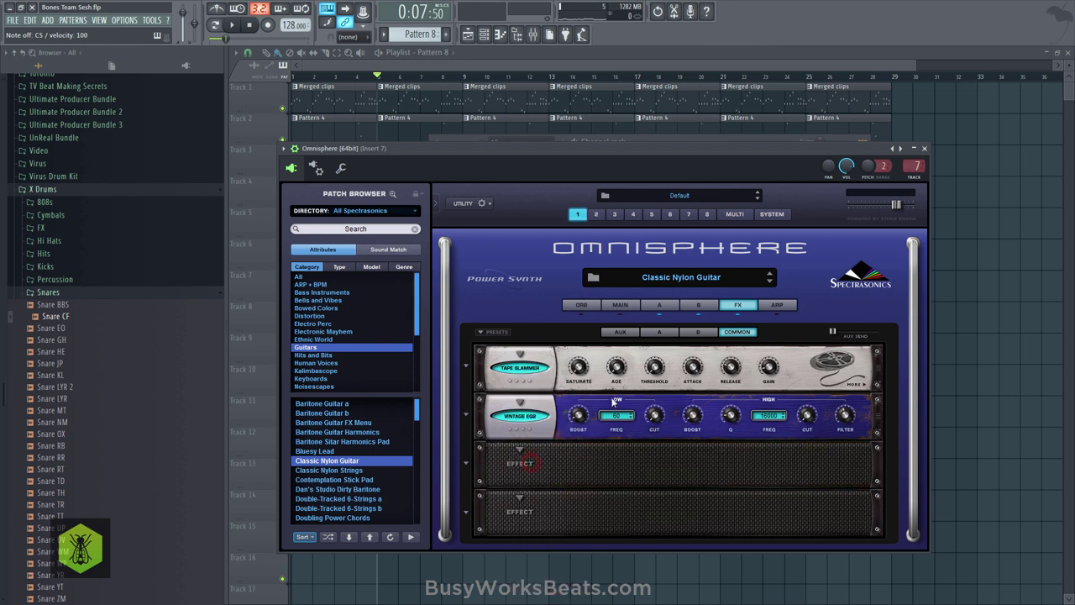
left_click(694, 332)
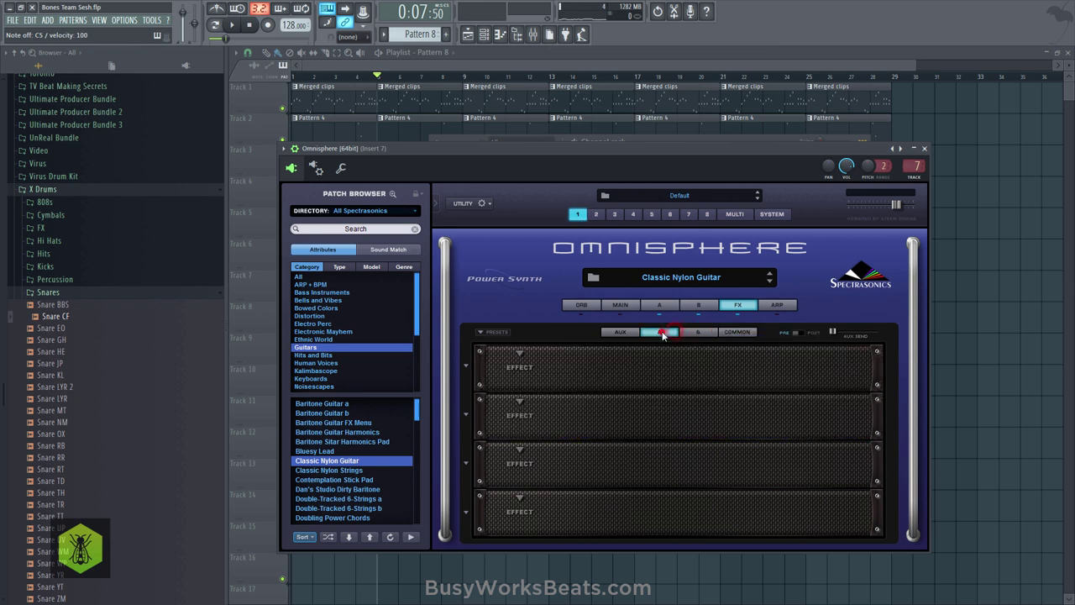
left_click(736, 332)
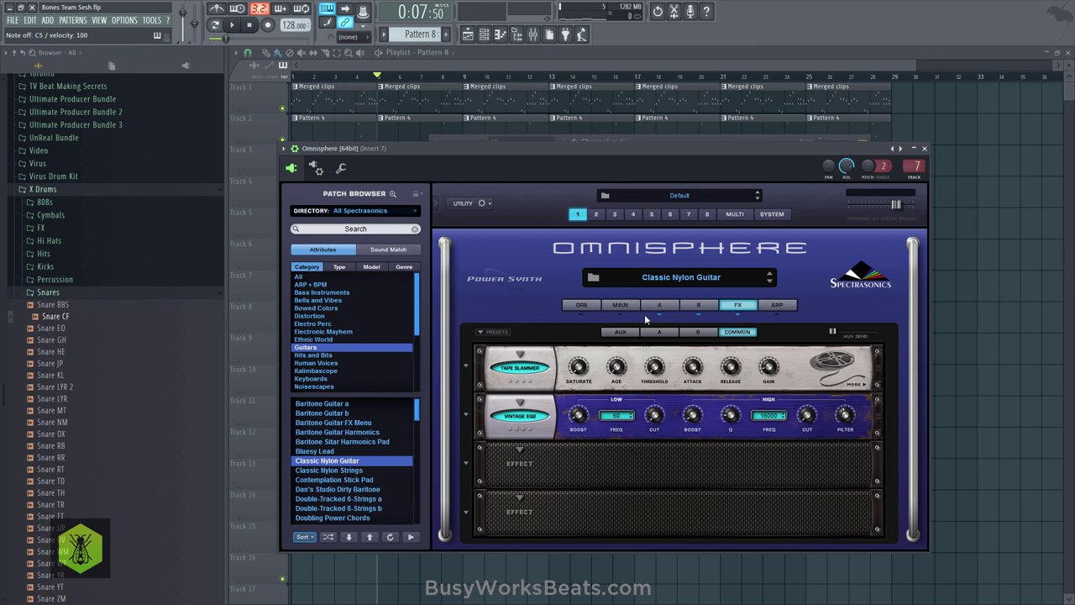
- Clear the open windows, select bars 21 through 28 as the playback range, and place Pattern 8 at bar 21 on Track 6
key("F6")
key("space")
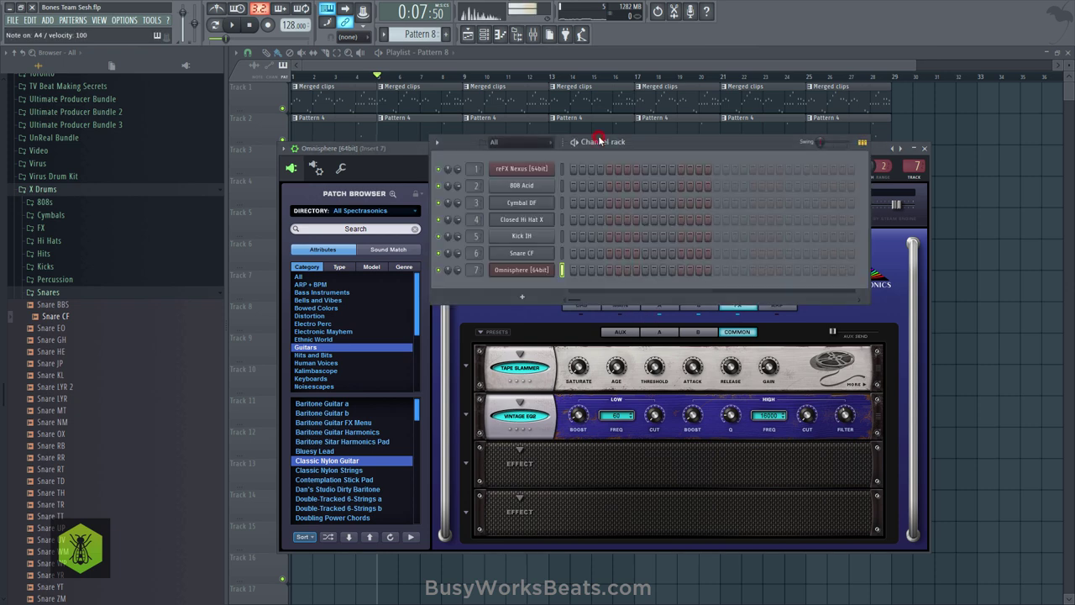
key("F12")
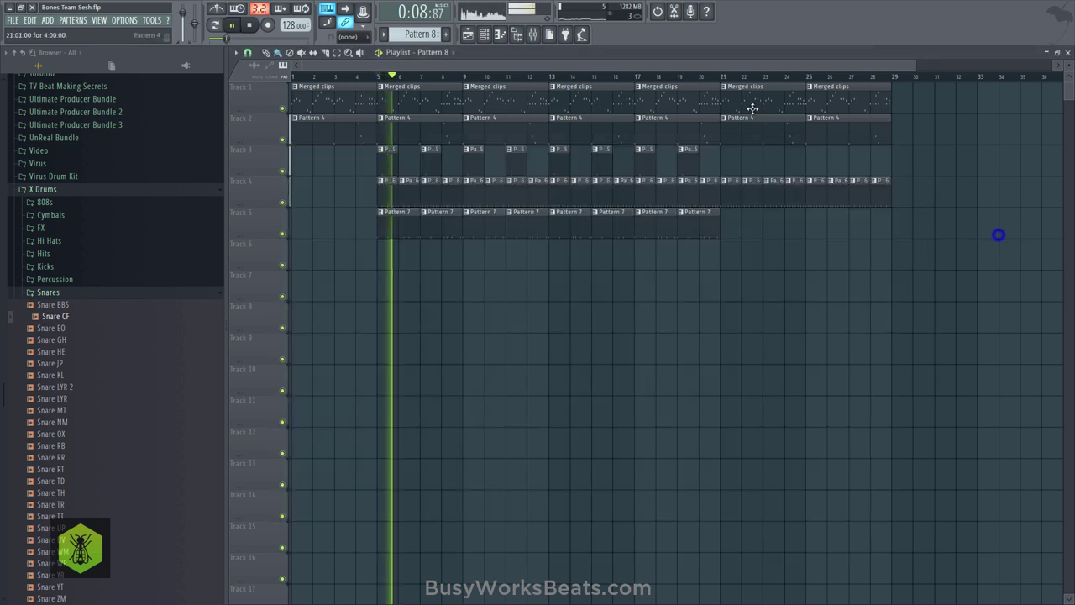
key("space")
left_click_drag(721, 77, 891, 80)
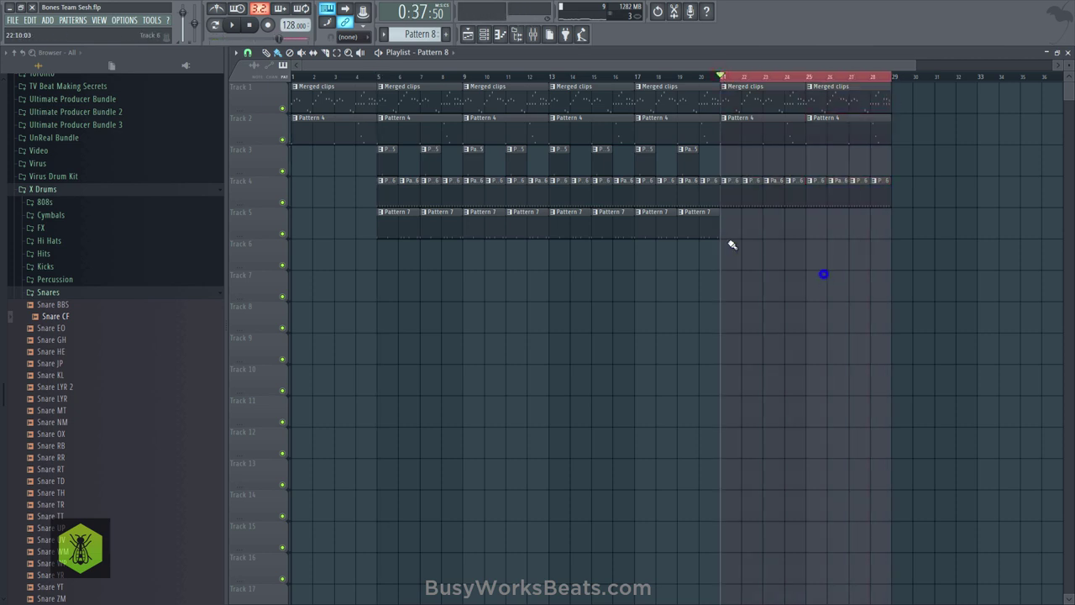
left_click(728, 247)
- Open the Omnisphere channel's piano roll and draw a one-bar F6 note at the start of bar 1
left_click(485, 35)
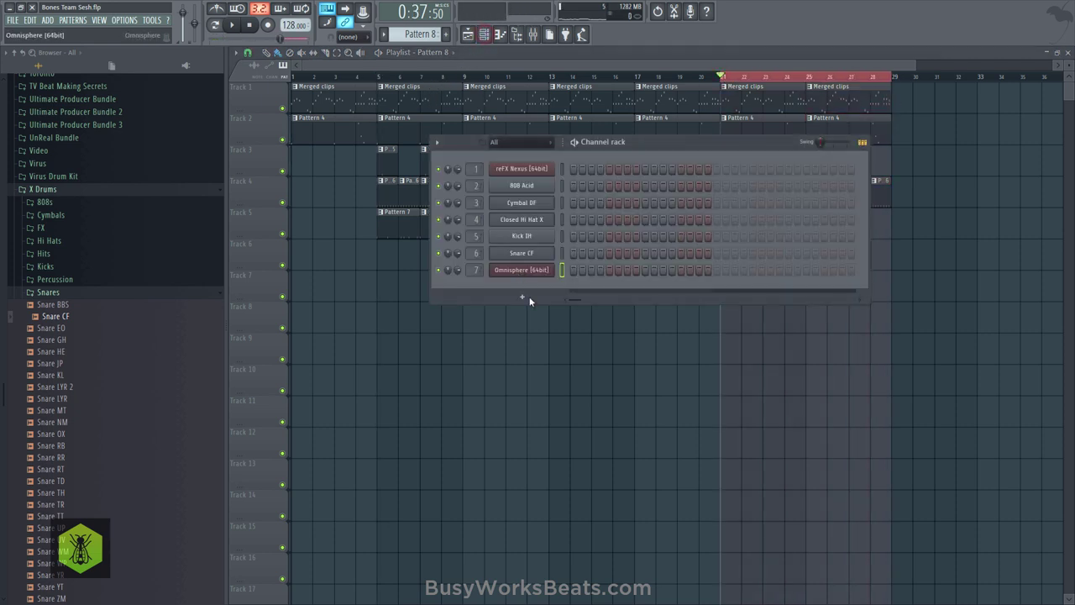
left_click(580, 342)
left_click(486, 34)
right_click(533, 262)
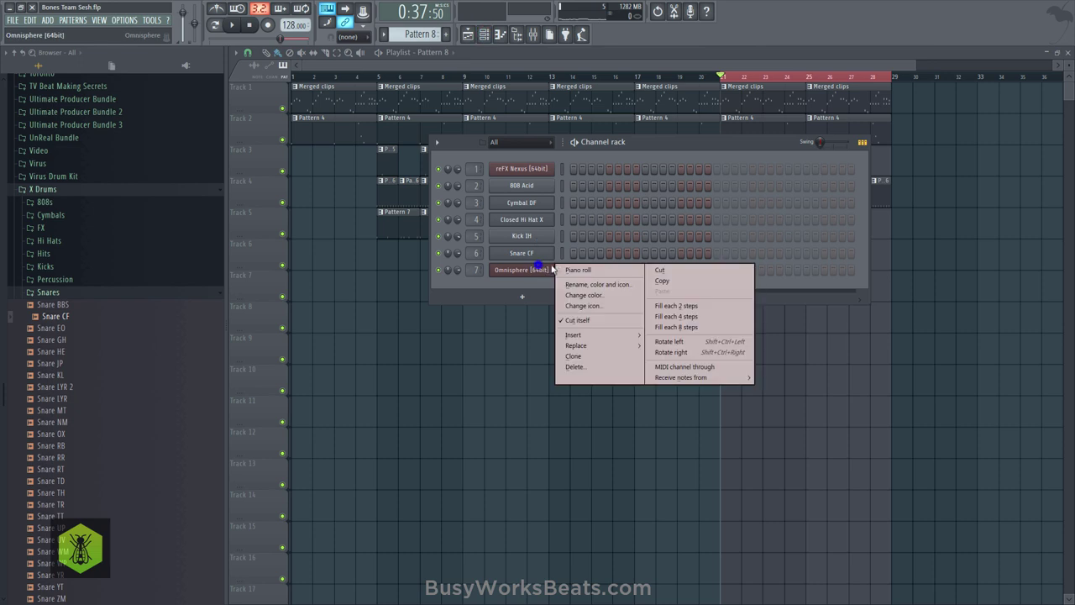
left_click(572, 271)
key("space")
key("space")
scroll(264, 161, "up", 3)
mouse_move(264, 173)
left_mouse_down()
mouse_move(261, 214)
mouse_move(260, 204)
left_mouse_up()
left_click(278, 207)
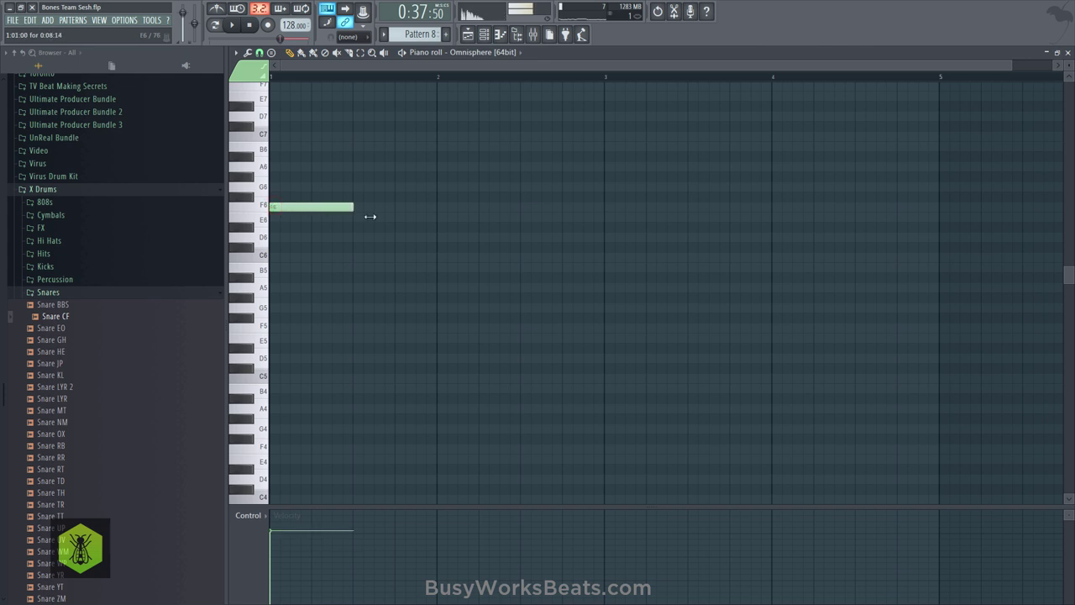
left_click_drag(369, 216, 437, 214)
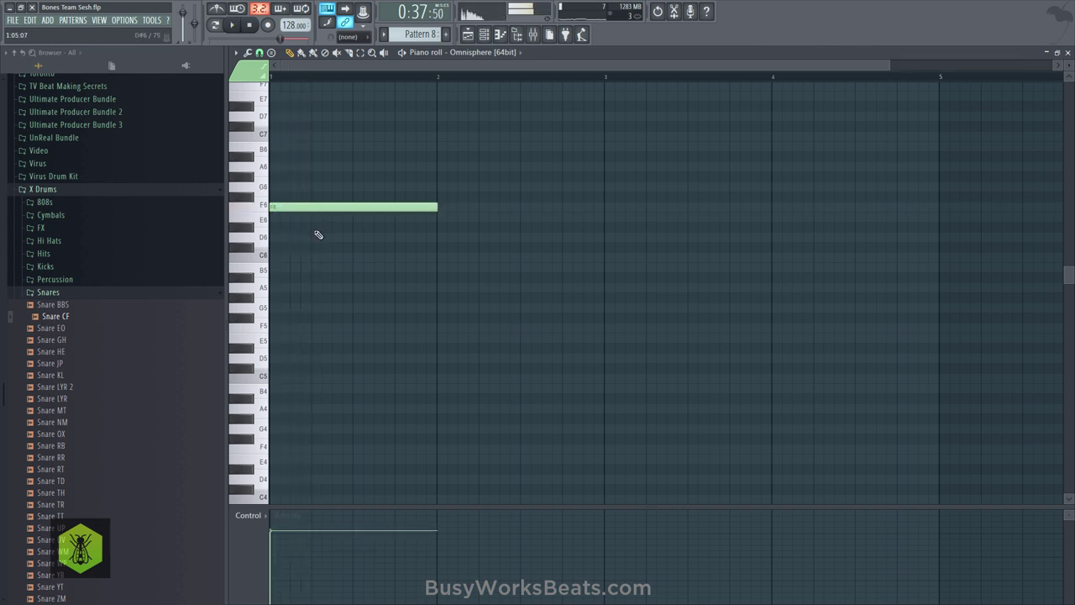
- Add one-bar D#6, C6 and C#6 notes starting on beats 2, 3 and 4 of bar 1, and audition them
left_click(312, 227)
left_click(353, 257)
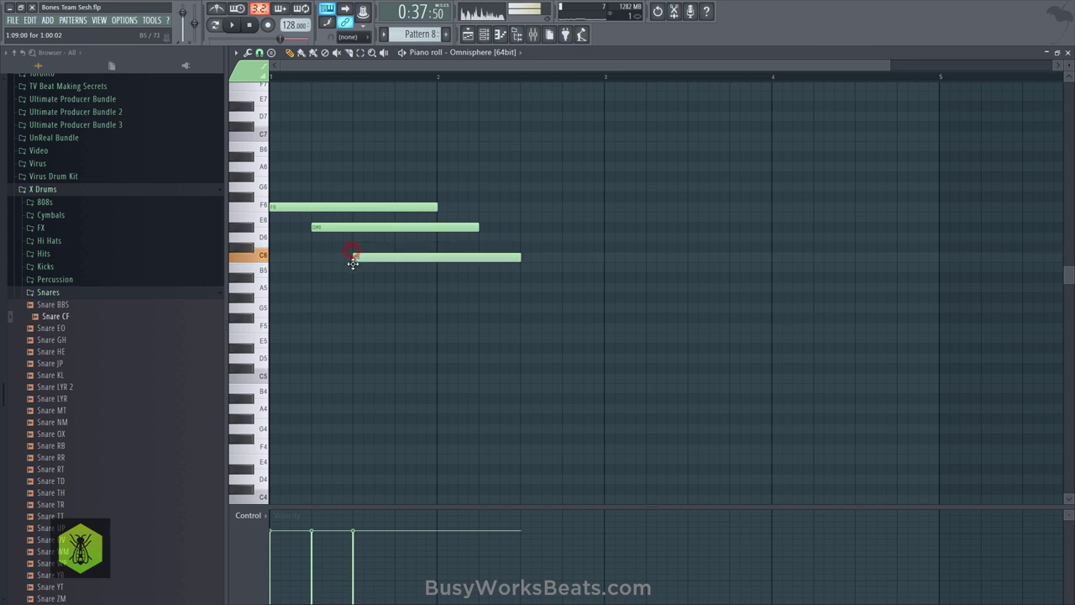
left_click(379, 245)
left_click_drag(384, 245, 394, 245)
key("space")
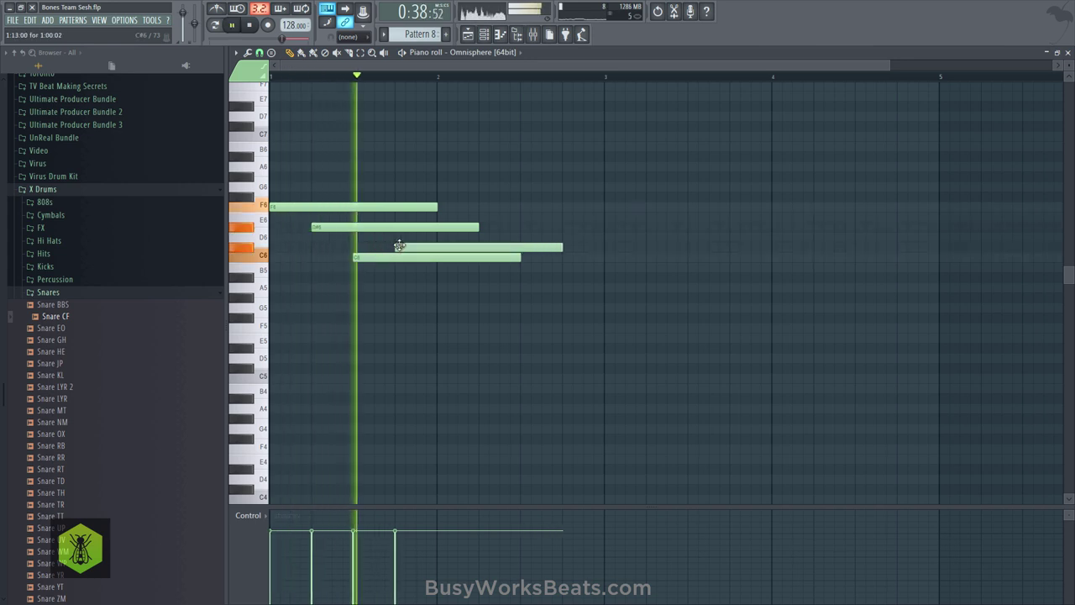
key("space")
- Slice the overlapping notes at the start of bar 2, delete the parts beyond it, and audition the trimmed run
left_click_drag(424, 166, 446, 271)
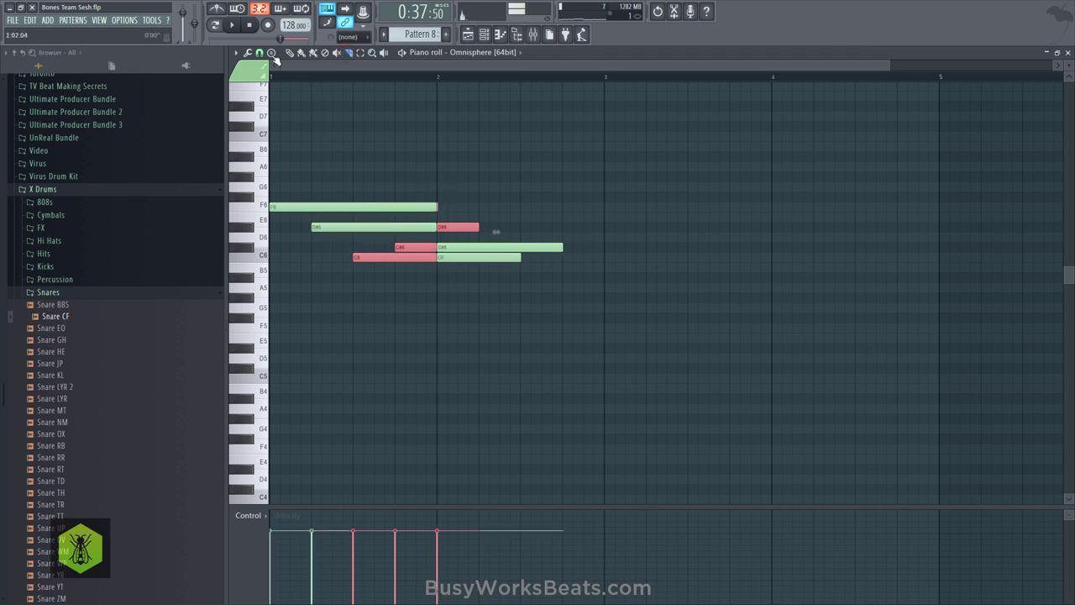
left_click_drag(454, 177, 439, 269)
key("Delete")
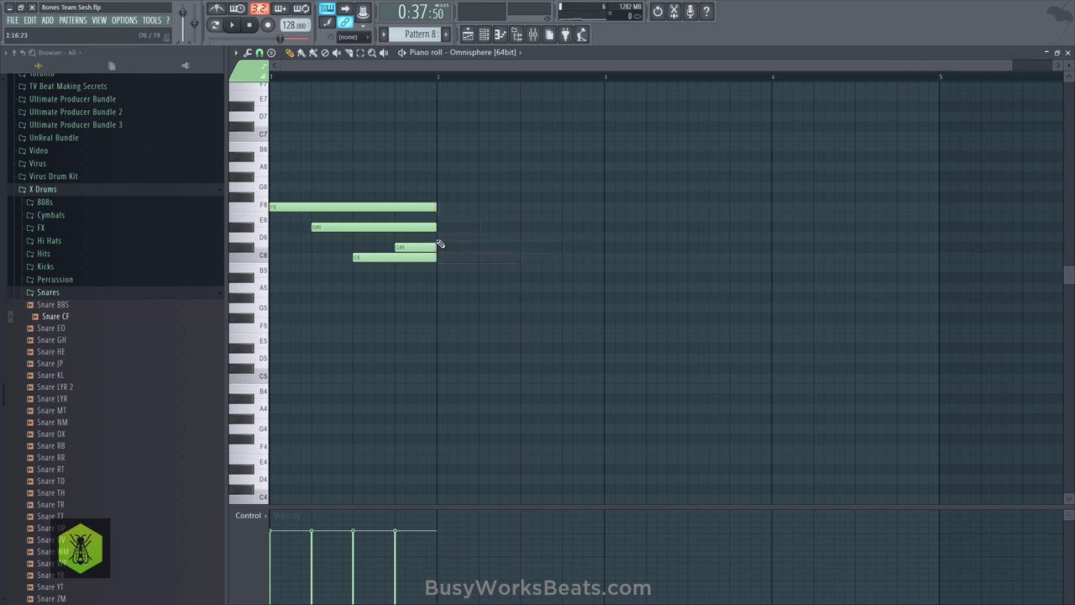
key("space")
- Draw C6, A#5, F5 and D#5 notes at steps 1, 3, 9 and 13 of bar 2, saving the project and auditioning
left_click_drag(445, 222, 460, 274)
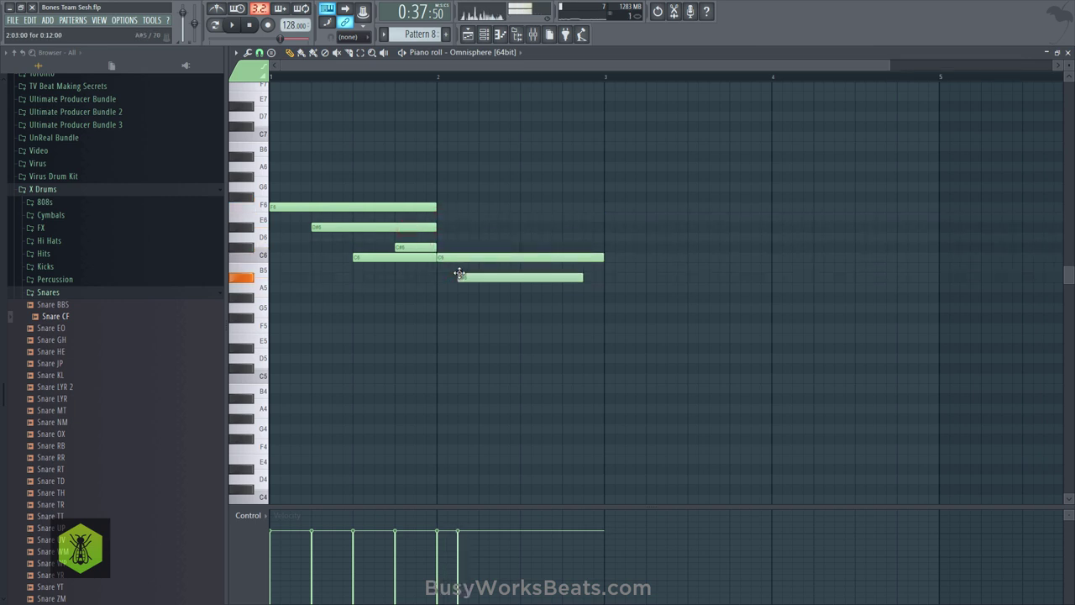
key("ctrl+s")
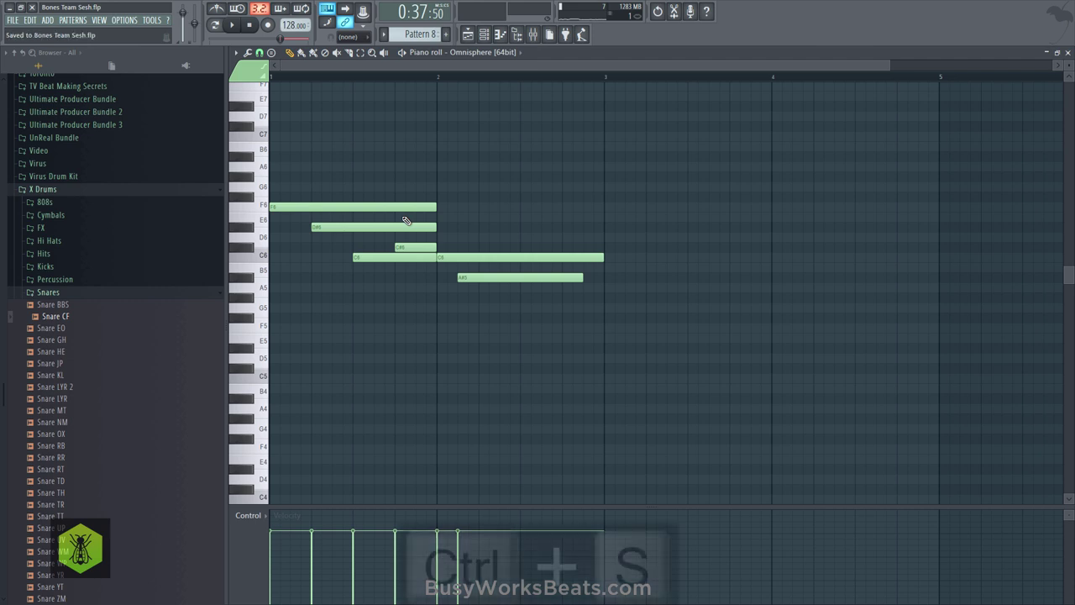
left_click(406, 261)
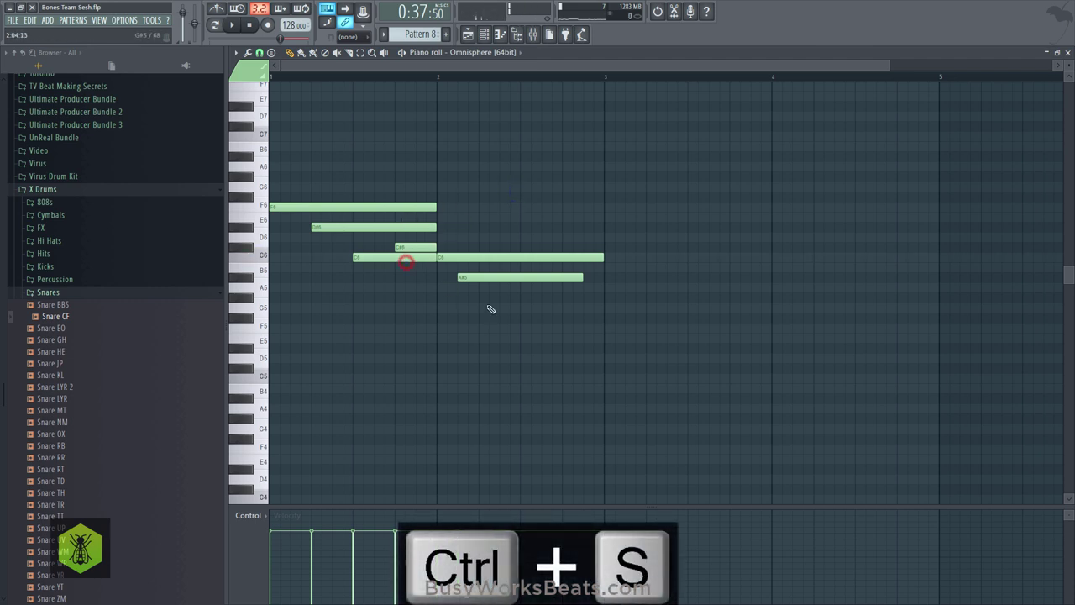
left_click(417, 251)
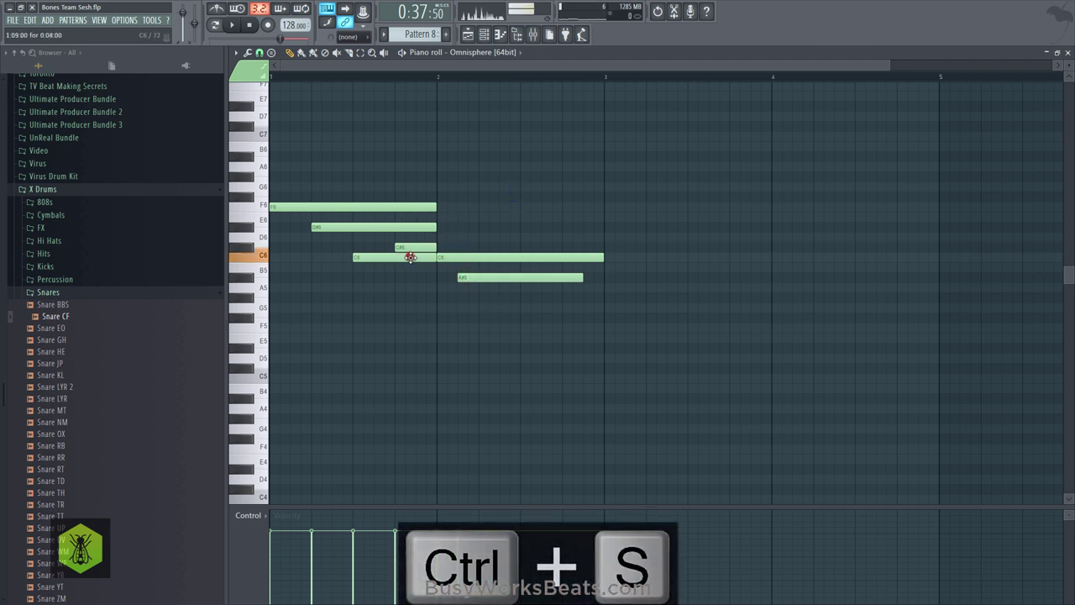
left_click_drag(491, 299, 478, 337)
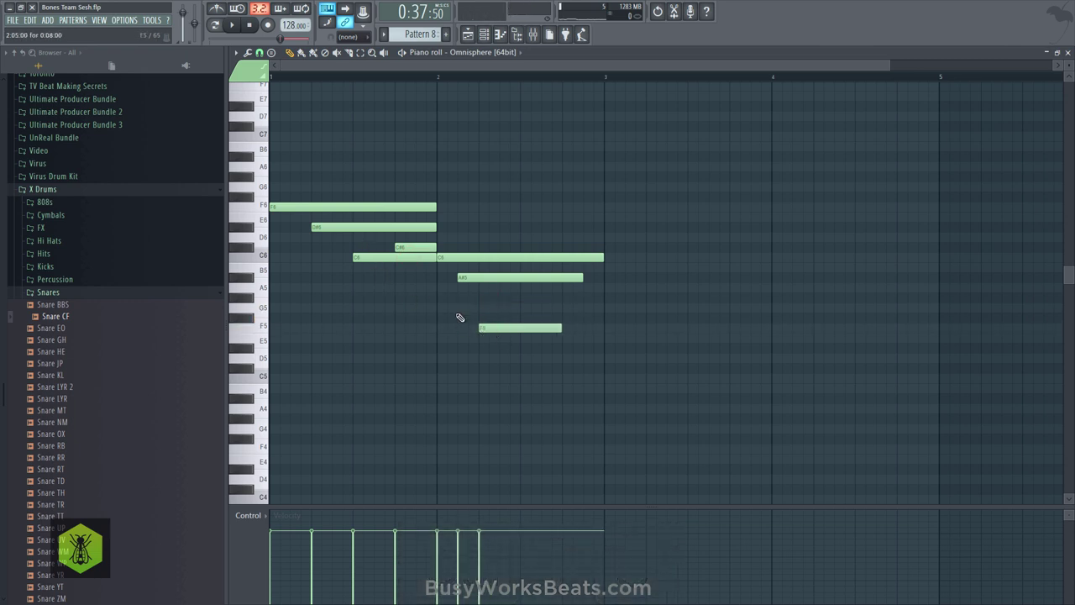
left_click_drag(520, 329, 569, 324)
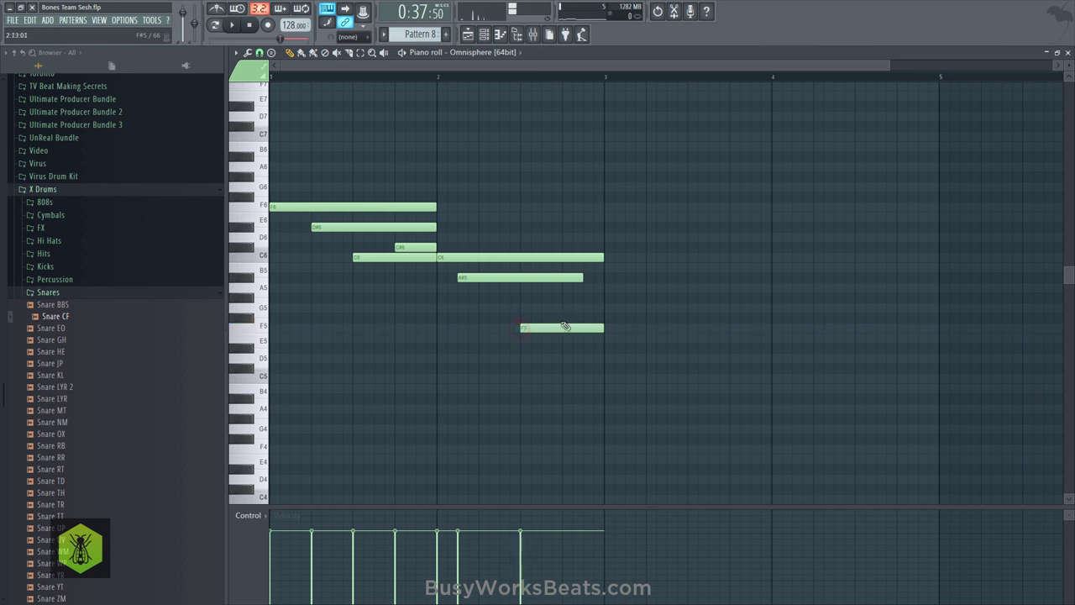
left_click(566, 349)
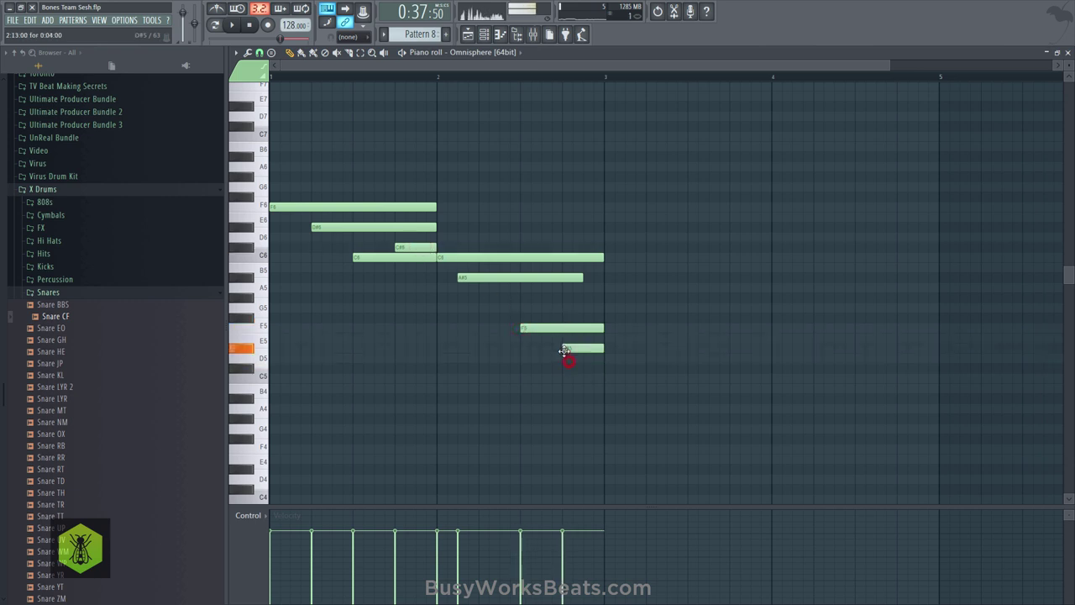
key("space")
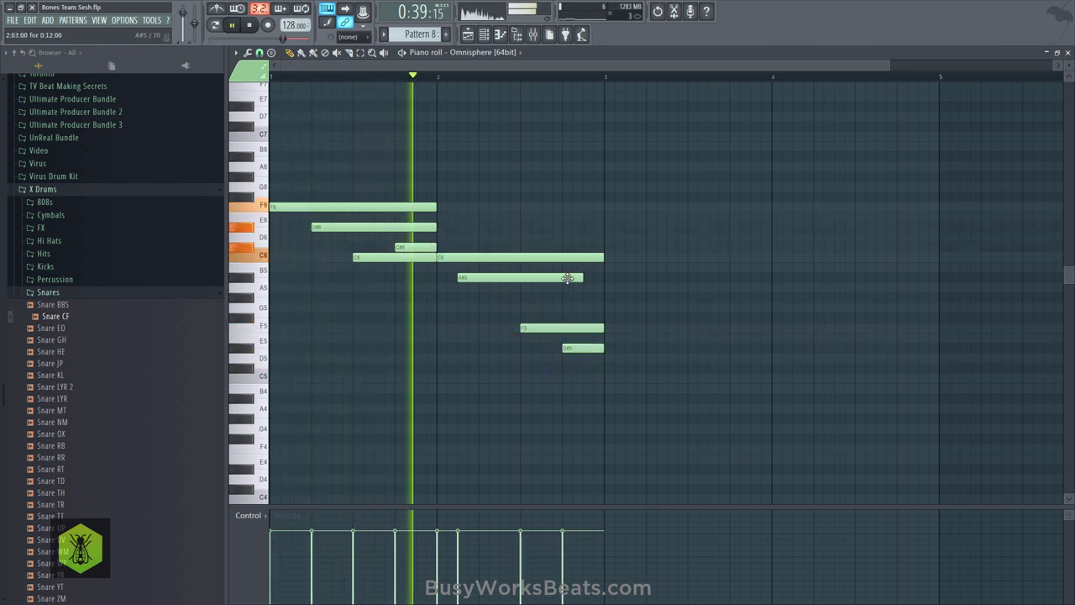
- Shift the A#5 note to step 5 of bar 2, raise the F5 note to F#5, and audition the melody
left_click_drag(558, 279, 624, 287)
key("space")
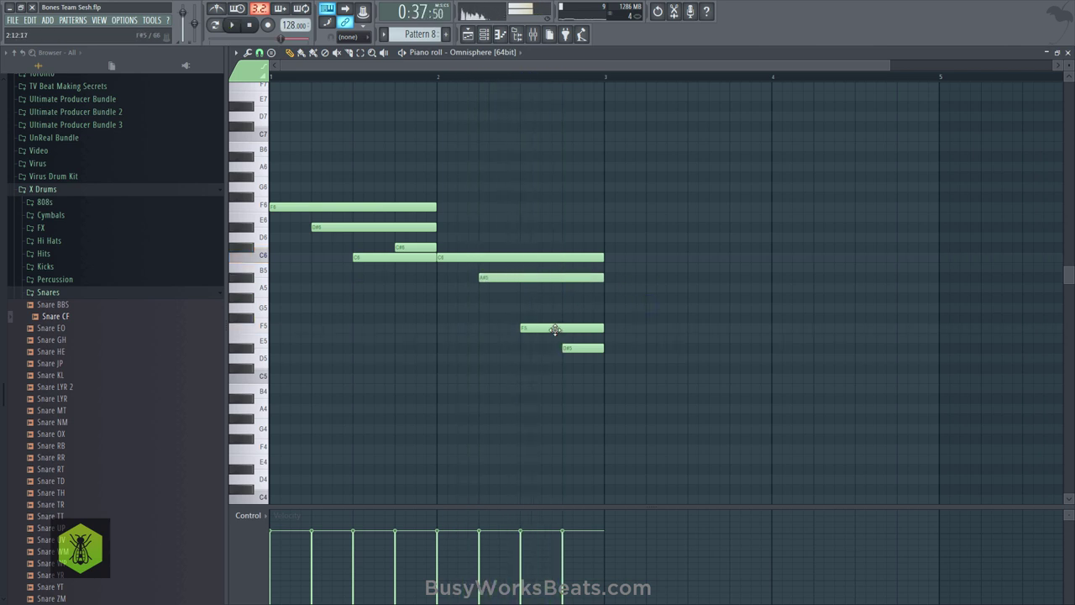
left_click_drag(552, 329, 576, 307)
key("space")
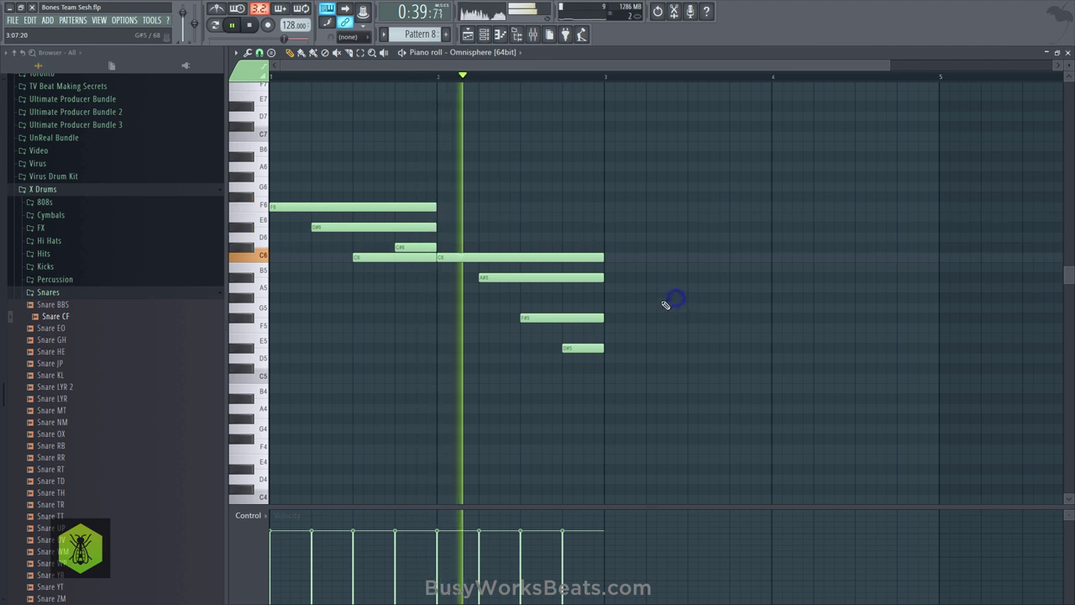
- Raise the last note of bar 2 to F5, save the project, and audition the melody
key("space")
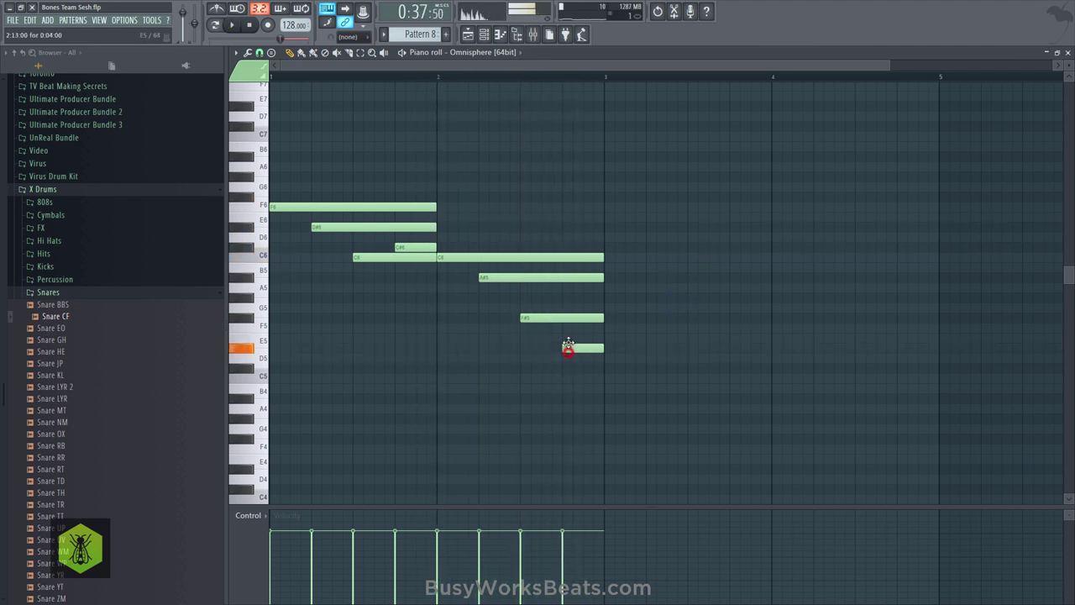
left_click_drag(568, 346, 413, 285)
key("space")
left_click_drag(403, 248, 413, 268)
left_click(432, 317)
key("ctrl+s")
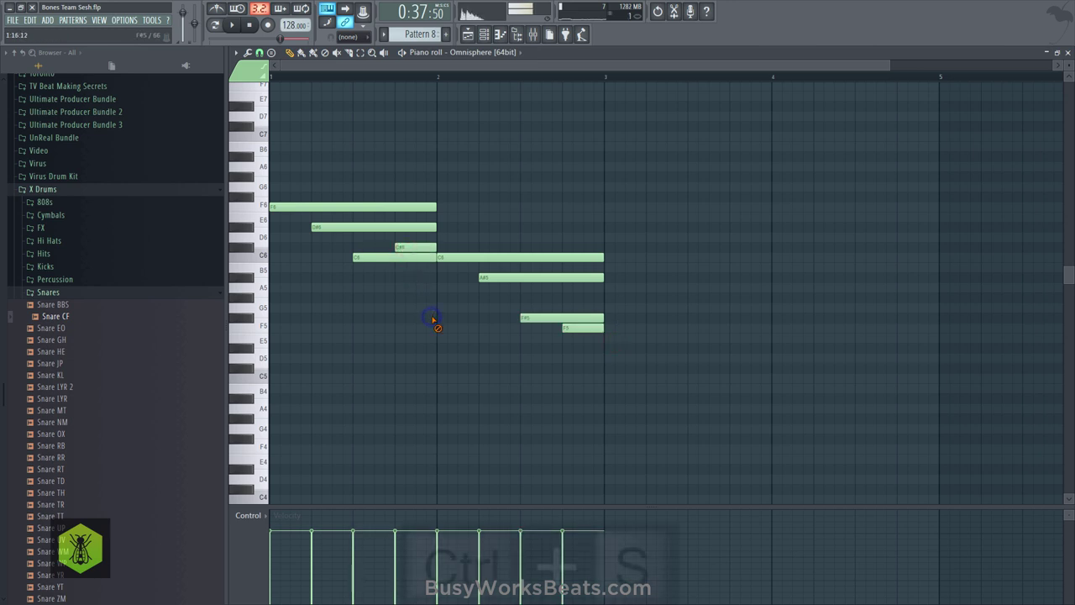
left_click(580, 317)
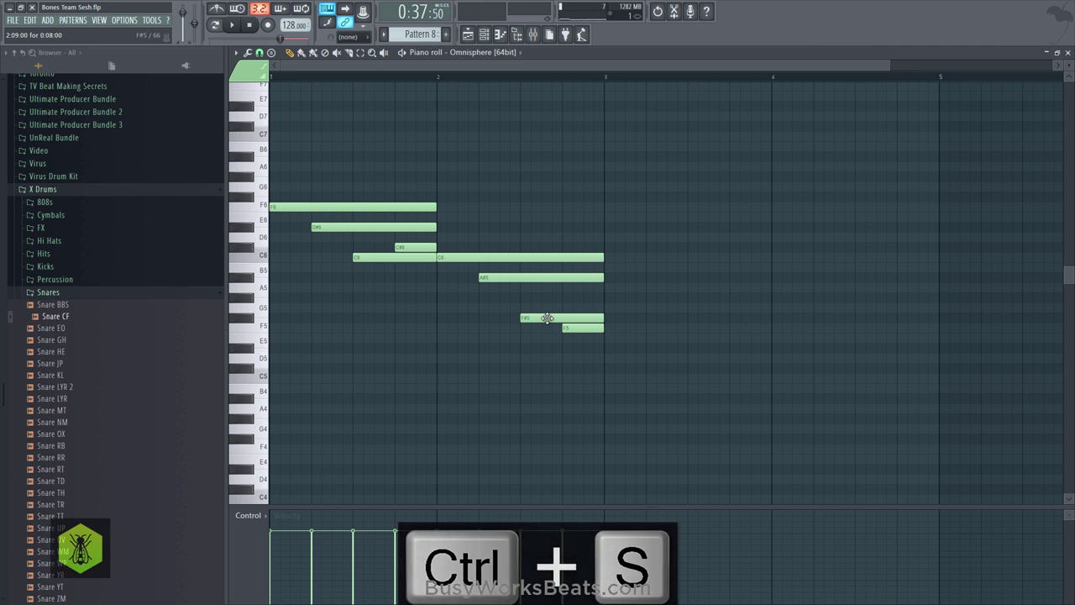
key("space")
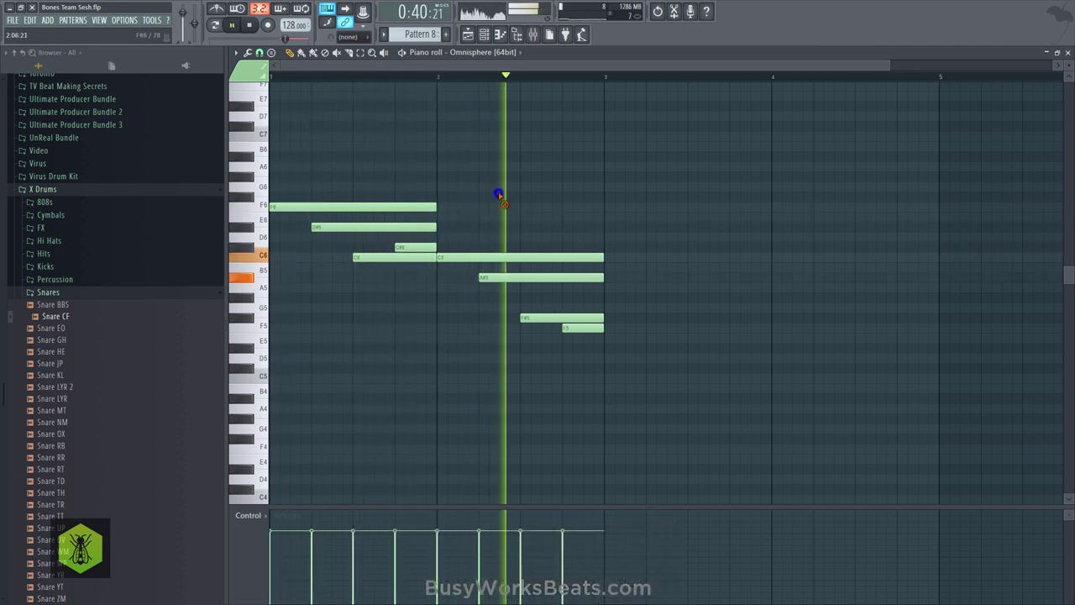
key("space")
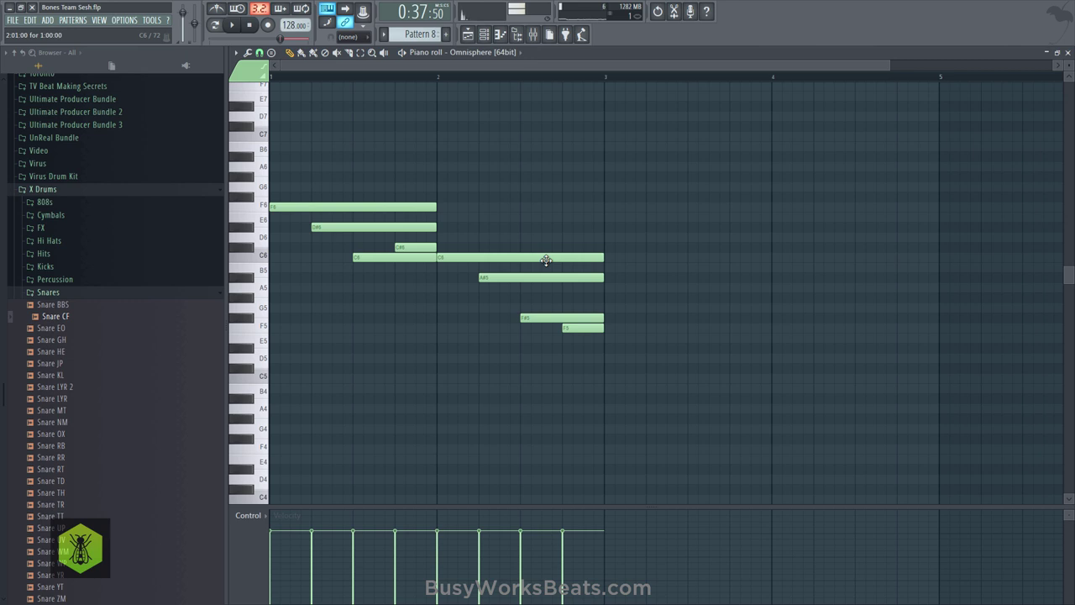
- Draw half-bar notes on each beat: D#5, F5, F#5, A#5 in bar 3 and F#5, A#5, F#5, F5 in bar 4
mouse_move(634, 262)
left_mouse_down()
mouse_move(605, 307)
mouse_move(602, 348)
left_mouse_up()
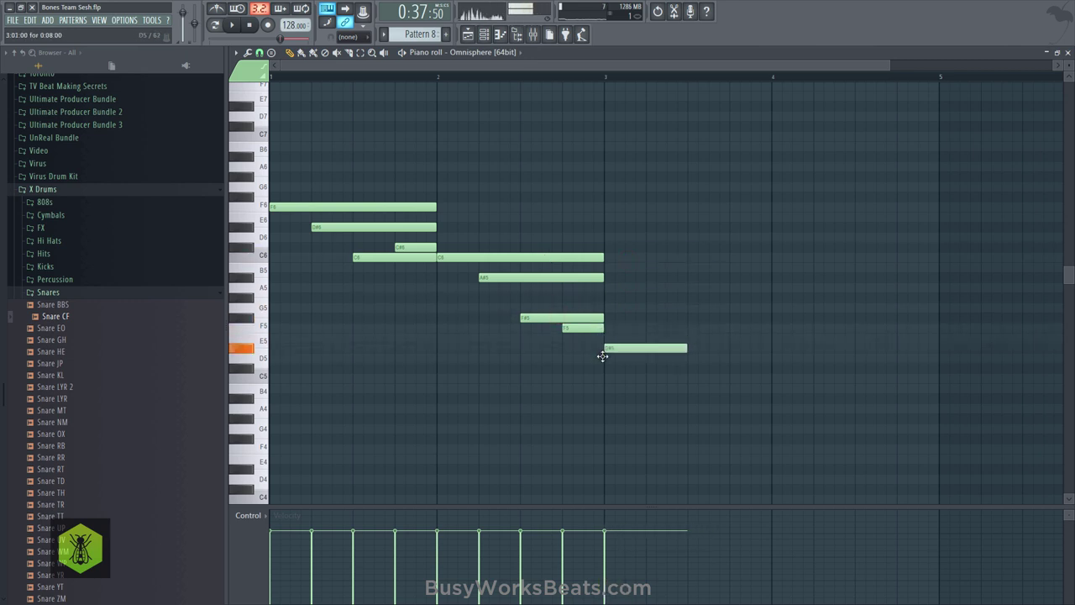
left_click(647, 328)
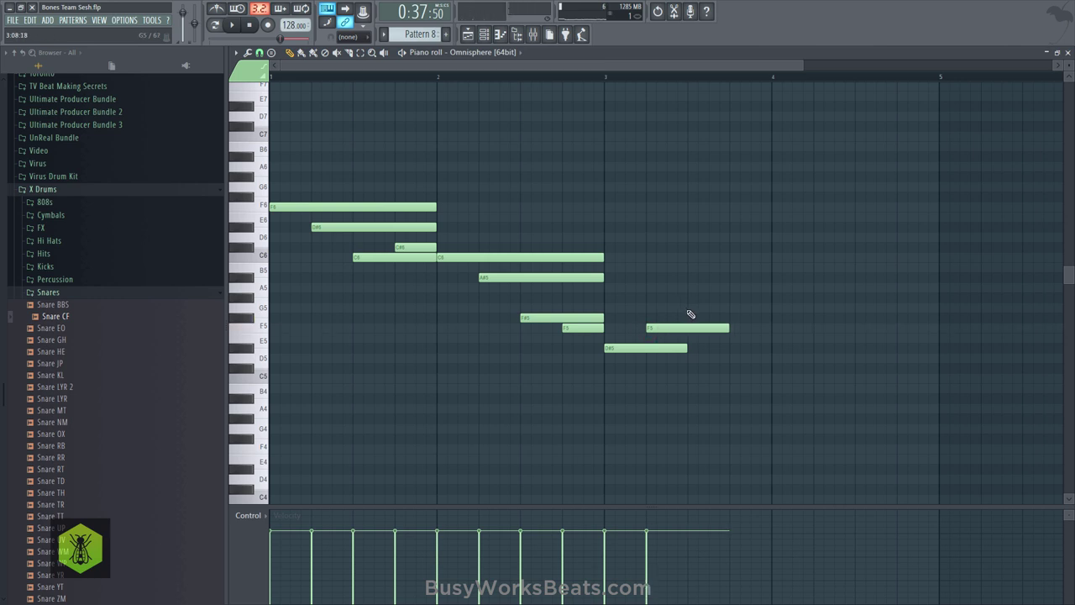
left_click(688, 318)
left_click(731, 277)
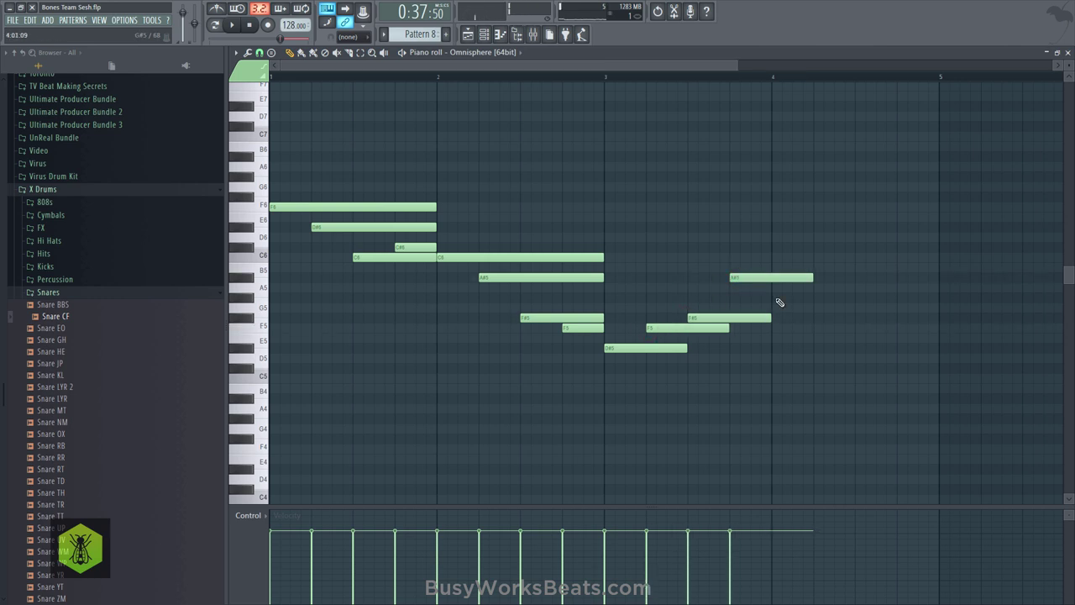
left_click(776, 317)
left_click(817, 277)
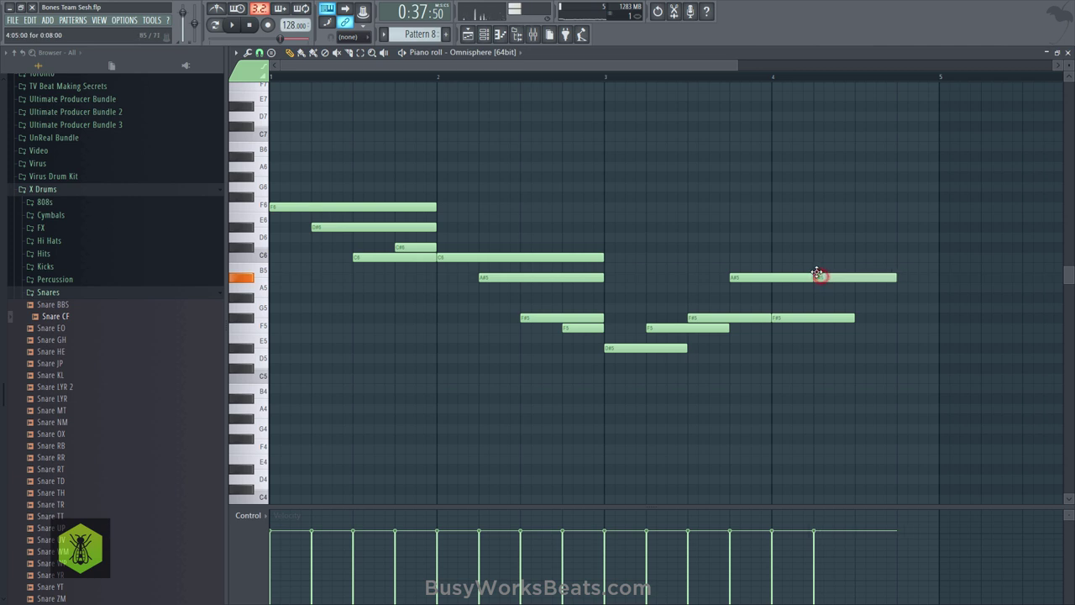
left_click(858, 319)
left_click(899, 328)
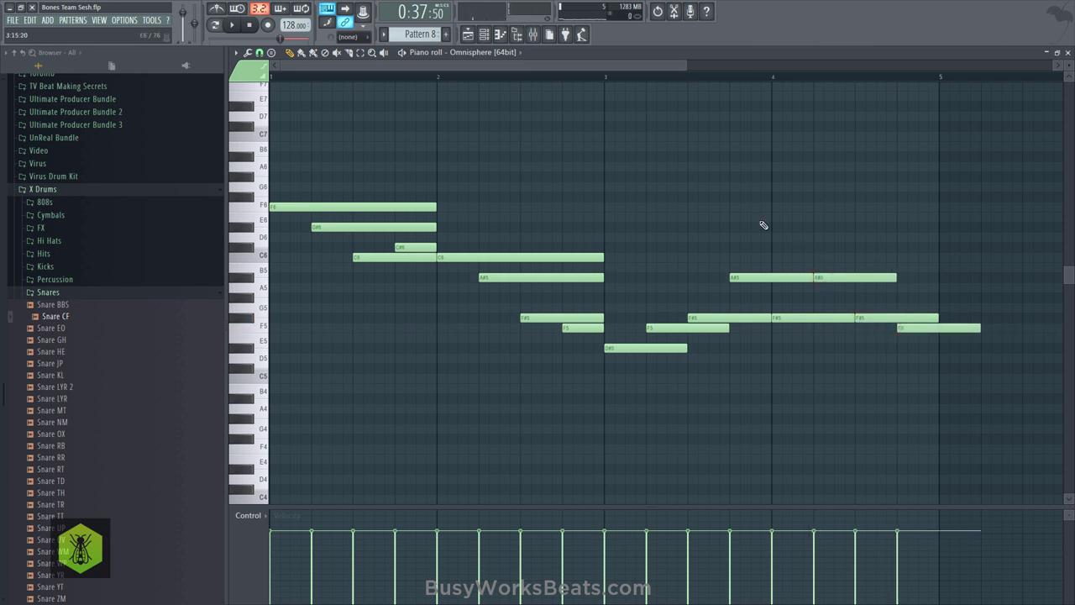
- Lengthen the D#5, F5 and F#5 notes of bar 3, slice them at the start of bar 4, and delete the overhanging parts
left_click_drag(630, 248, 771, 353)
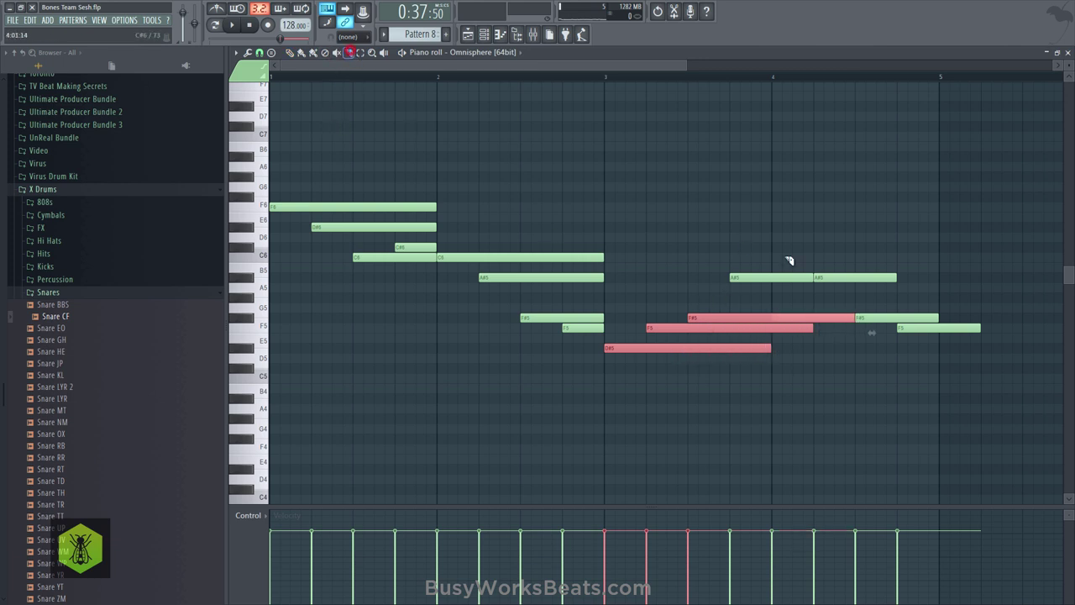
left_click_drag(776, 356, 773, 357)
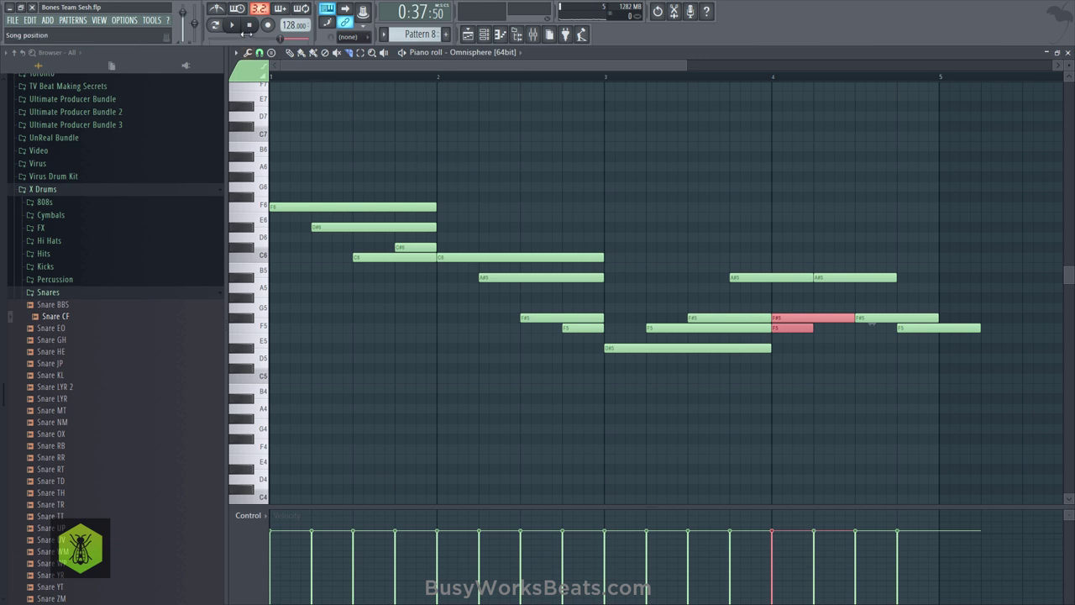
key("Delete")
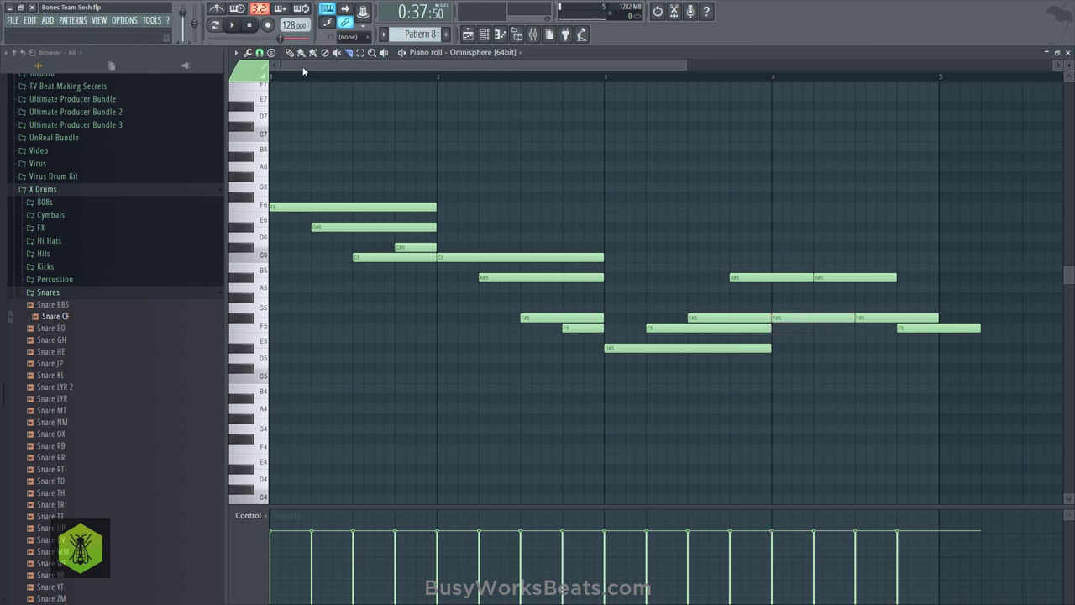
- Lengthen the bar 4 notes, trim away everything past the start of bar 5, and audition the melody
mouse_move(850, 254)
left_mouse_down()
mouse_move(935, 343)
mouse_move(877, 278)
mouse_move(937, 279)
mouse_move(941, 334)
left_mouse_up()
key("space")
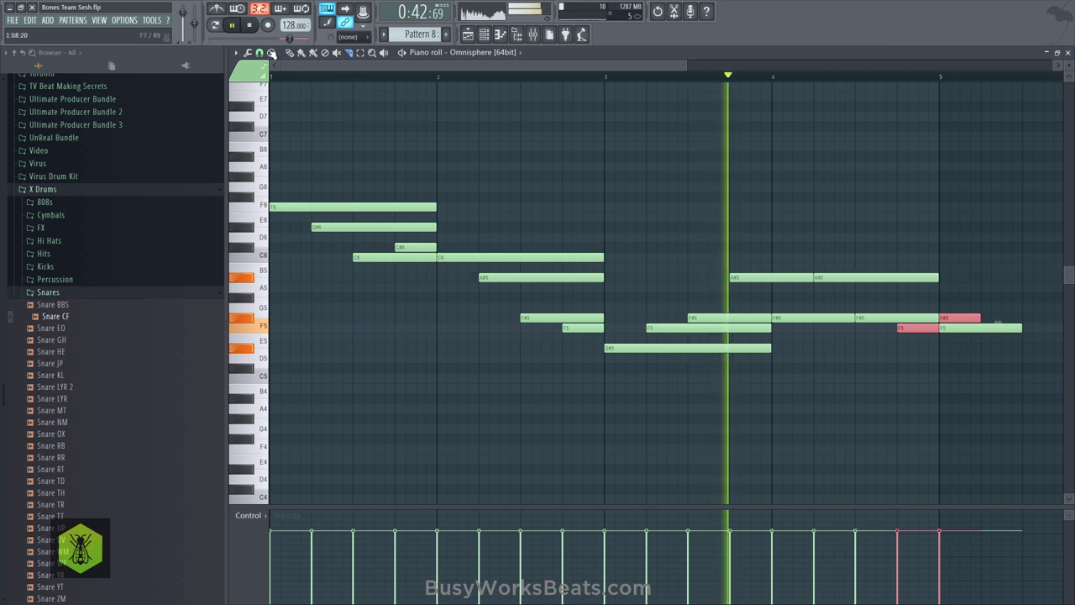
left_click_drag(954, 295, 965, 334)
right_click(963, 329)
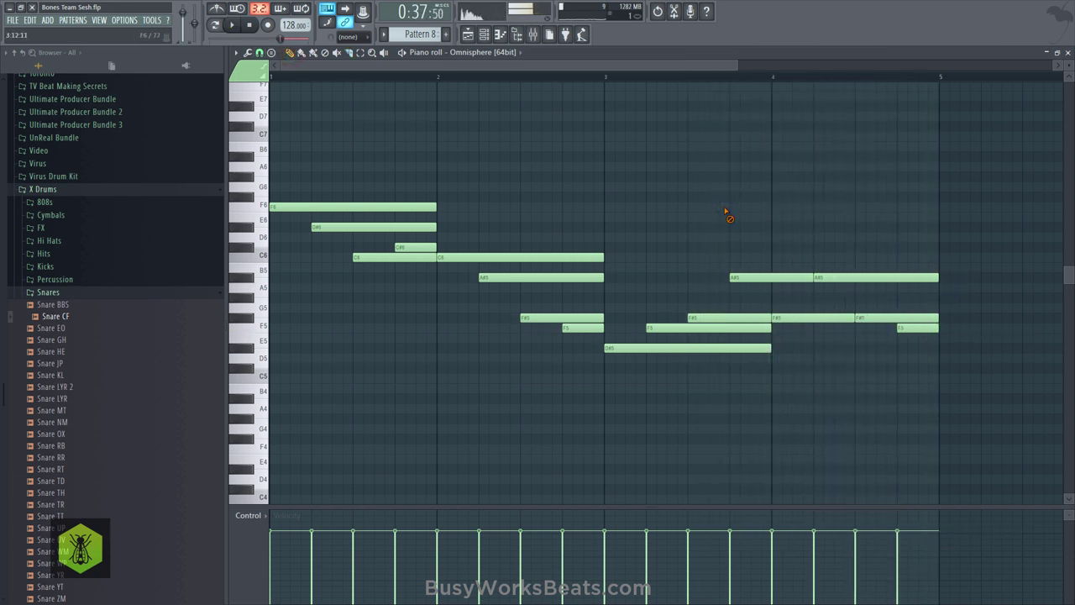
- Close the piano roll, save, add an Analog Chorus in Omnisphere's third common effect slot, and audition it
left_click(1067, 54)
left_click(527, 270)
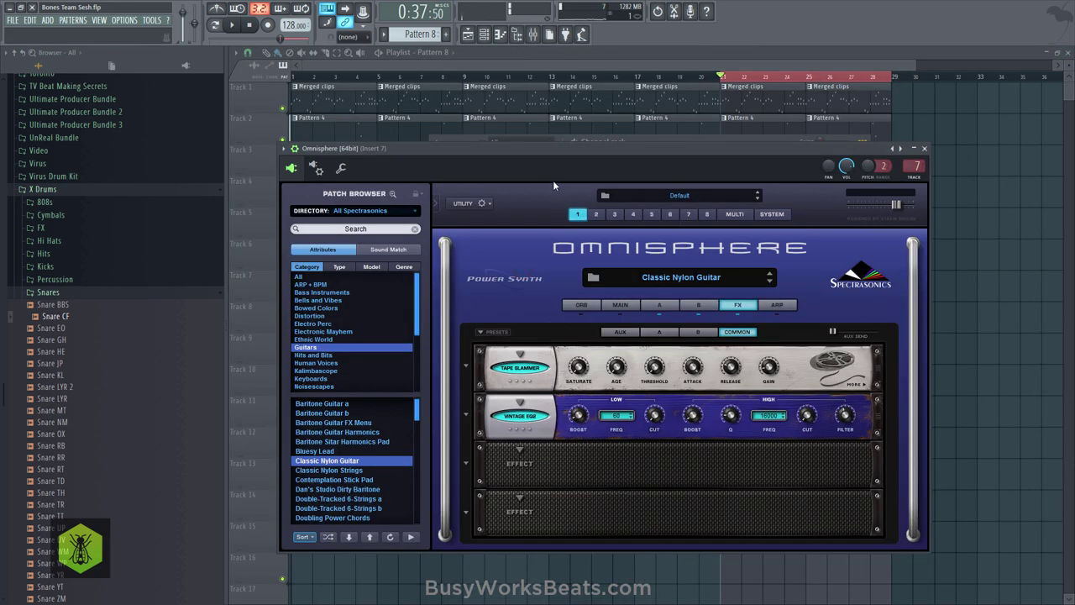
key("ctrl+s")
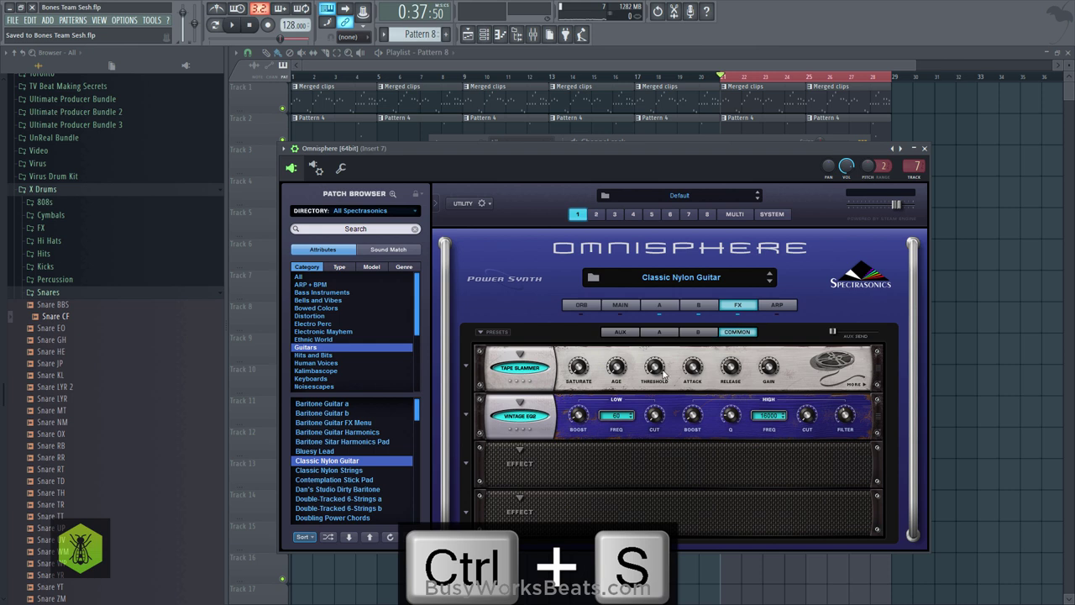
left_click(527, 456)
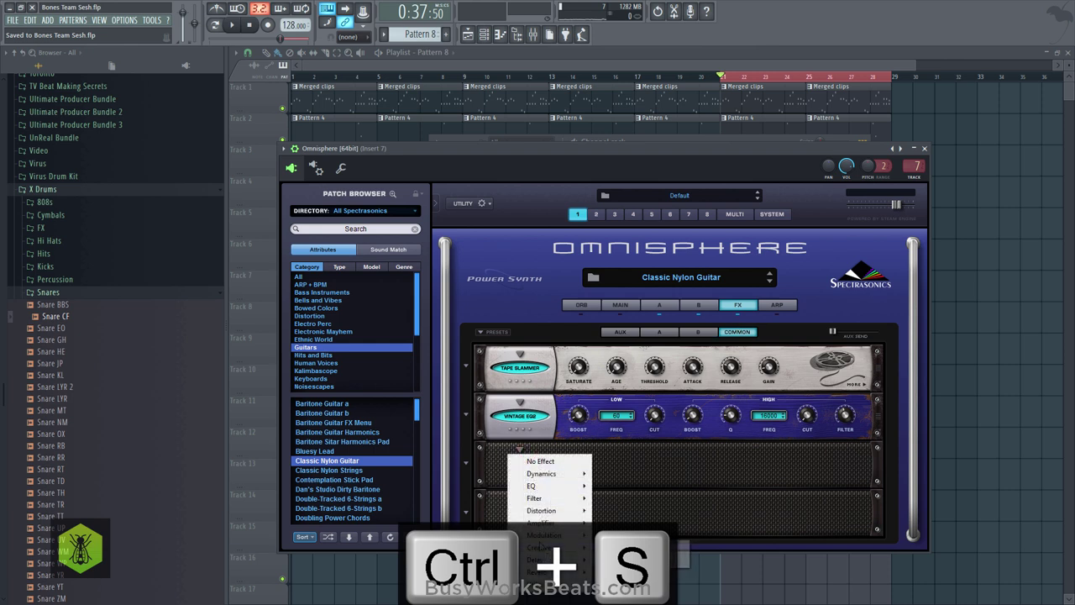
mouse_move(550, 535)
left_click(633, 385)
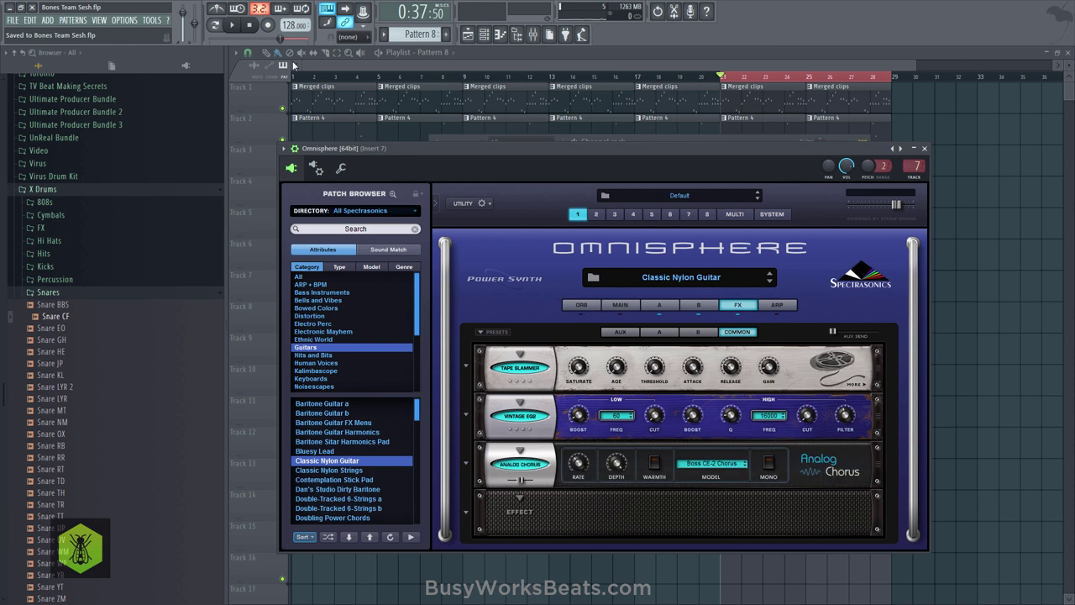
left_click(225, 25)
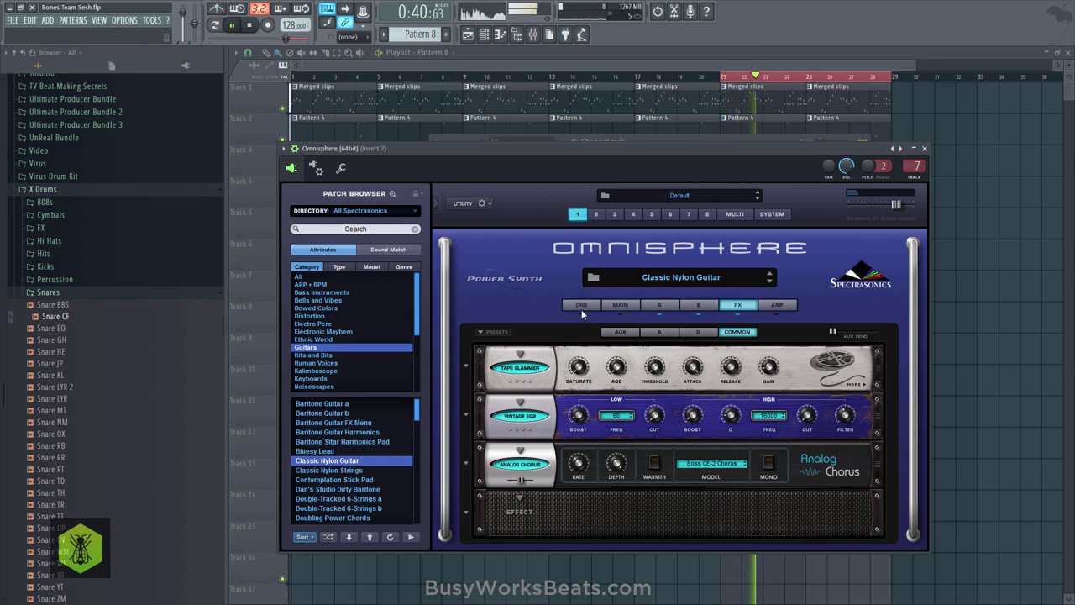
key("space")
left_click(339, 170)
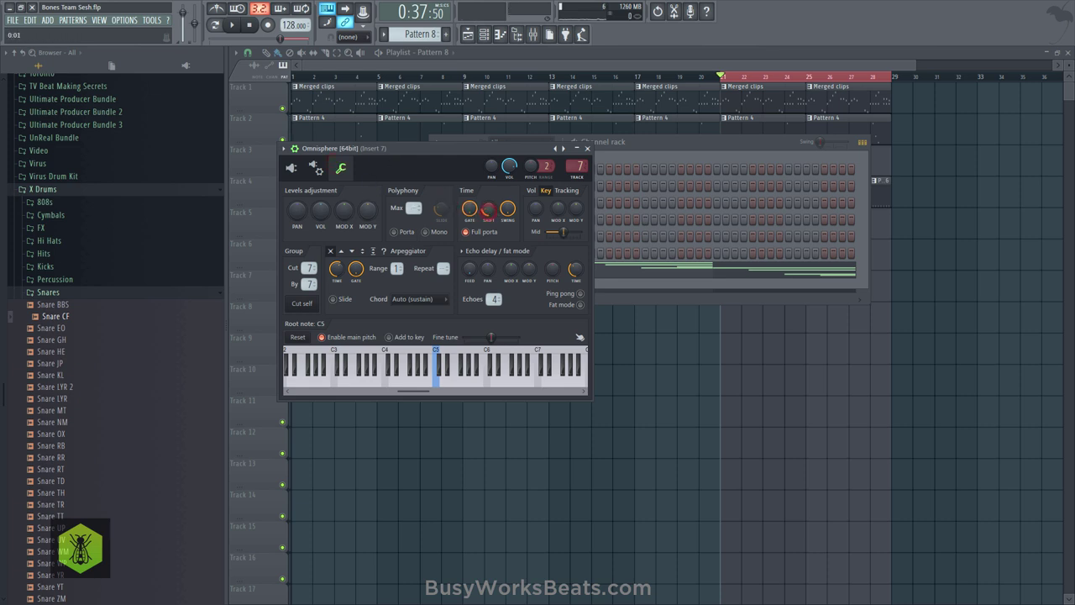
key("ctrl+s")
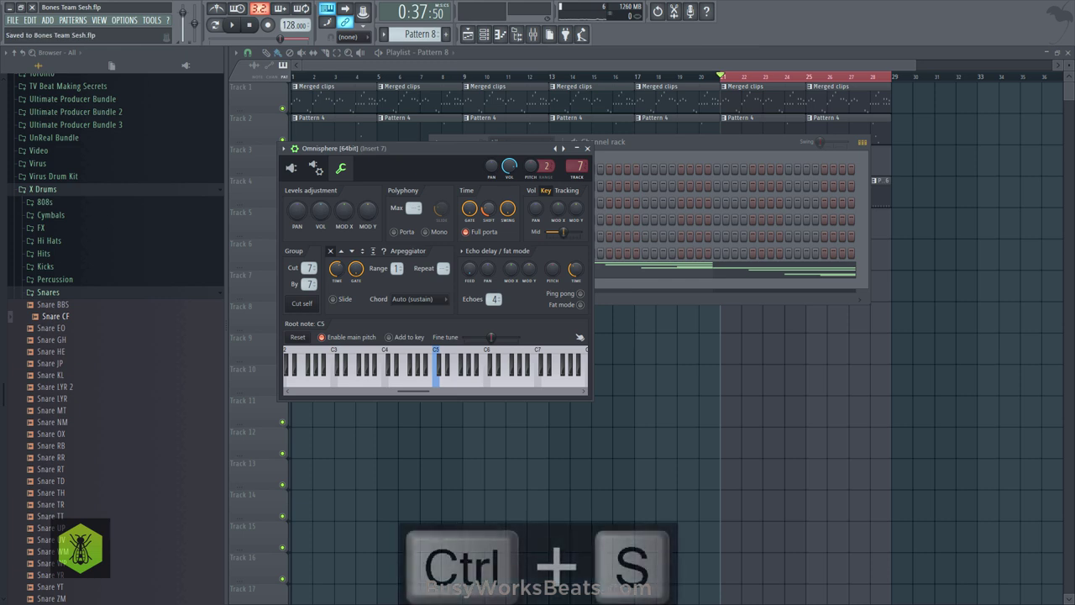
- Change the piano roll snap setting to allow fine moves, and nudge the opening F6 note slightly around the start of bar 1
left_click(640, 271)
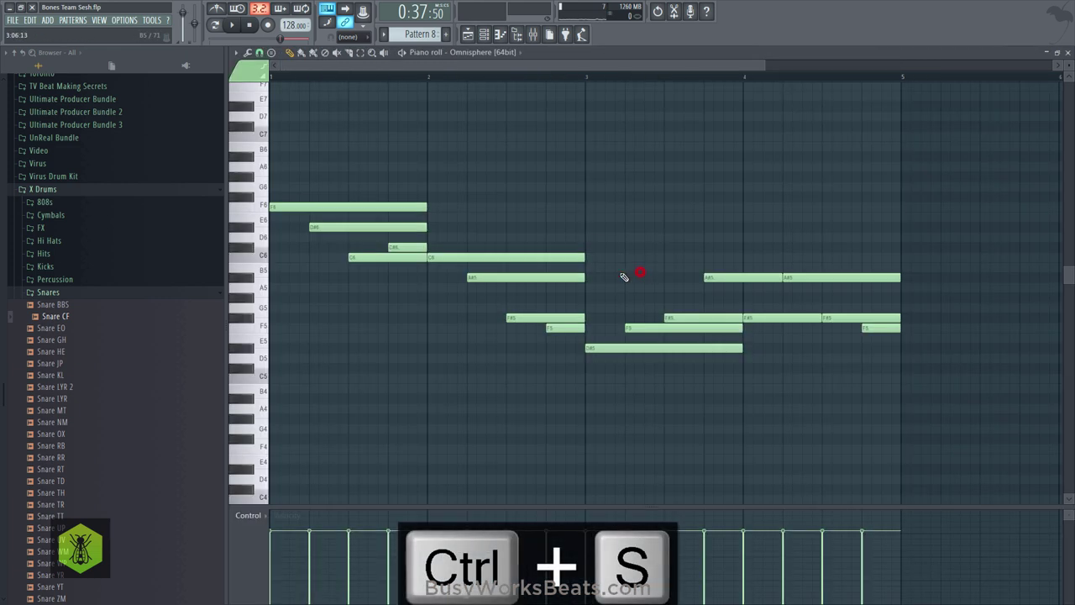
left_click(259, 53)
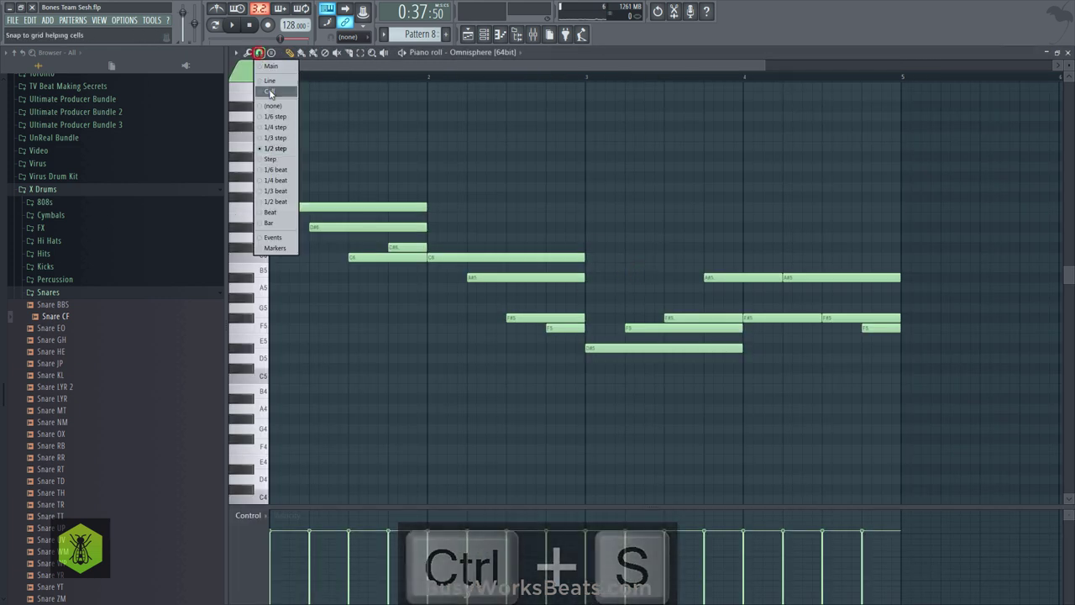
left_click(277, 84)
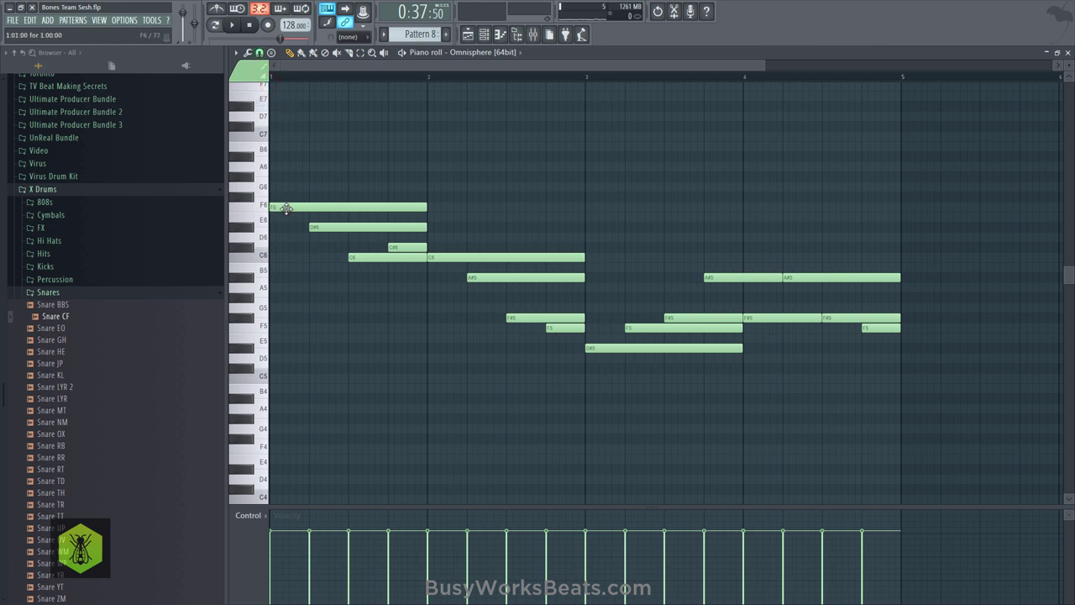
left_click_drag(282, 209, 287, 207)
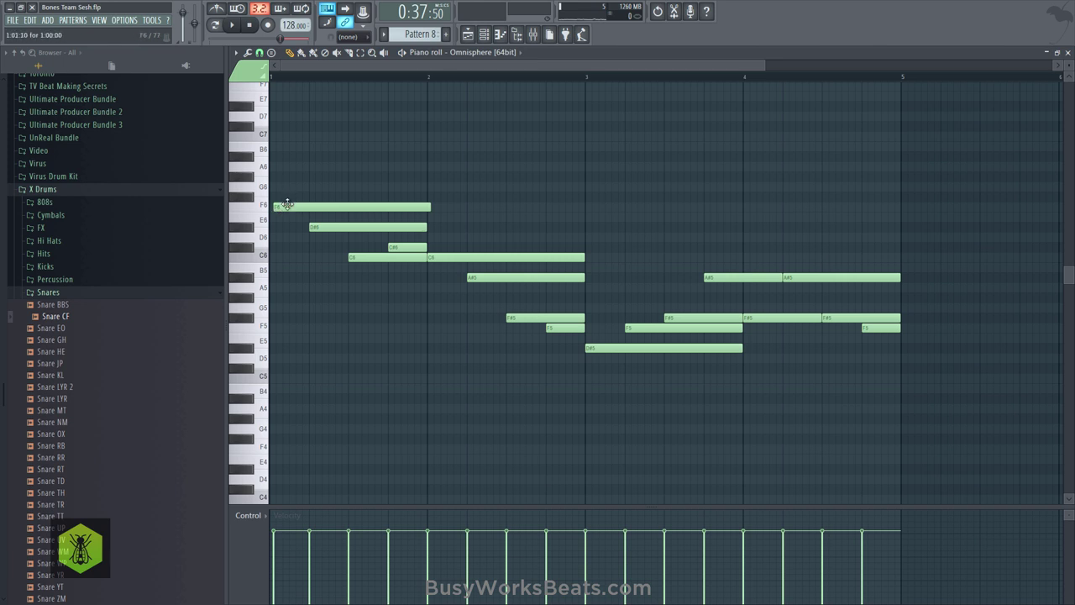
left_click_drag(287, 205, 284, 205)
left_click(1069, 51)
- Try the Bassman and Boutique amplifiers in Omnisphere's fourth common effect slot while the loop plays
key("space")
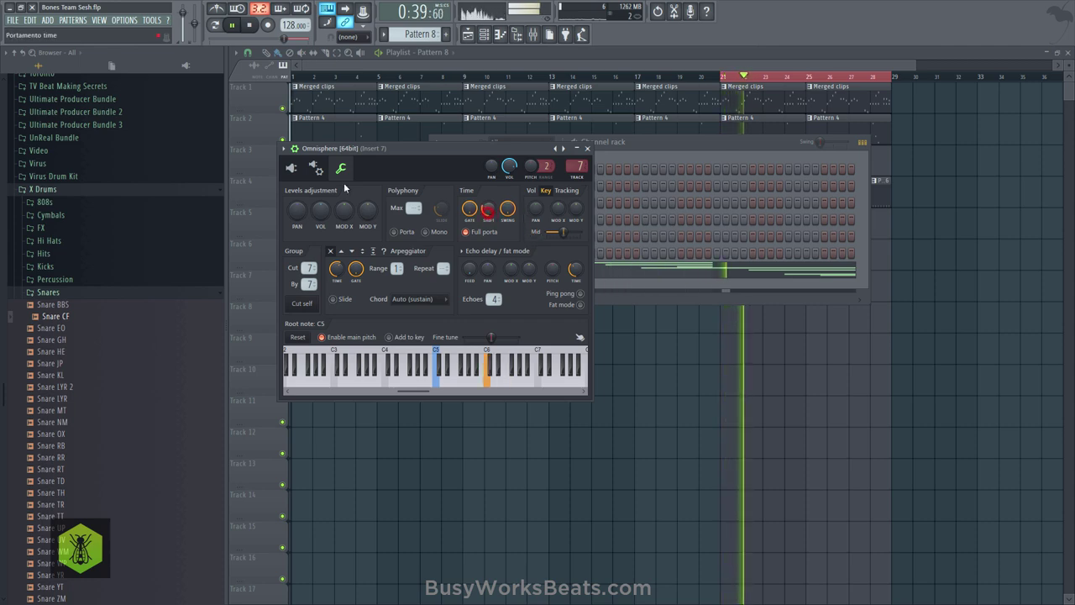
left_click(291, 168)
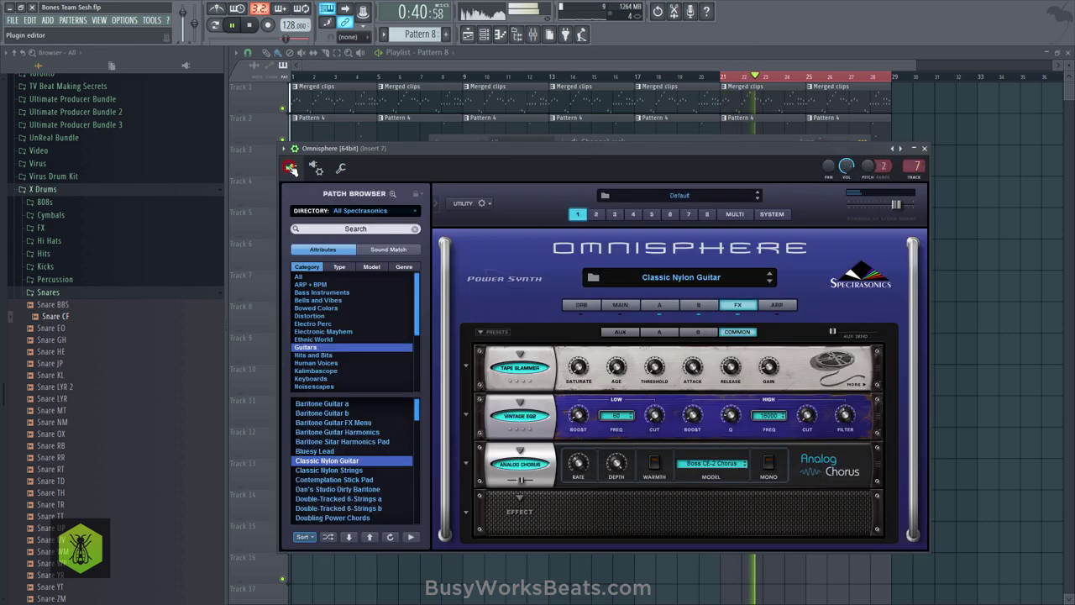
left_click(519, 501)
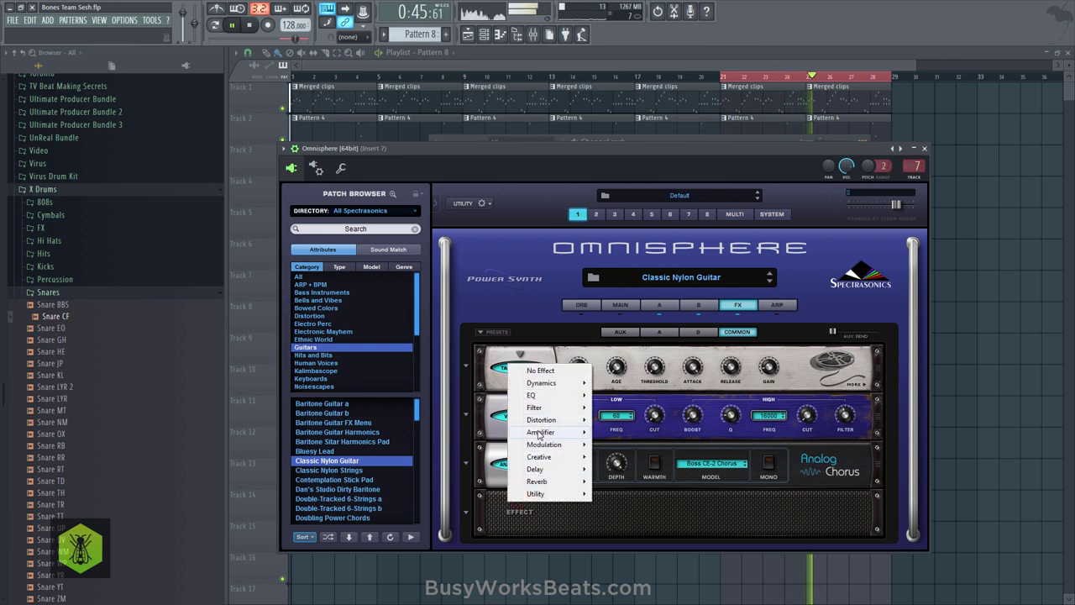
mouse_move(542, 432)
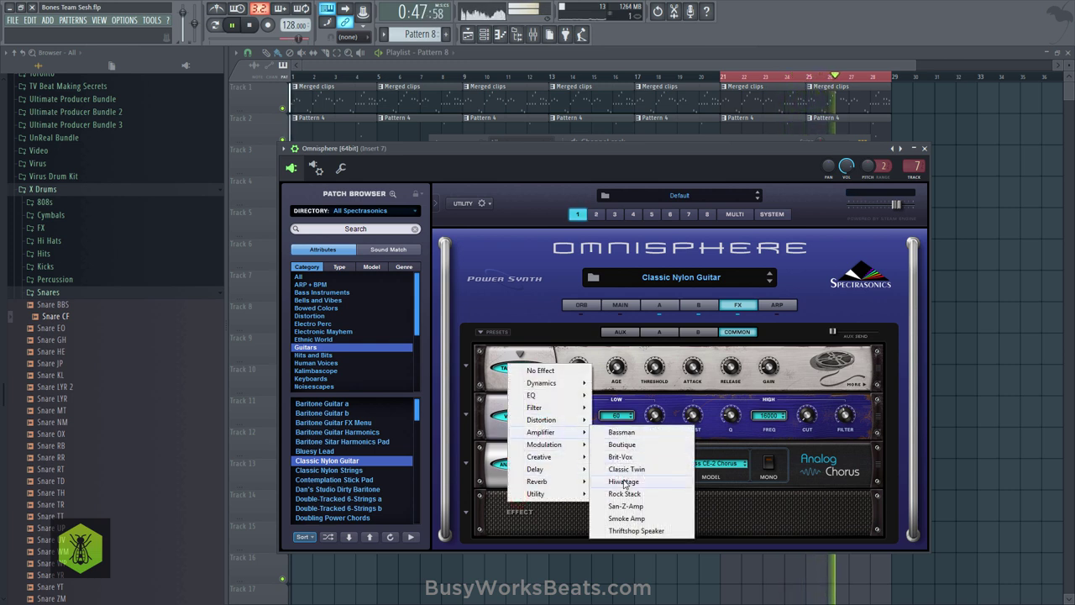
left_click(622, 431)
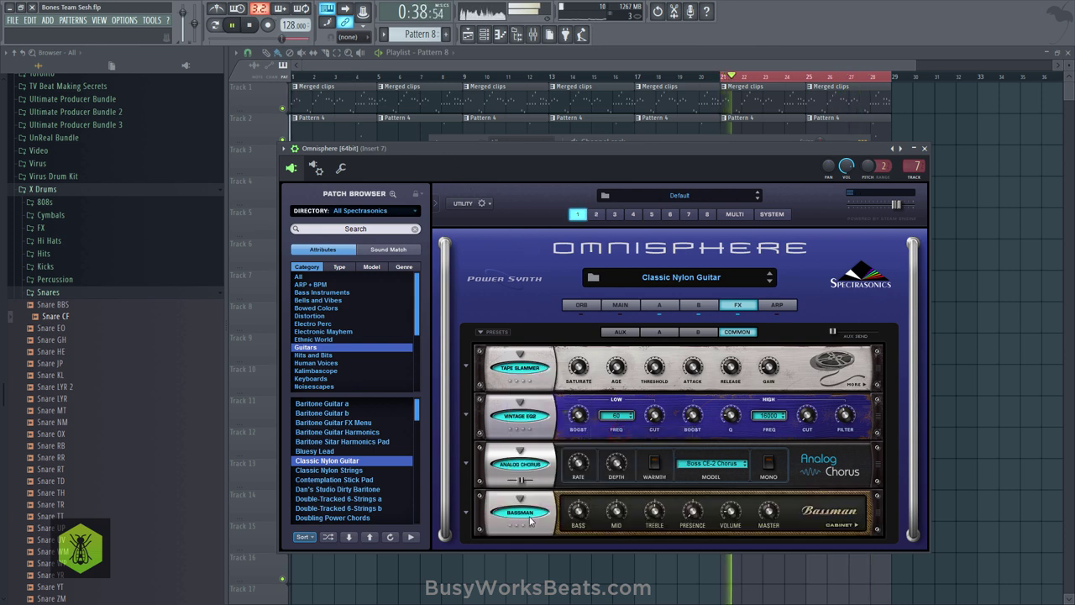
left_click(520, 361)
mouse_move(541, 434)
left_click(622, 446)
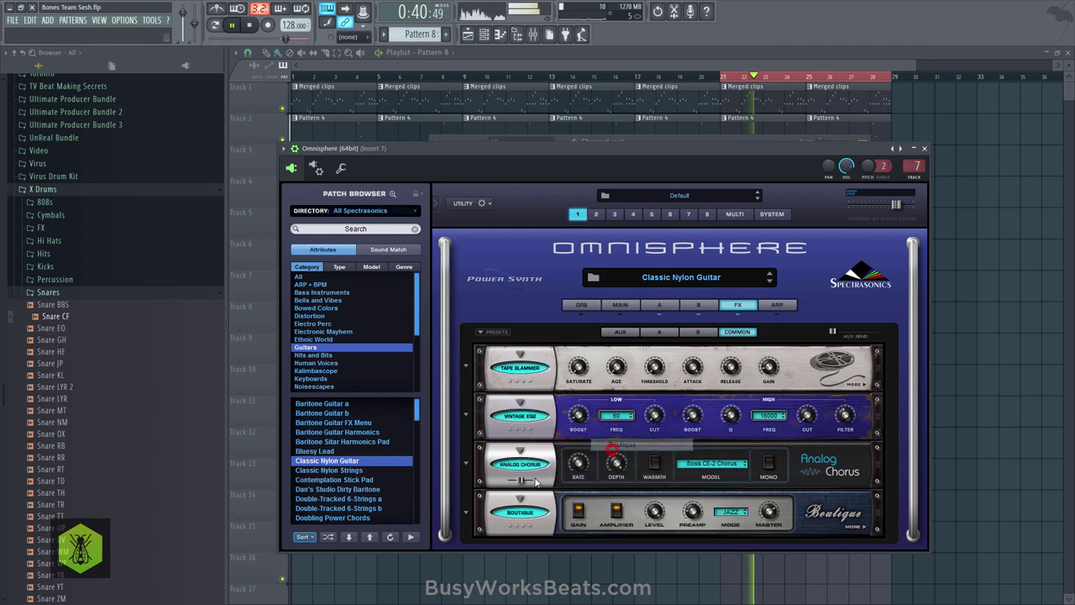
- Load the Brit-Vox amplifier in Omnisphere's fourth common effect slot in place of the Boutique
left_click(517, 496)
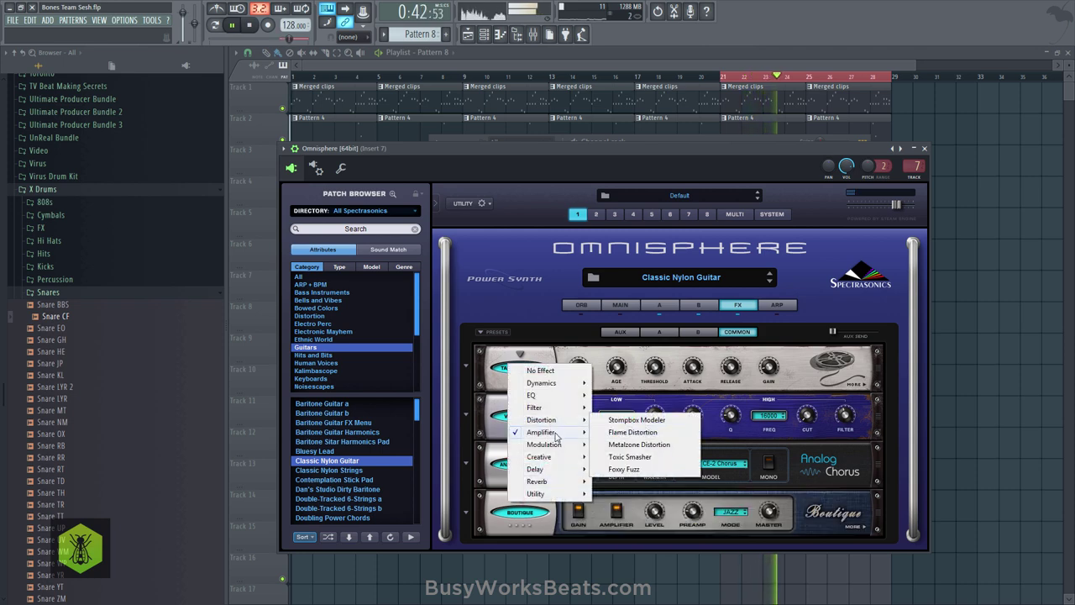
mouse_move(542, 432)
left_click(620, 457)
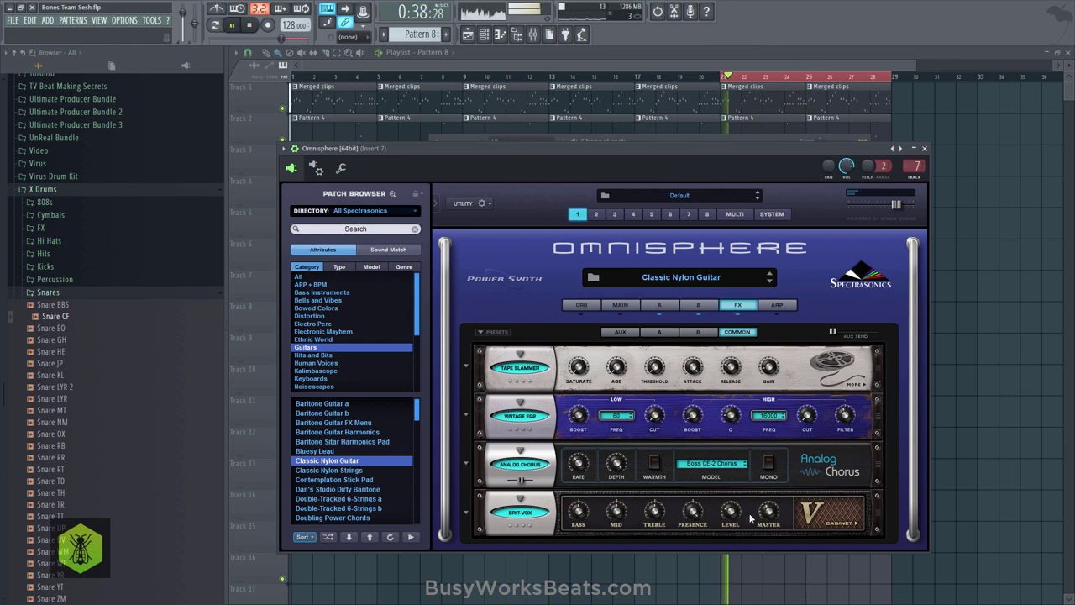
mouse_move(697, 514)
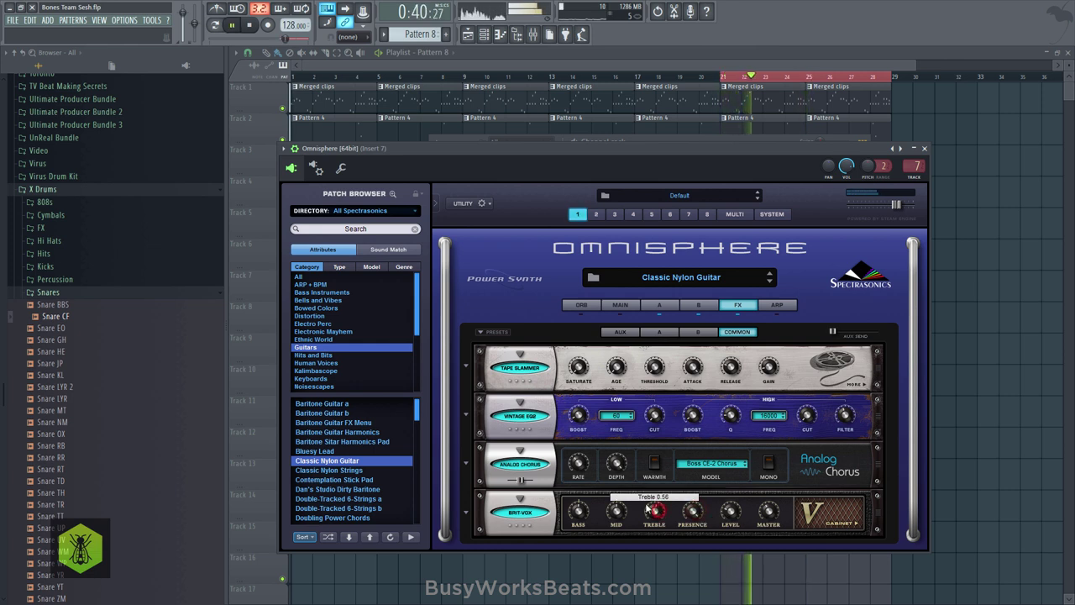
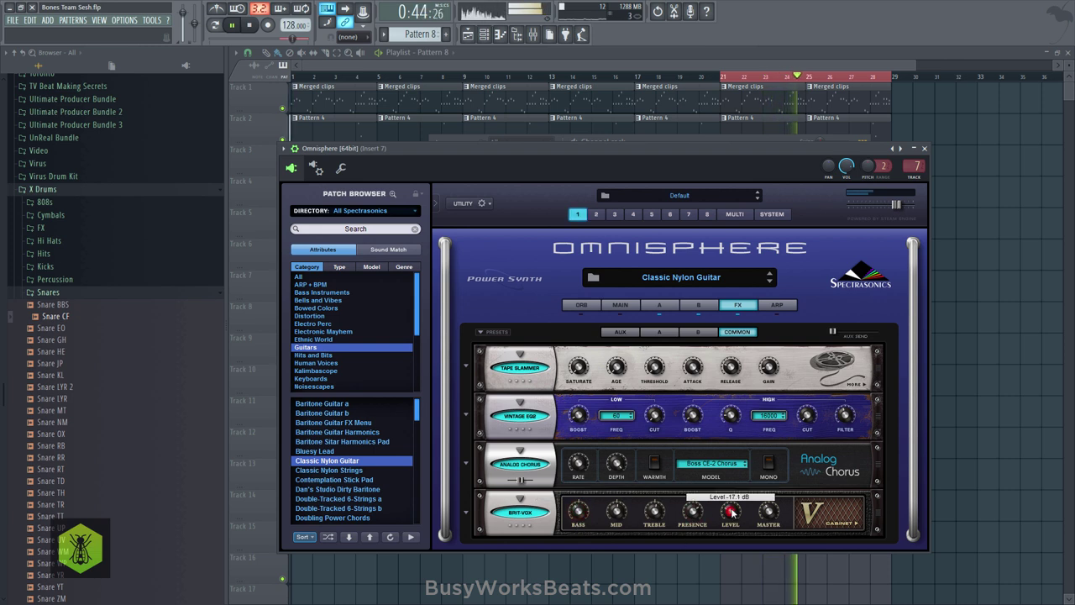
- Check the Brit-Vox amplifier's cabinet settings in Omnisphere while the loop plays, and close the plugin window
left_click(844, 524)
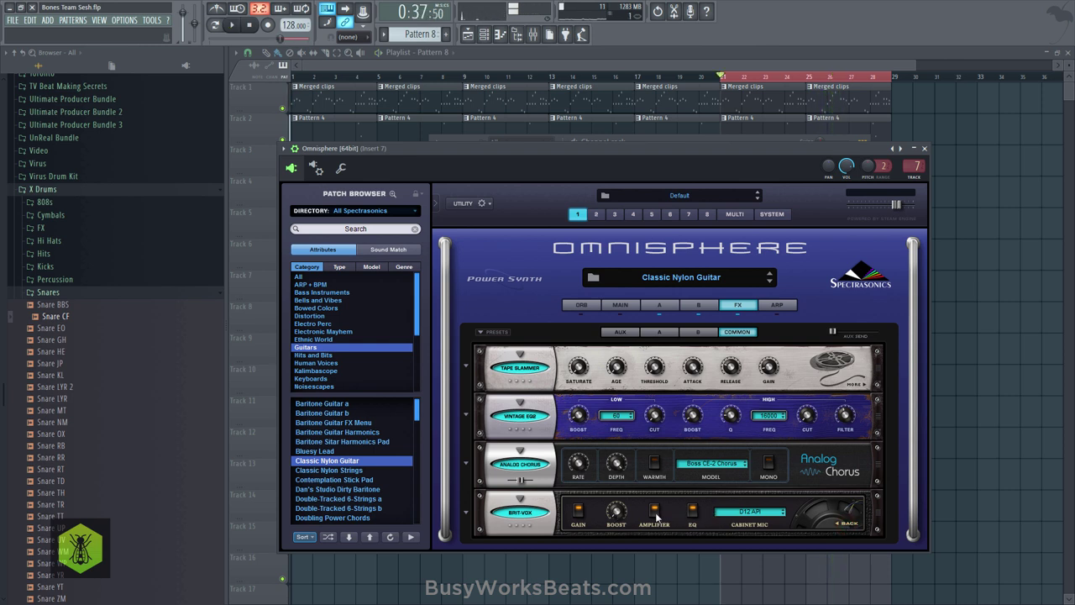
mouse_move(618, 508)
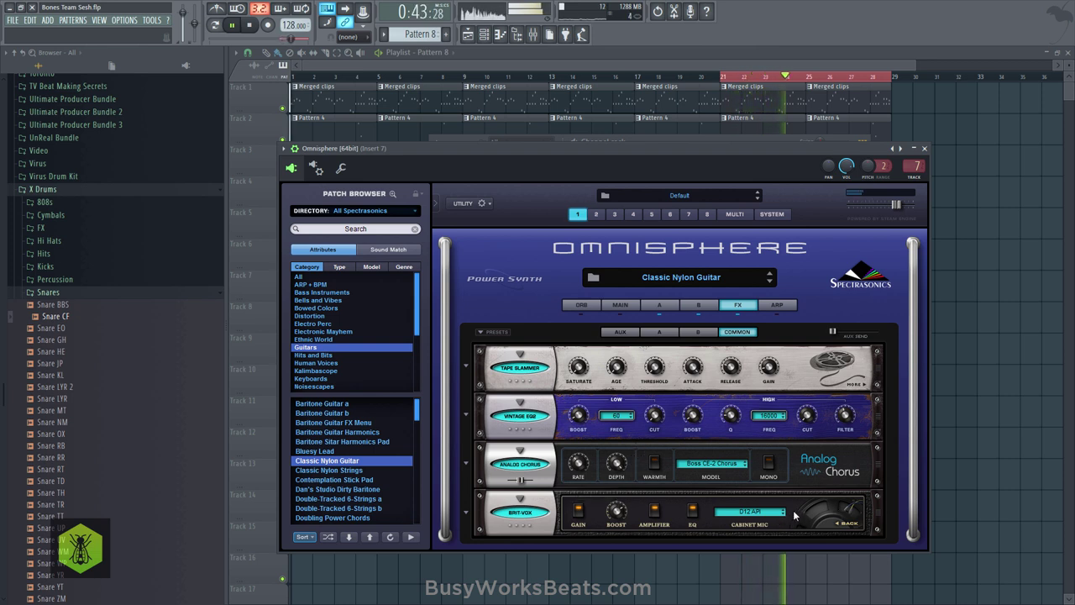
left_click(925, 148)
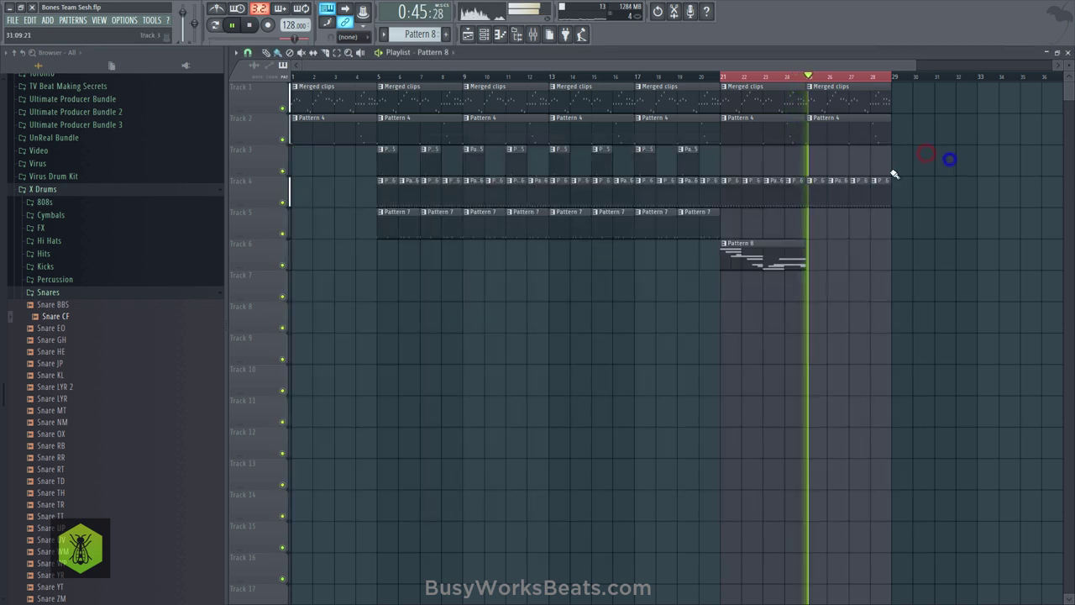
- Stop playback, open the mixer, rename insert 100 as aux reverb, and save the project
key("space")
left_click(536, 35)
key("ctrl+s")
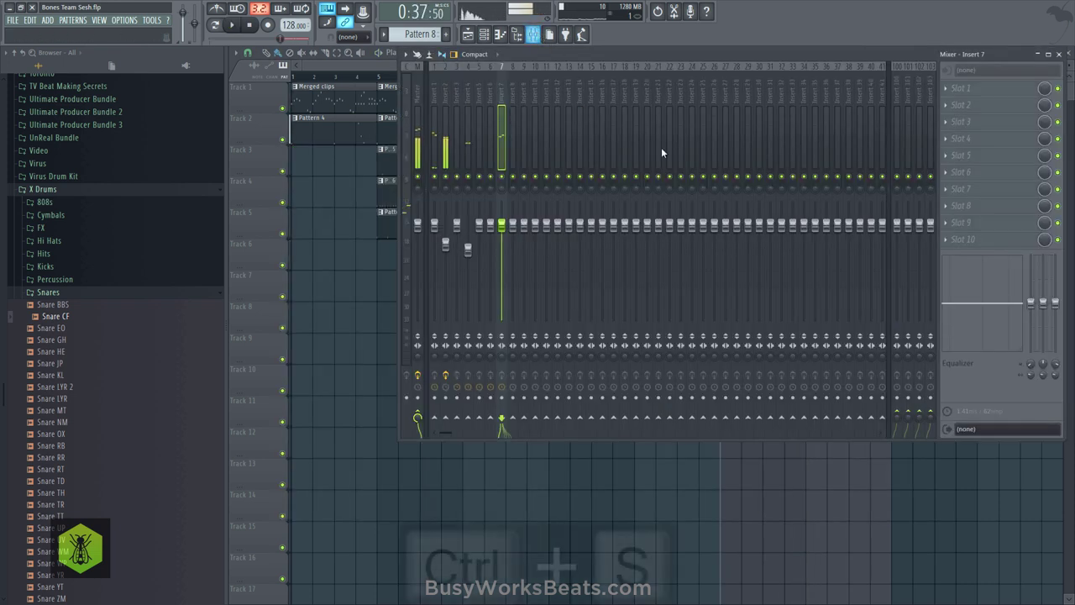
right_click(899, 103)
left_click(914, 77)
type("aux reverb")
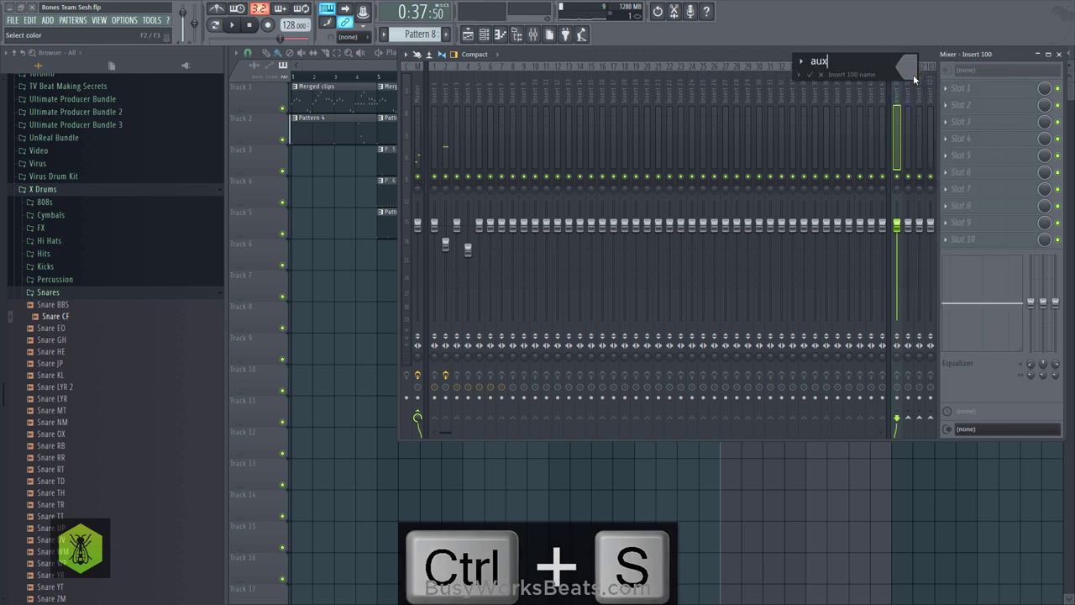
key("Return")
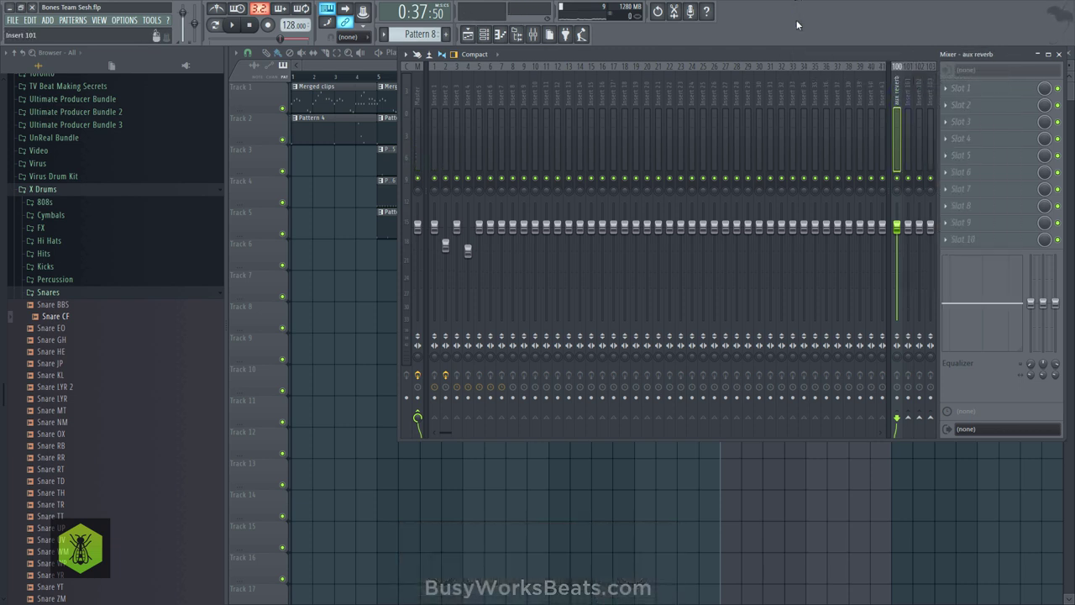
key("ctrl+s")
- Load Altiverb 7 in the first effect slot of the aux reverb track
left_click(947, 90)
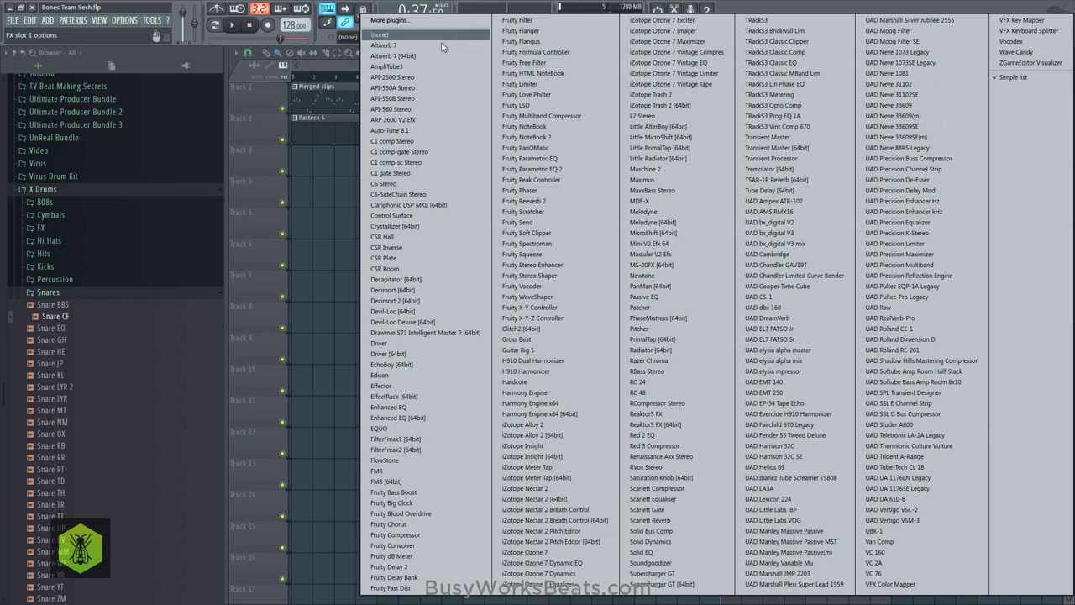
left_click(441, 59)
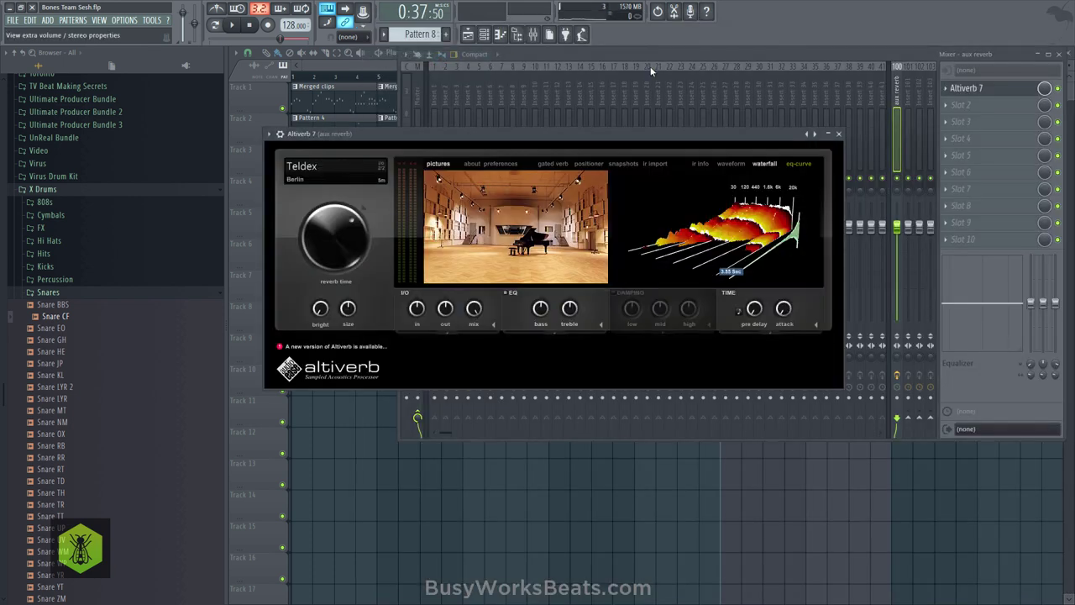
- Try Fruity Convolver in the second effect slot of the aux reverb track, and remove it again
left_click(954, 105)
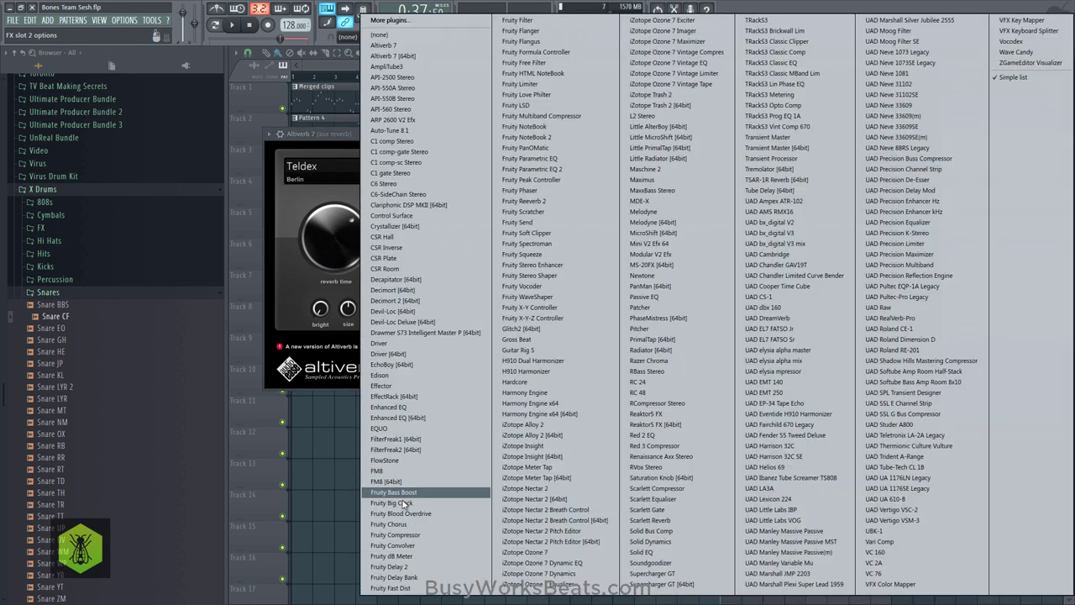
left_click(410, 546)
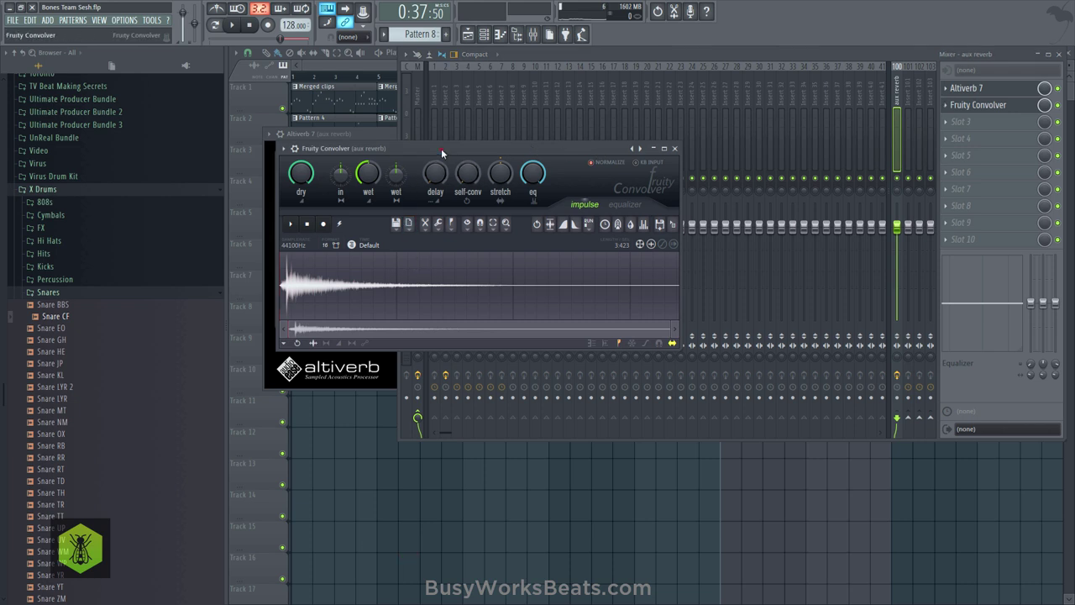
left_click_drag(442, 153, 466, 213)
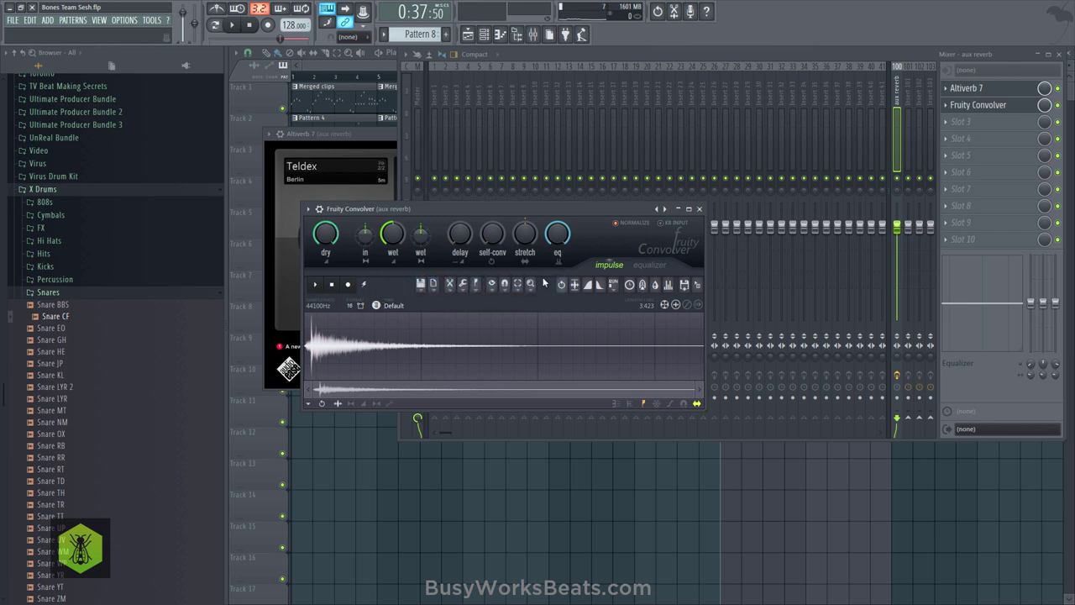
left_click(700, 209)
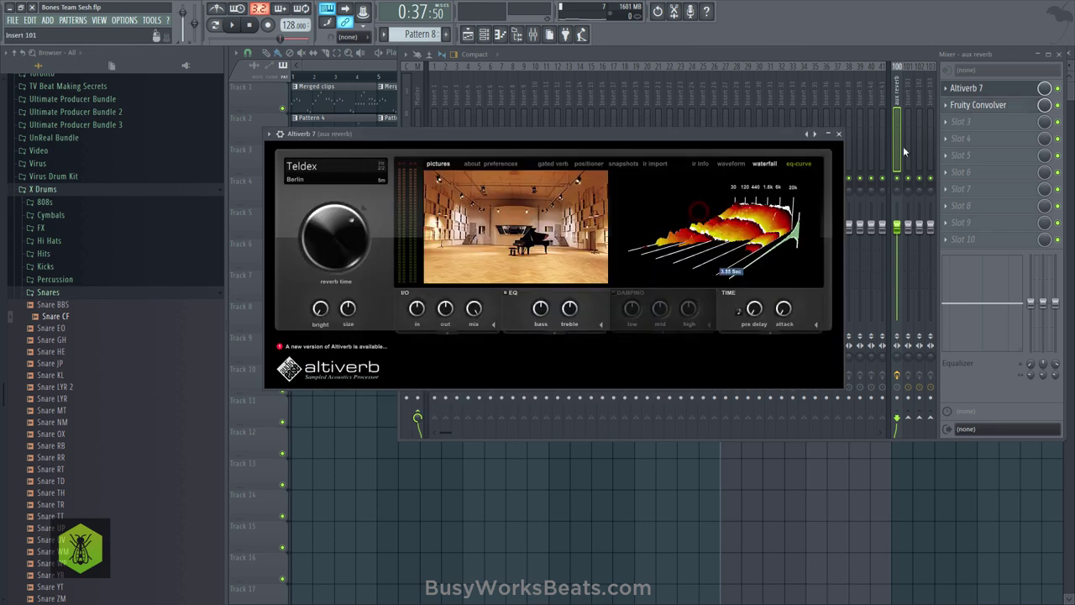
left_click(952, 104)
mouse_move(958, 123)
left_click(469, 38)
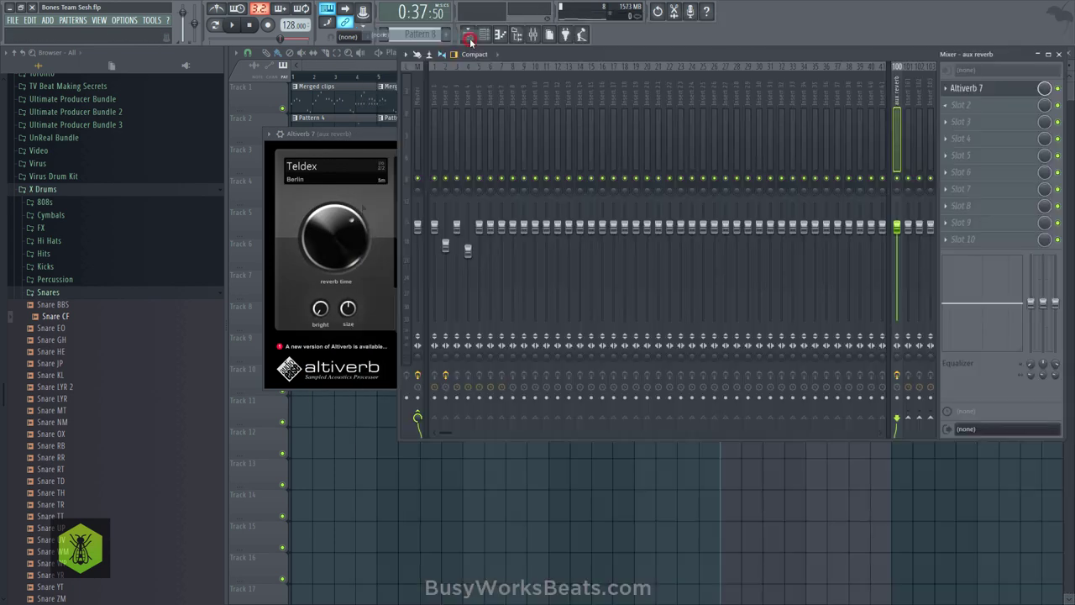
- Load the stereo 9.7m Royal Opera Stockholm impulse response from Altiverb's opera & theatre category
left_click(368, 137)
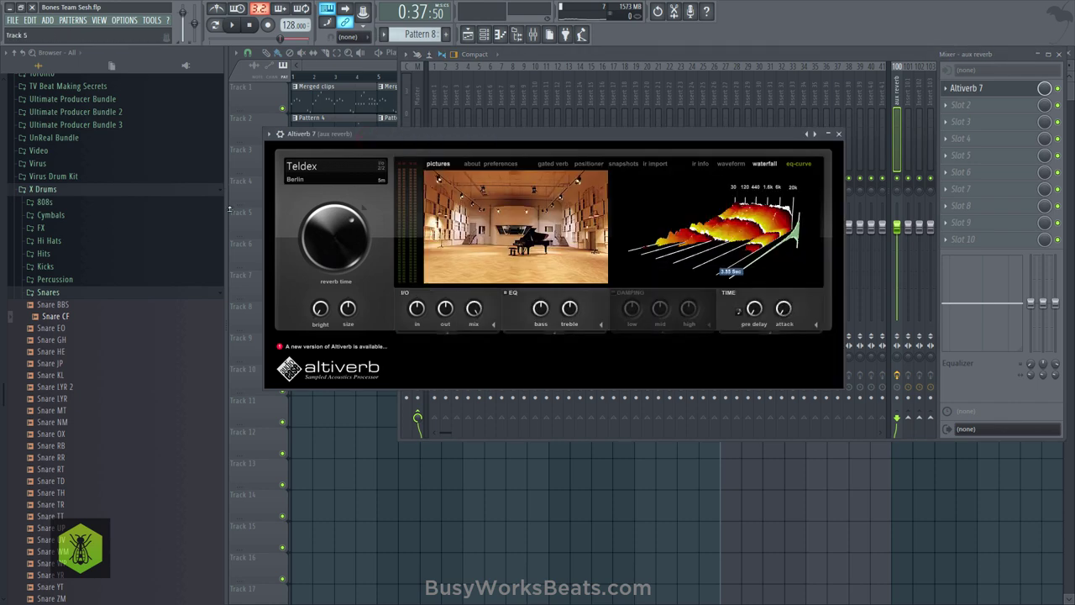
left_click(330, 182)
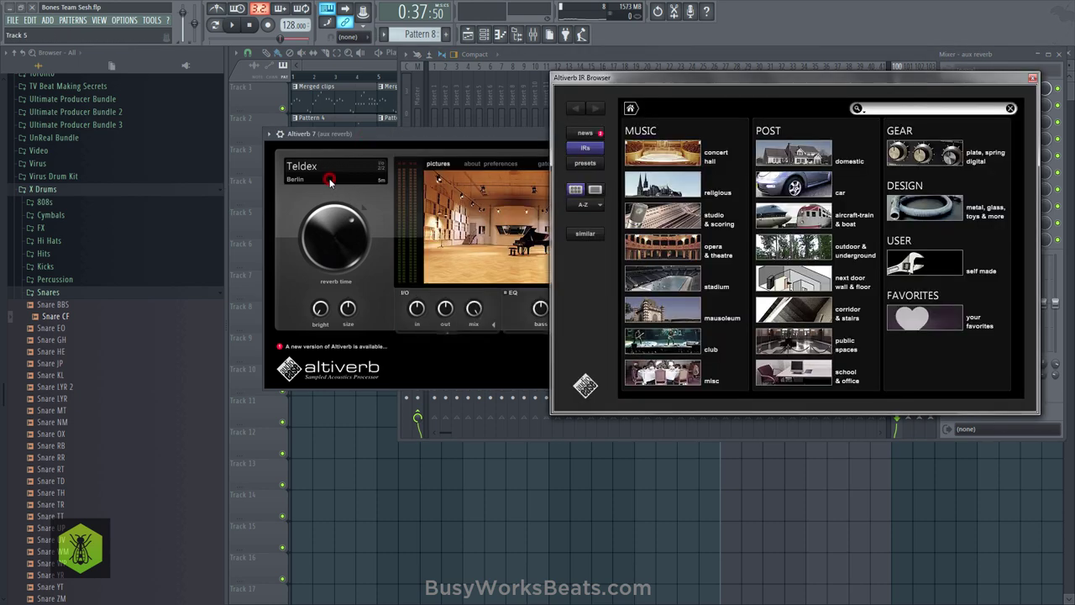
mouse_move(462, 204)
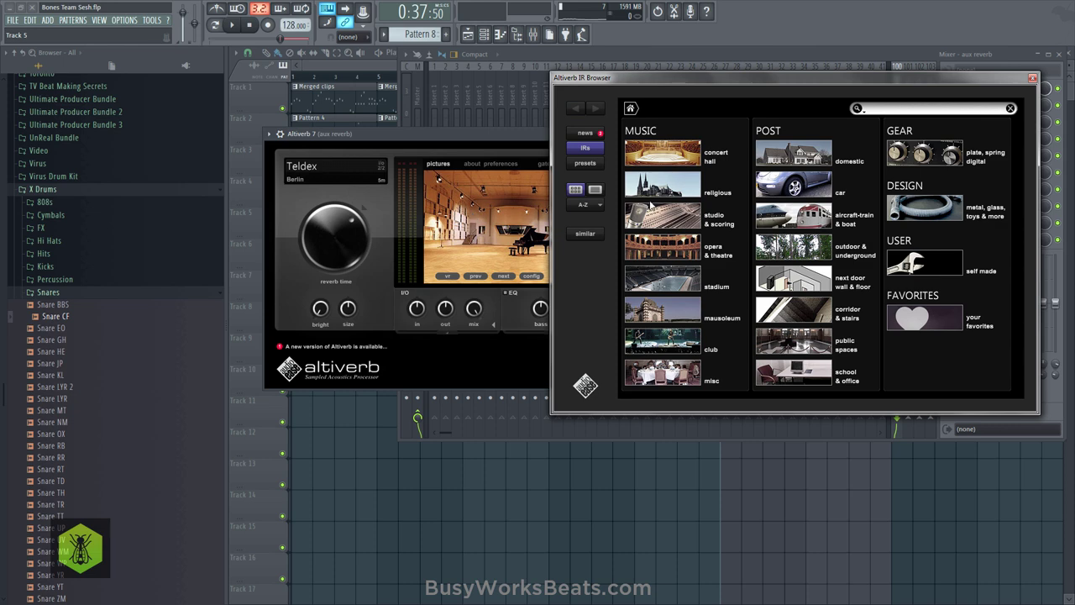
left_click(696, 244)
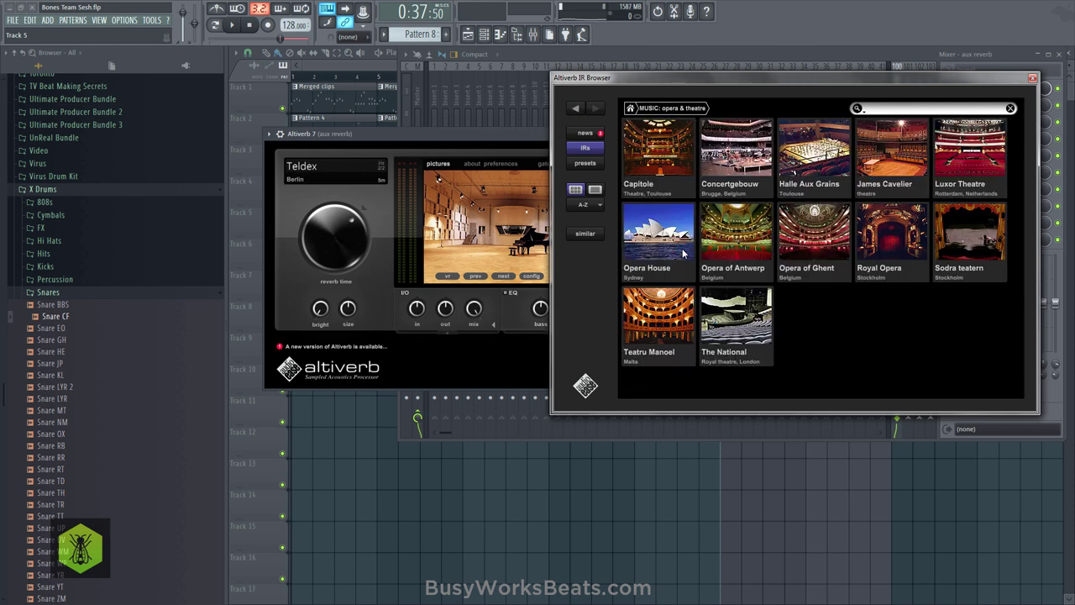
left_click(887, 234)
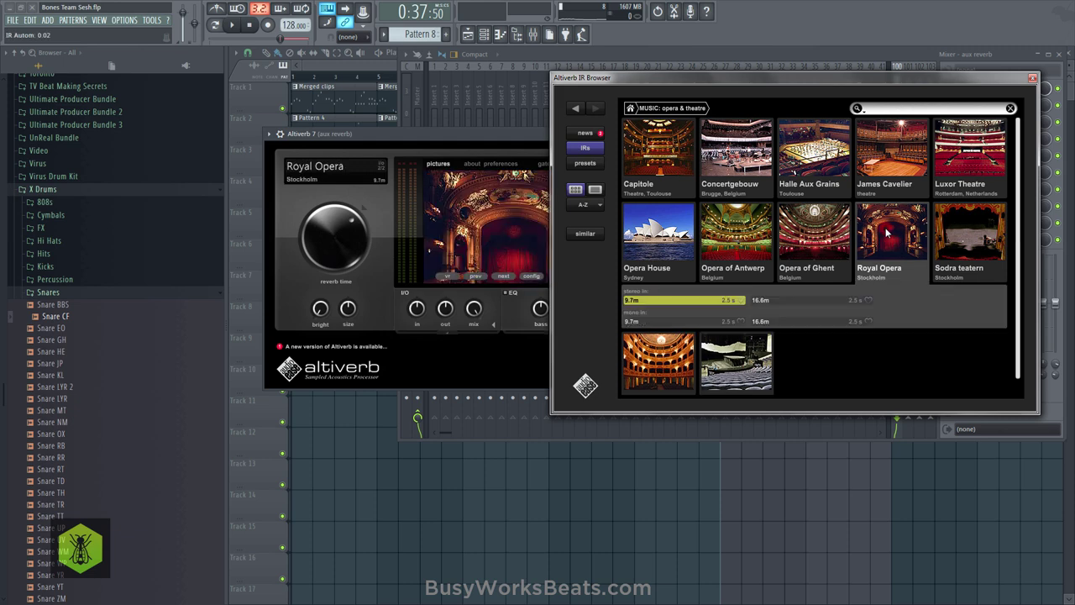
left_click(1032, 78)
- Pull the bass band of Altiverb's EQ curve down to at least -19 dB, and close the plugin window
left_click(803, 165)
left_click_drag(645, 223, 649, 237)
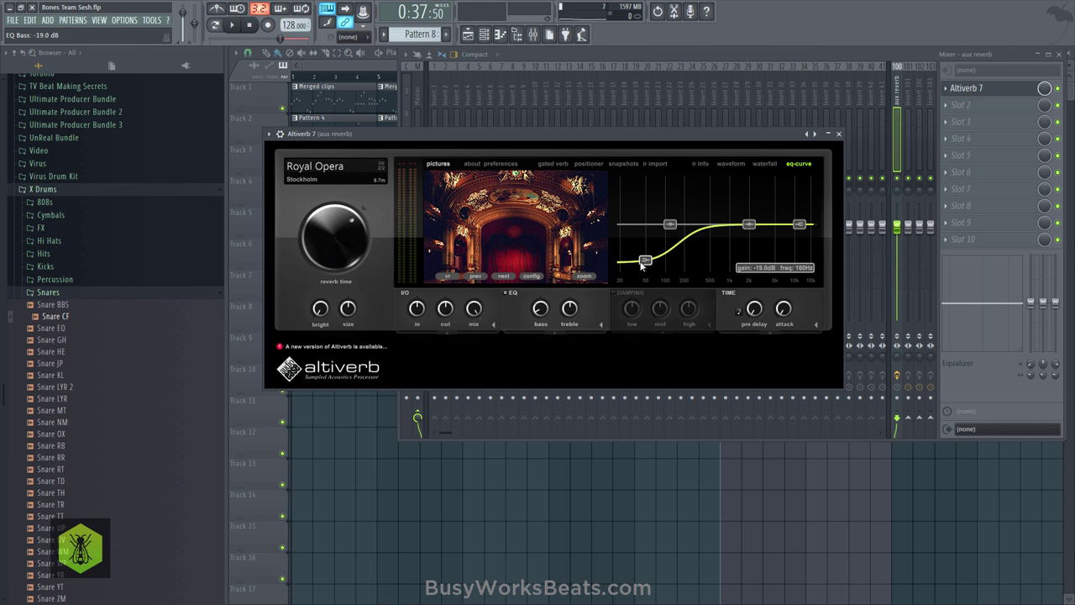
left_click(838, 133)
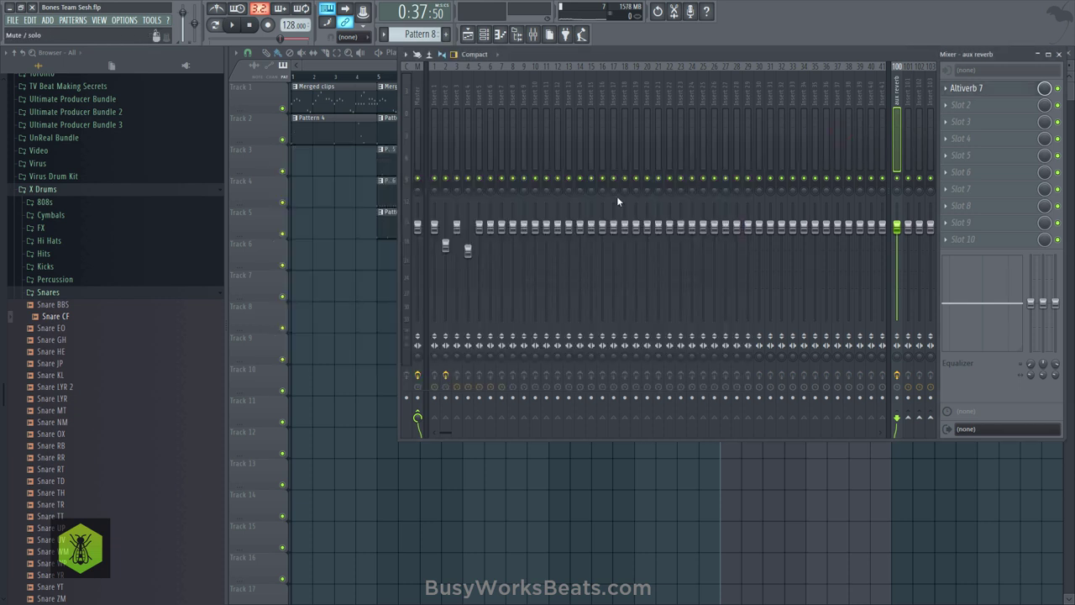
- Route mixer insert 7 to the aux reverb track, lower insert 7's fader slightly, and save the project
key("space")
left_click(502, 114)
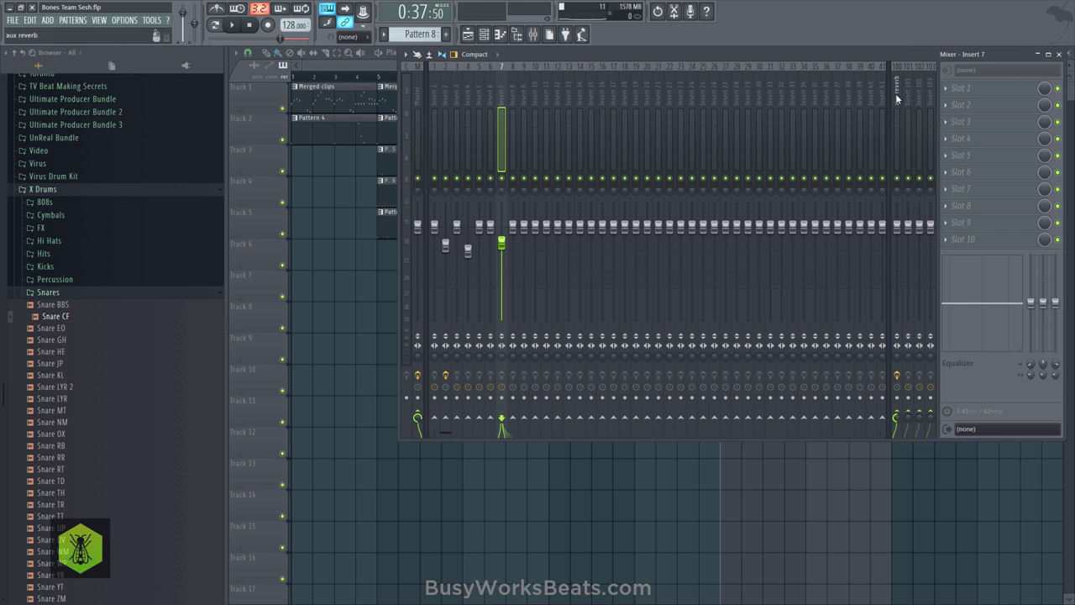
key("ctrl+s")
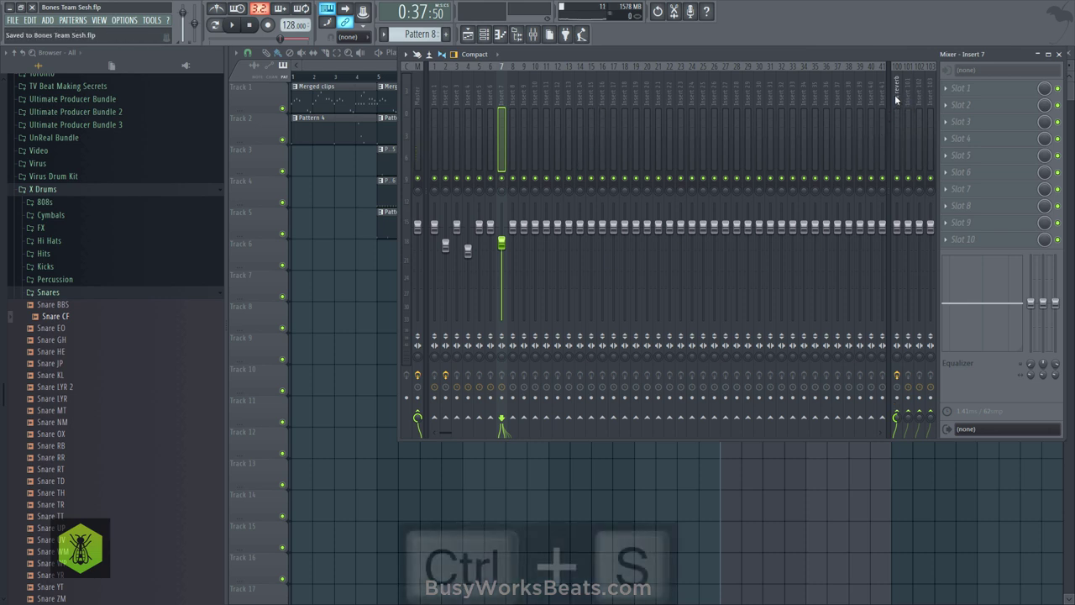
- Review the Altiverb settings on the aux reverb track, and close the plugin window
left_click(895, 98)
left_click(967, 90)
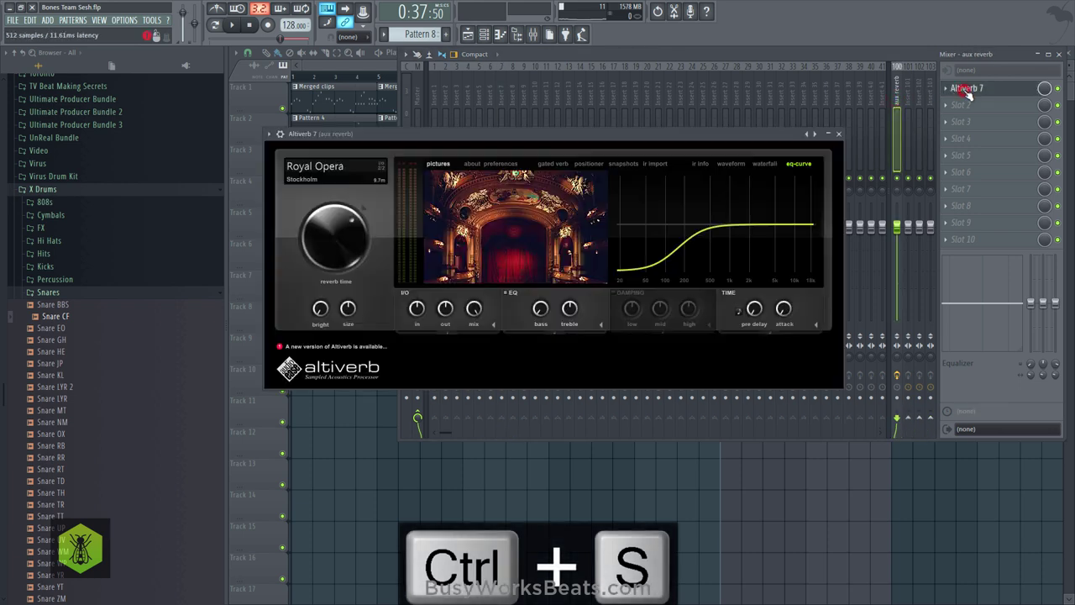
left_click(839, 135)
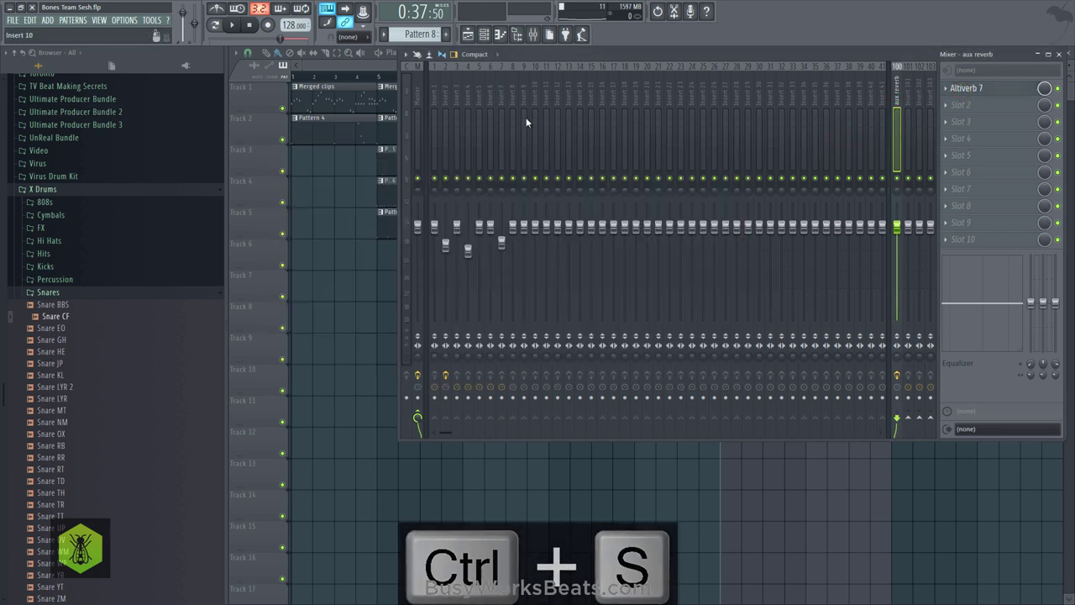
- Play the loop to check insert 7's send into the aux reverb track, and stop playback
key("space")
left_click(500, 102)
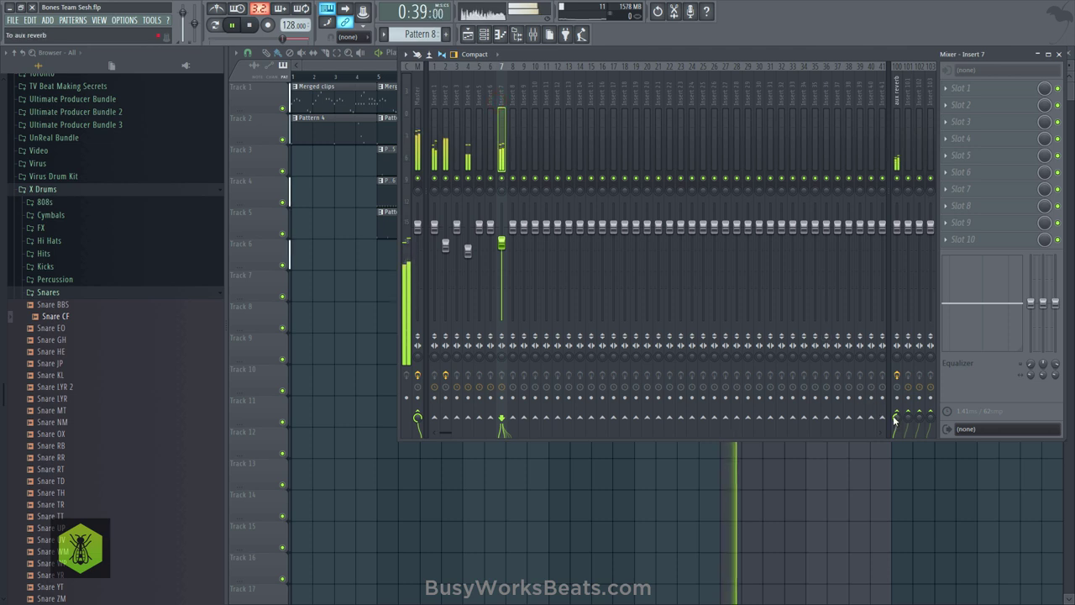
left_click(898, 99)
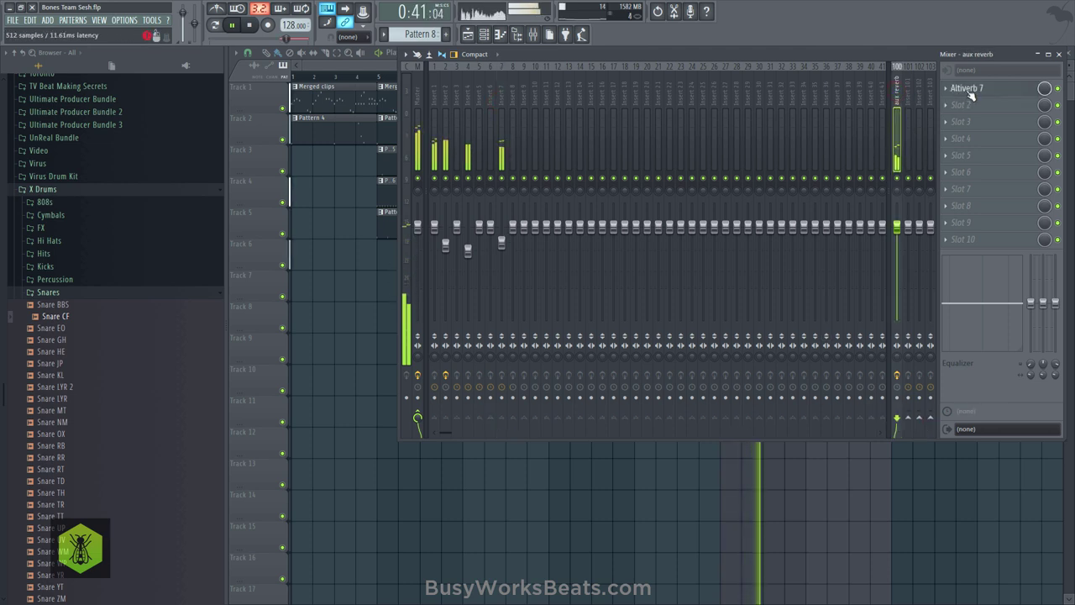
key("space")
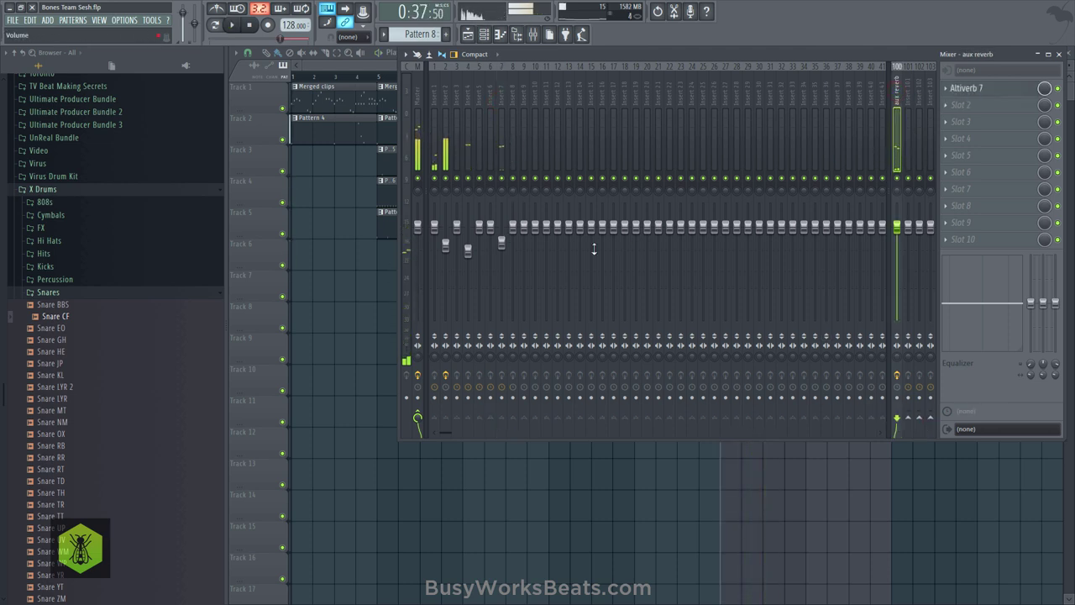
- Solo insert 7 and play the loop to compare it with and without the aux reverb, and unsolo it
key("space")
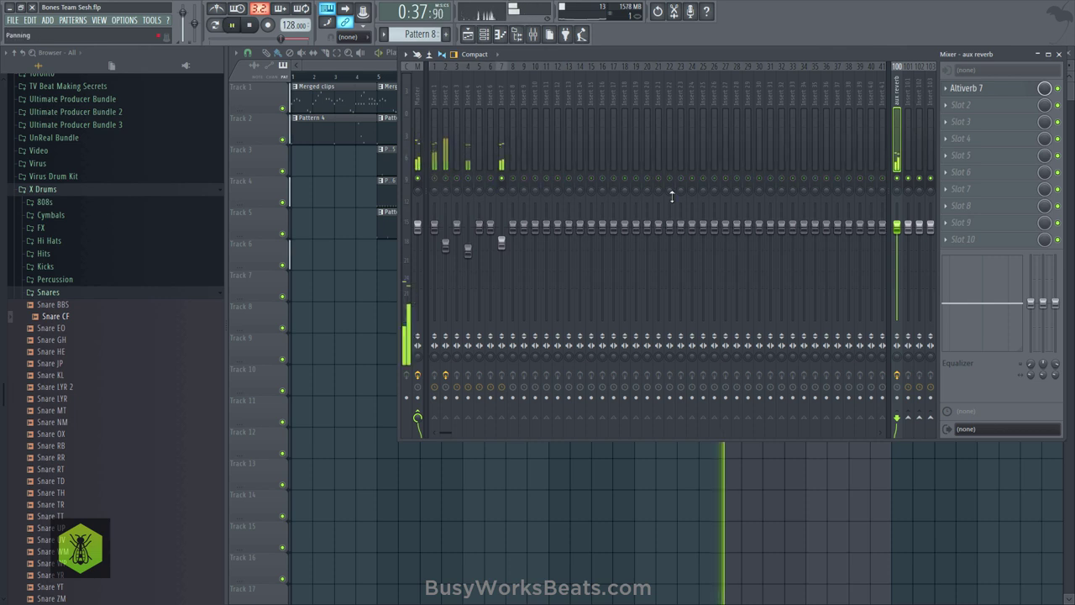
key("space")
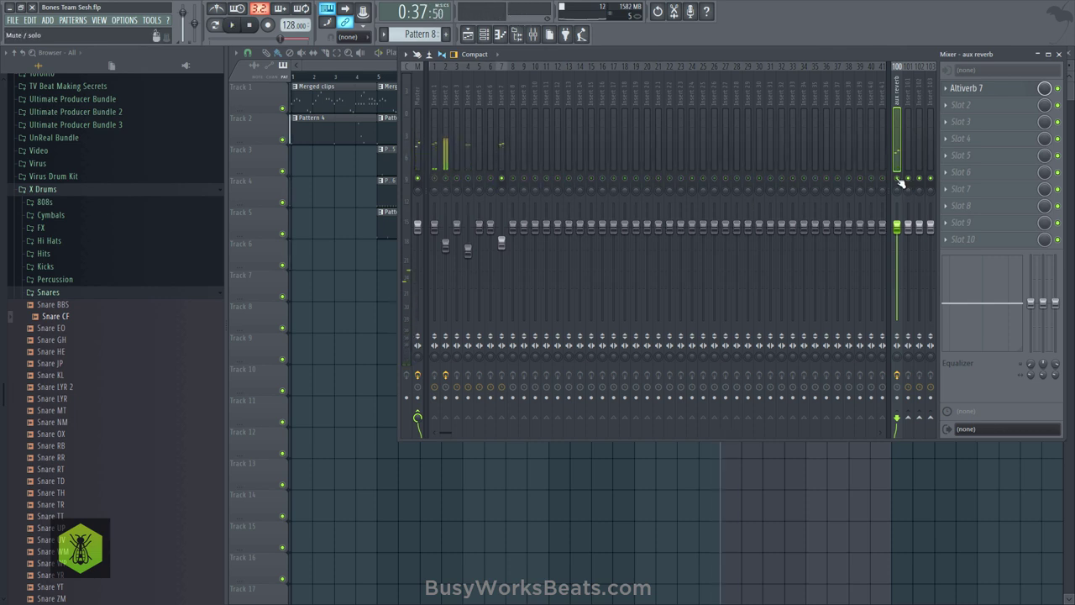
key("space")
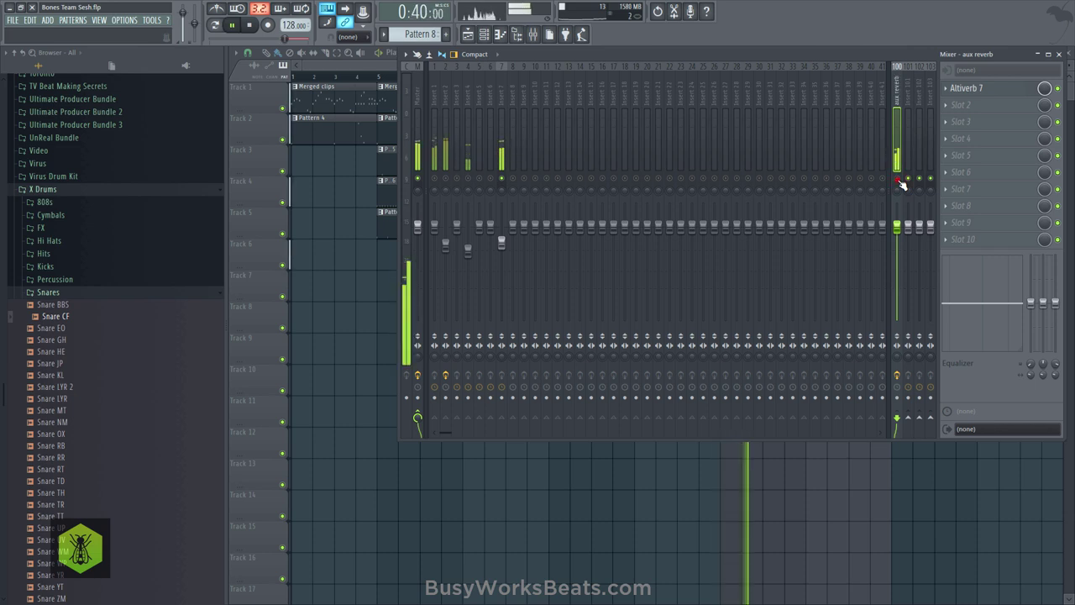
key("space")
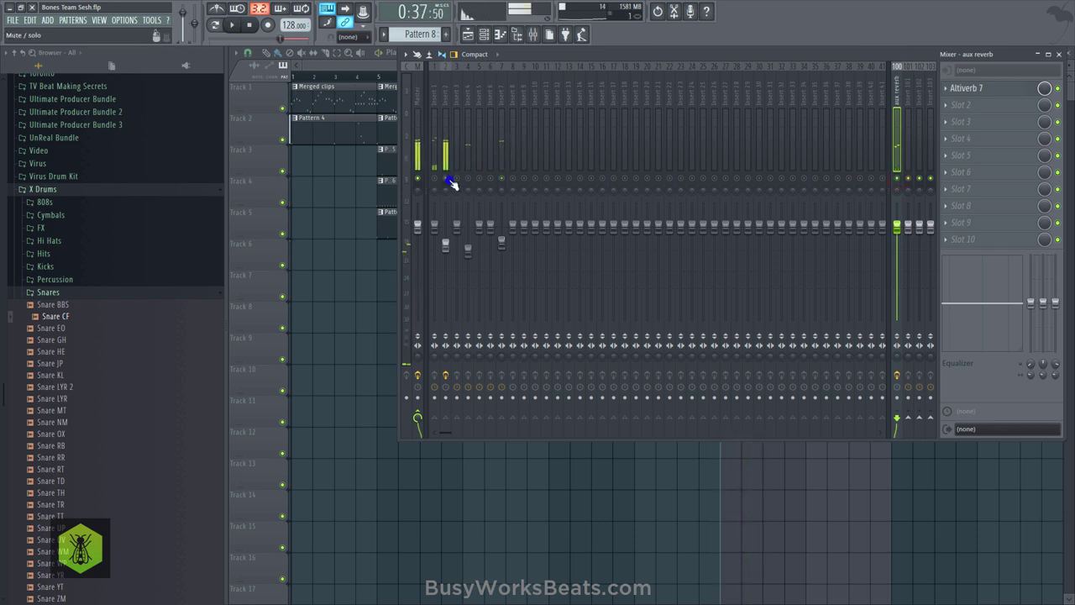
left_click(452, 181)
- Route mixer insert 1 to the aux reverb track while the loop plays, and solo insert 1
left_click(432, 109)
key("space")
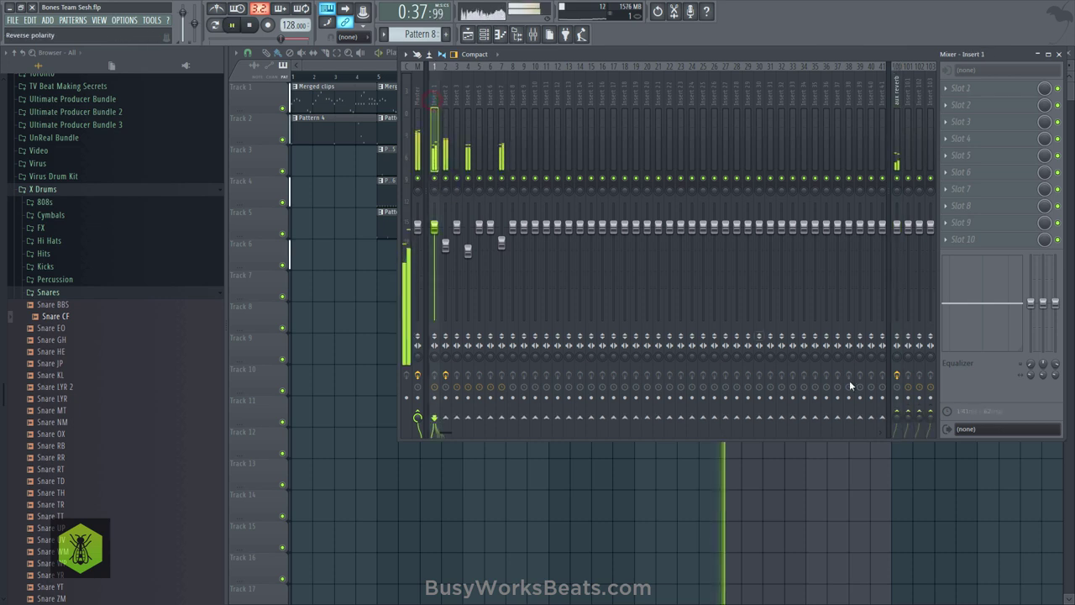
key("space")
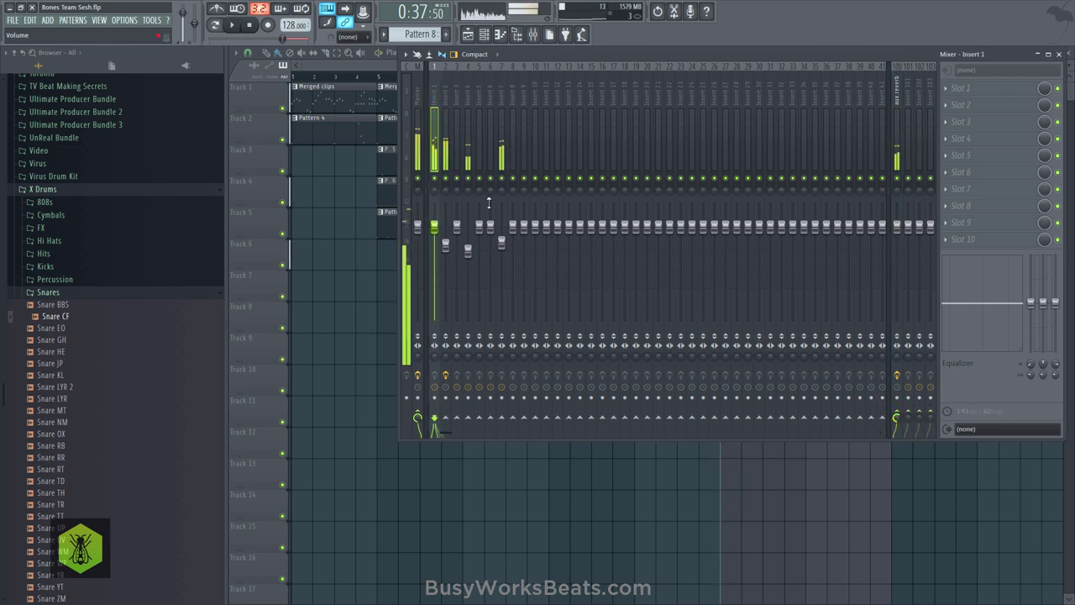
right_click(435, 177)
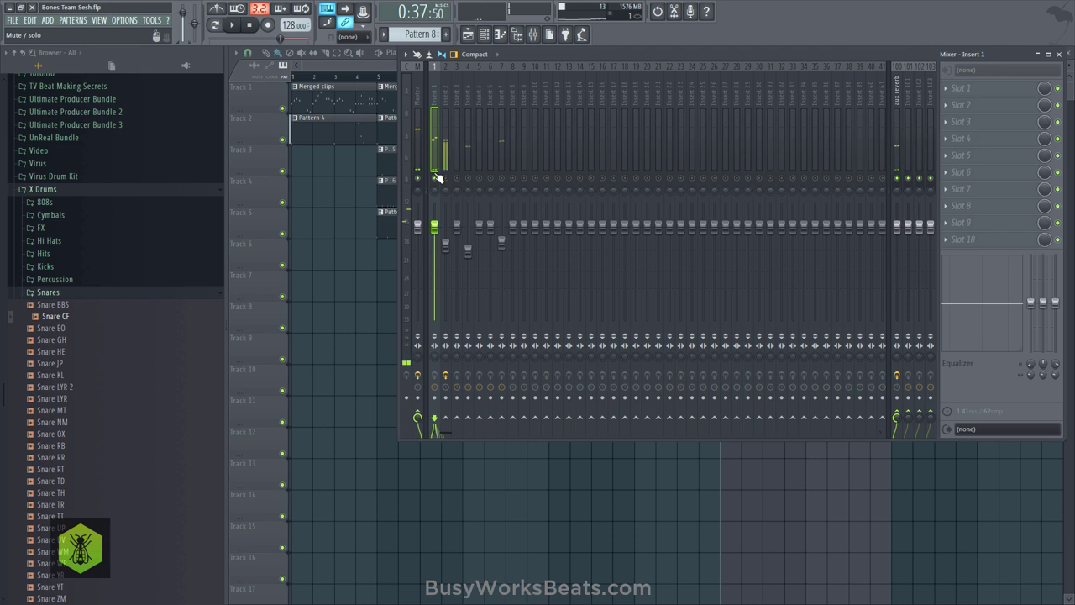
- Save the project, and switch off the built-in reverb of the PL Beauty Combi pluck in the first Nexus channel
key("ctrl+s")
key("space")
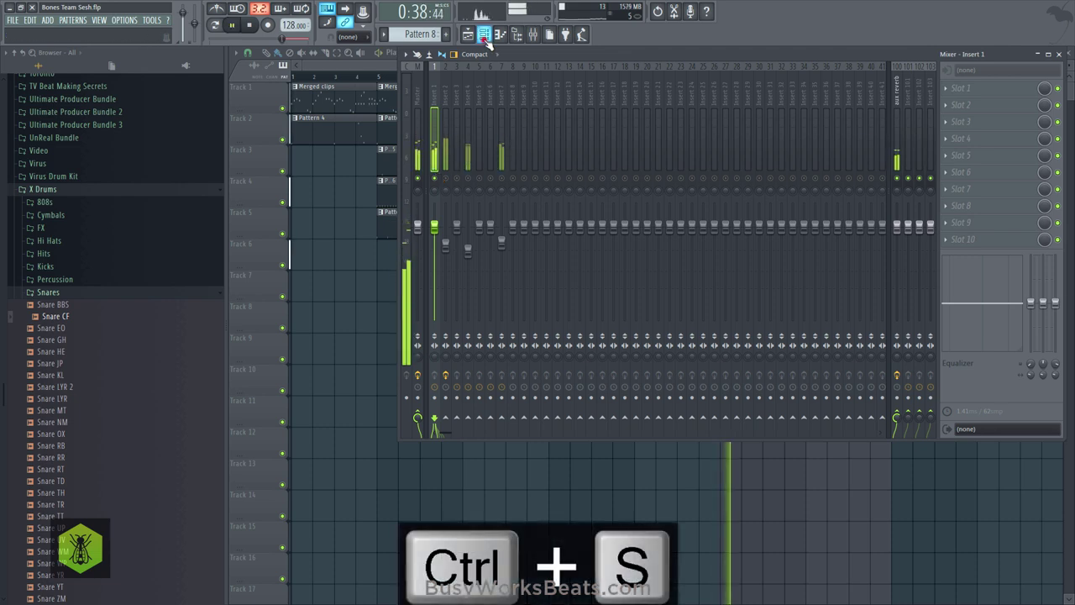
left_click(484, 36)
key("space")
left_click(517, 168)
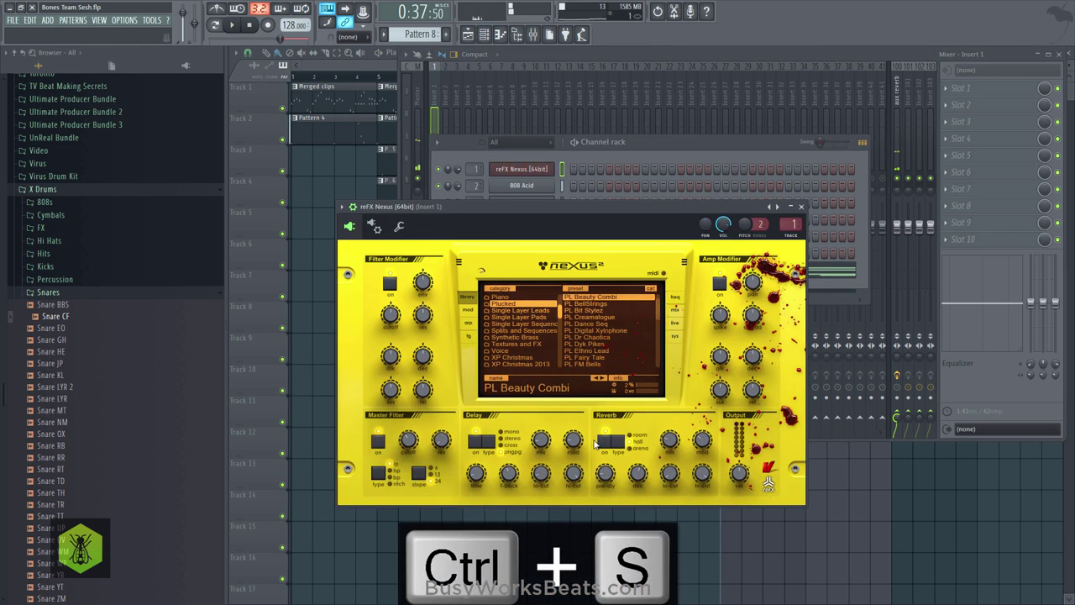
left_click(598, 441)
key("space")
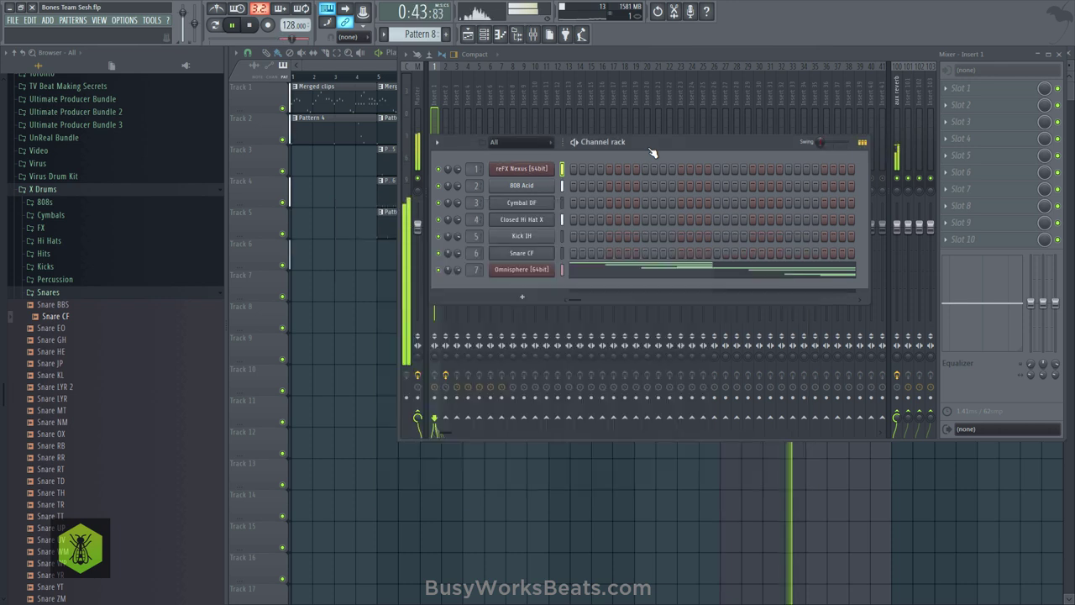
- Check the first Nexus channel's reverb setting while the loop plays, and save the project as a new version
left_click(545, 170)
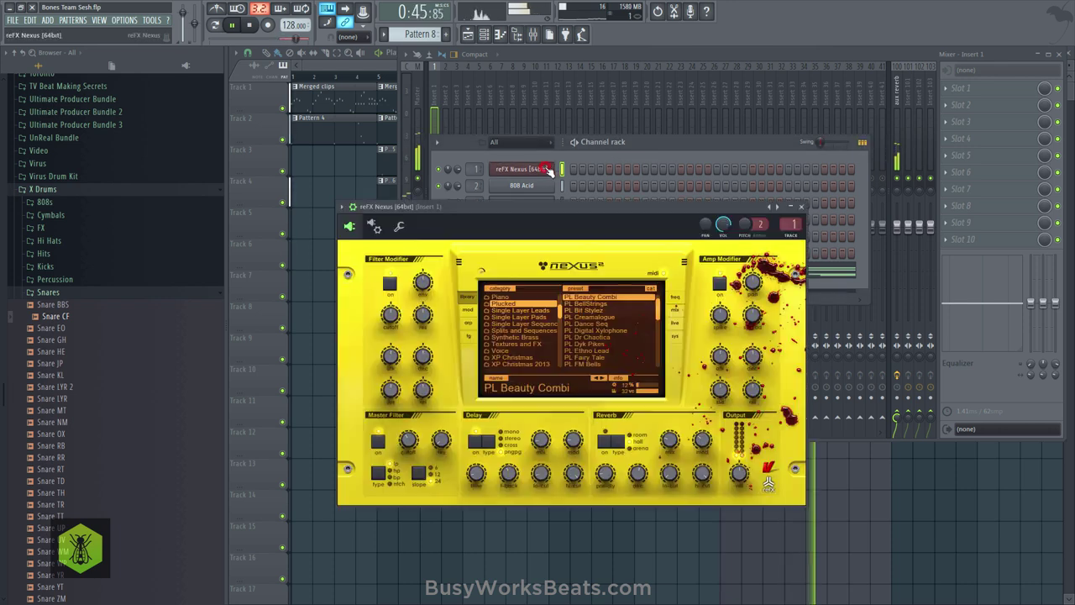
left_click(802, 207)
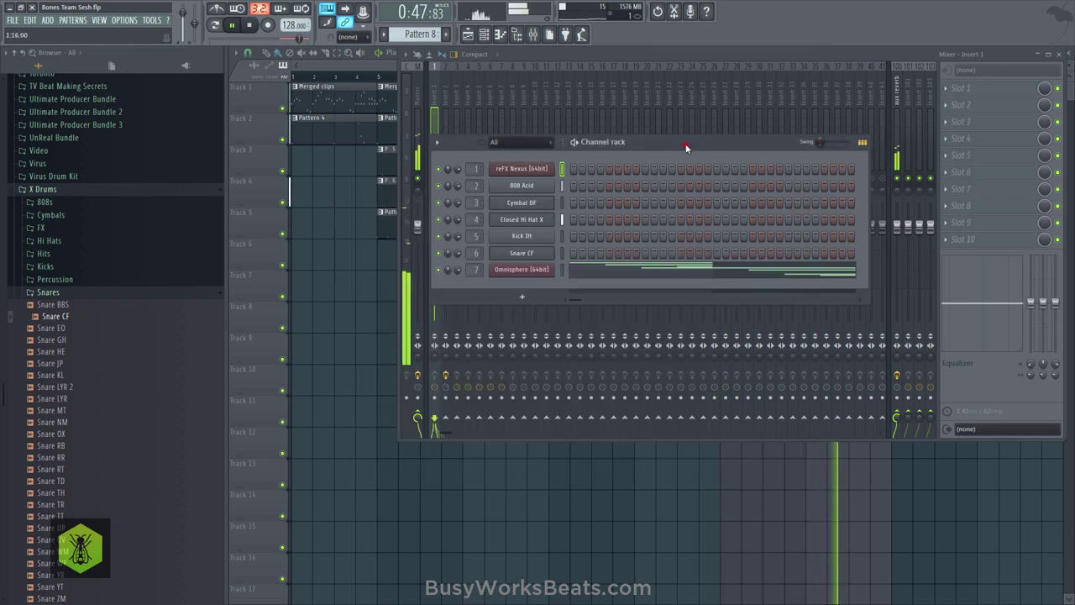
left_click(13, 19)
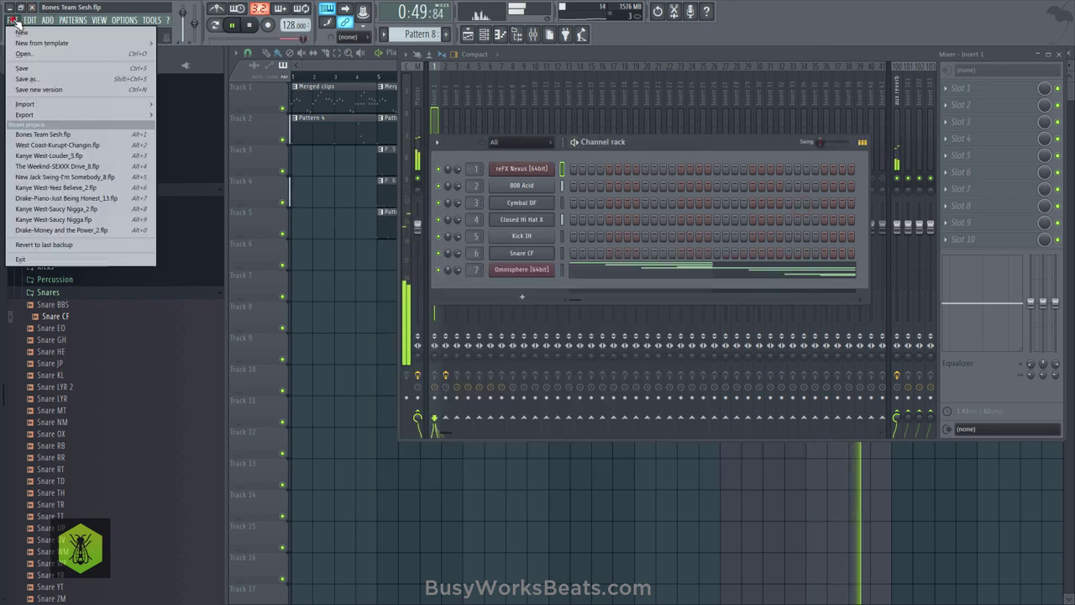
left_click(50, 88)
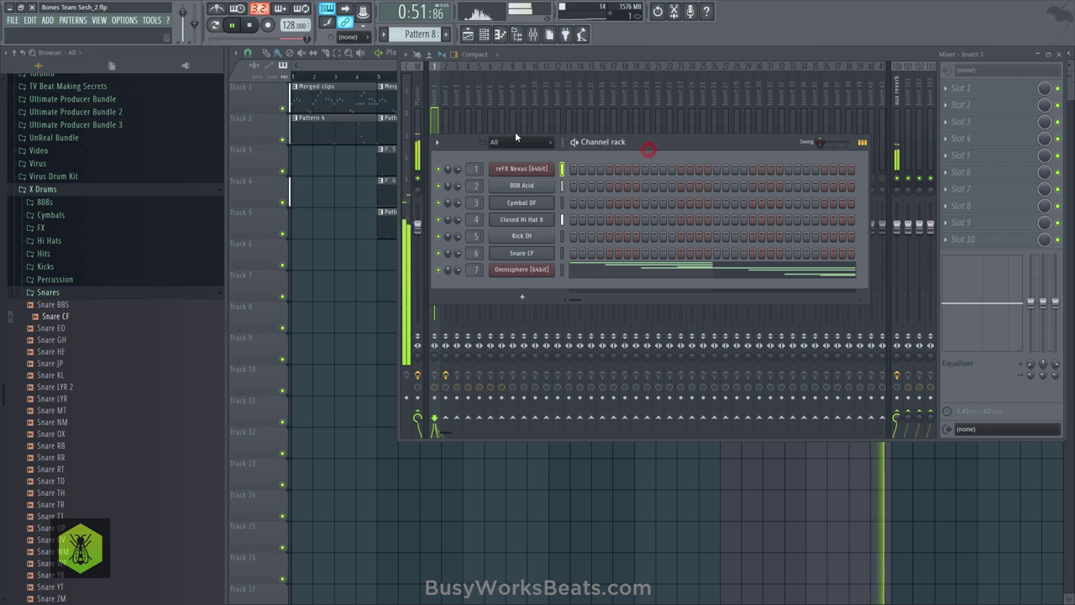
- Unsolo mixer insert 1, and review inserts 4, 5, 3 and 7 while the full loop plays
left_click(532, 35)
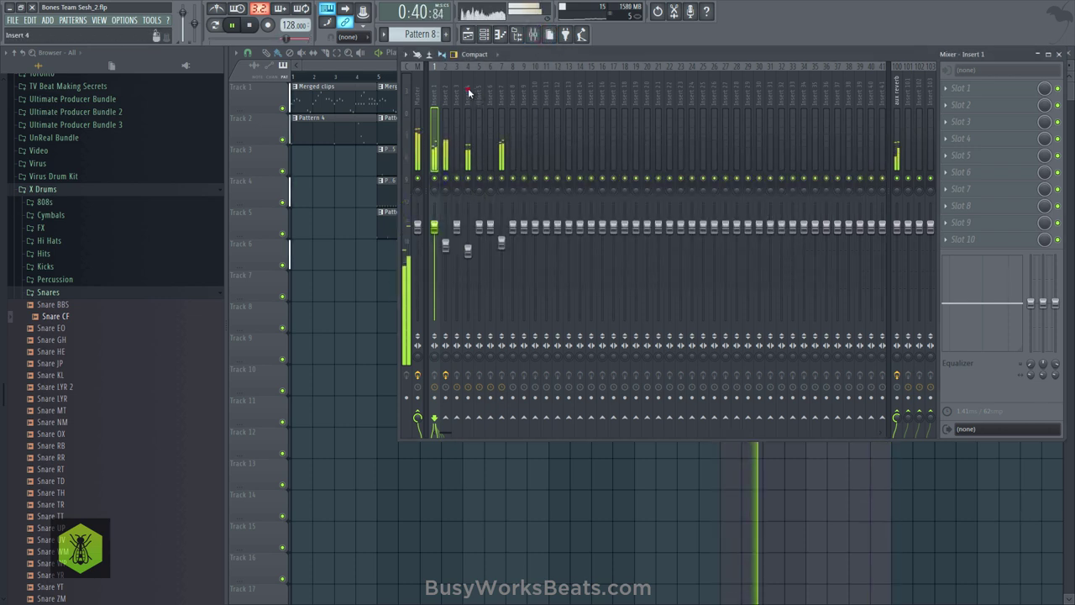
left_click(470, 122)
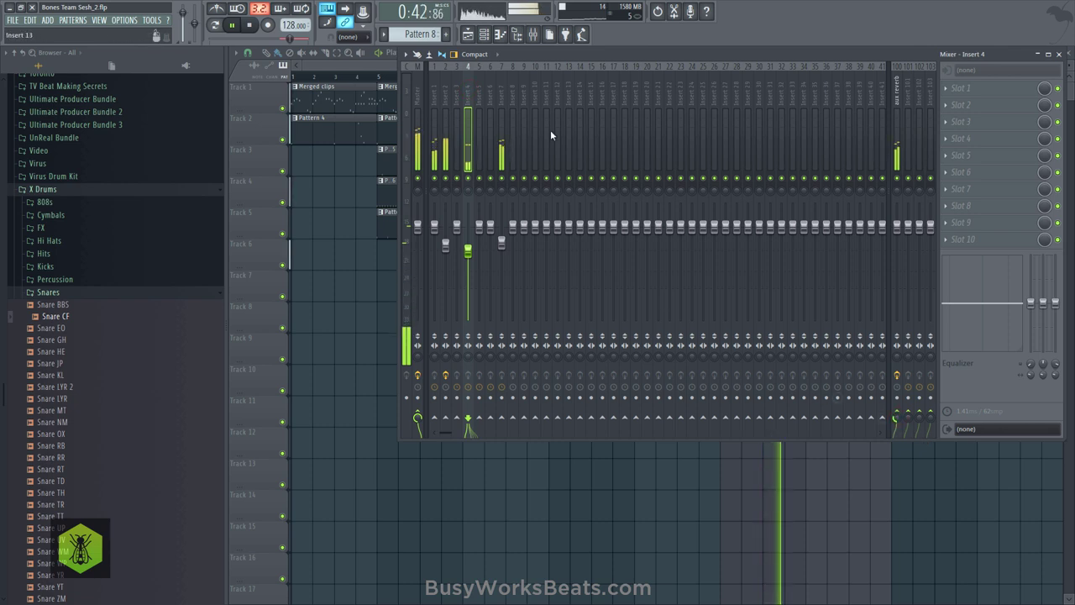
left_click(481, 99)
left_click(485, 35)
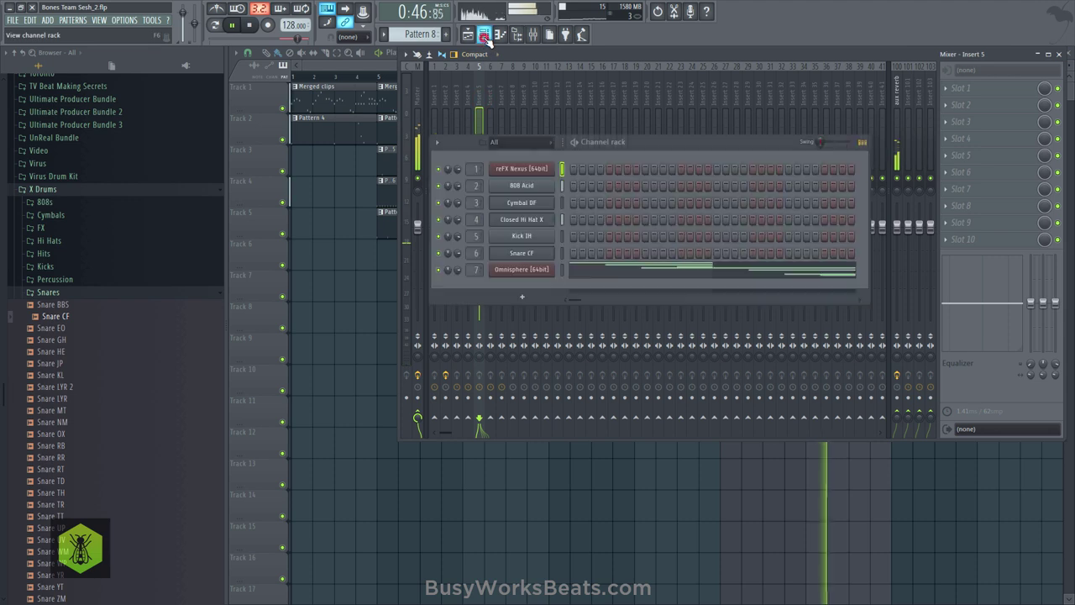
left_click(602, 65)
left_click(456, 88)
left_click(895, 416)
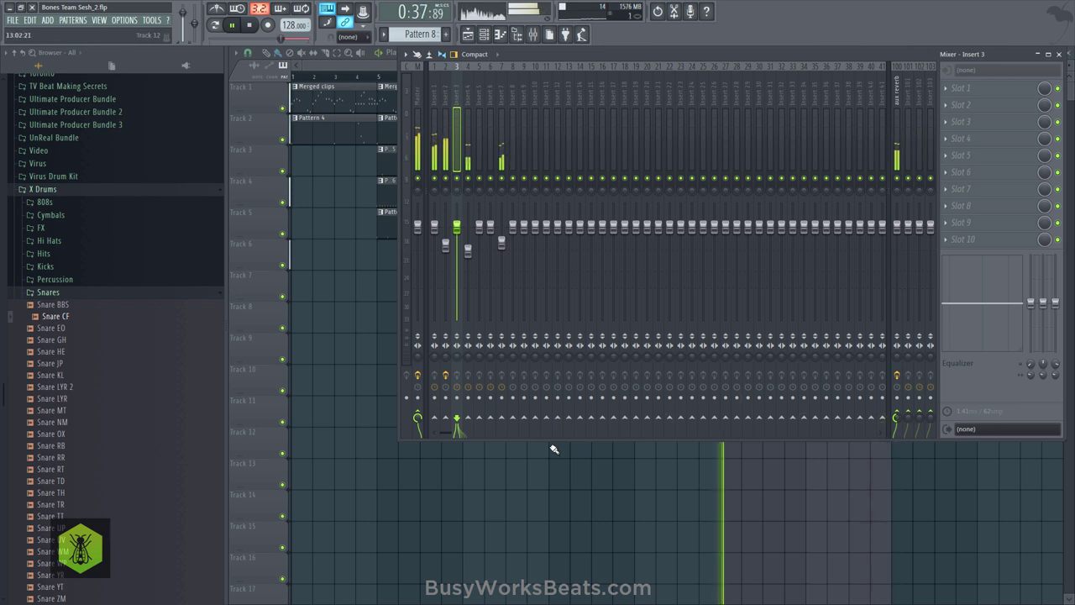
left_click(502, 105)
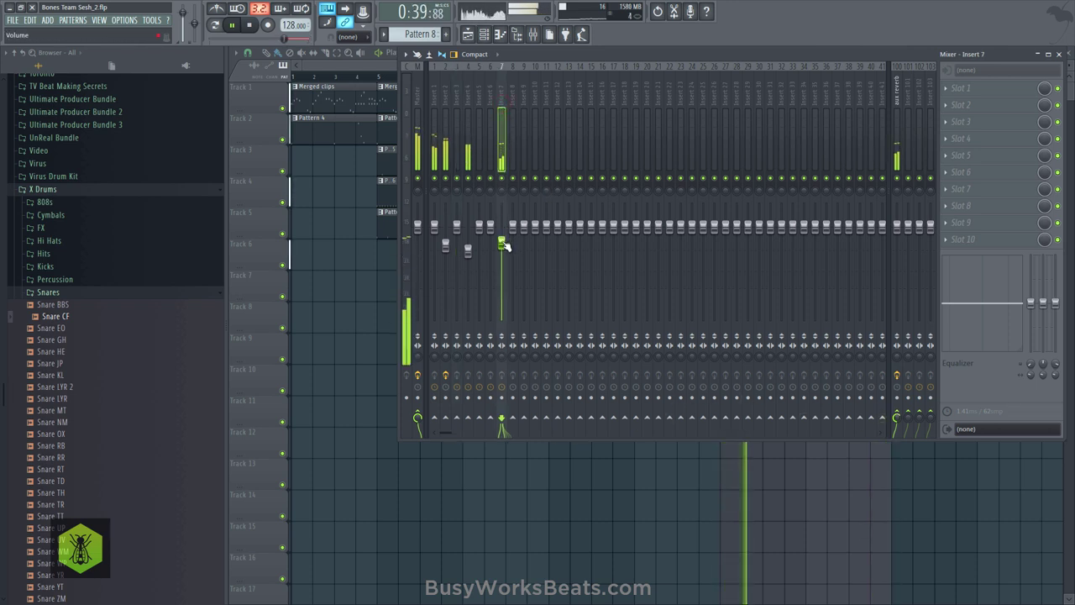
- Return to the full playlist, clear the time selection over bars 21 to 28, save the project and stop playback
left_click(384, 278)
left_click_drag(766, 246, 852, 246)
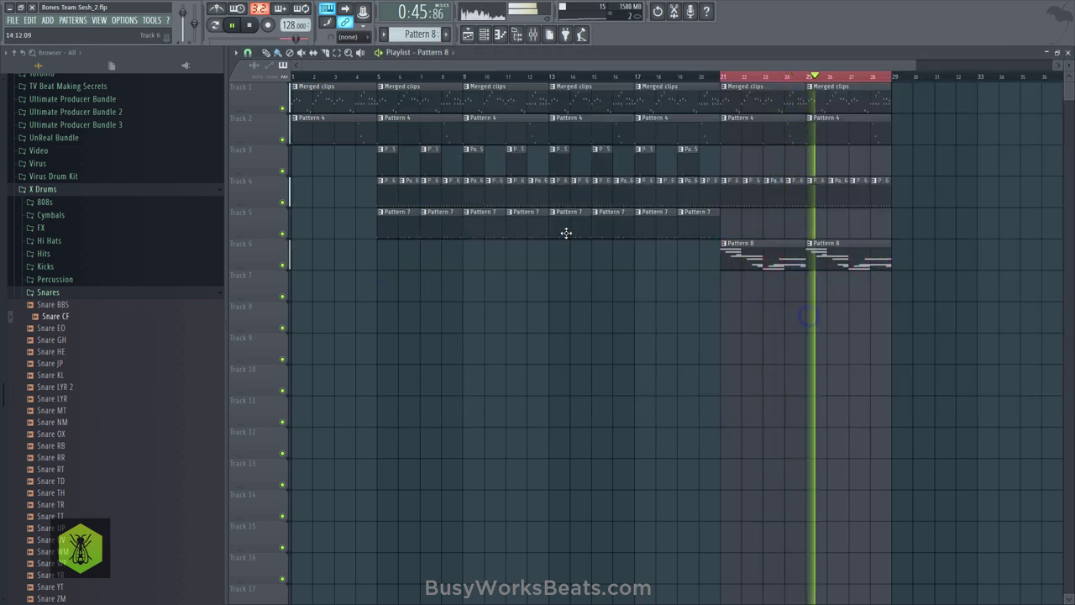
key("ctrl+s")
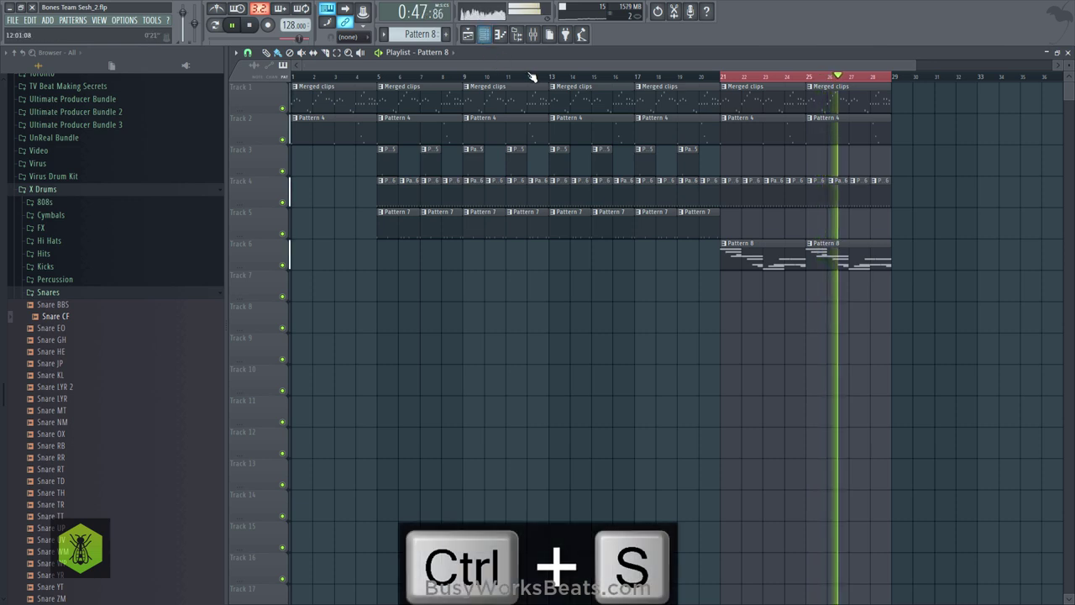
scroll(532, 77, "down", 2)
key("ctrl+s")
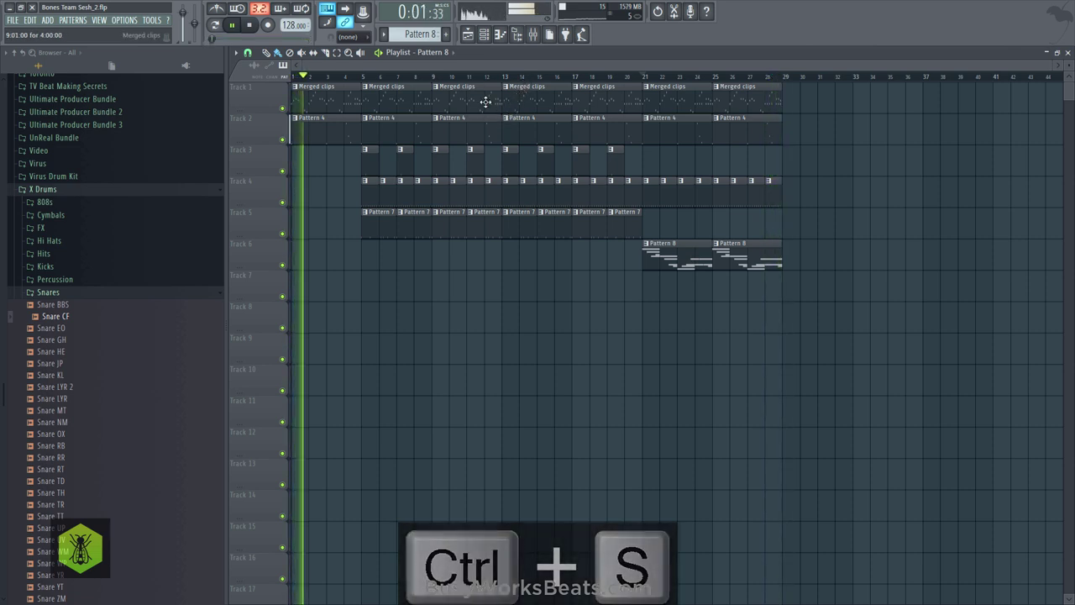
key("space")
left_click(257, 25)
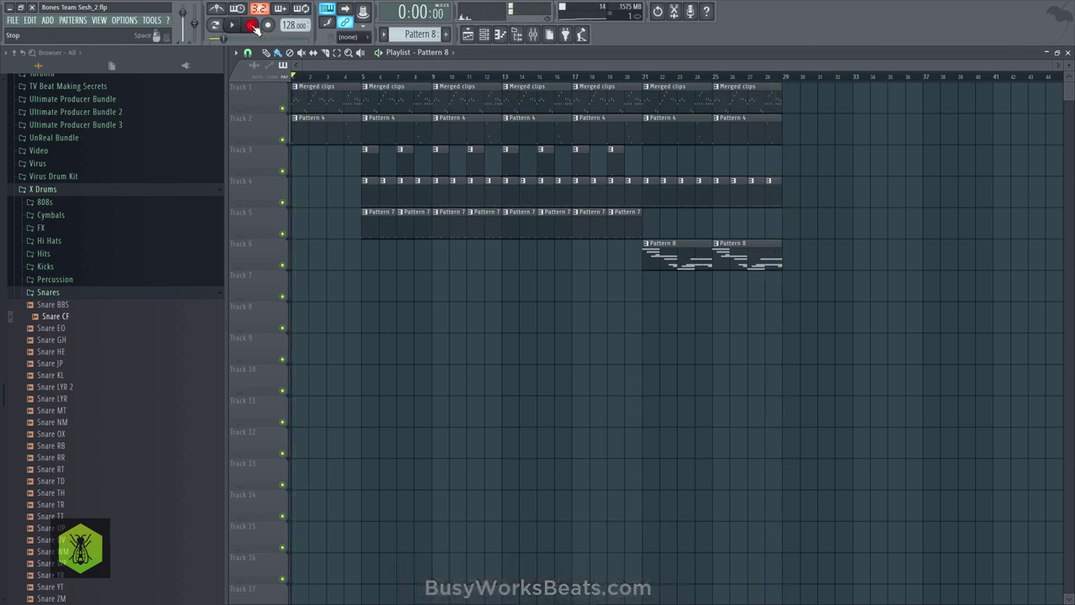
- Switch to Pattern 9, and add a second reFX Nexus [64bit] channel with the Single Layer Leads preset LD Brass 2
left_click(485, 34)
scroll(429, 35, "up", 1)
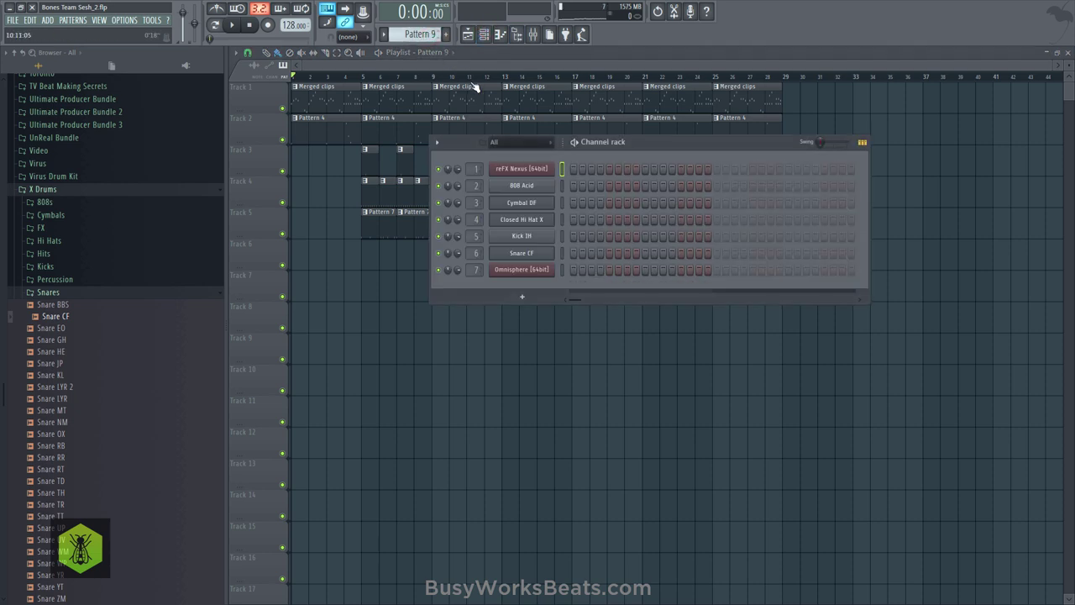
left_click(522, 297)
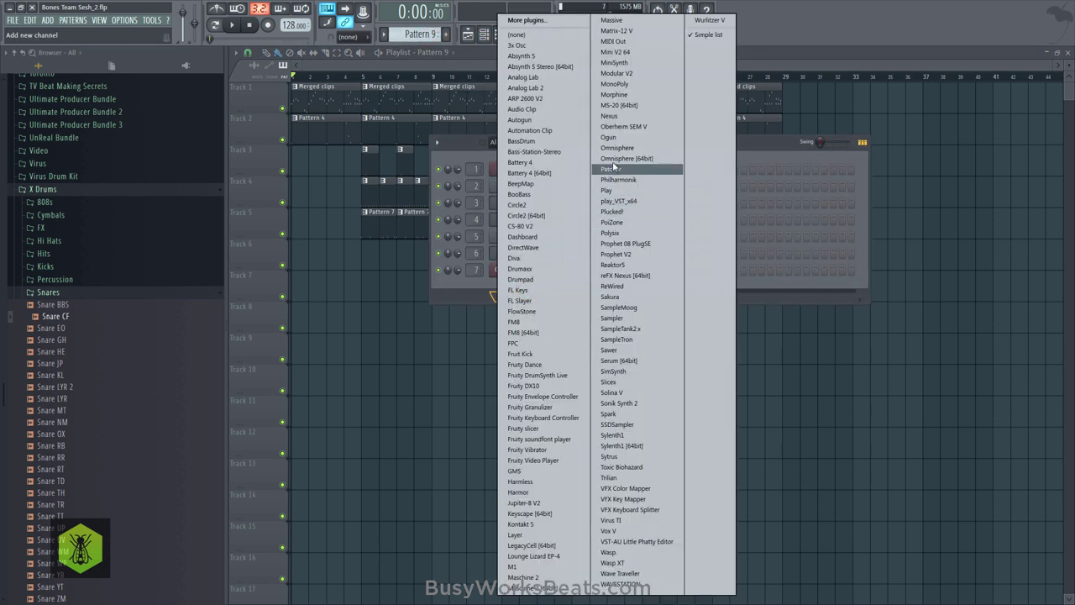
left_click(643, 279)
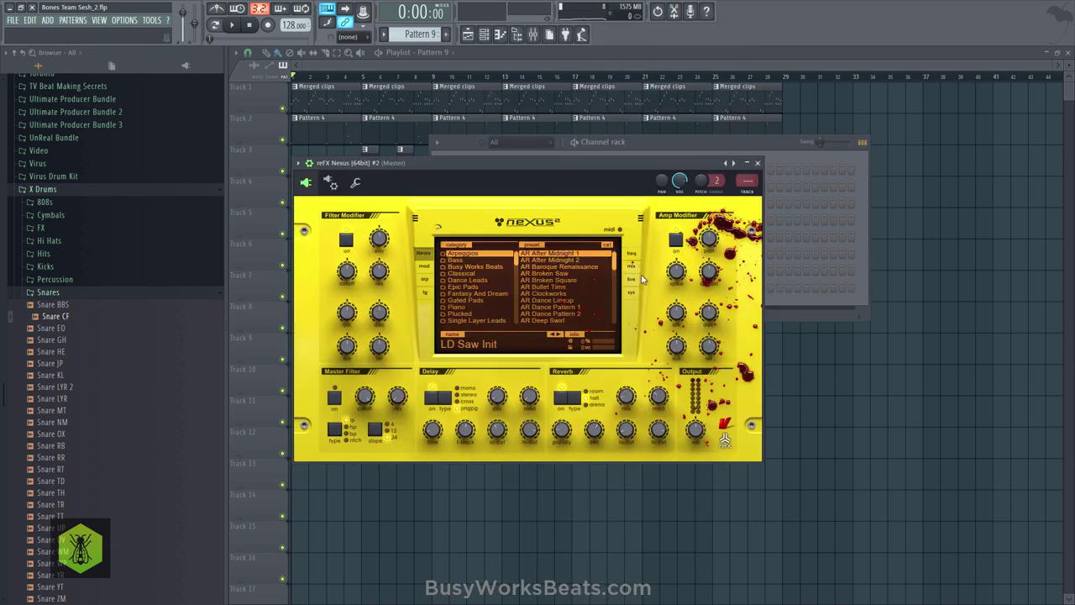
left_click(492, 321)
scroll(557, 284, "down", 1)
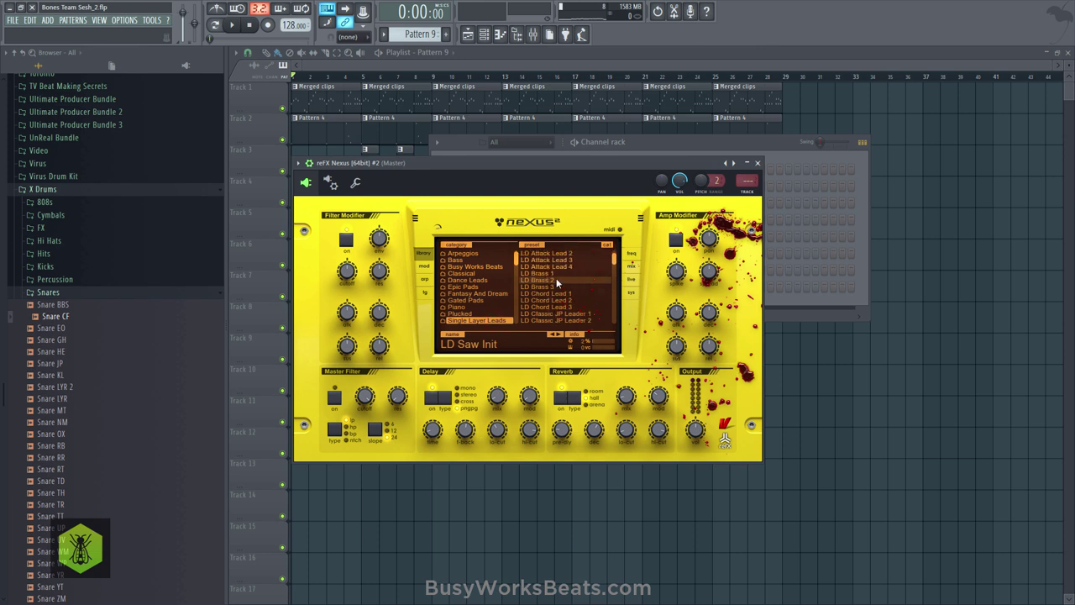
left_click(556, 281)
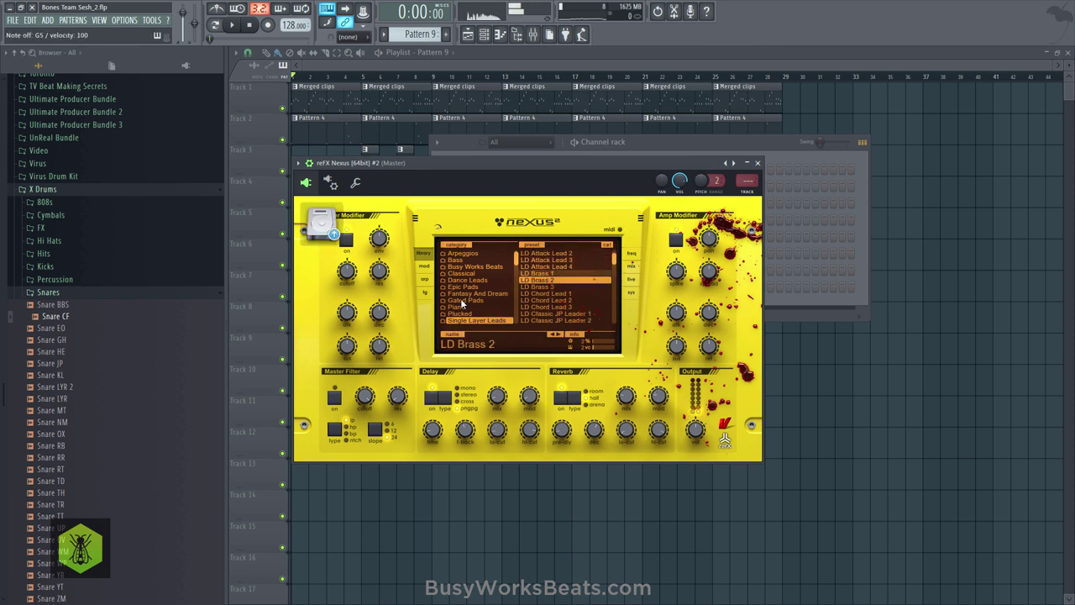
- Set the second Nexus channel's upward and downward pitch bend ranges and its pitch knob range to 12, and route it to insert 8
left_click(425, 267)
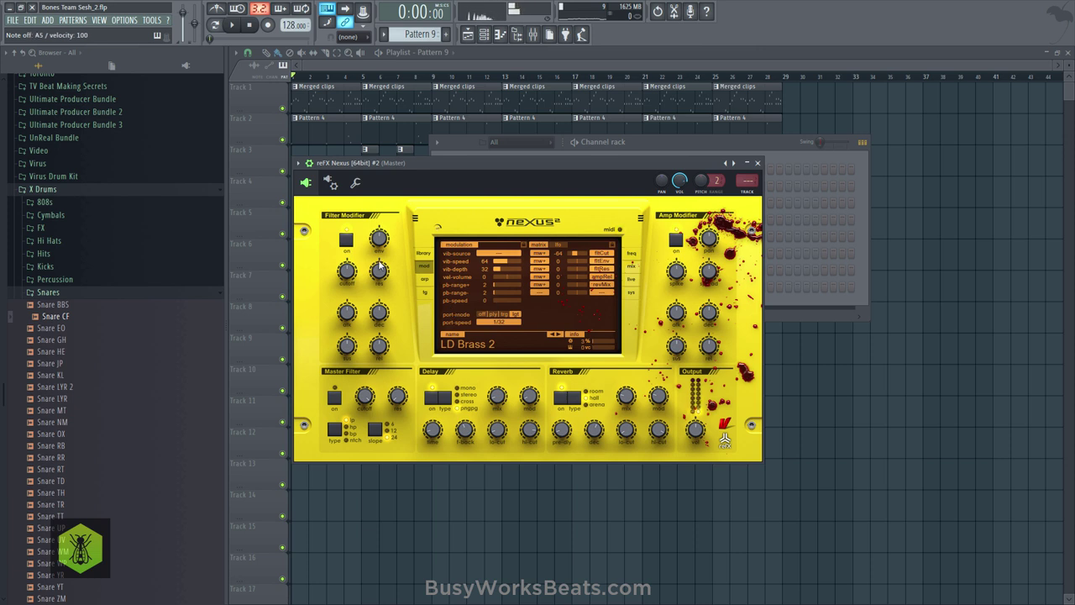
left_click_drag(495, 287, 504, 285)
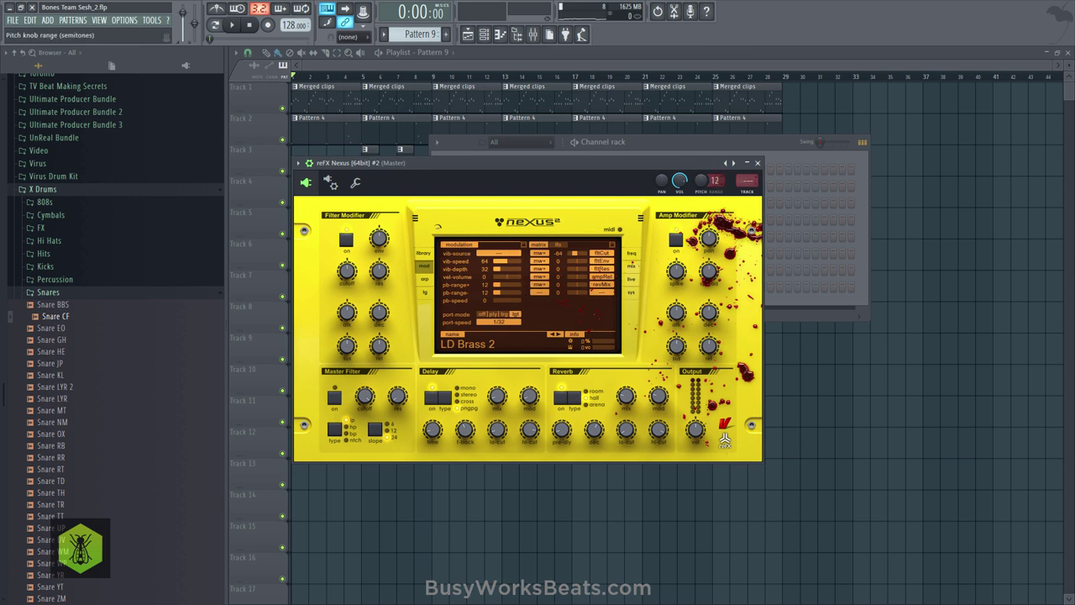
left_click(759, 163)
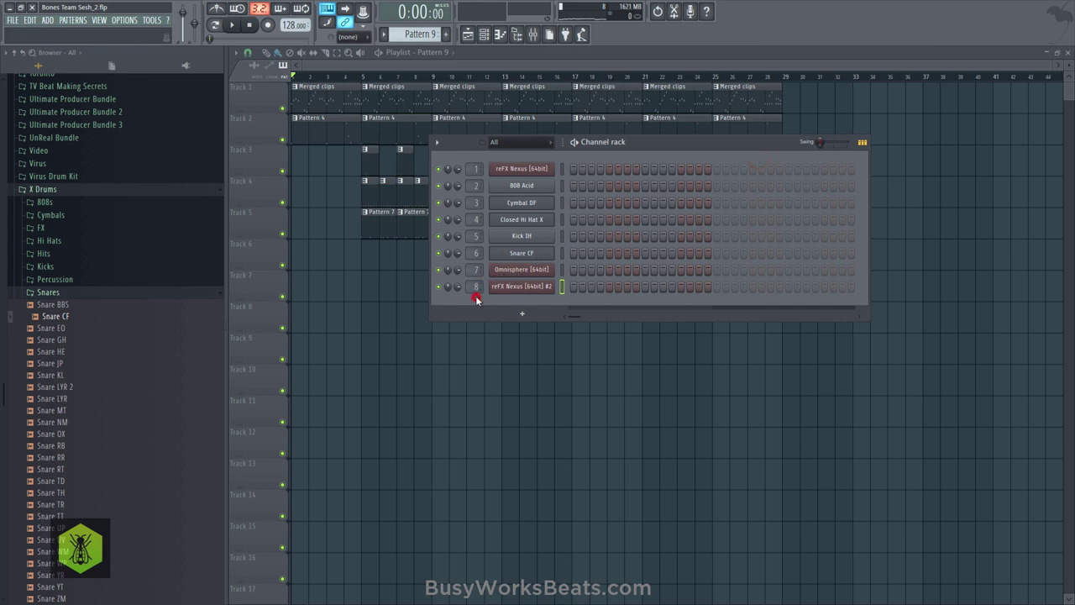
- Place a one-bar A#6 note at bar 1 in the second Nexus channel's piano roll, and return to the playlist
right_click(548, 287)
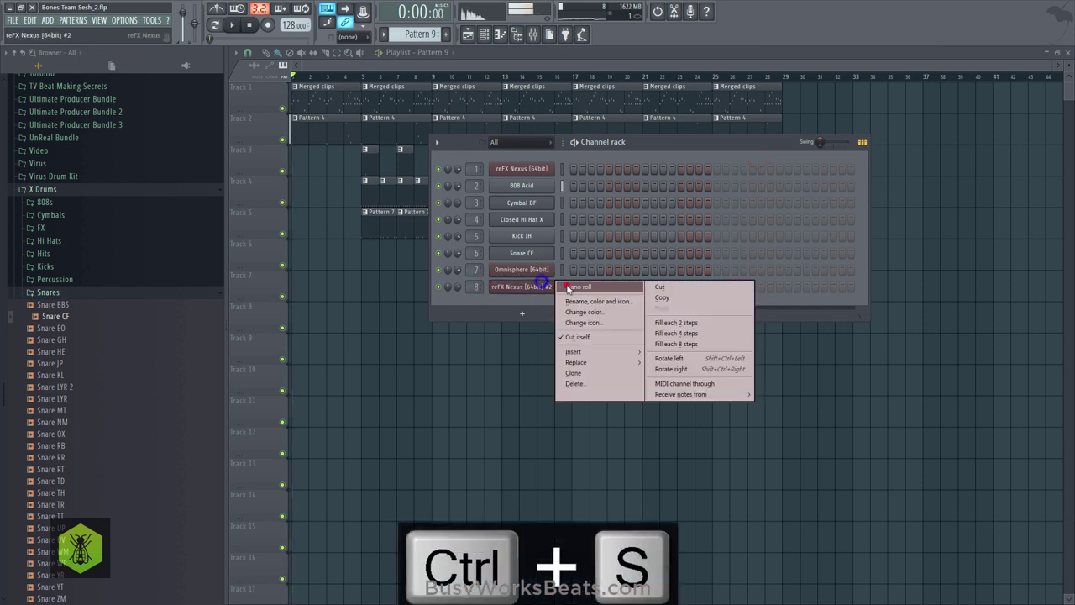
left_click(568, 287)
left_click(256, 157)
left_click(270, 156)
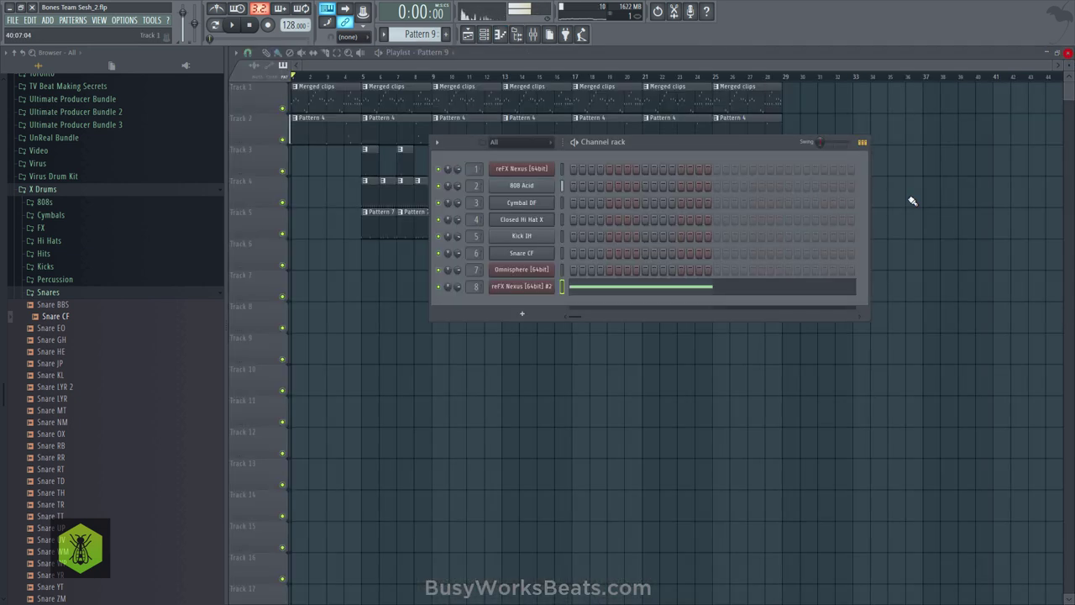
left_click(813, 370)
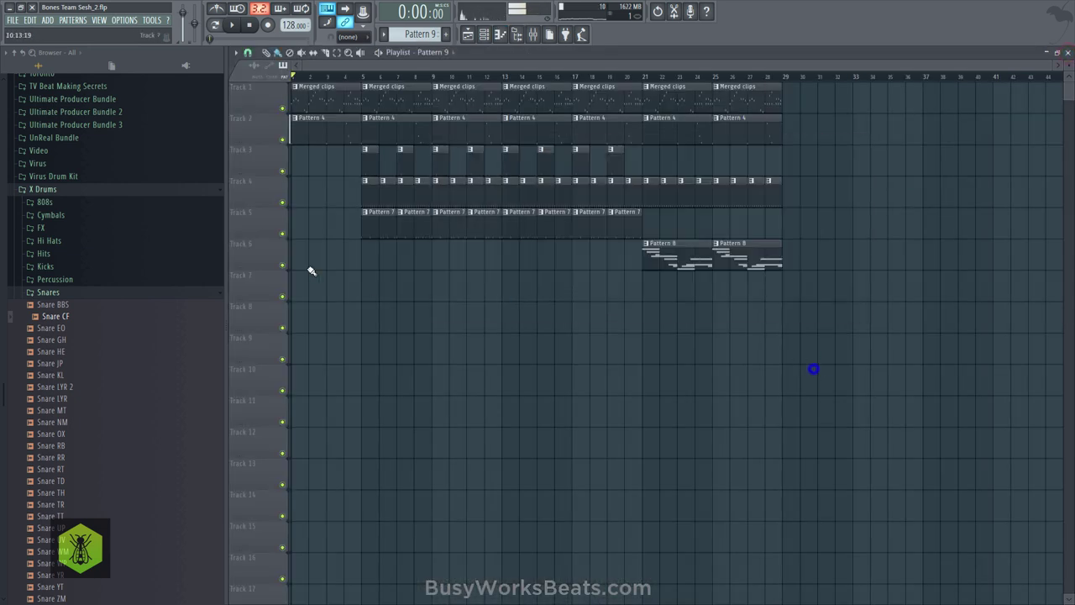
- Shorten the second Nexus channel's A#6 note to one beat, save the project and close the piano roll
left_click(490, 40)
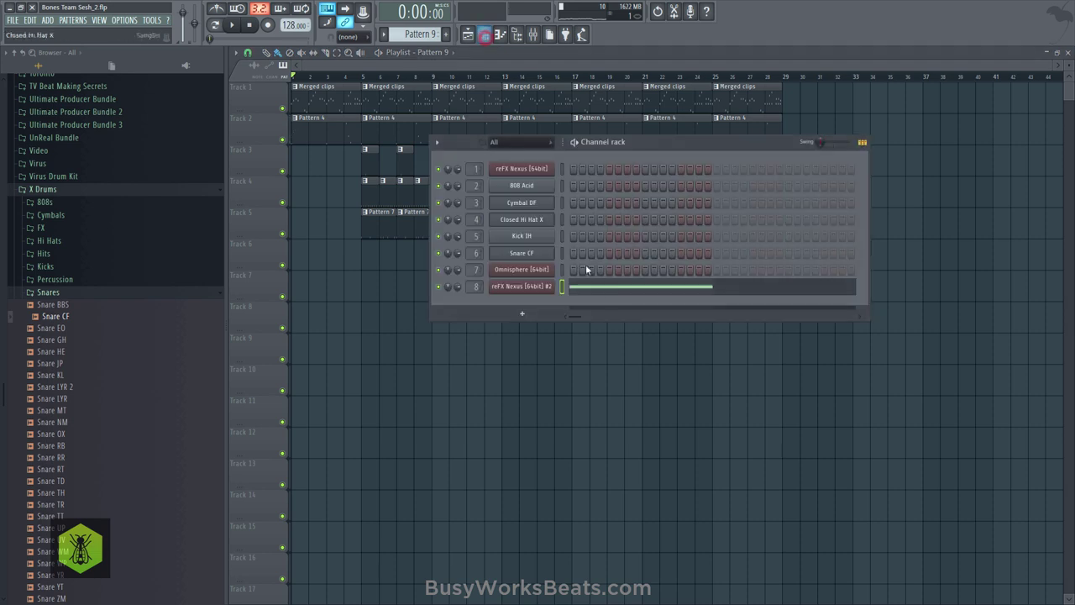
left_click(596, 286)
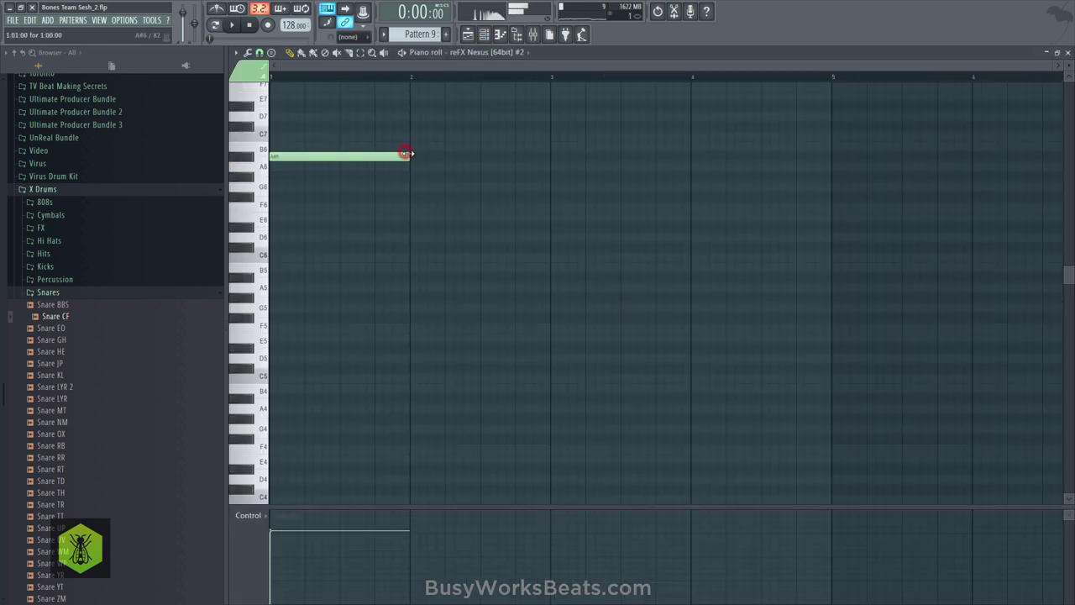
left_click_drag(409, 156, 304, 157)
key("ctrl+z")
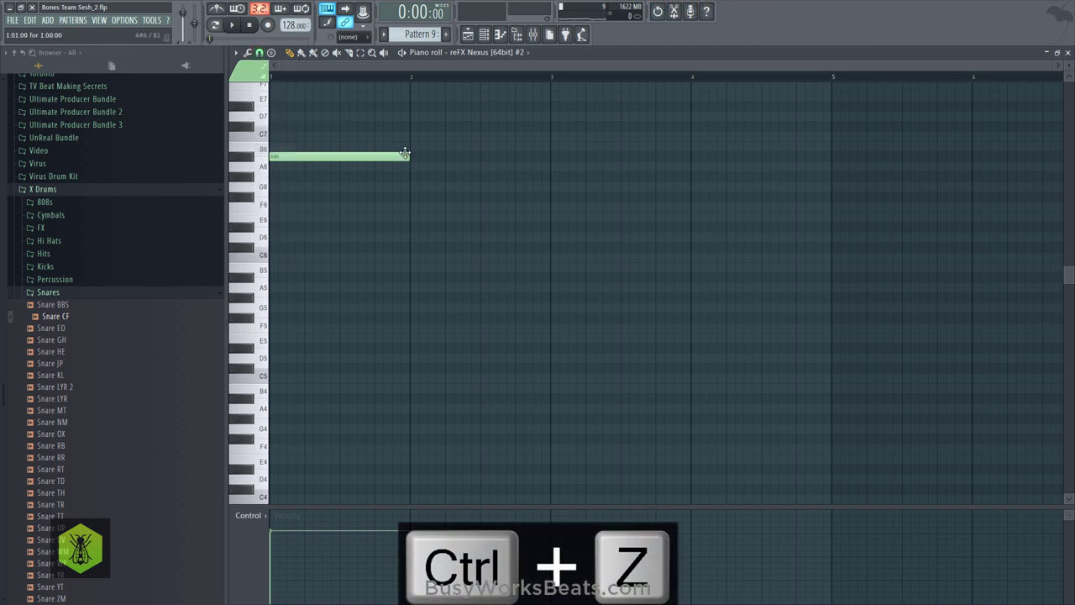
left_click_drag(409, 156, 304, 157)
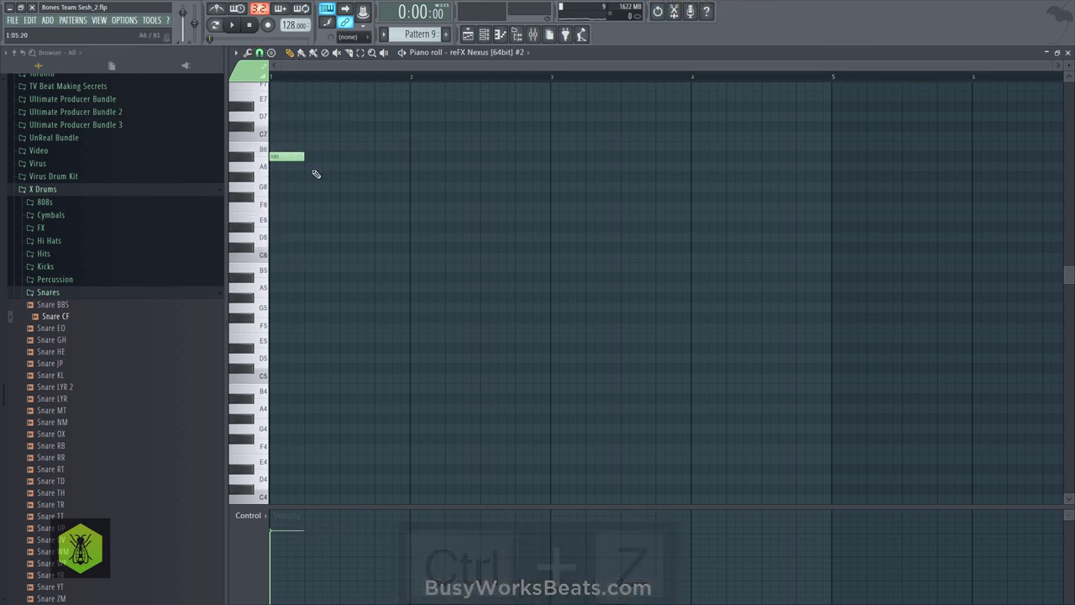
key("ctrl+s")
left_click(1067, 52)
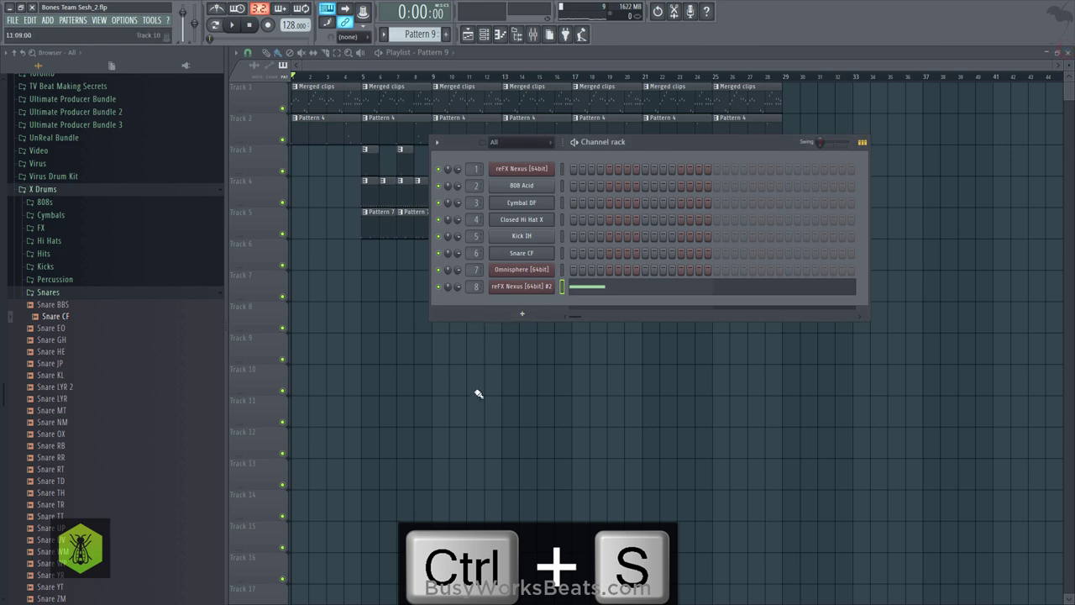
- Place a Pattern 9 clip at bar 1 on playlist track 6, and open the second Nexus channel's plugin window
key("F6")
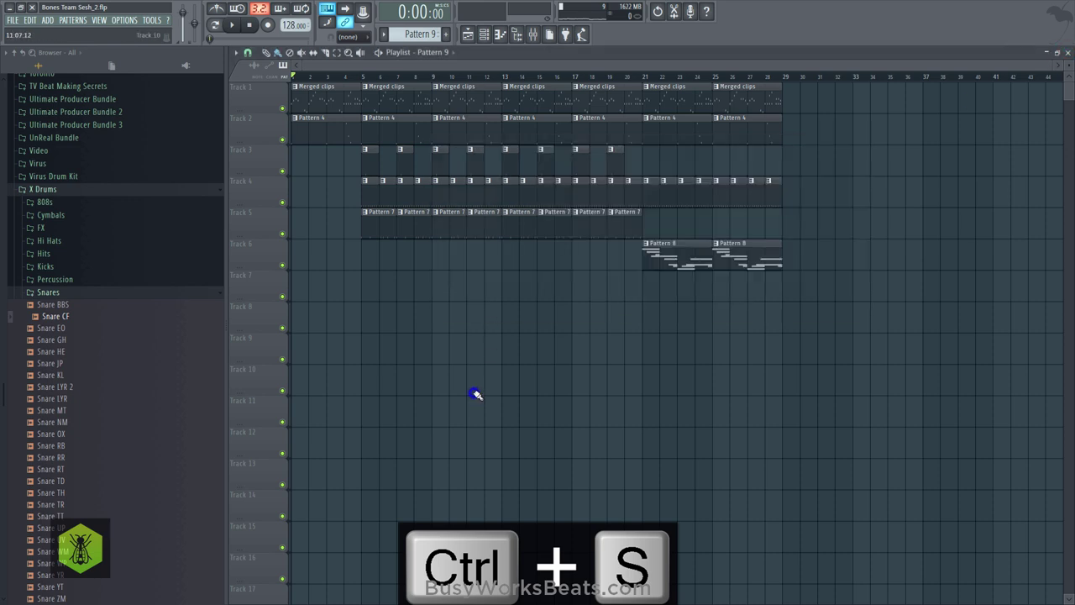
left_click(294, 252)
left_click(484, 34)
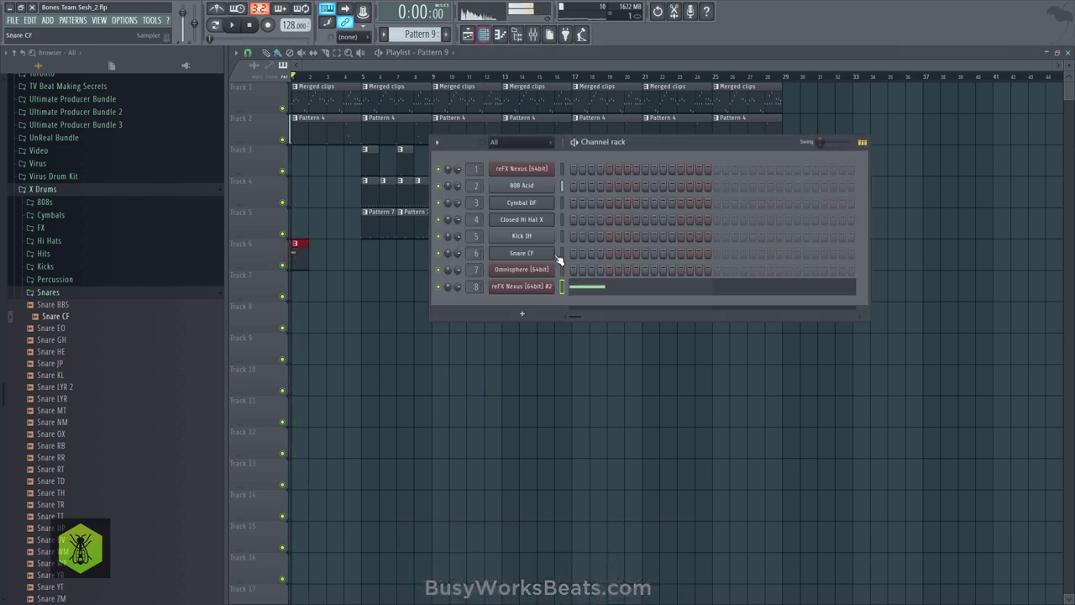
left_click(538, 287)
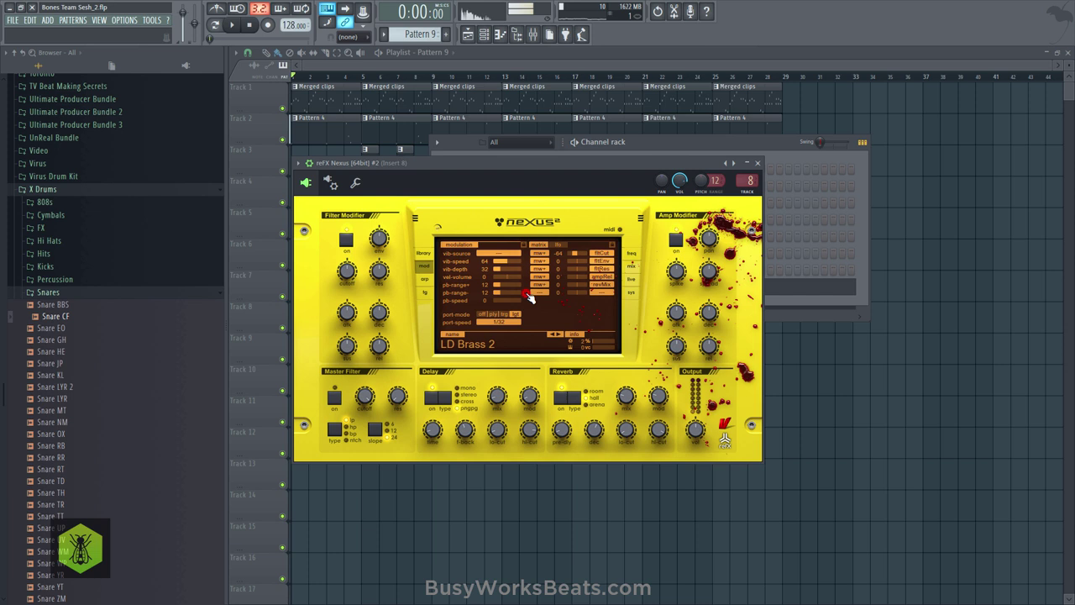
- Create a playlist automation clip for the second Nexus channel's pitch and copy the value of its starting point
right_click(702, 190)
left_click(731, 263)
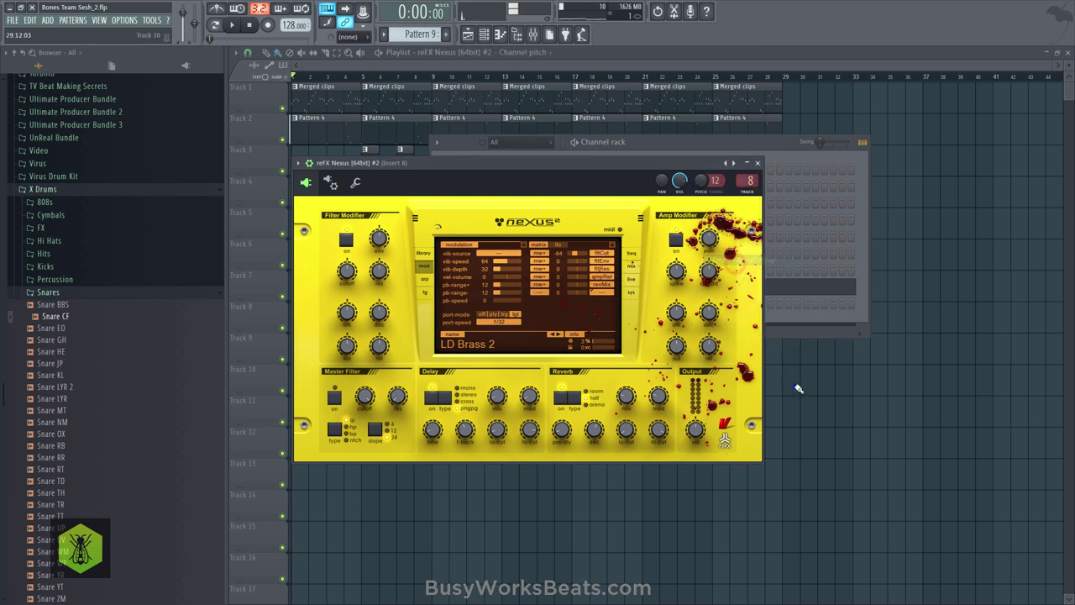
right_click(293, 290)
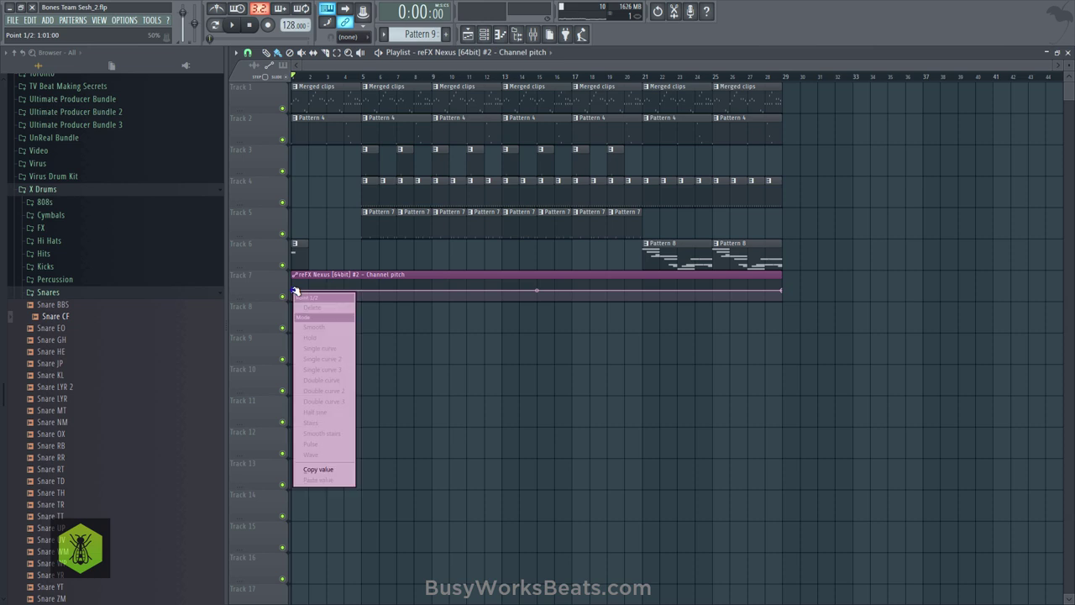
left_click(324, 469)
left_click_drag(306, 65, 343, 251)
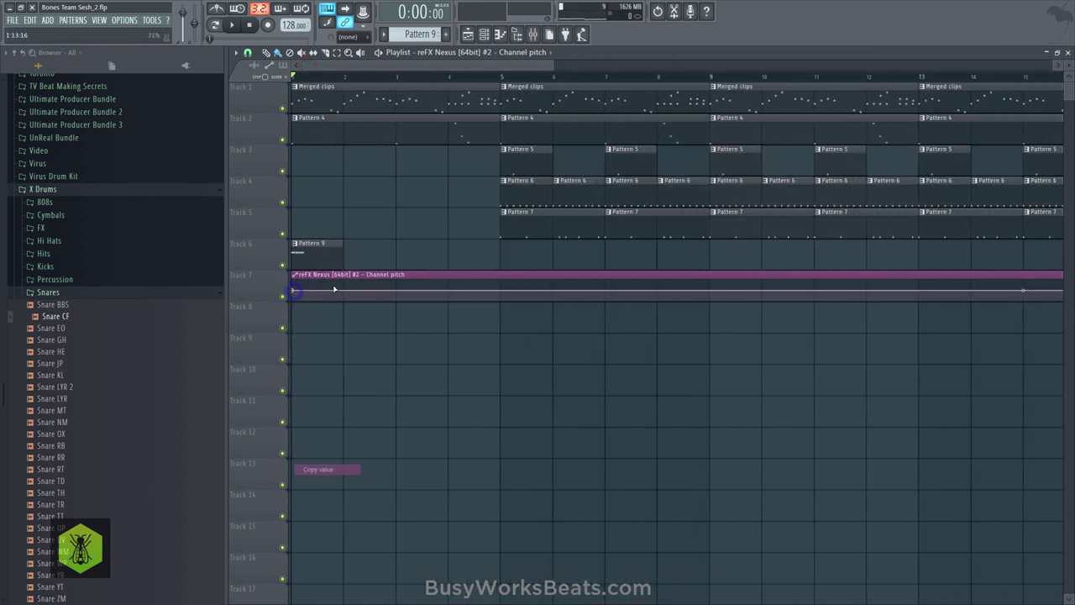
- Add a pitch automation point at bar 2 at about 95%, drop back there to the copied starting value, and audition the rise
right_click(345, 283)
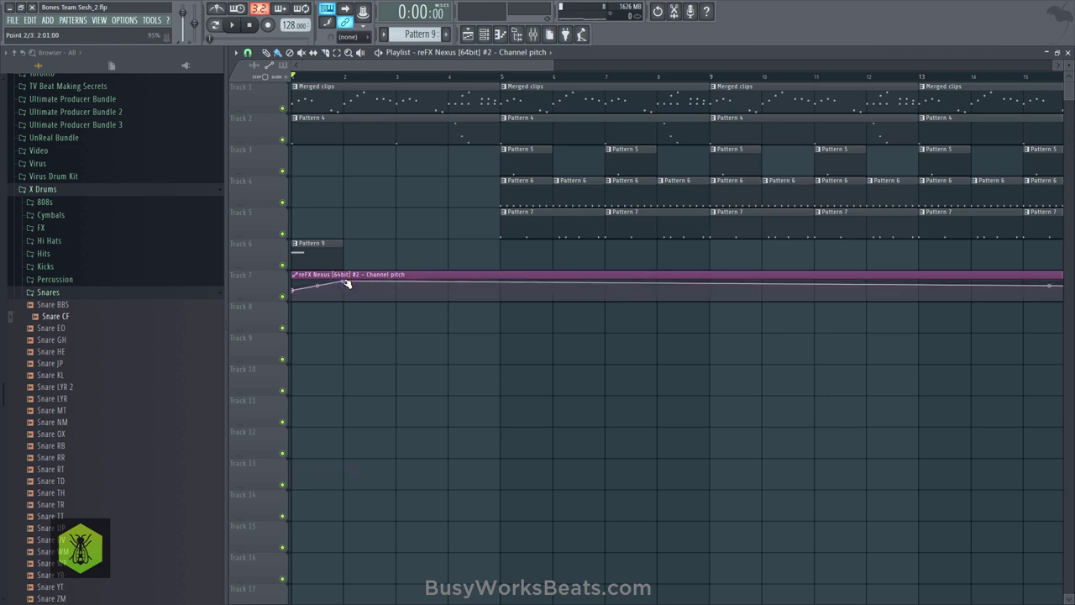
right_click(345, 288)
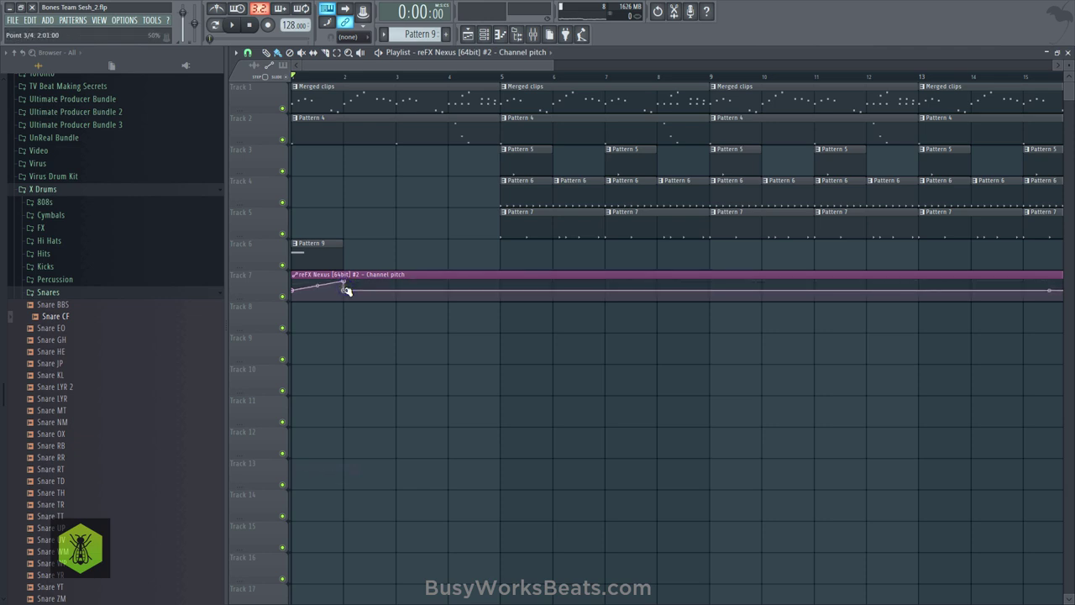
right_click(348, 288)
key("Escape")
key("space")
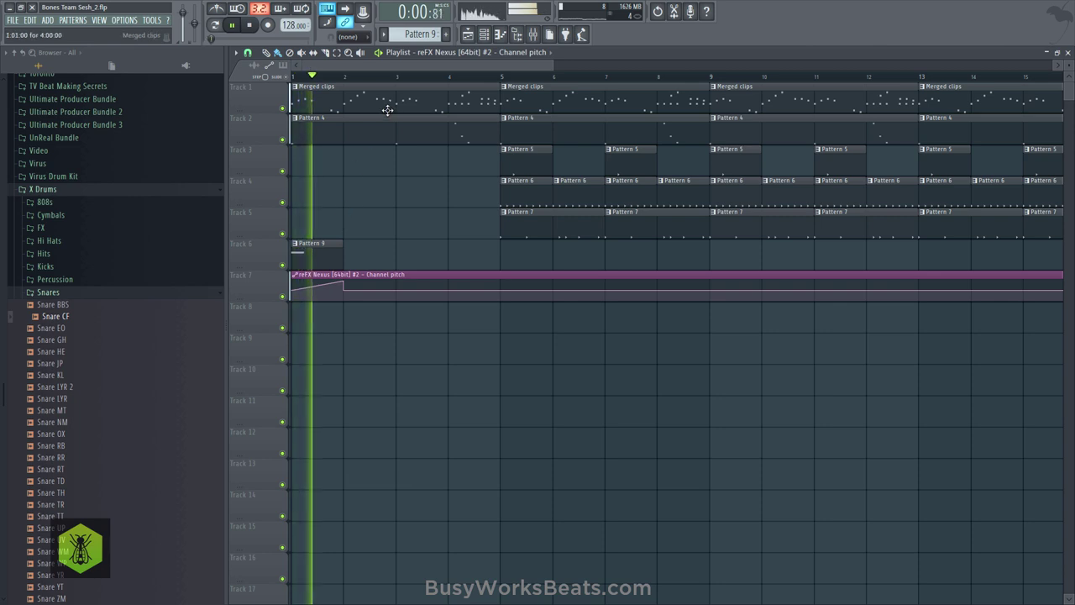
key("space")
- Slice the channel pitch automation clip at bar 2, delete everything after the cut, and play back the opening bars
scroll(381, 81, "down", 3)
scroll(382, 81, "down", 2)
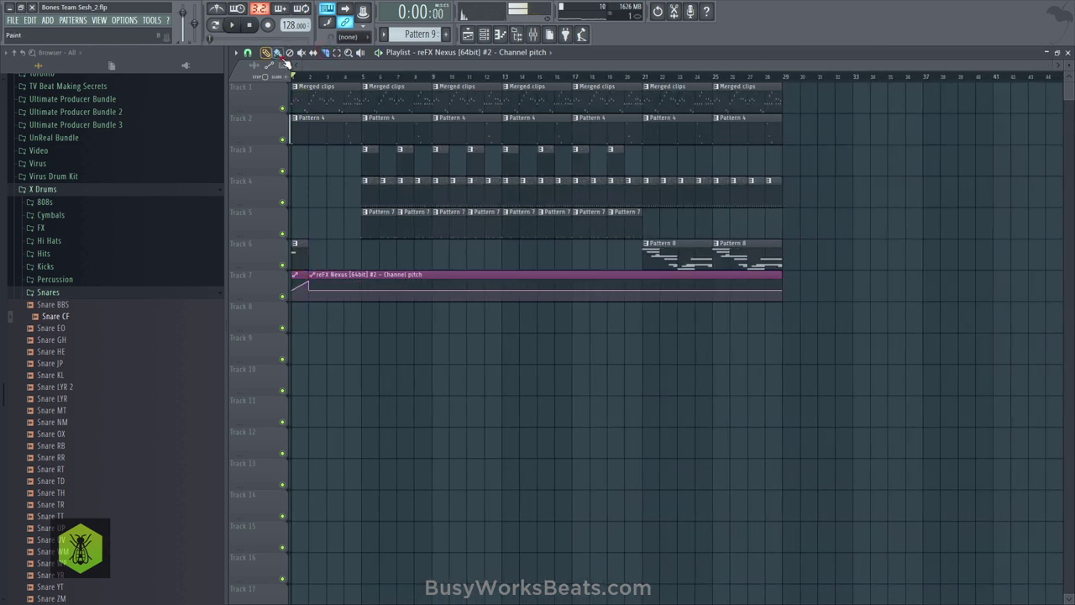
left_click(336, 318)
key("space")
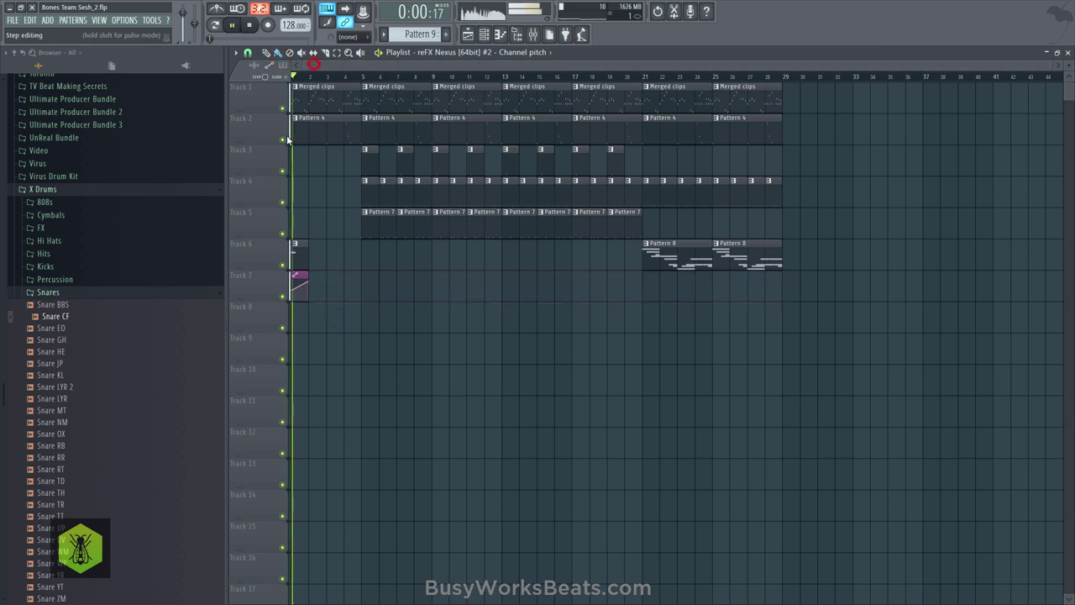
scroll(320, 83, "up", 2)
scroll(321, 83, "up", 1)
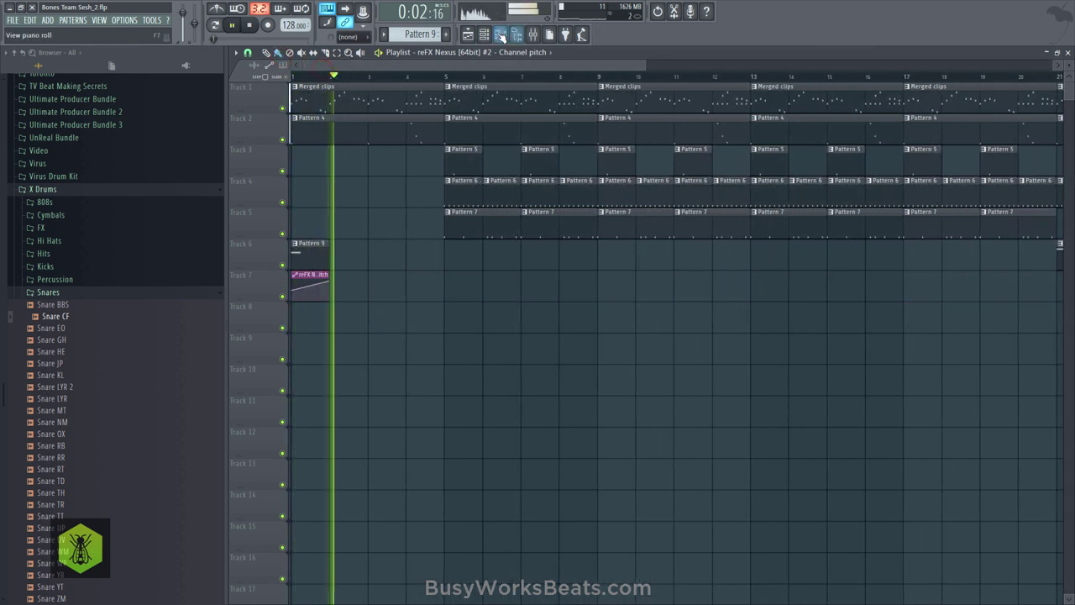
key("space")
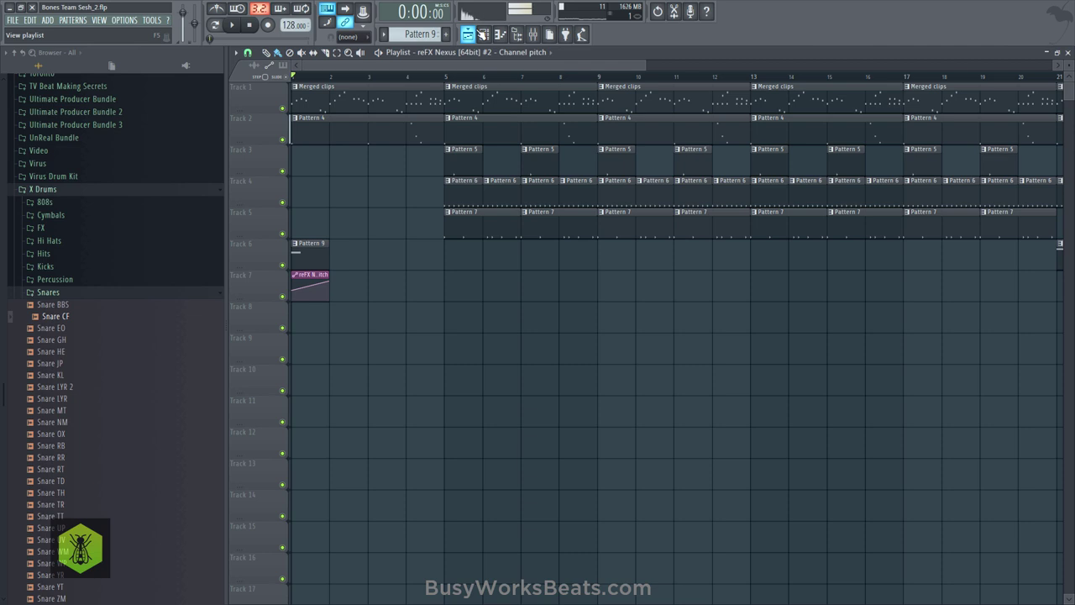
- Transpose the second Nexus channel's A#6 note up one octave to A#7 in the piano roll and audition it
left_click(499, 34)
left_click(580, 290)
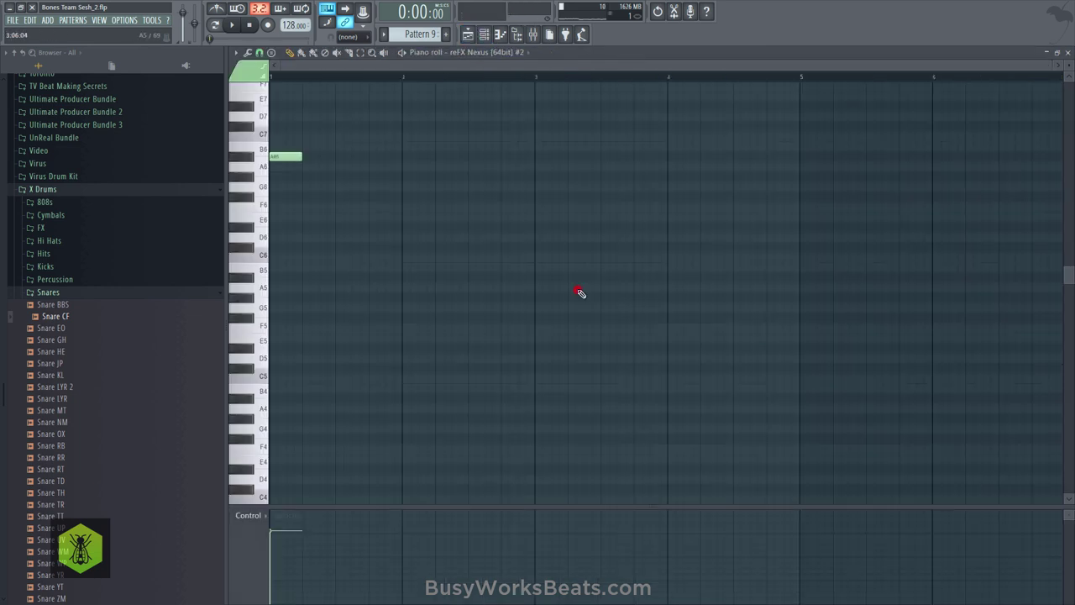
key("ctrl+Up")
key("space")
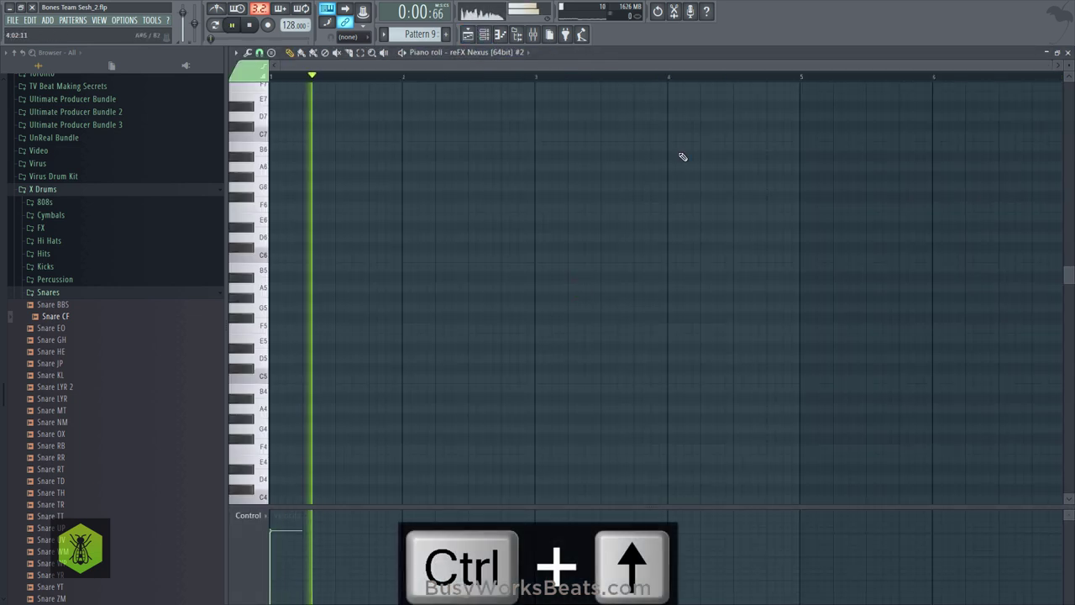
scroll(588, 126, "up", 3)
key("space")
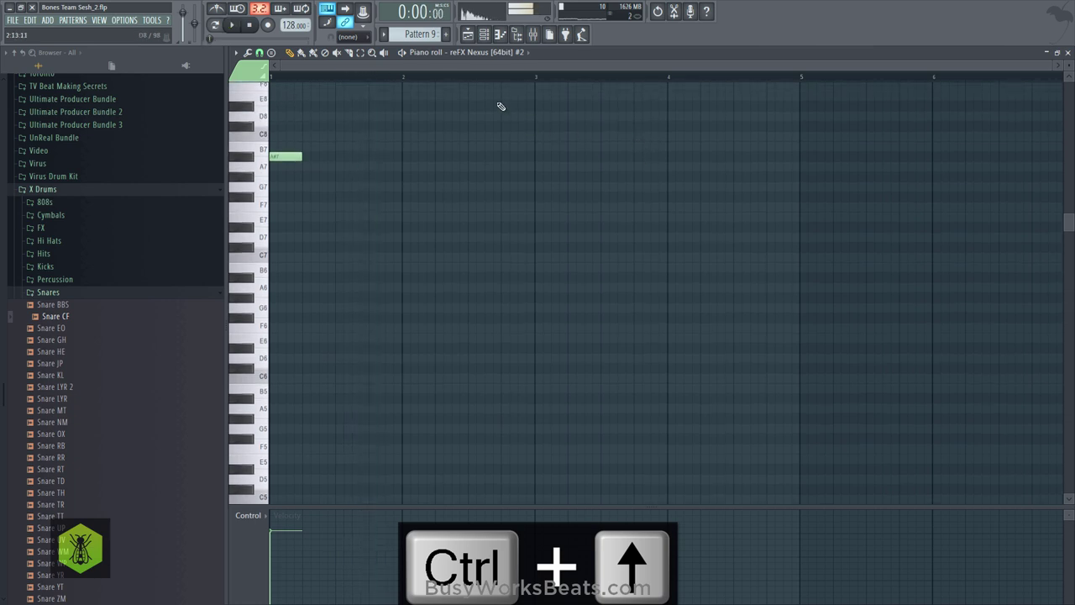
key("space")
- Raise the built-in reverb in the second Nexus channel's plugin, with reverb mod at 87, and play the result
left_click(532, 34)
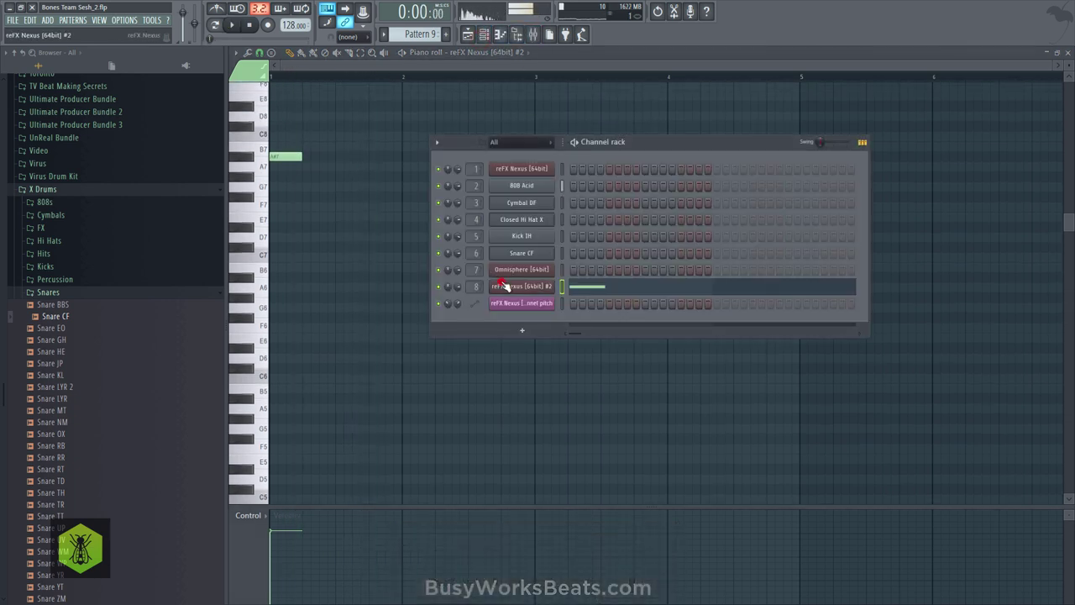
left_click(515, 286)
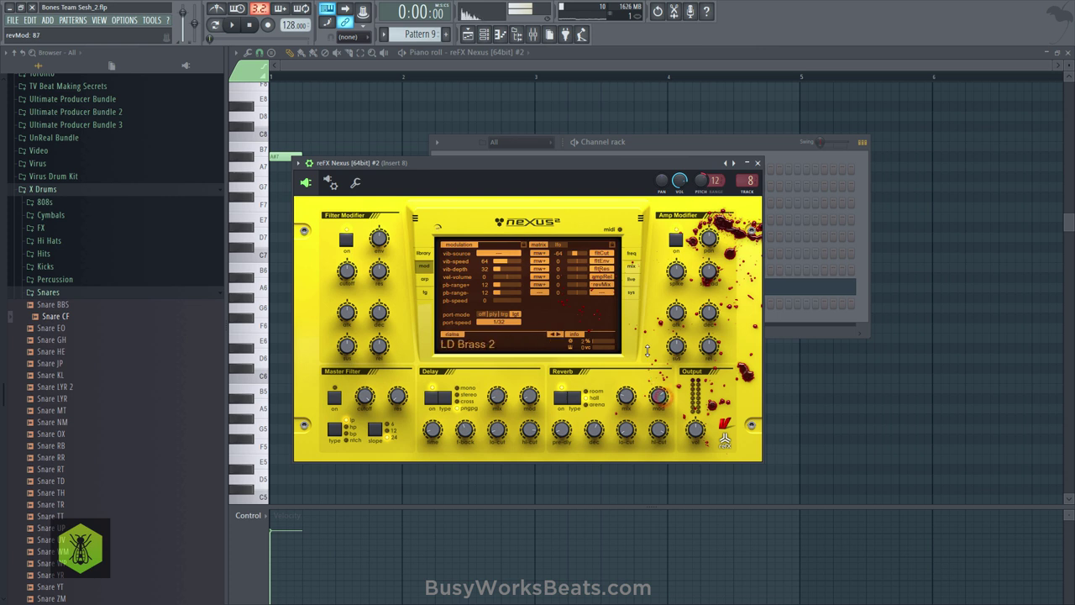
left_click_drag(627, 394, 619, 349)
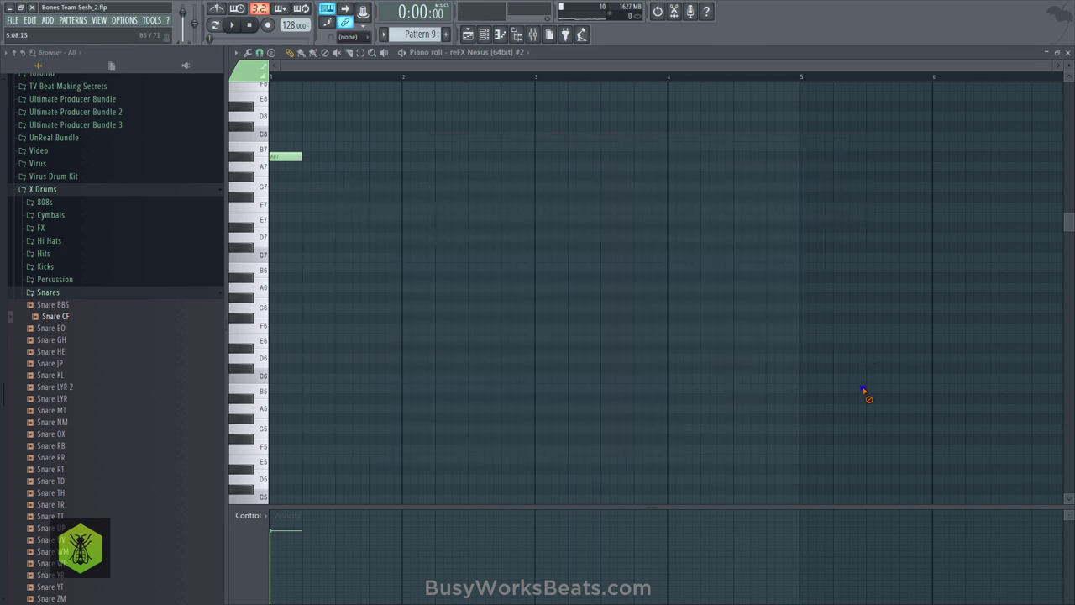
left_click(870, 370)
key("space")
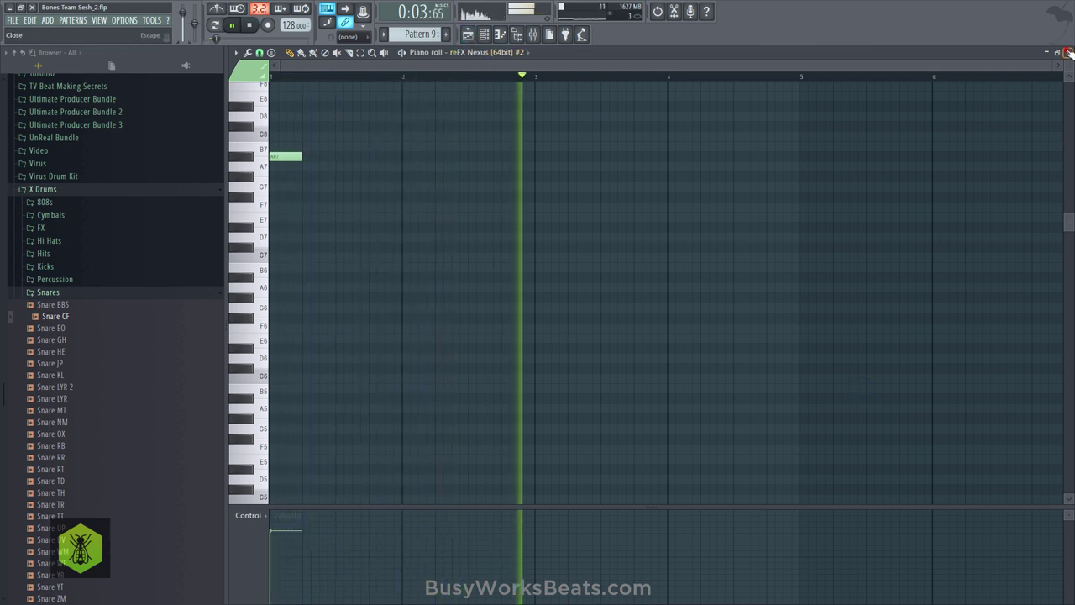
- Duplicate the Pattern 9 clip and its pitch automation clip to bar 5 on playlist tracks 6 and 7
key("F7")
left_click(780, 479)
left_click_drag(375, 331, 293, 240)
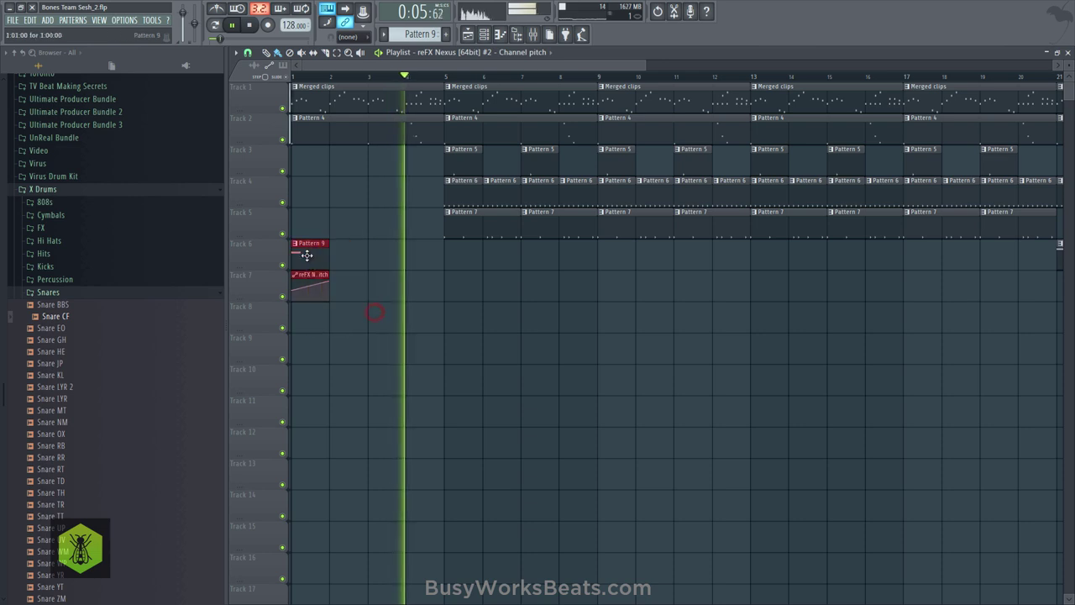
key("ctrl+b")
scroll(441, 80, "down", 1)
scroll(441, 80, "down", 2)
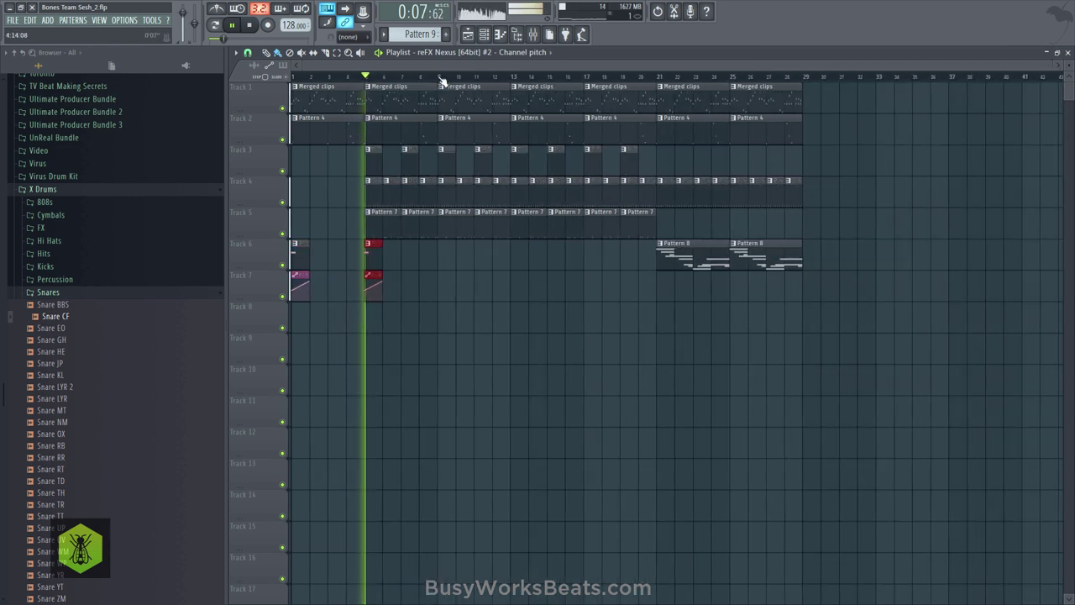
key("space")
- Open the second Nexus channel's miscellaneous settings, return to the playlist and save the project
left_click(484, 34)
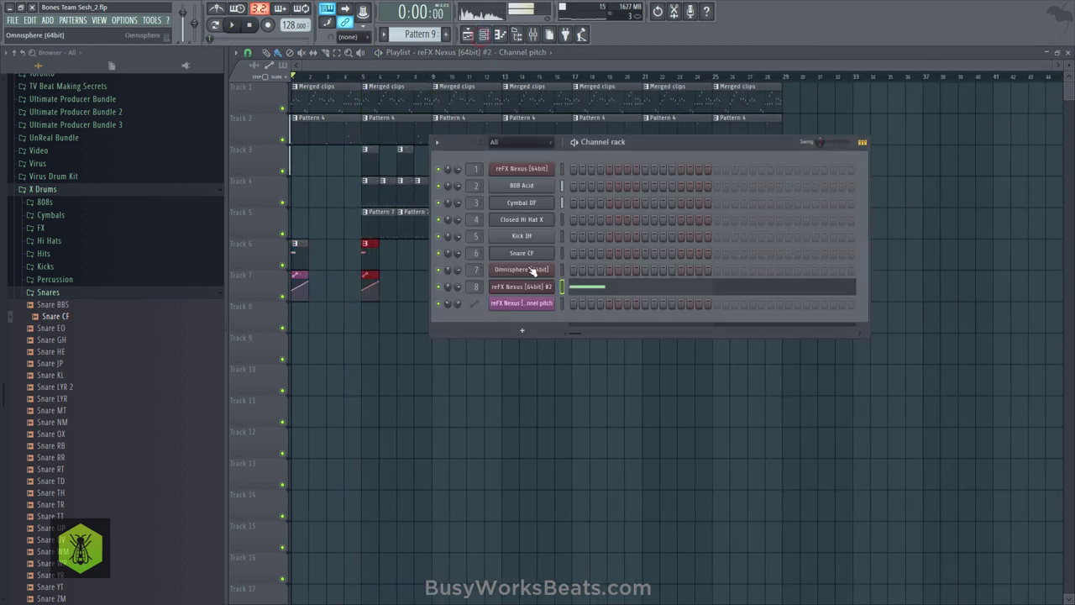
left_click(522, 287)
left_click(351, 181)
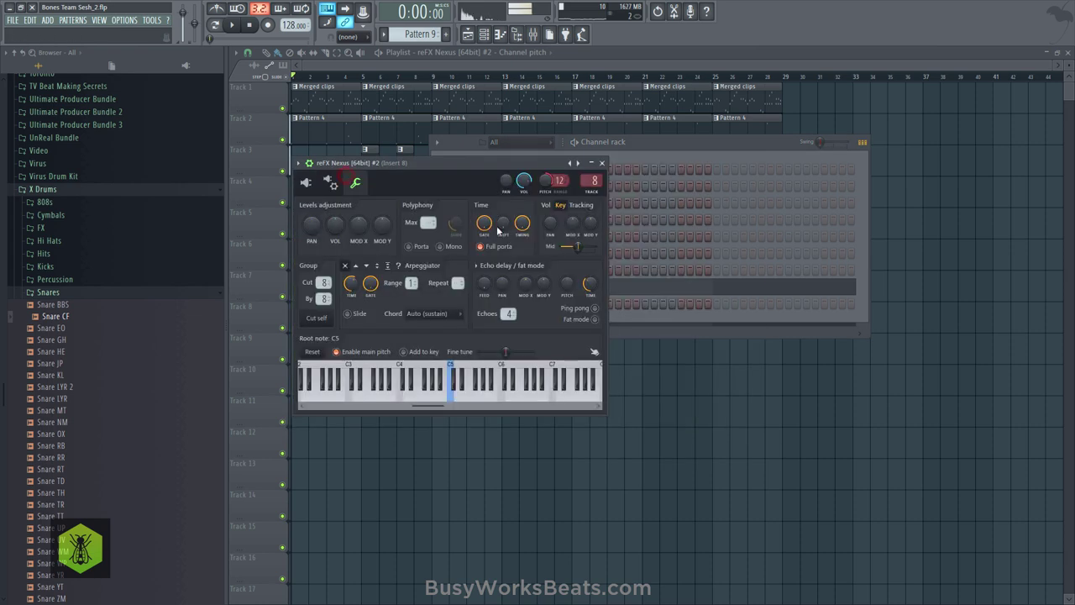
left_click(650, 358)
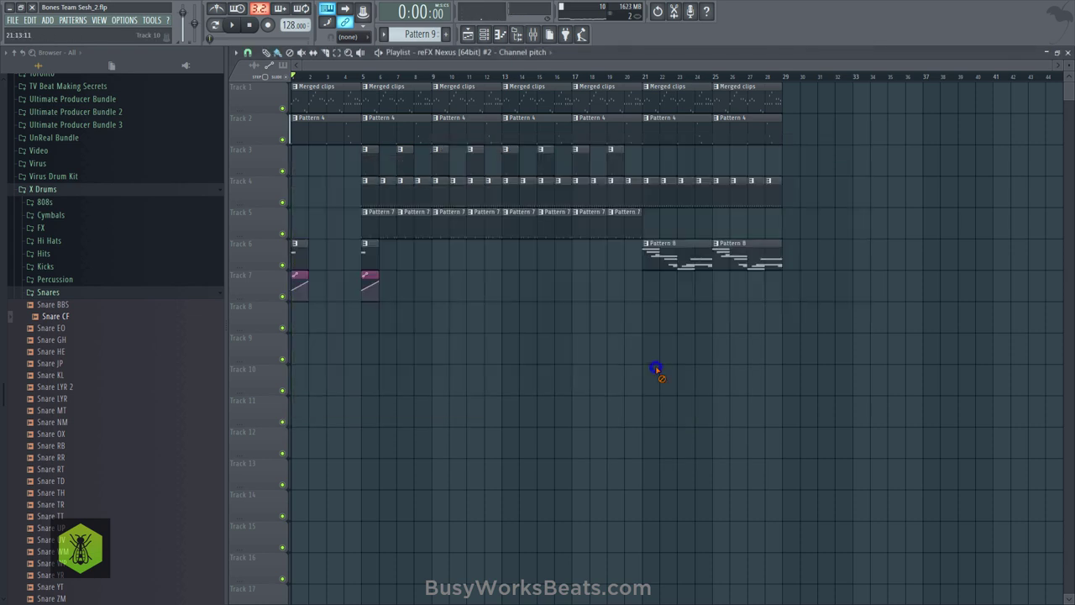
key("ctrl+s")
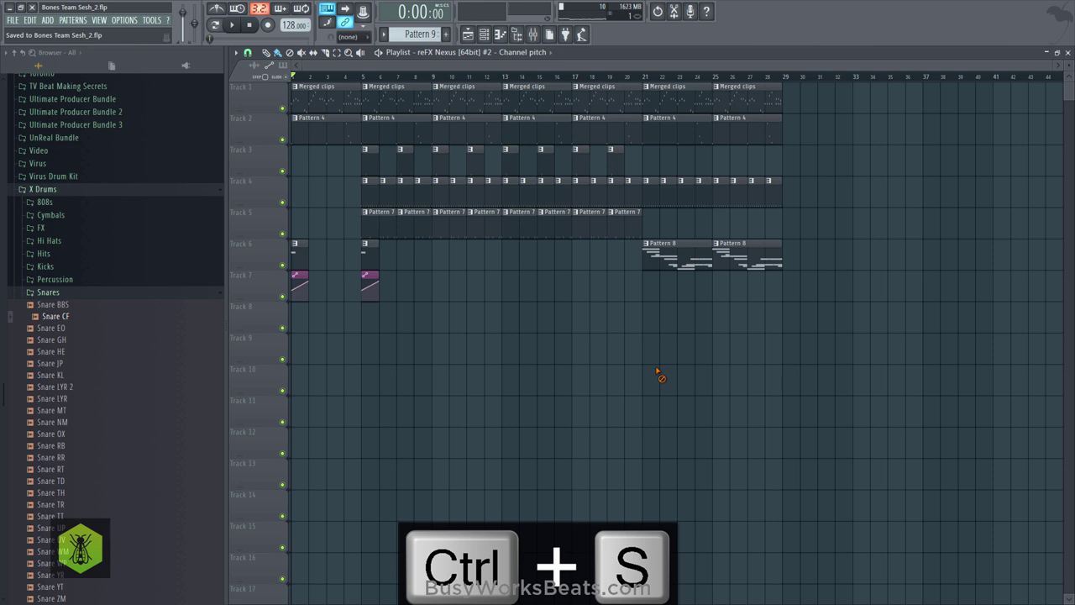
- Play the song and lower mixer insert 8 to about -9.8 dB, returning to the playlist
key("space")
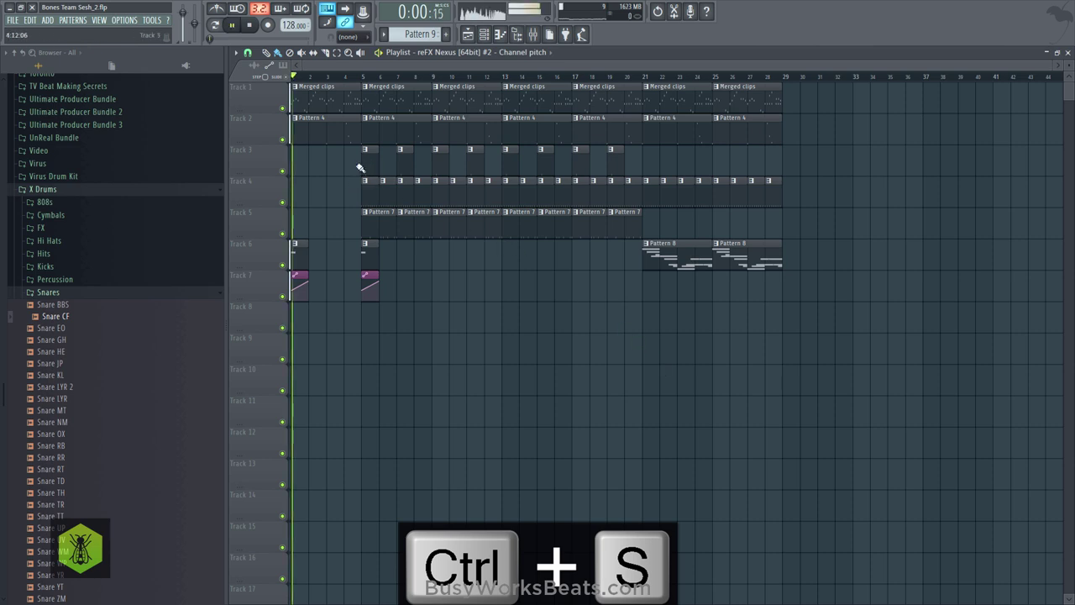
left_click_drag(406, 305, 294, 267)
left_click(532, 35)
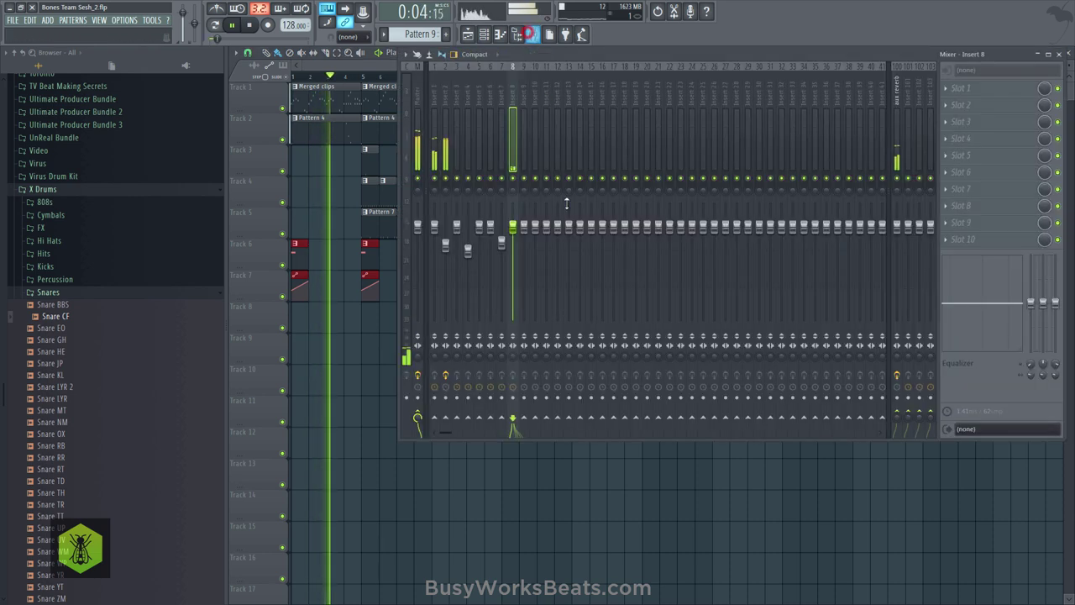
left_click_drag(512, 227, 512, 264)
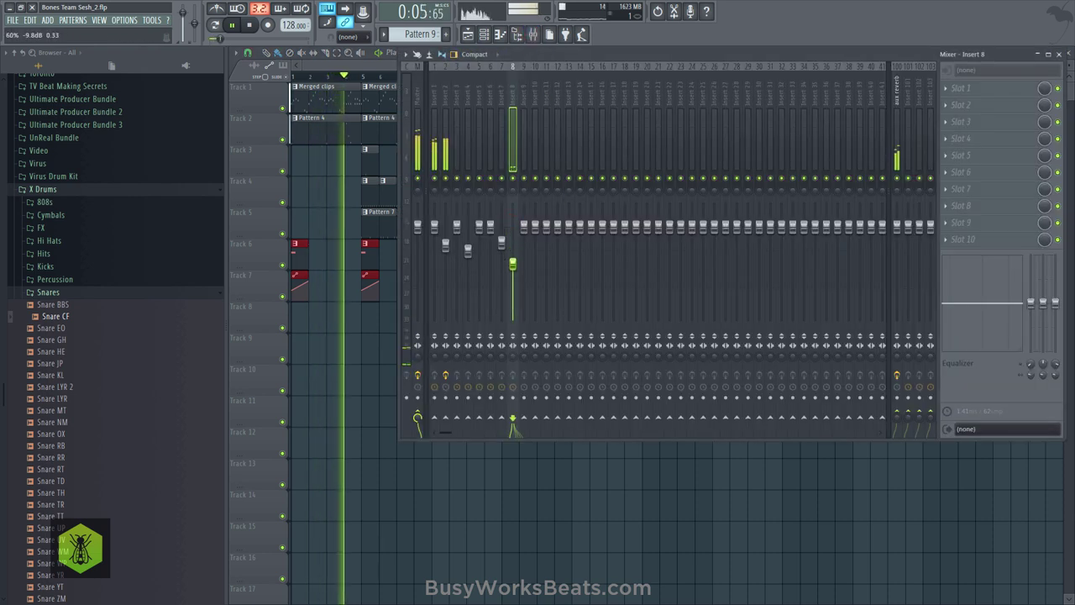
left_click(364, 356)
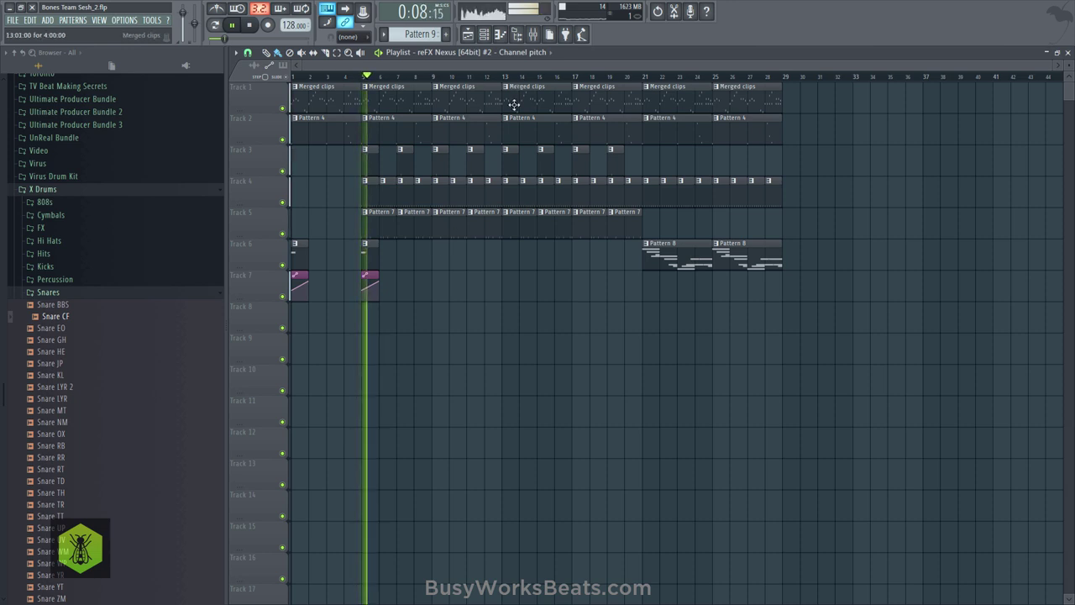
- Raise mixer insert 2's volume slightly during playback, return to the playlist and save the project
left_click_drag(388, 301, 319, 267)
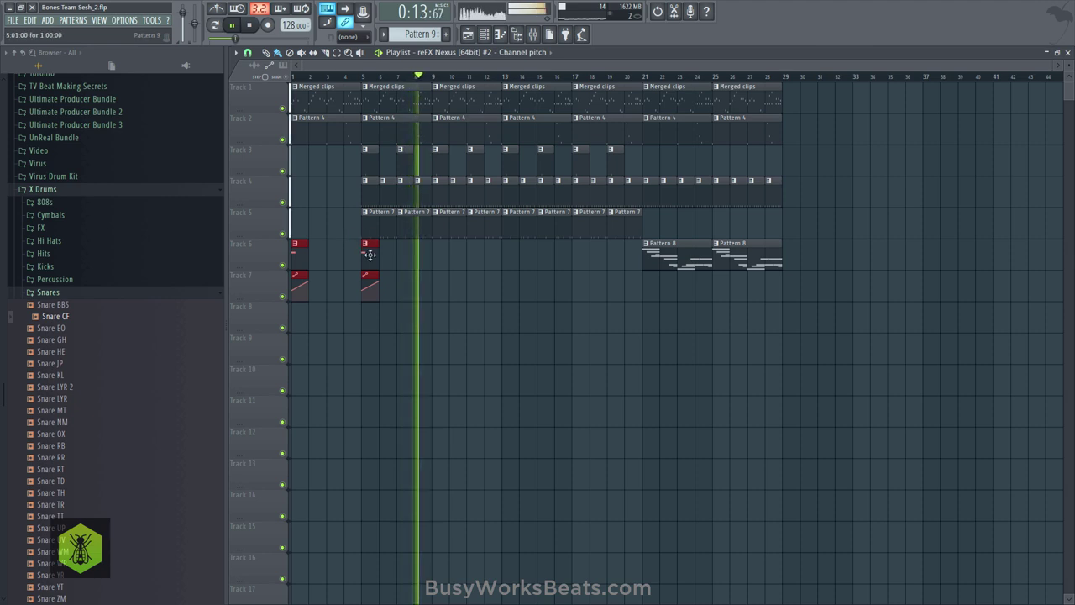
left_click(532, 34)
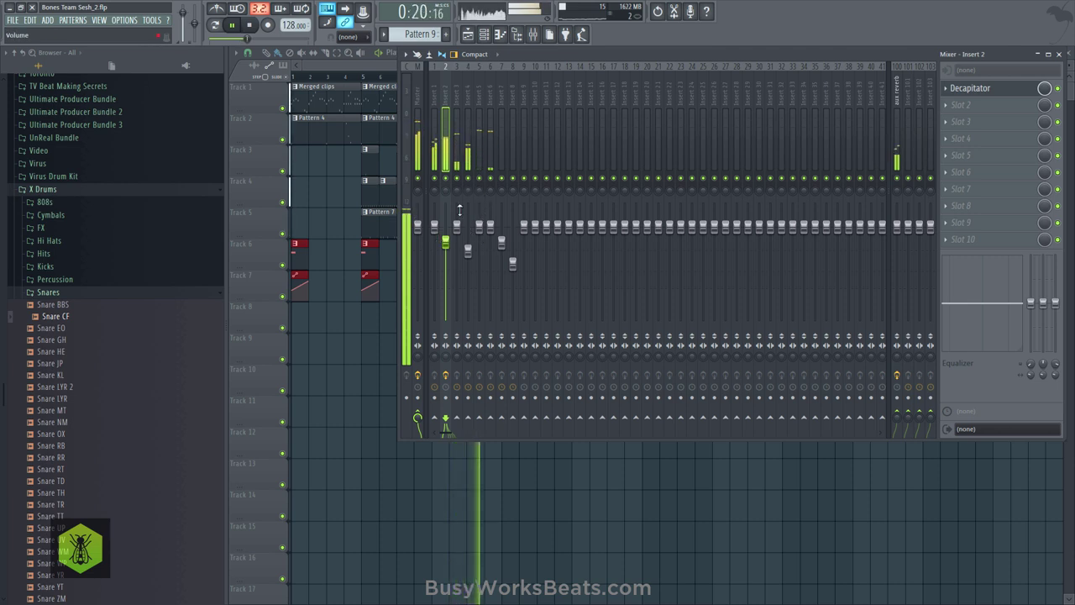
left_click(351, 327)
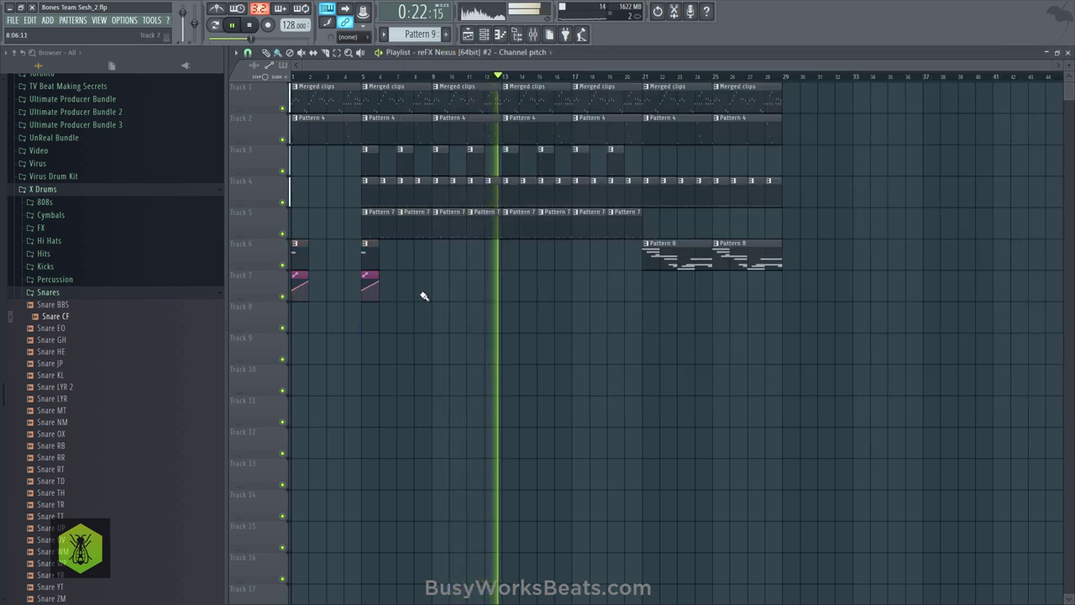
key("ctrl+s")
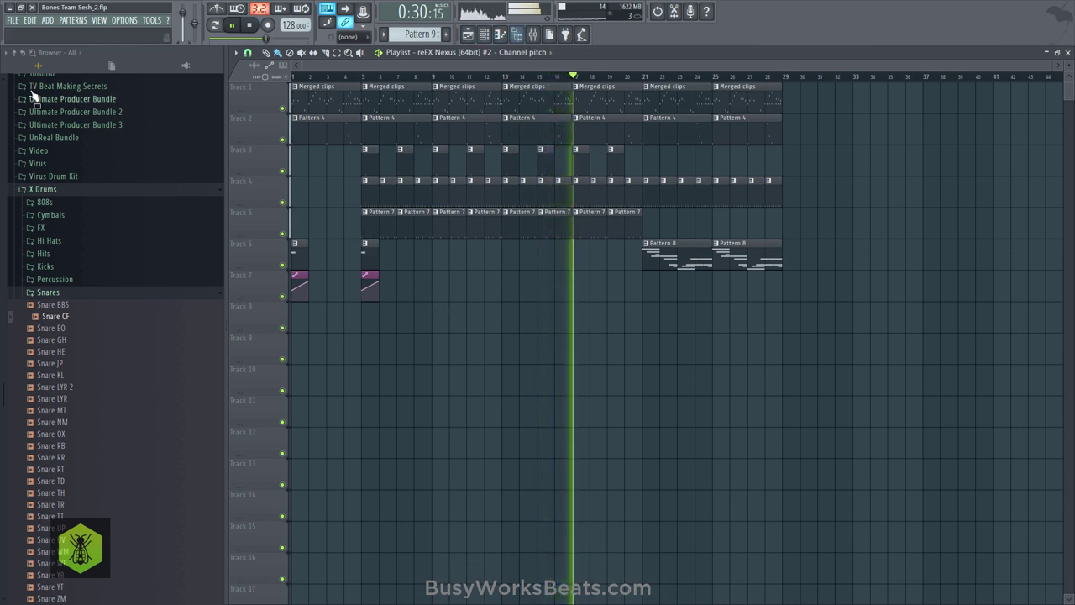
- Collapse the browser folders, then clear the workspace by closing the playlist, plugin windows, channel rack and browser
left_click(14, 52)
left_click(1070, 52)
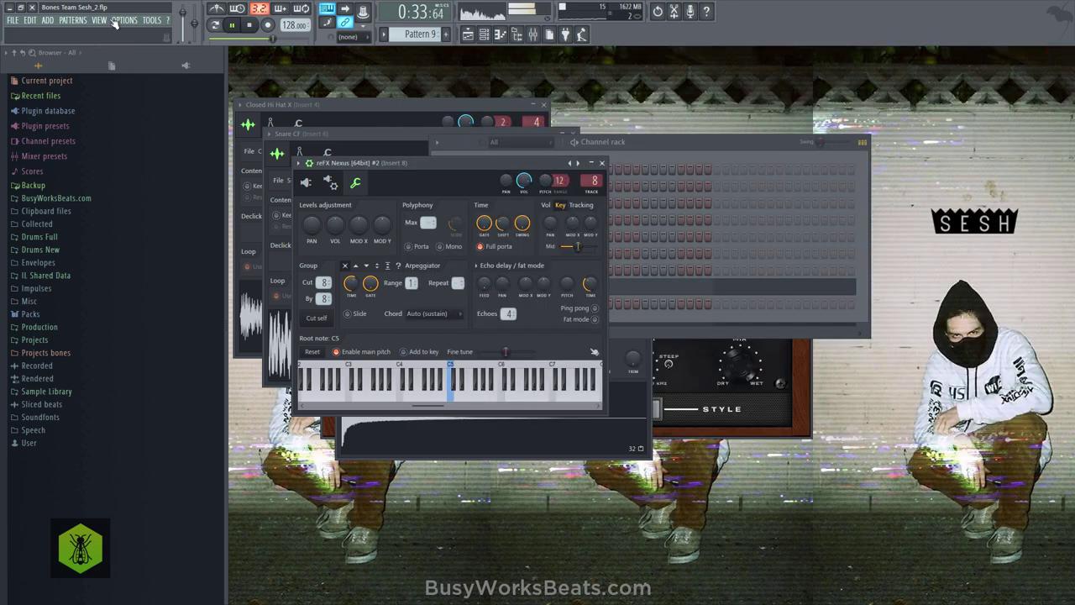
left_click(102, 20)
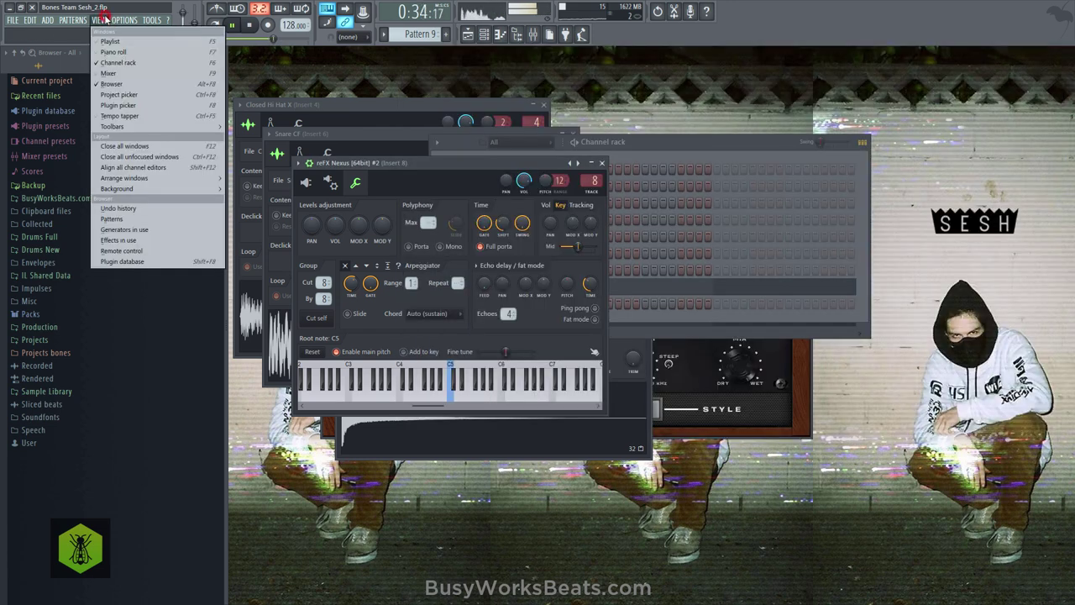
left_click(143, 148)
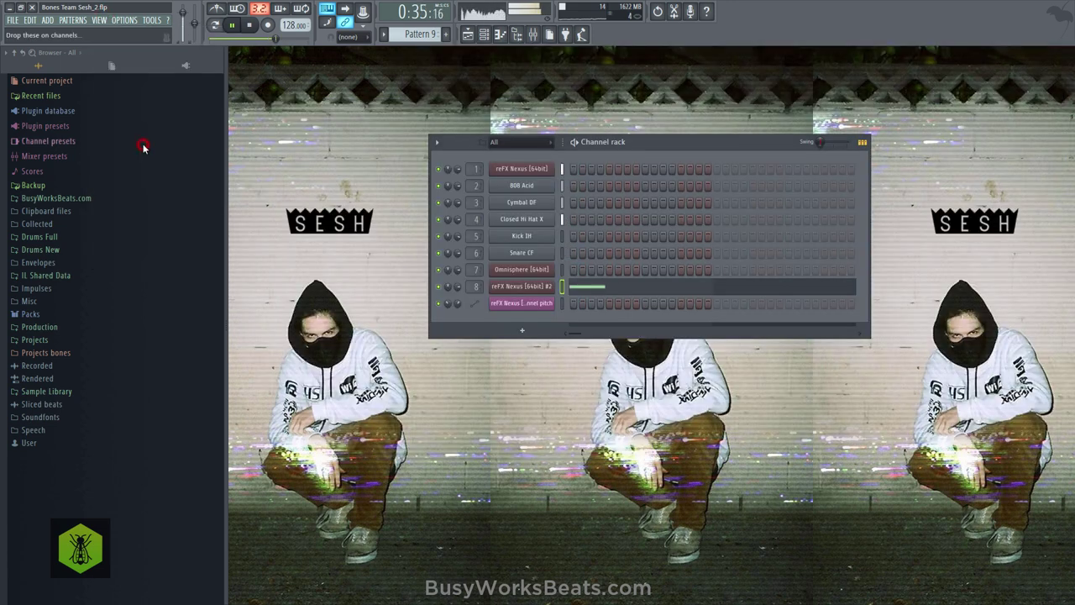
left_click(484, 34)
left_click(521, 34)
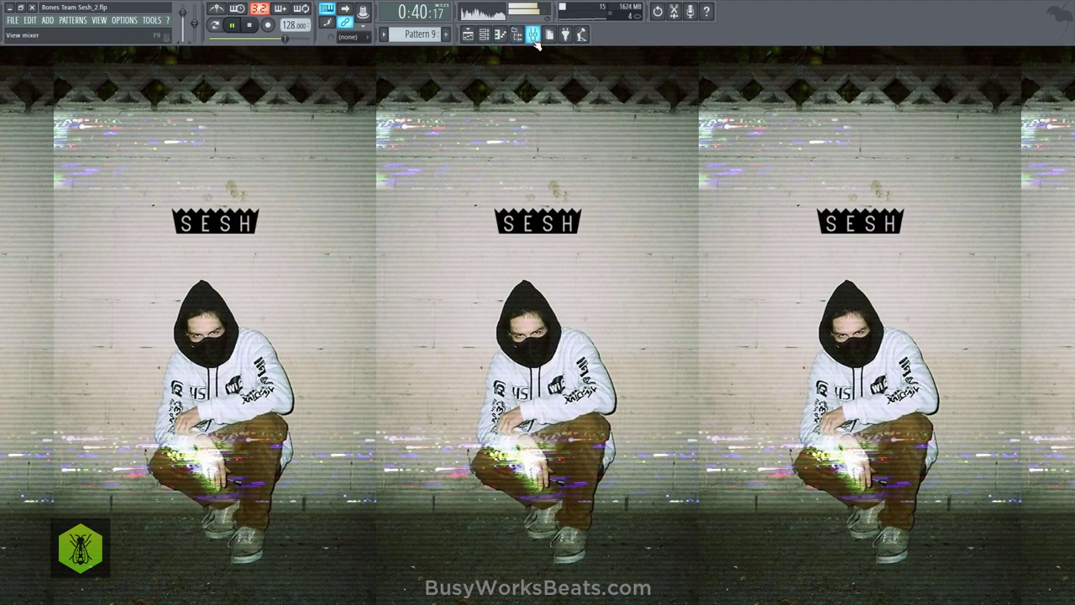
- Open the Omnisphere guitar channel to inspect its common FX rack during playback, then close the plugin and channel rack
left_click(484, 34)
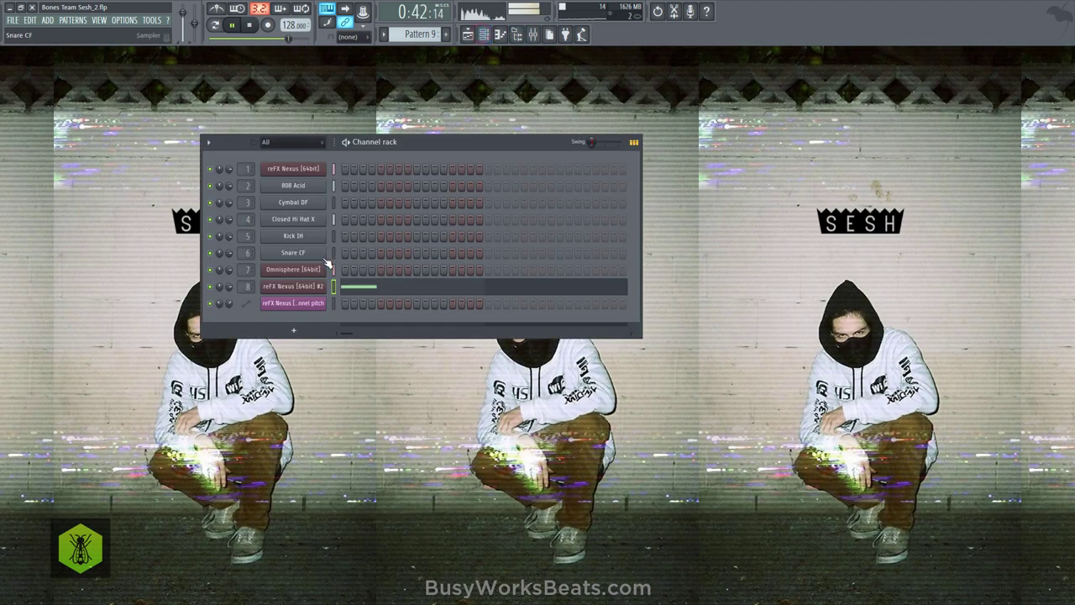
left_click(296, 272)
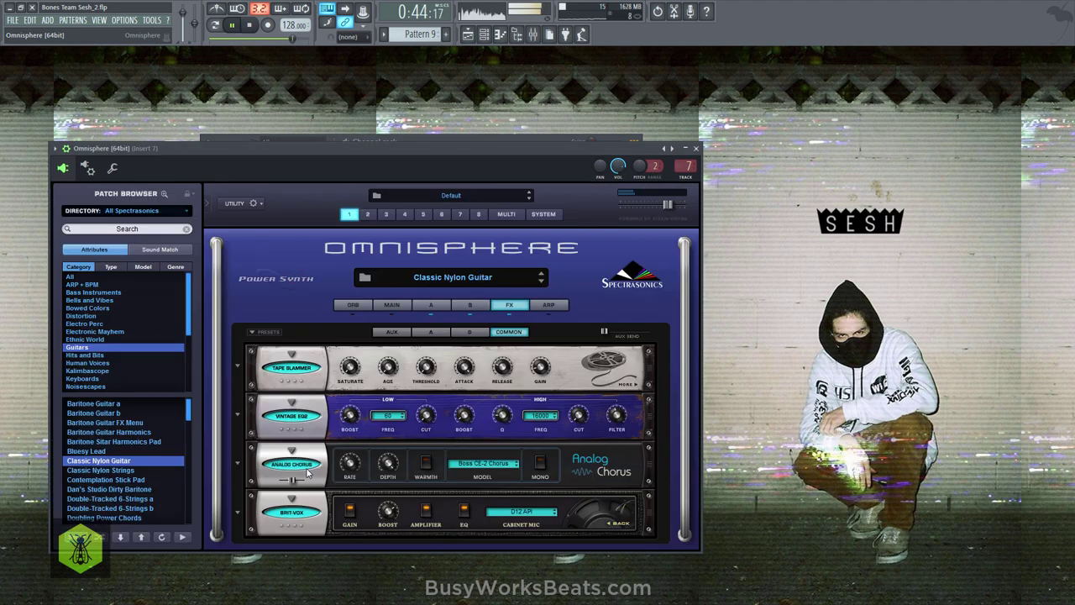
mouse_move(293, 477)
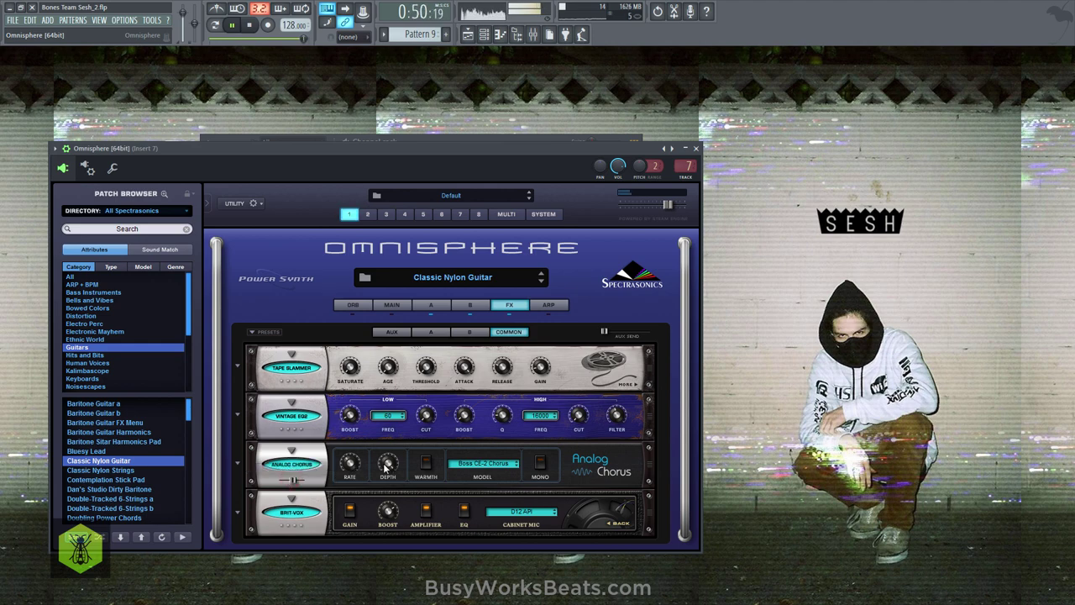
left_click(695, 148)
left_click(500, 35)
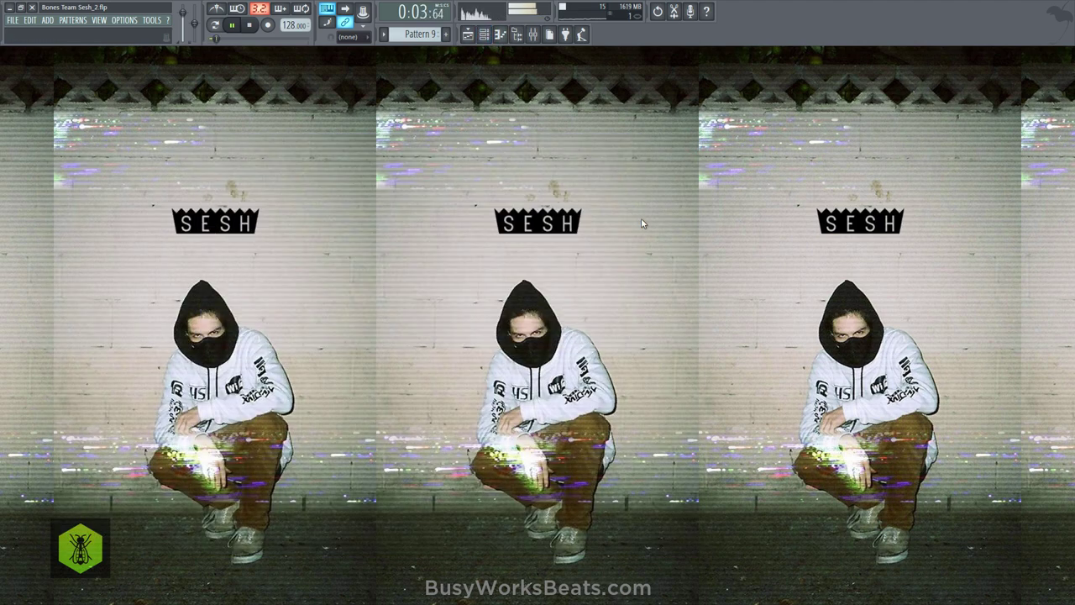
- Stop the song's playback and save the project
key("ctrl+s")
left_click(249, 25)
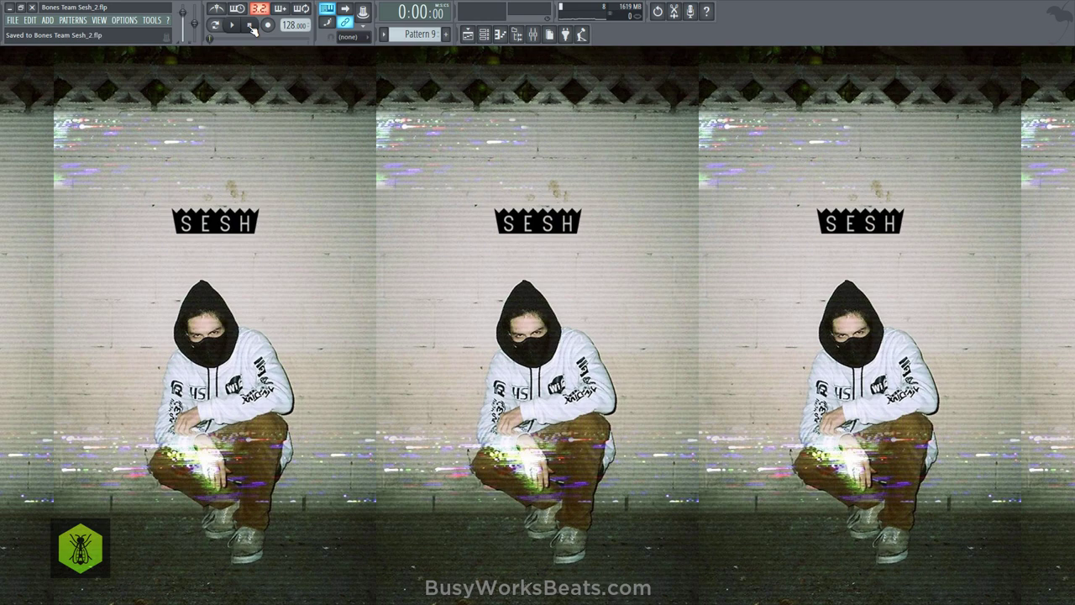
key("ctrl+s")
- Play the song through from the start with the workspace cleared, stop it and save the project again
key("space")
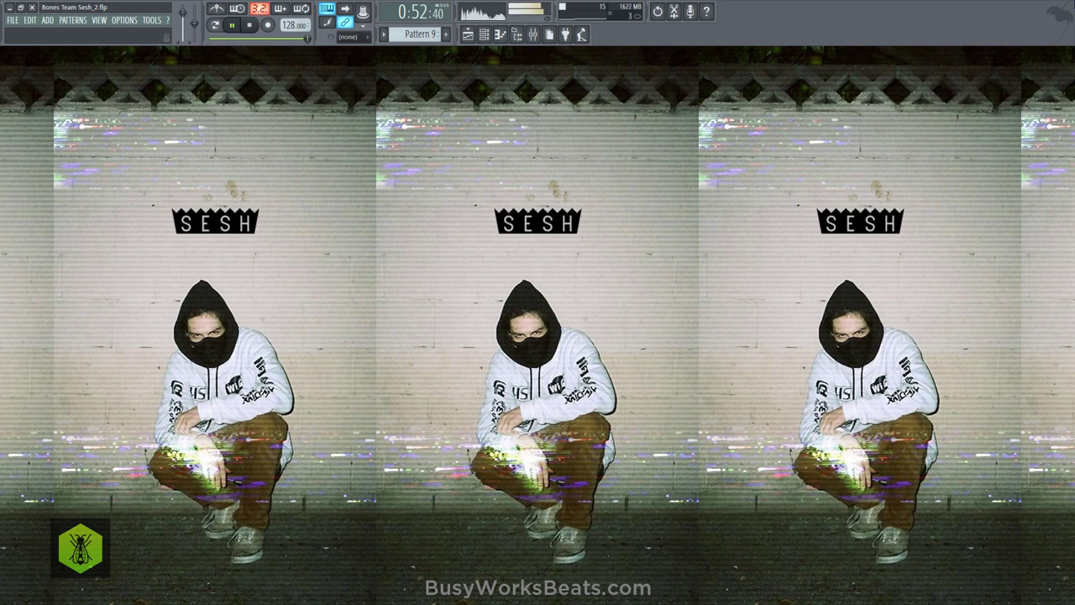
key("space")
key("ctrl+s")
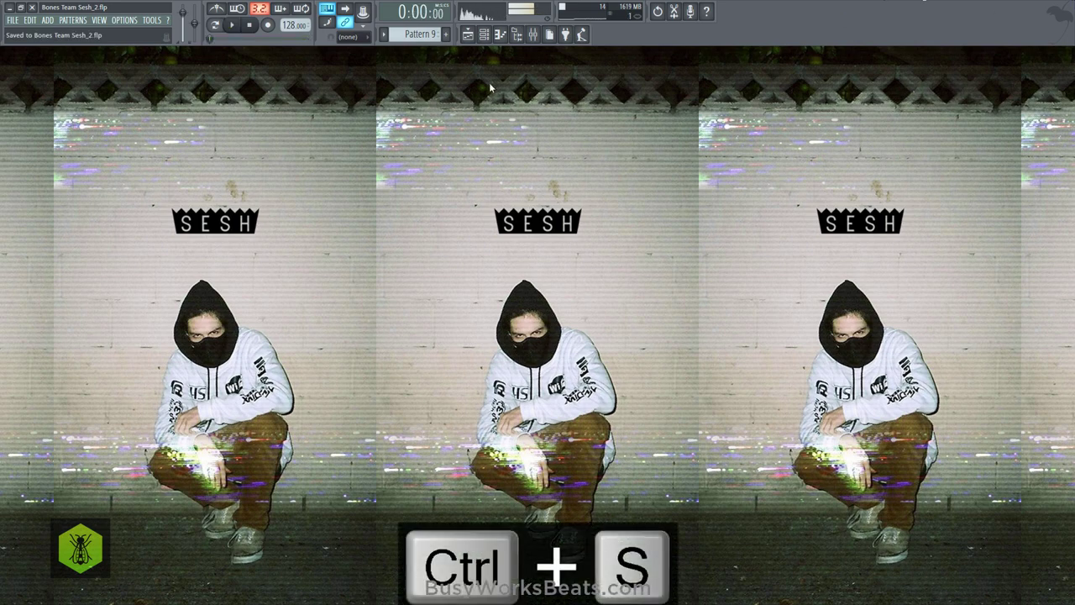
- Toggle the playlist's display and start playing the song from the beginning
left_click(471, 36)
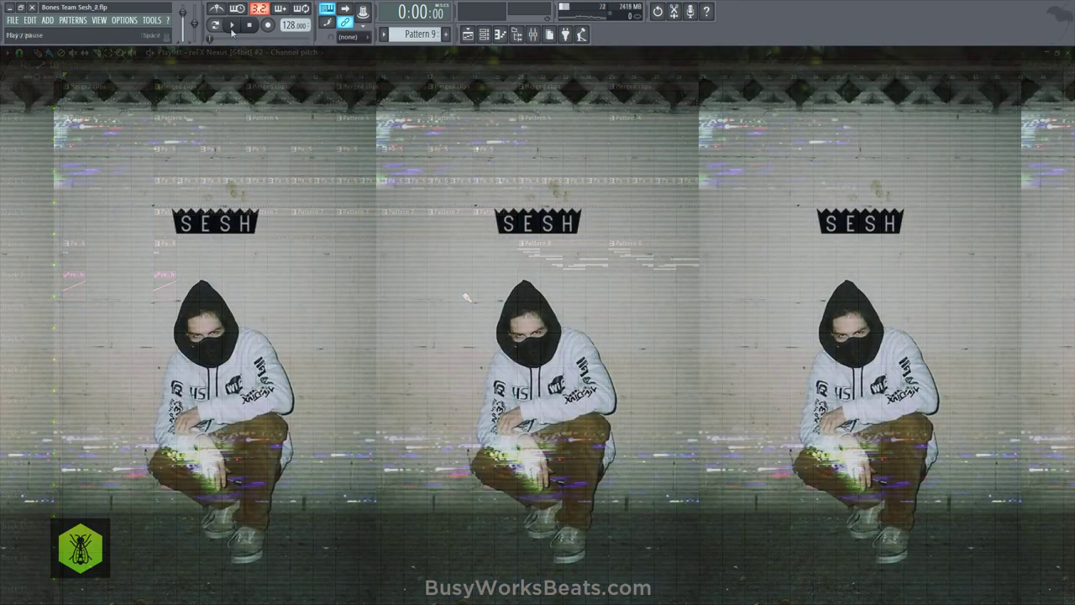
left_click(233, 26)
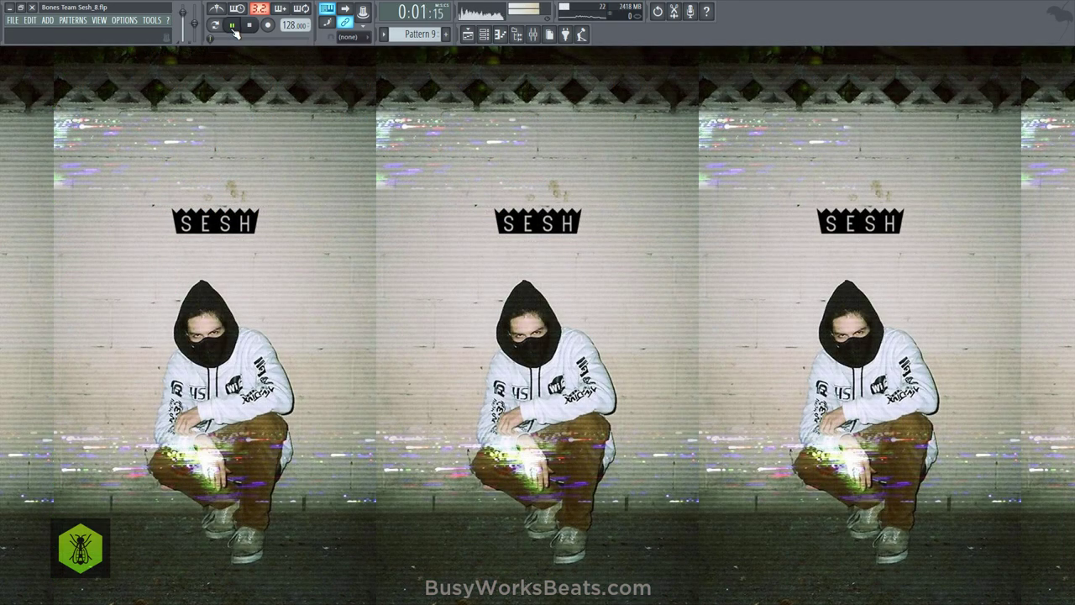